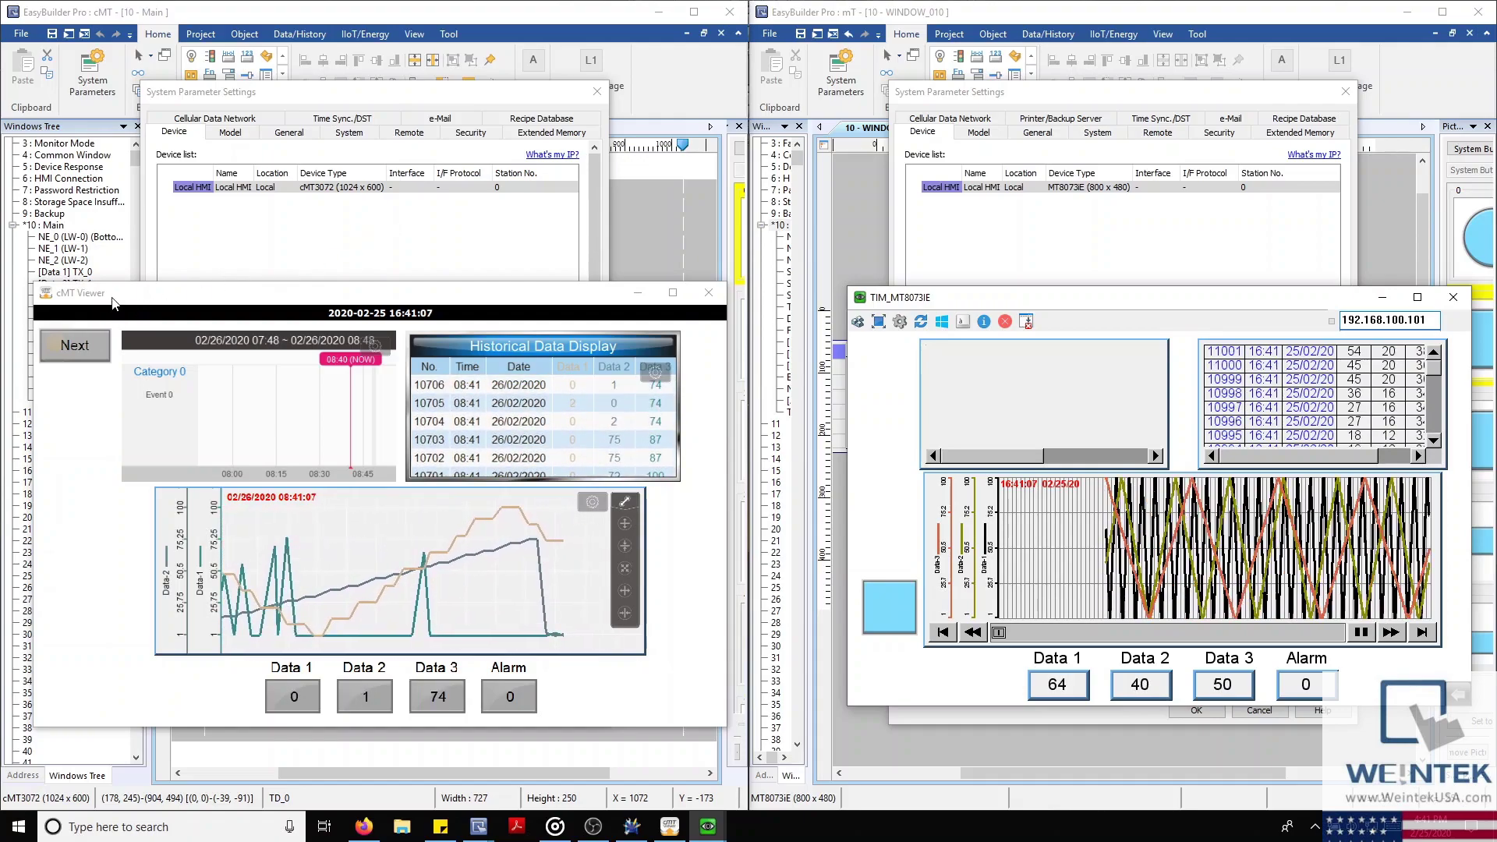
# Raise the cMT3072 and MT8073iE System Parameter Settings dialogs so both device lists show side by side
pyautogui.click(390, 189)
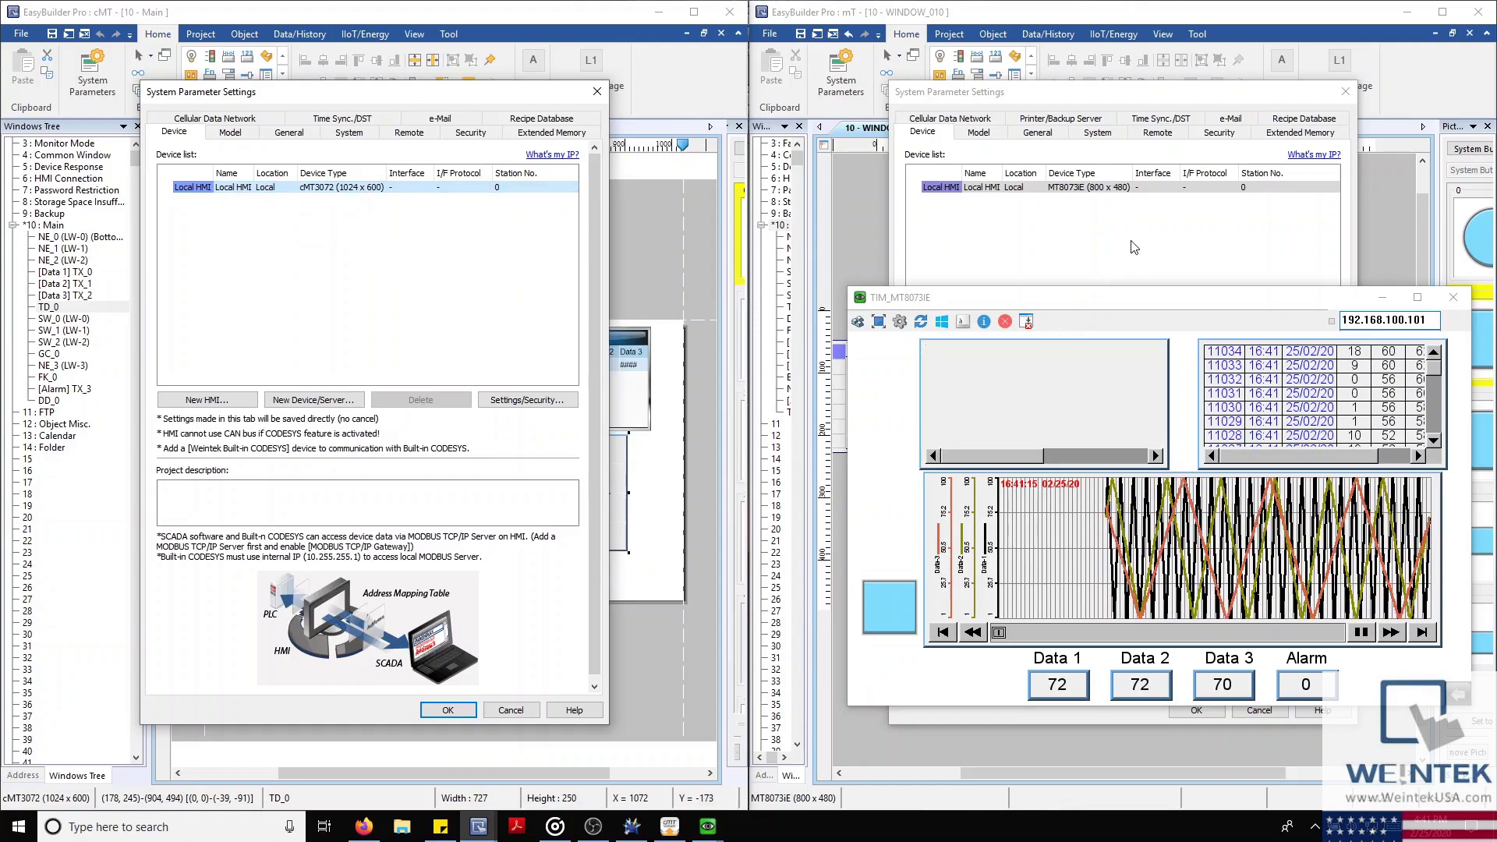
pyautogui.click(1139, 187)
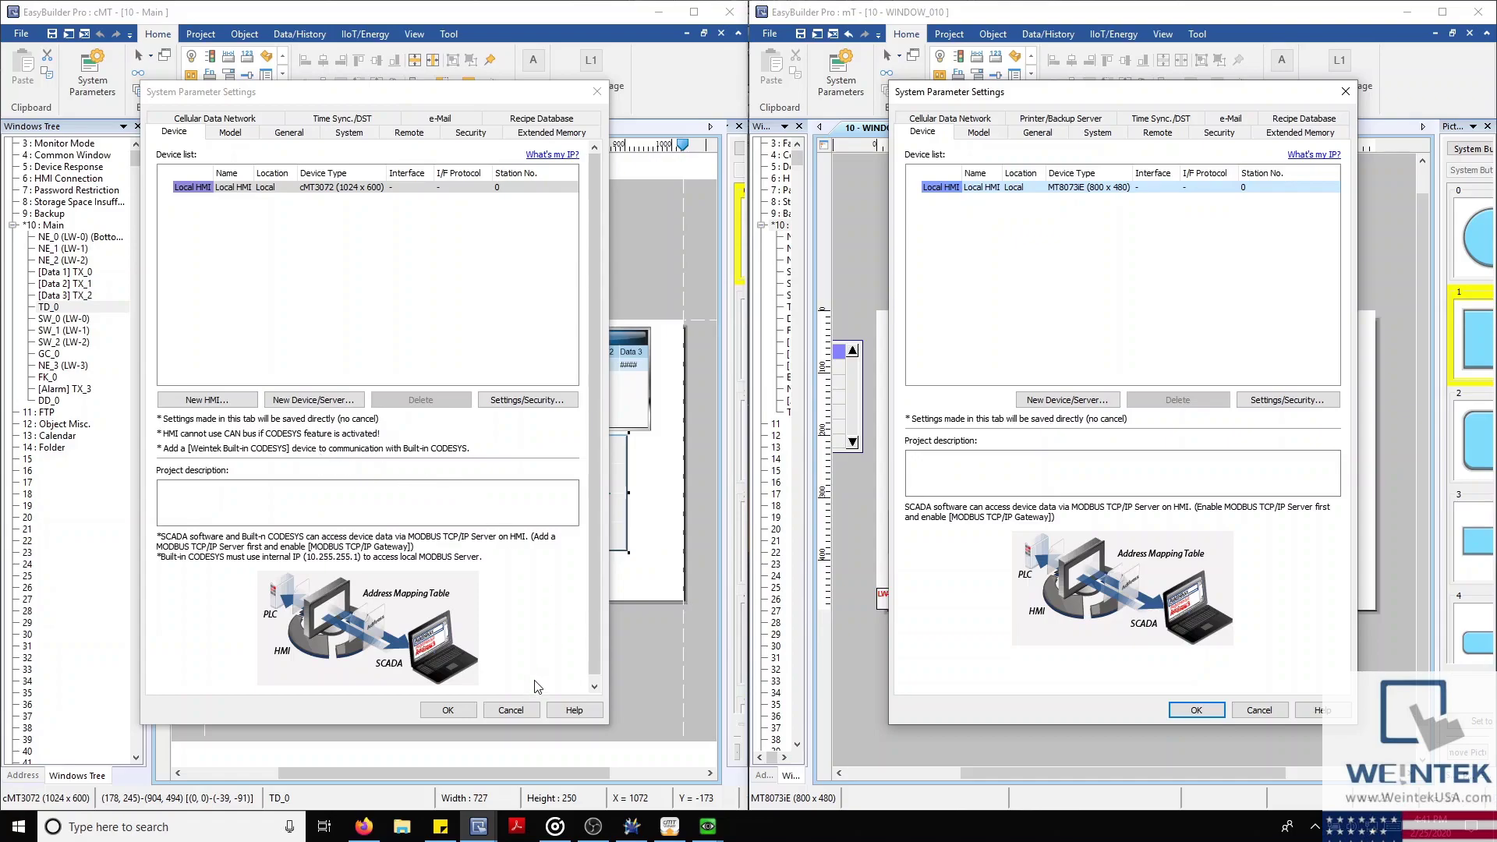
# Cancel both System Parameter Settings dialogs and zoom into the cMT3072 Main screen canvas
pyautogui.click(510, 709)
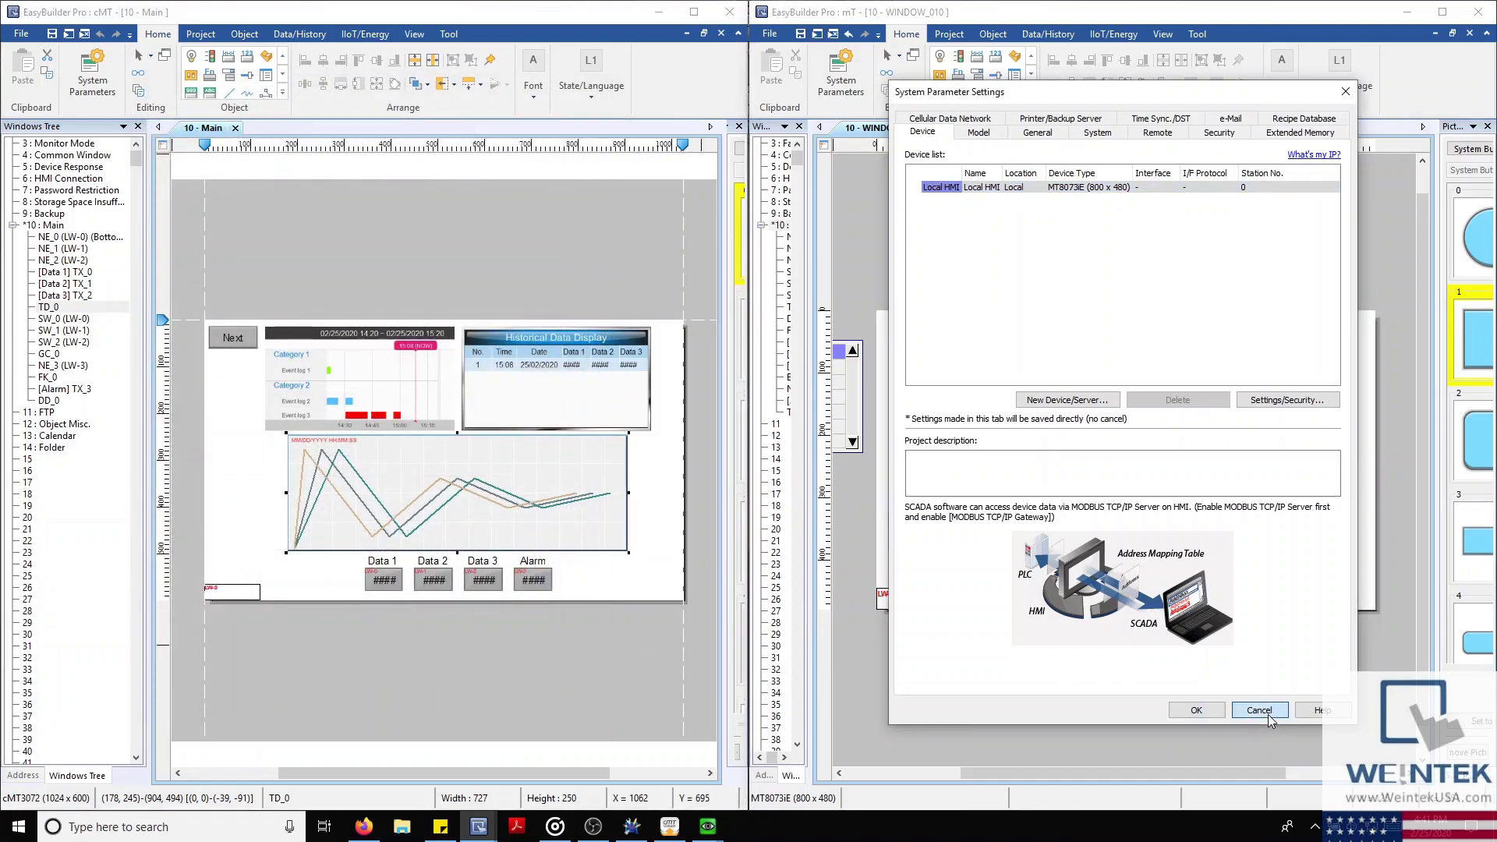
pyautogui.click(1258, 710)
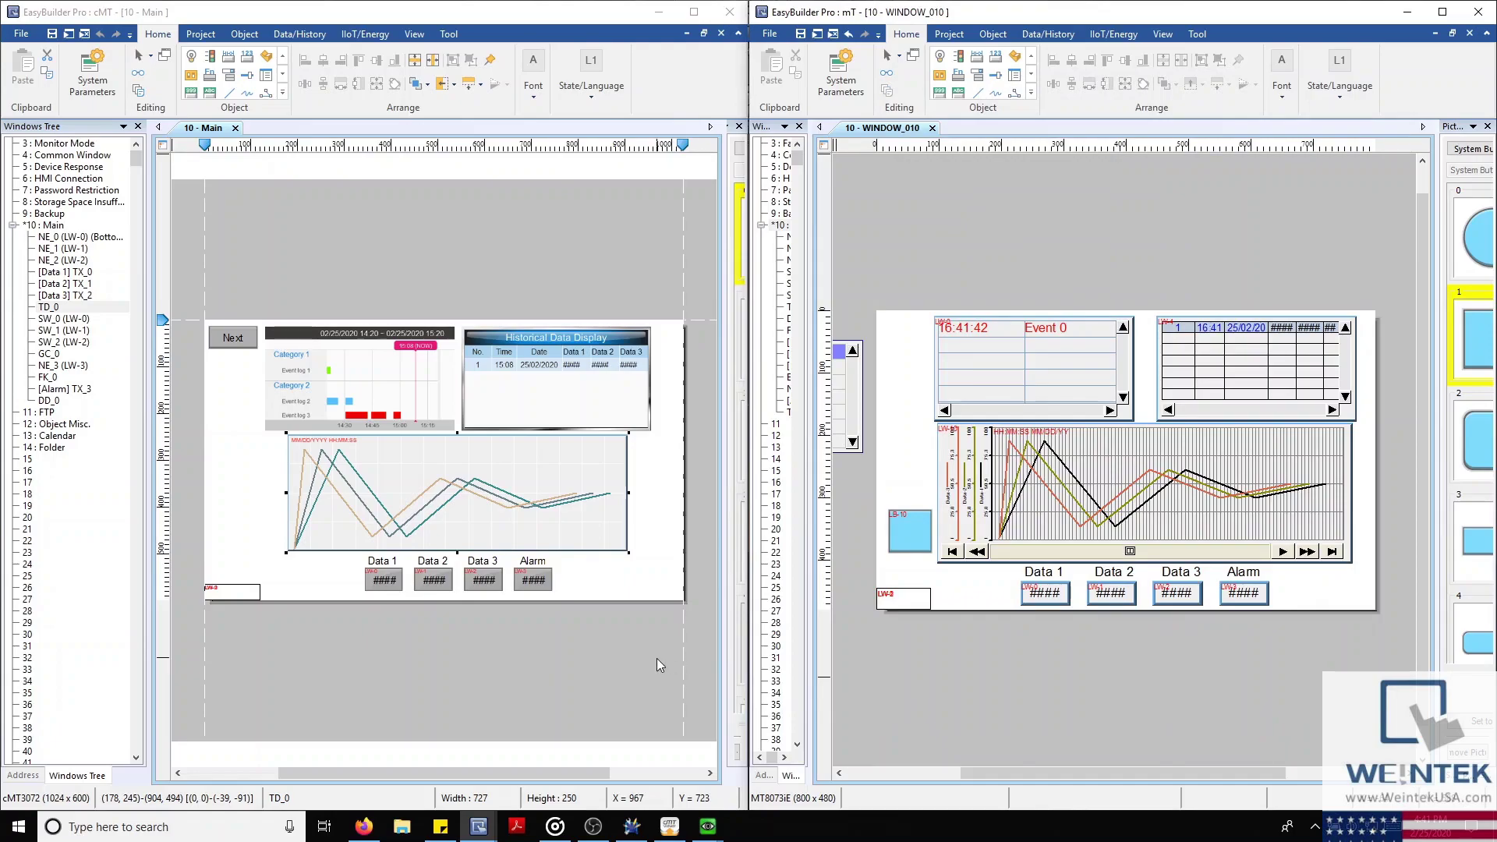
pyautogui.click(627, 629)
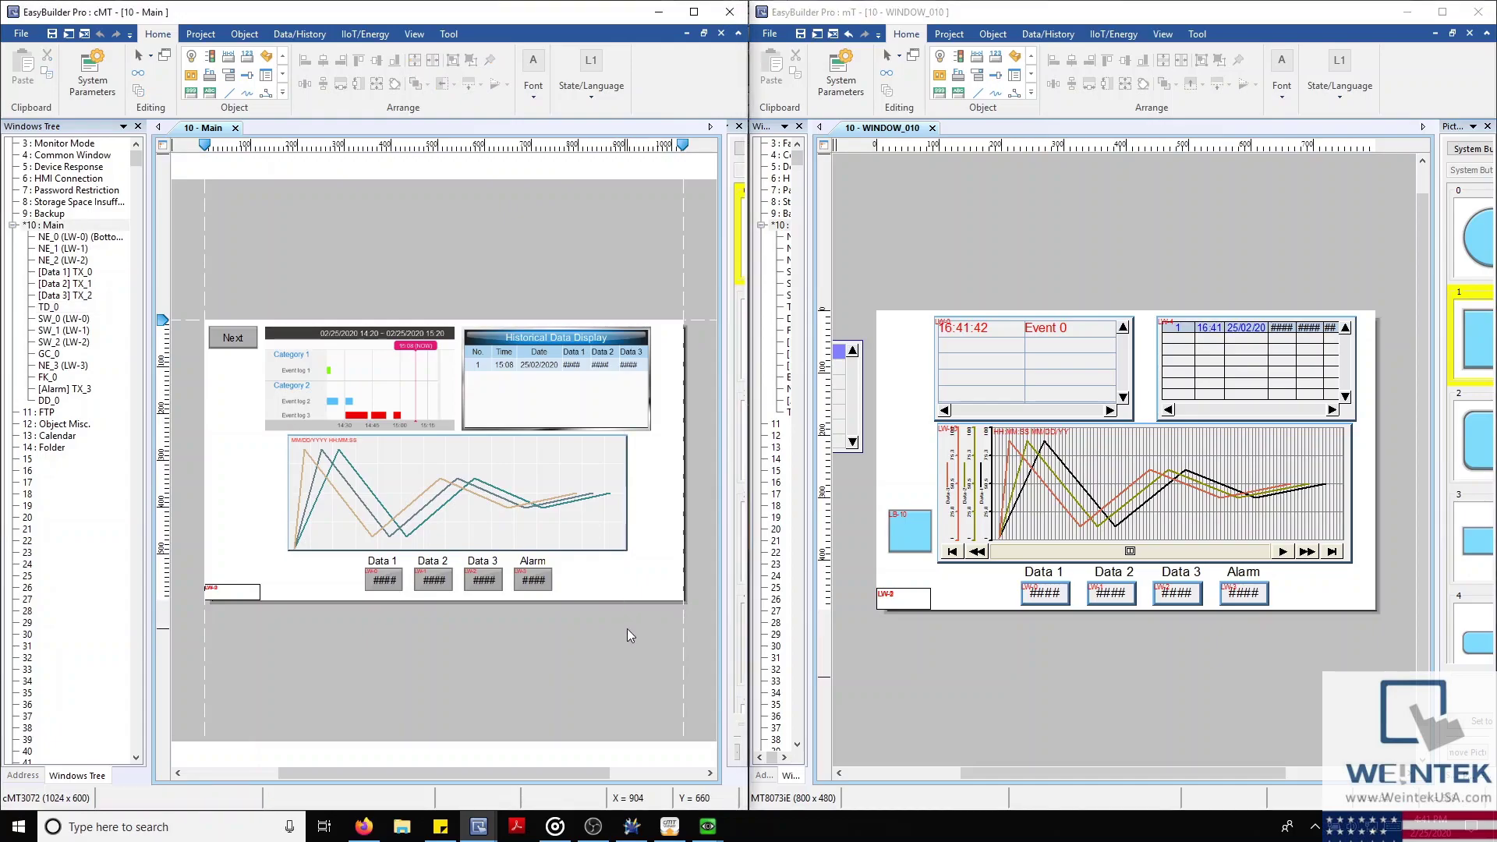
pyautogui.scroll(1, 626, 628)
# Zoom the MT8073iE canvas, put the cMT3072 simulation away, and select the Main screen trend graph
pyautogui.click(1036, 656)
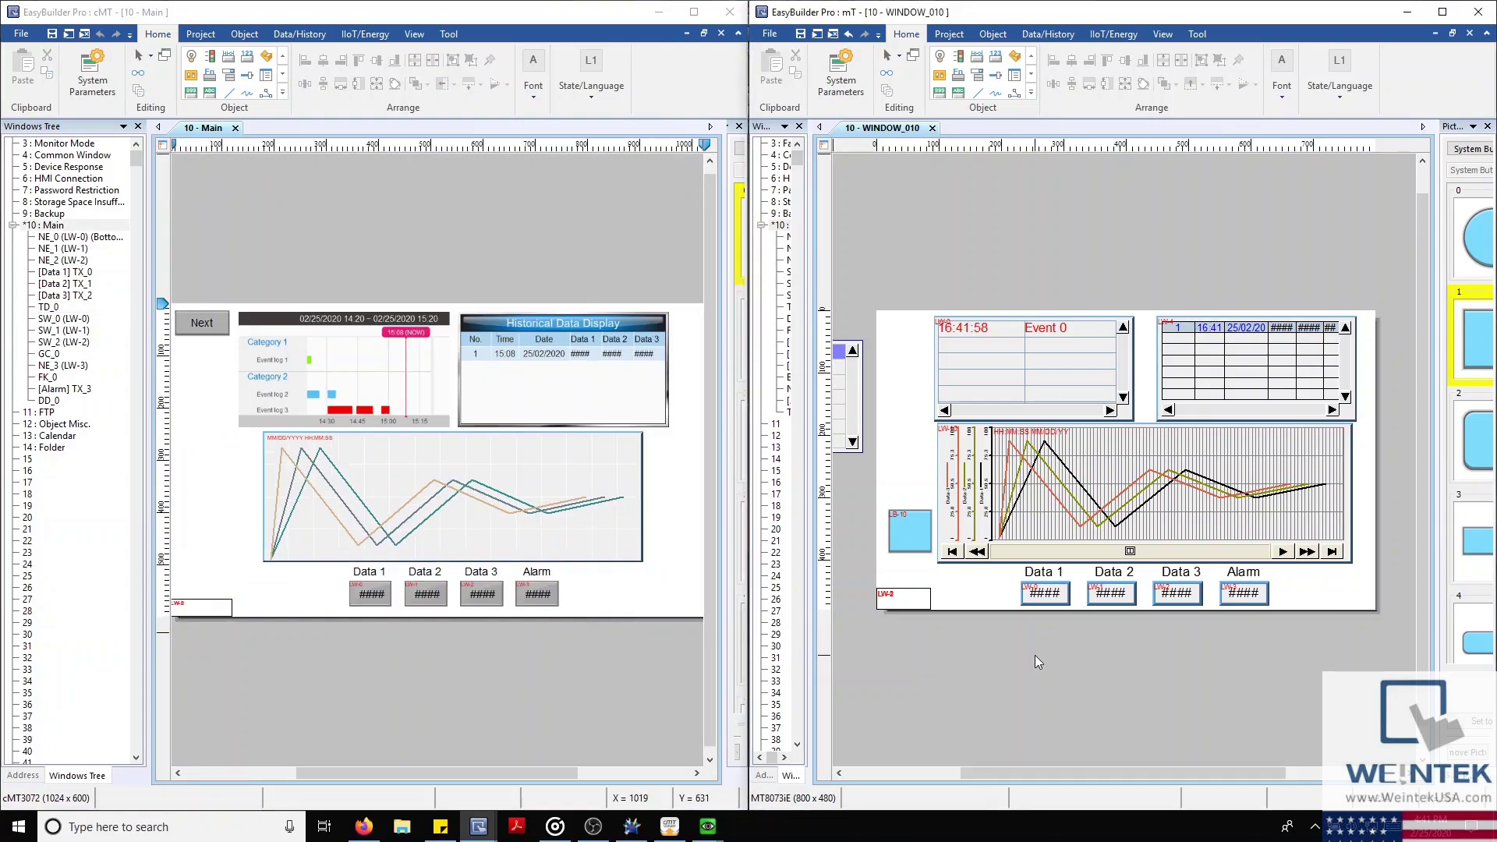
pyautogui.scroll(1, 1035, 655)
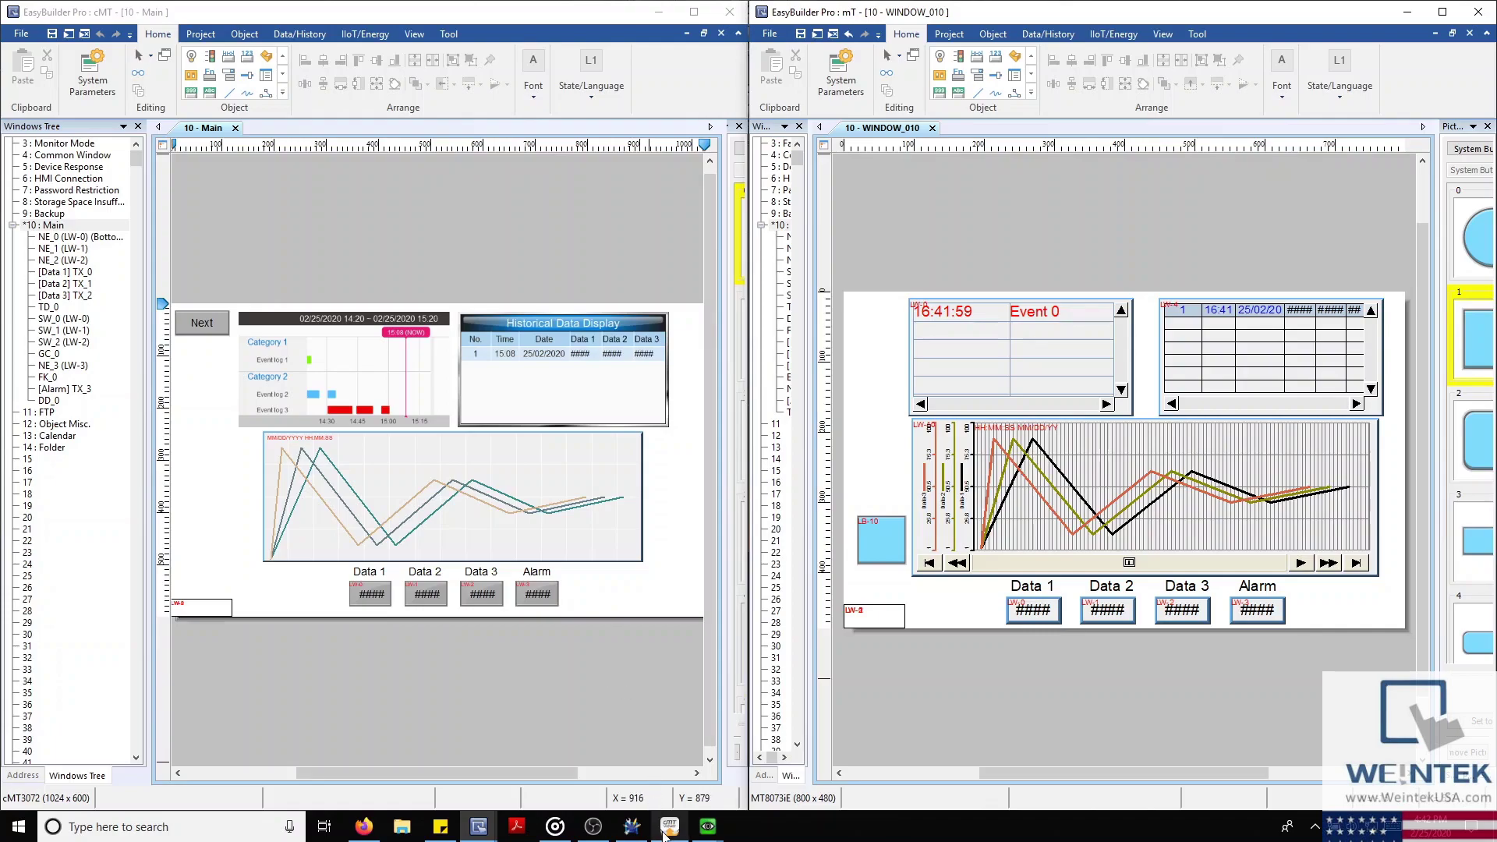
pyautogui.moveTo(666, 829)
pyautogui.click(664, 776)
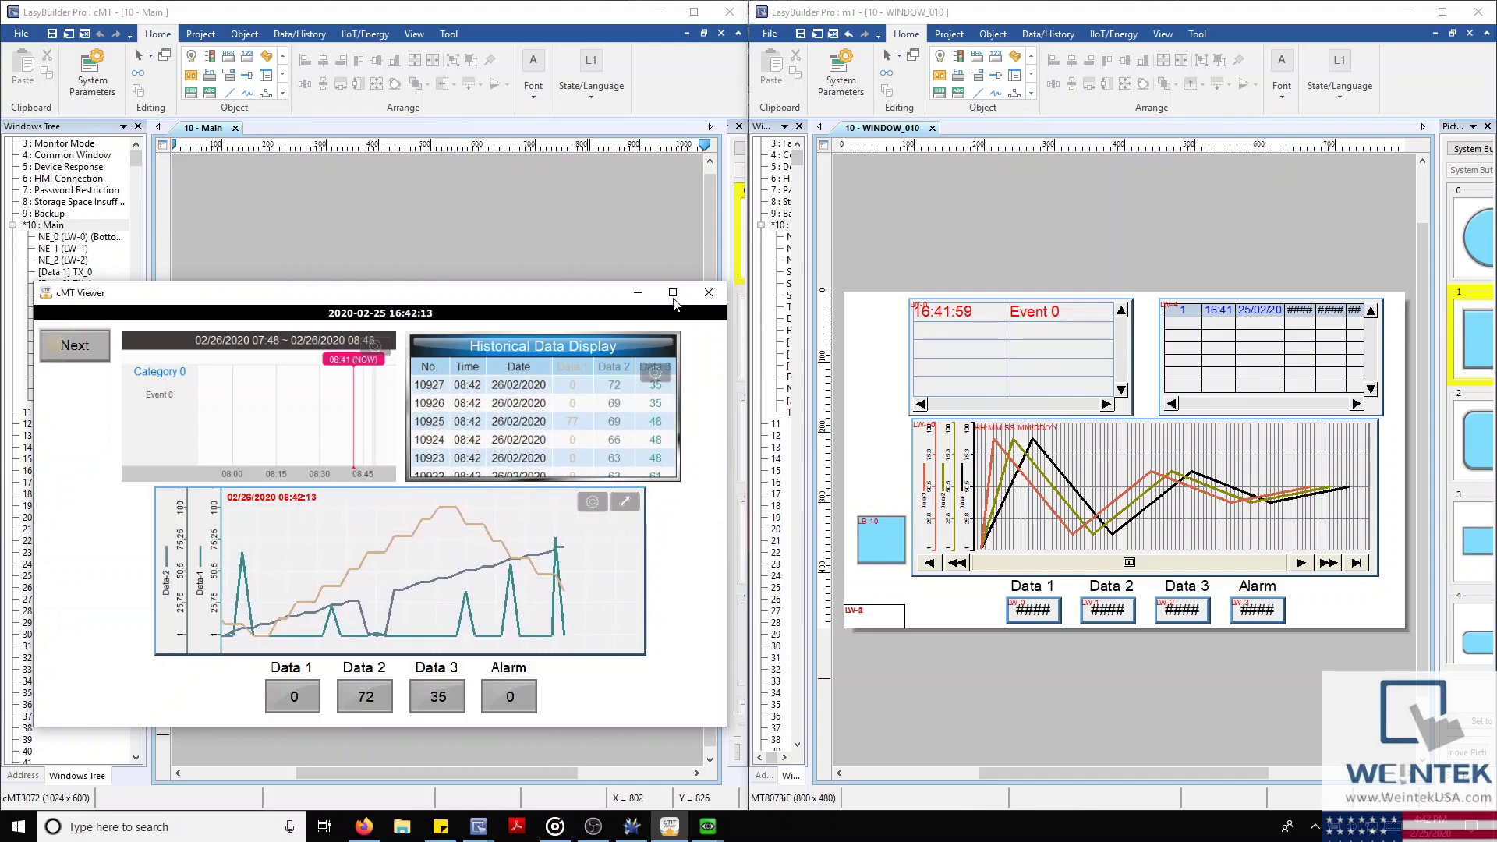
pyautogui.click(643, 293)
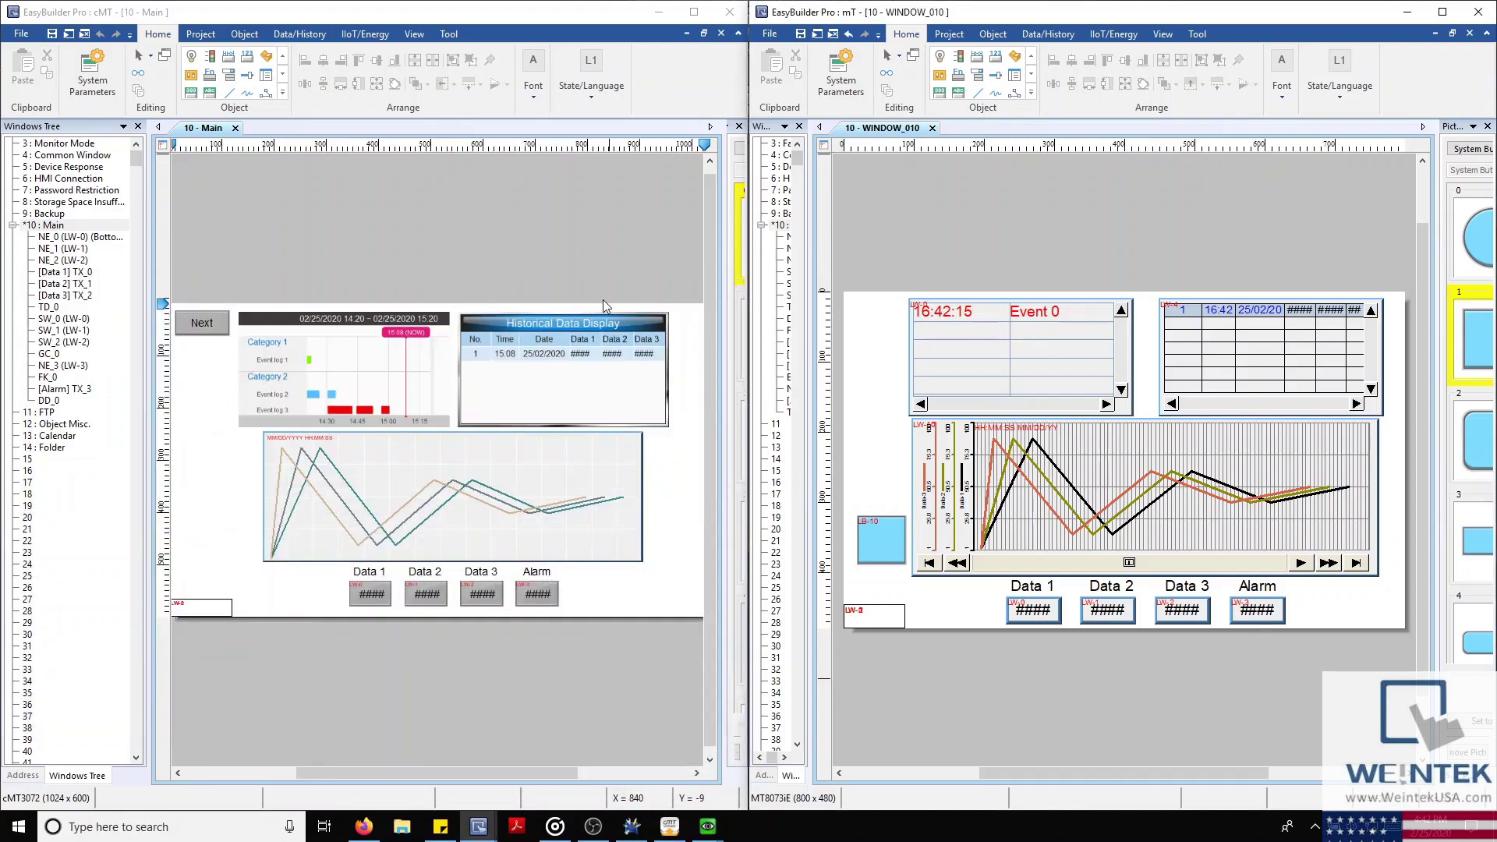
pyautogui.click(427, 499)
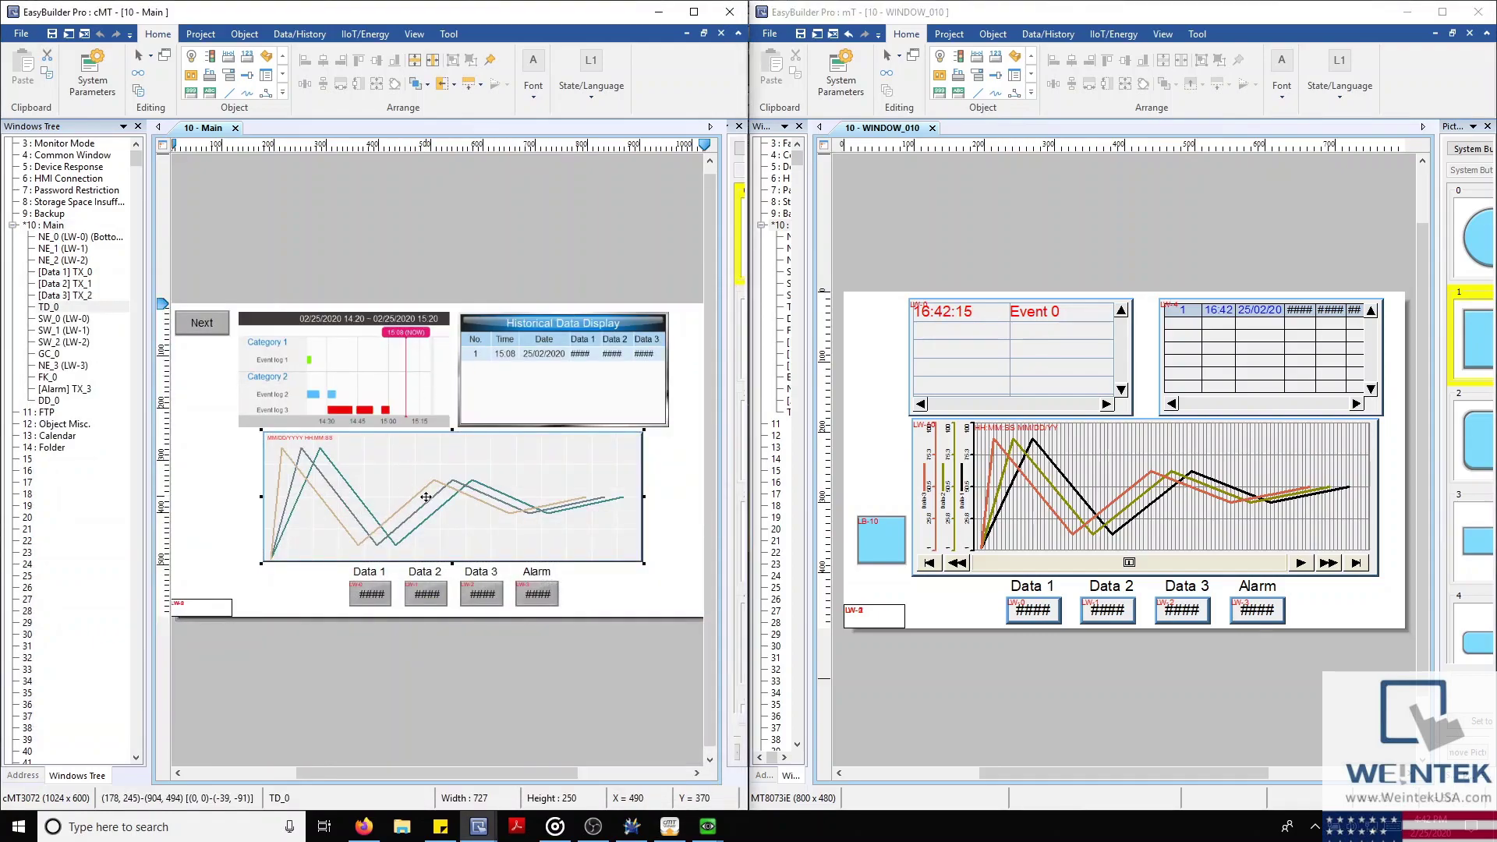
# Open the Trend Display properties for both the cMT3072 and MT8073iE trend graphs
pyautogui.doubleClick(426, 499)
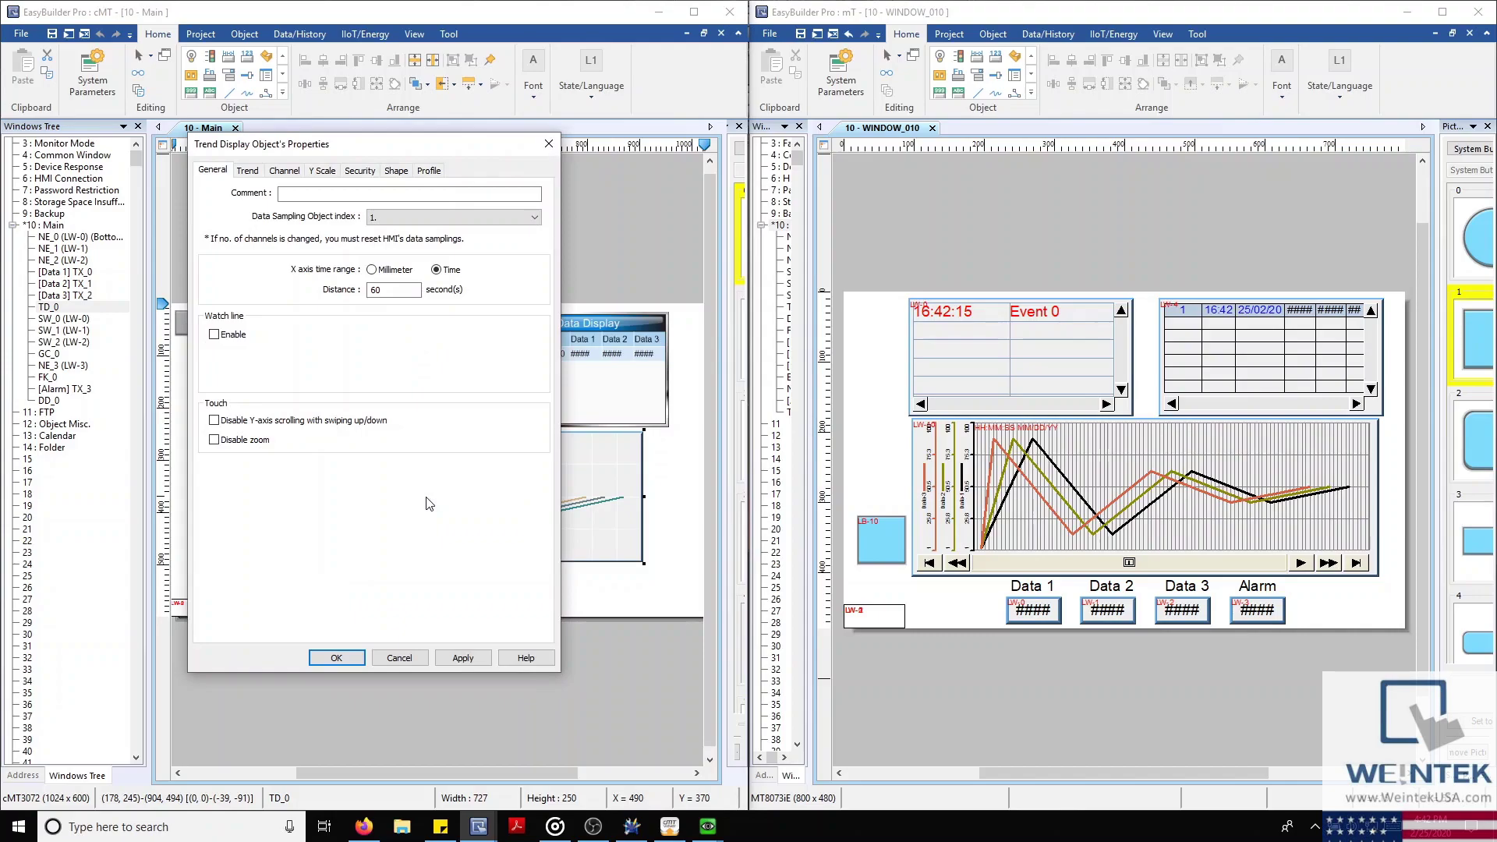
pyautogui.click(1030, 476)
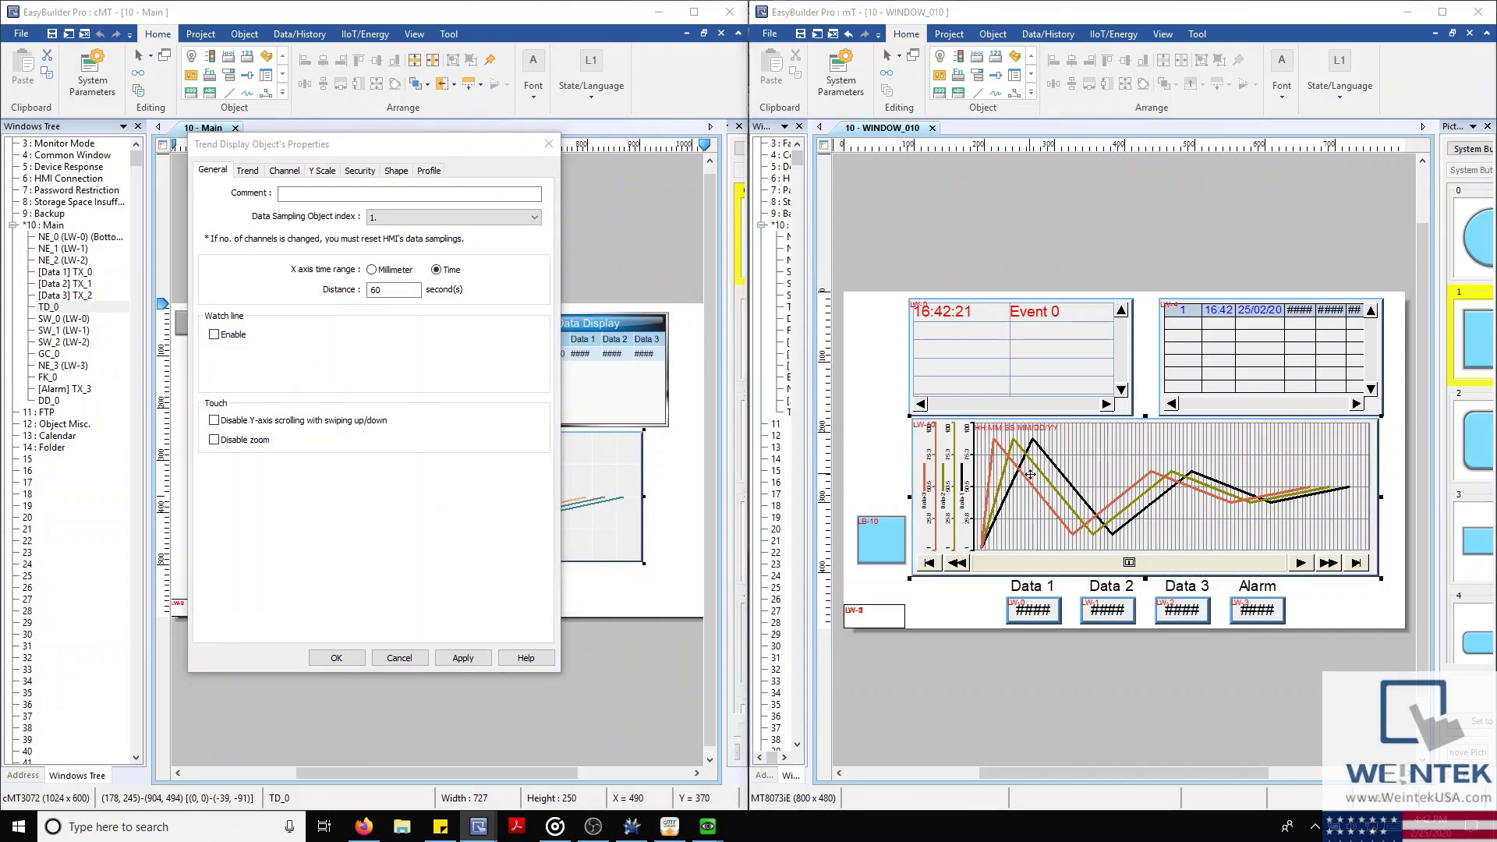
pyautogui.doubleClick(1031, 474)
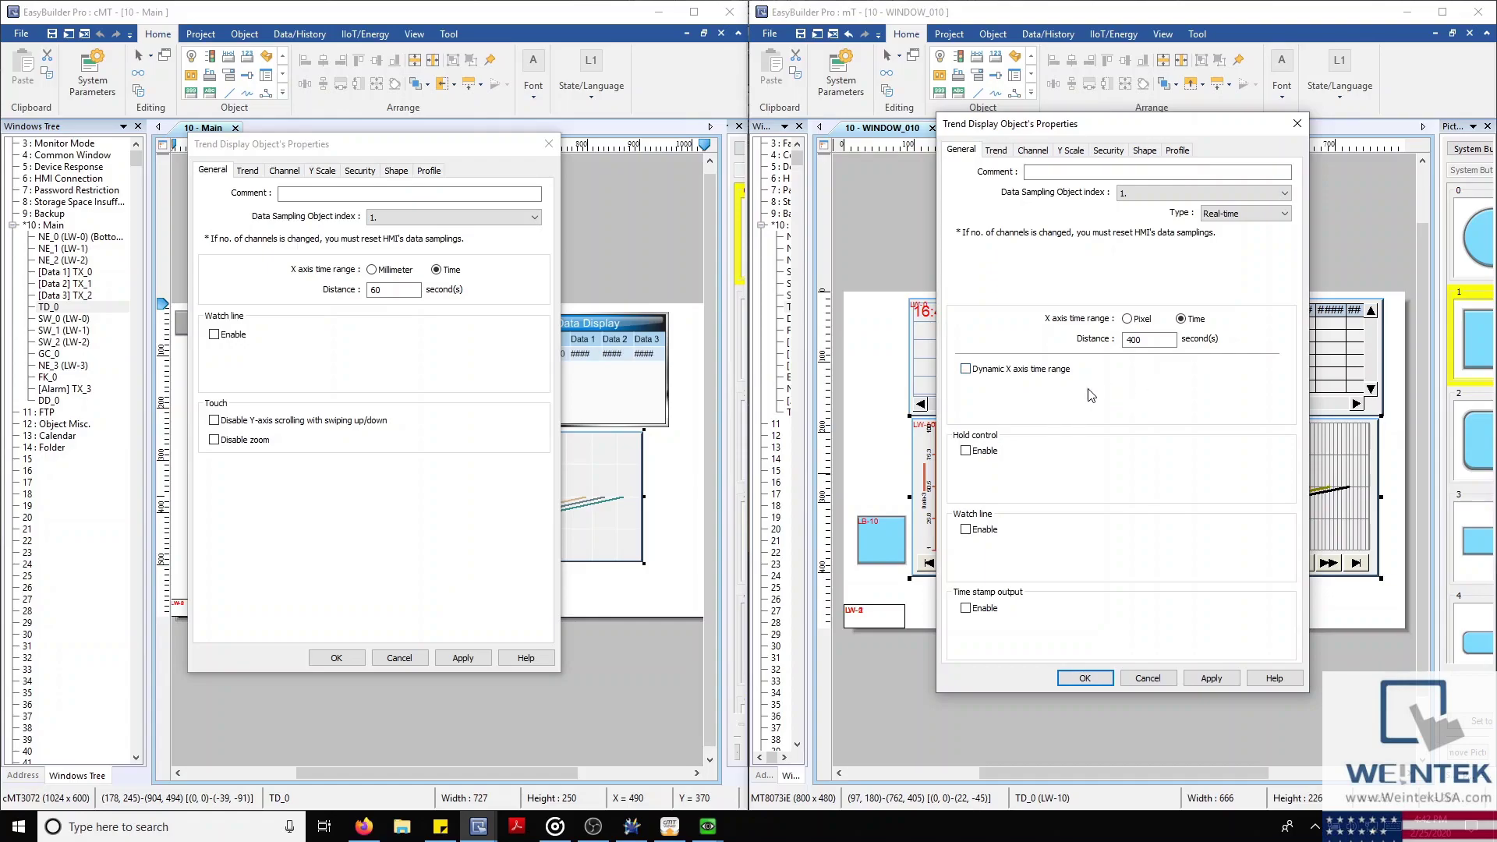
# Compare Channel and Y Scale settings: cMT3072 channels at None, MT8073iE Data-1 Main Axis, Data-2/3 Aux
pyautogui.click(284, 170)
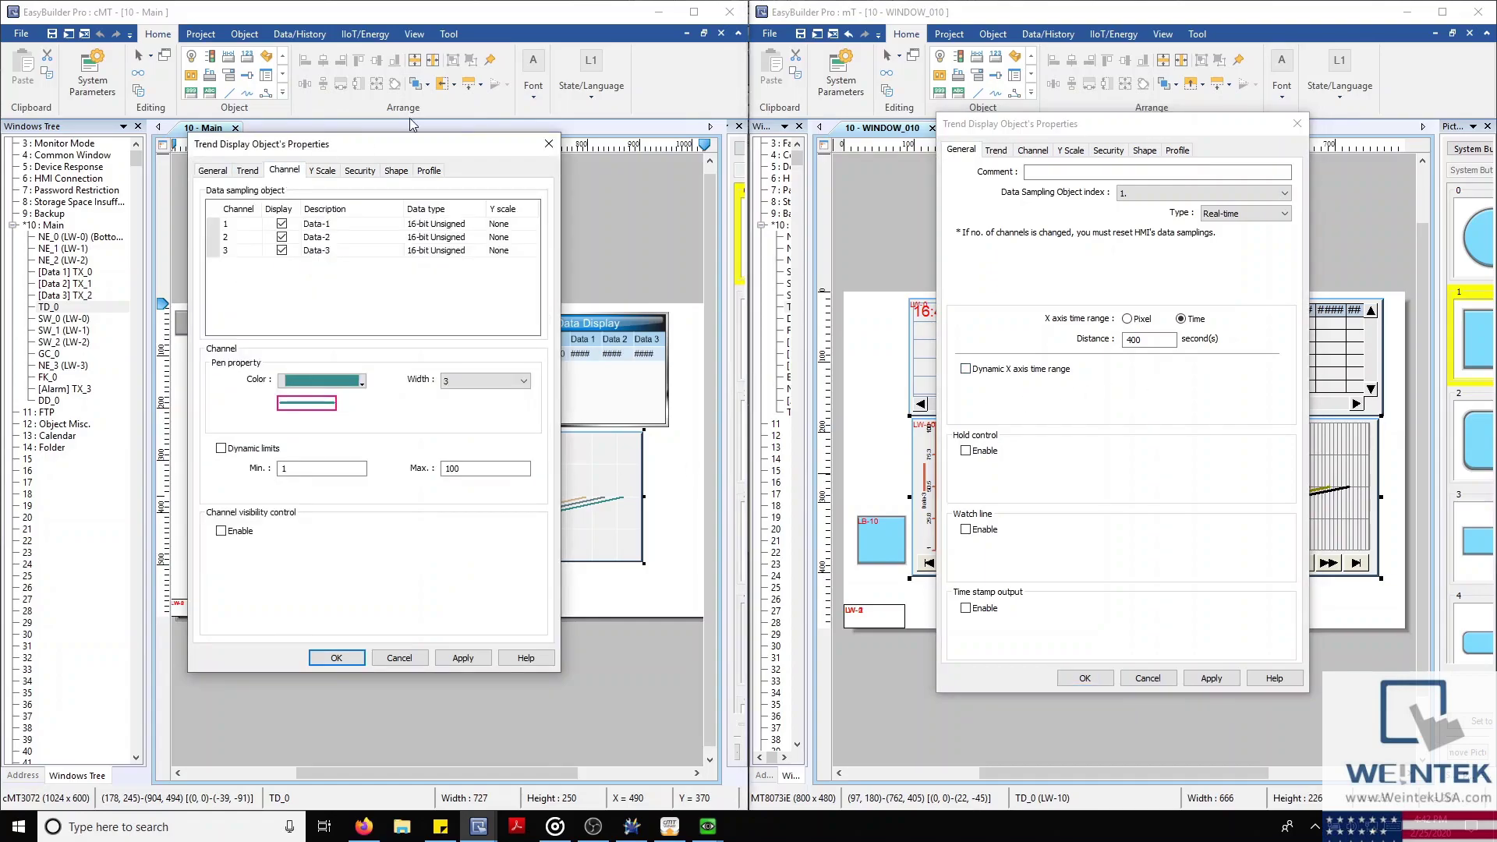
pyautogui.click(1030, 150)
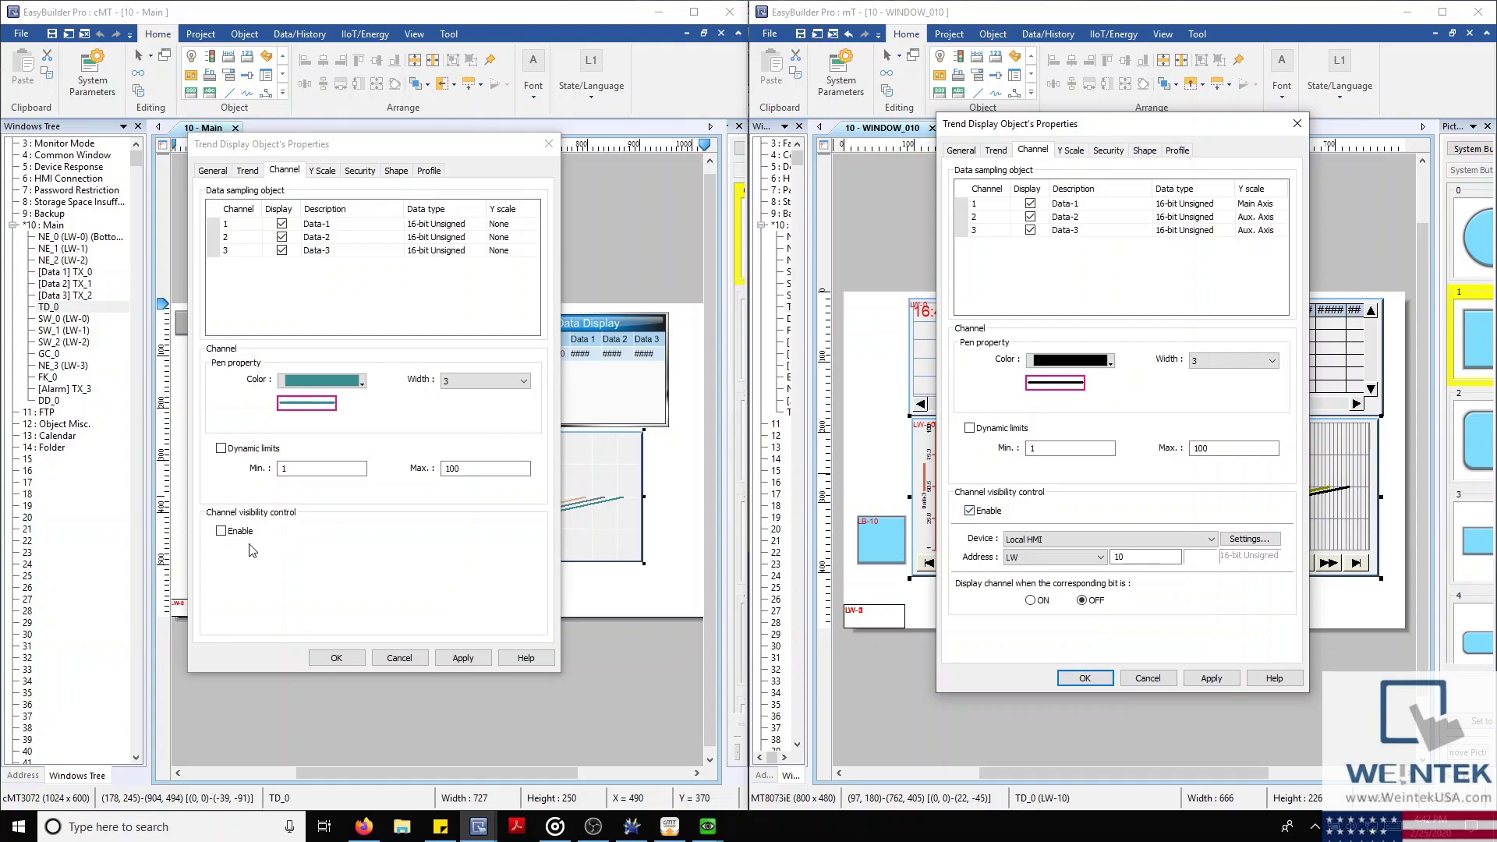
pyautogui.click(326, 171)
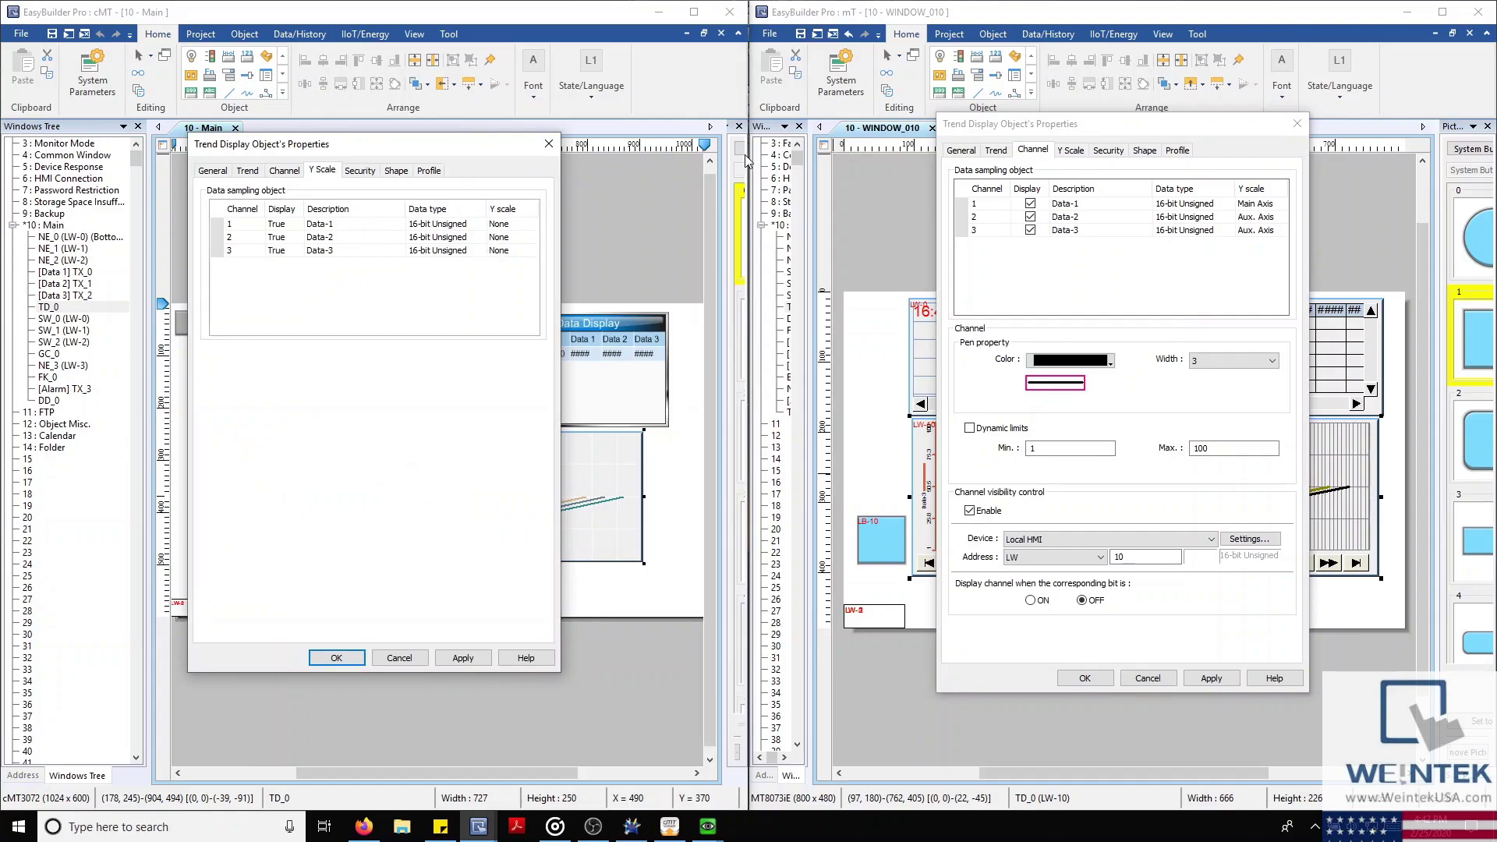
pyautogui.click(1068, 150)
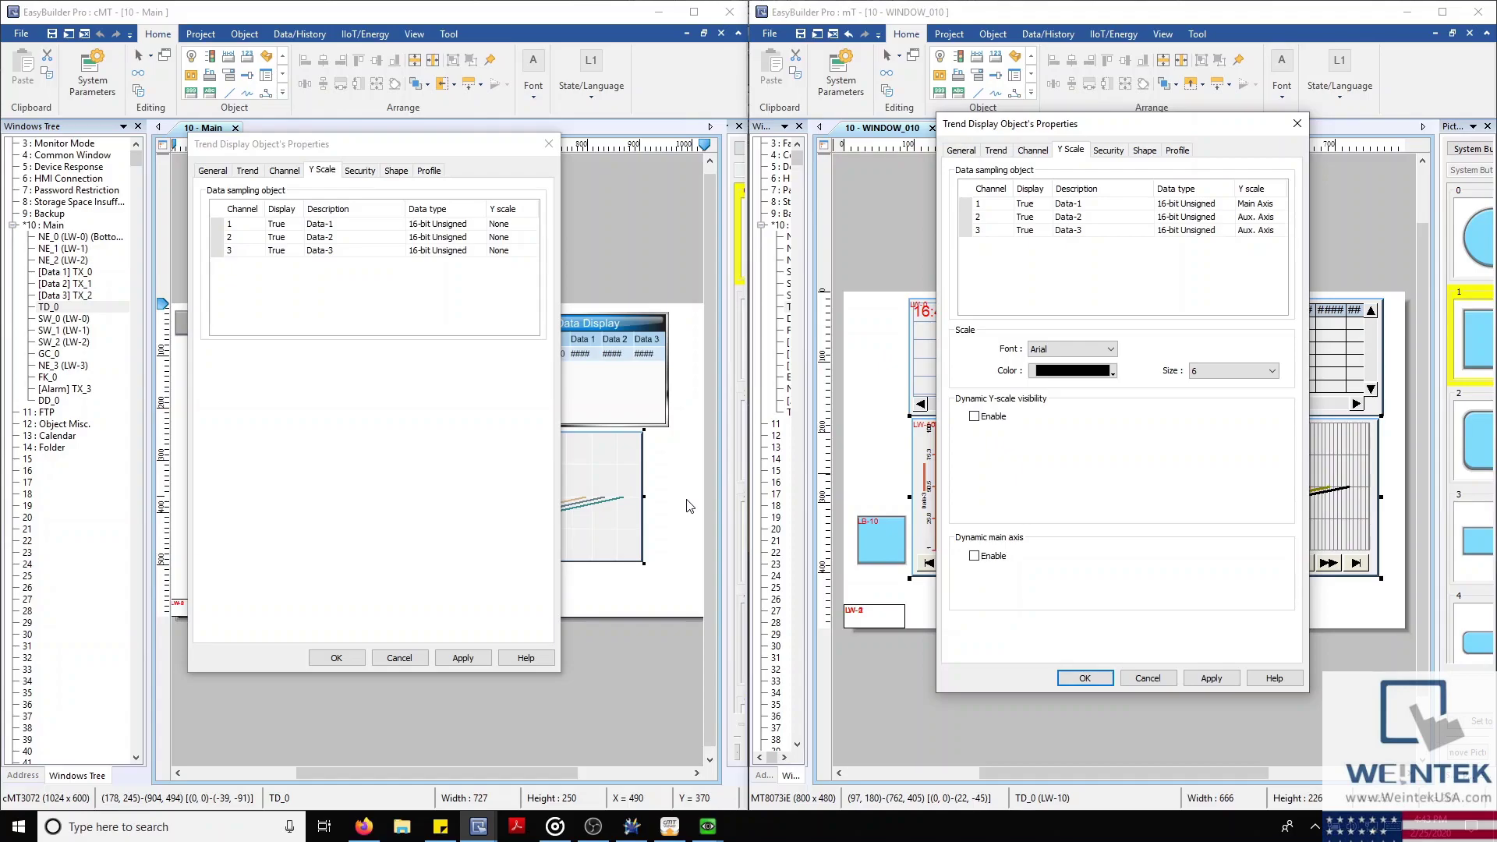
# Bring both simulators forward and toggle the trend's Begin Date and Ended Date on and off
pyautogui.click(657, 829)
pyautogui.moveTo(707, 825)
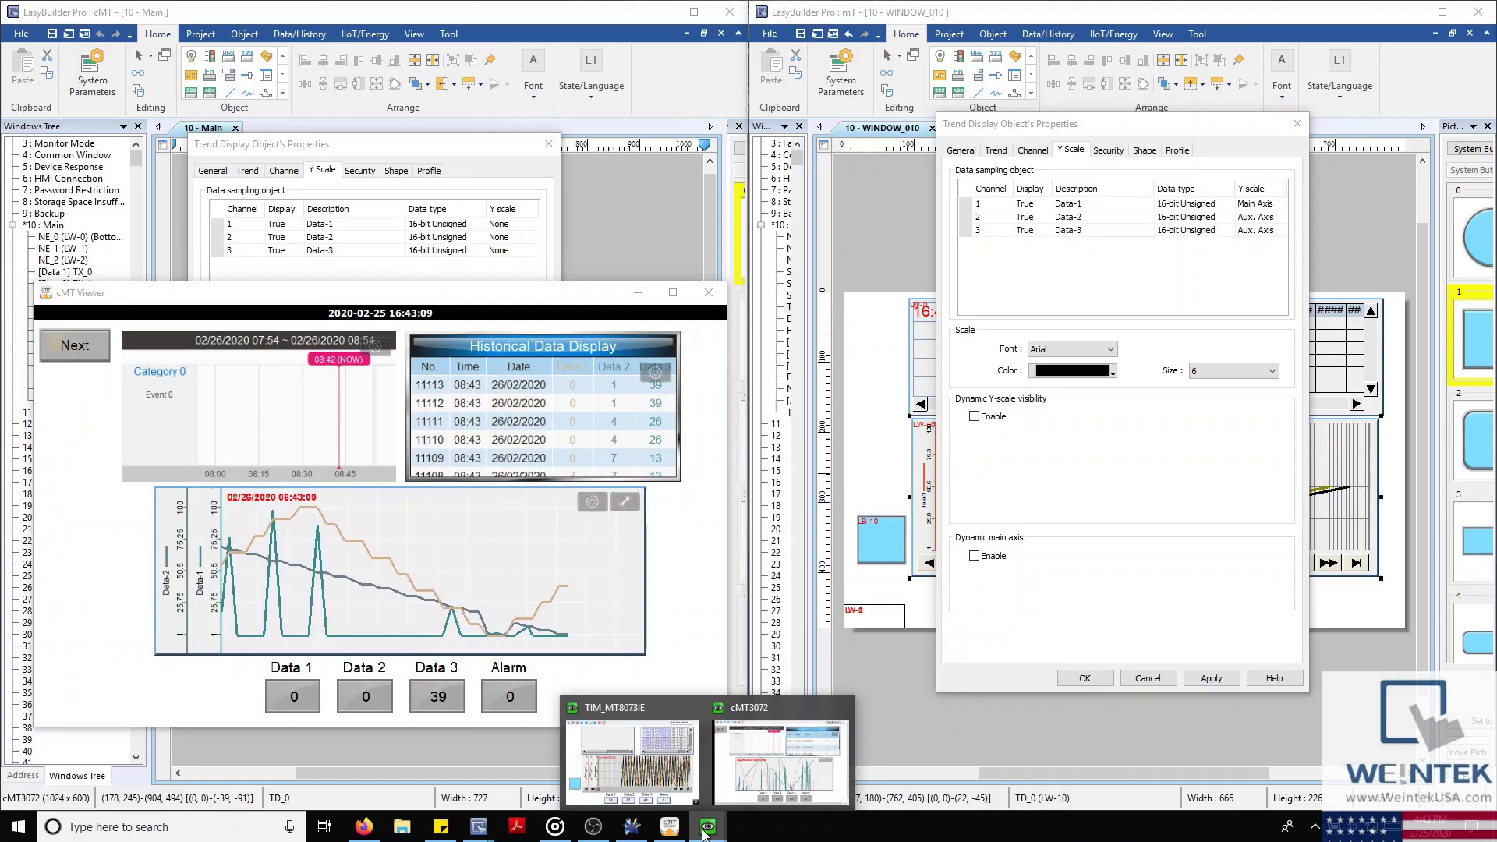
pyautogui.click(701, 779)
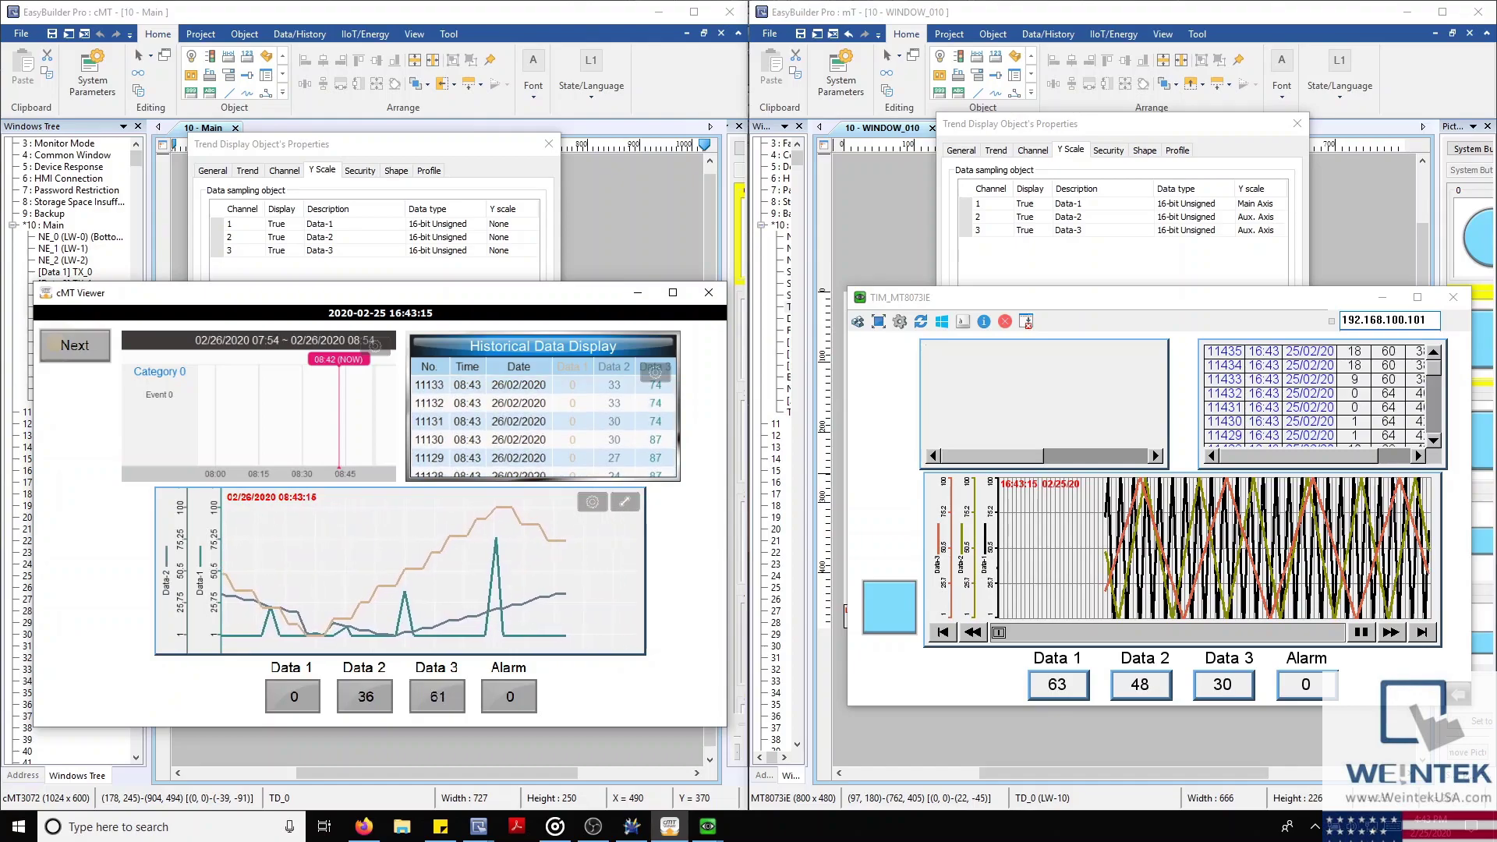
pyautogui.click(592, 504)
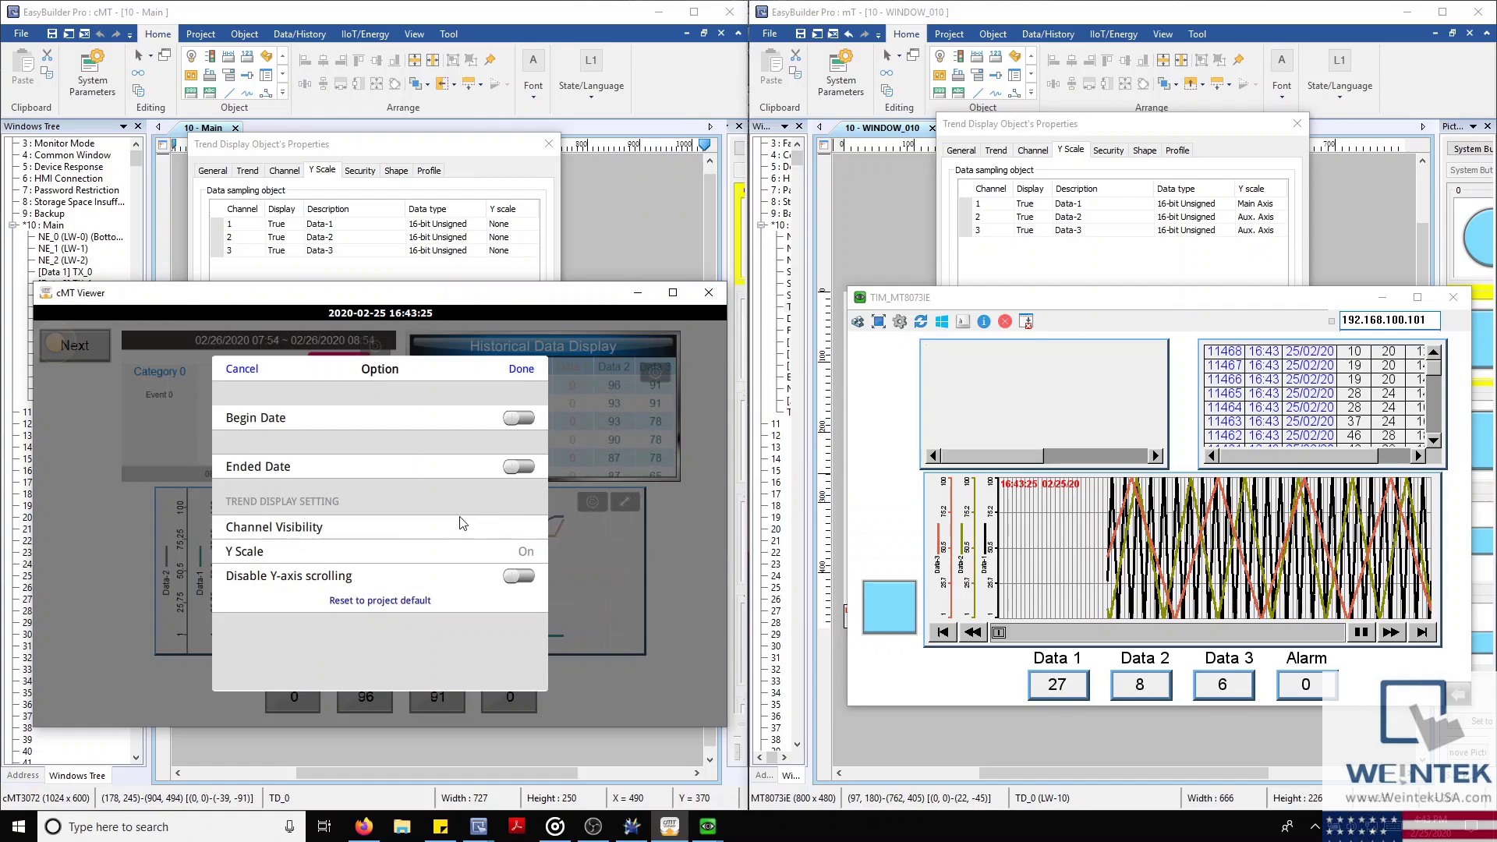
pyautogui.click(519, 421)
pyautogui.click(519, 418)
pyautogui.click(520, 466)
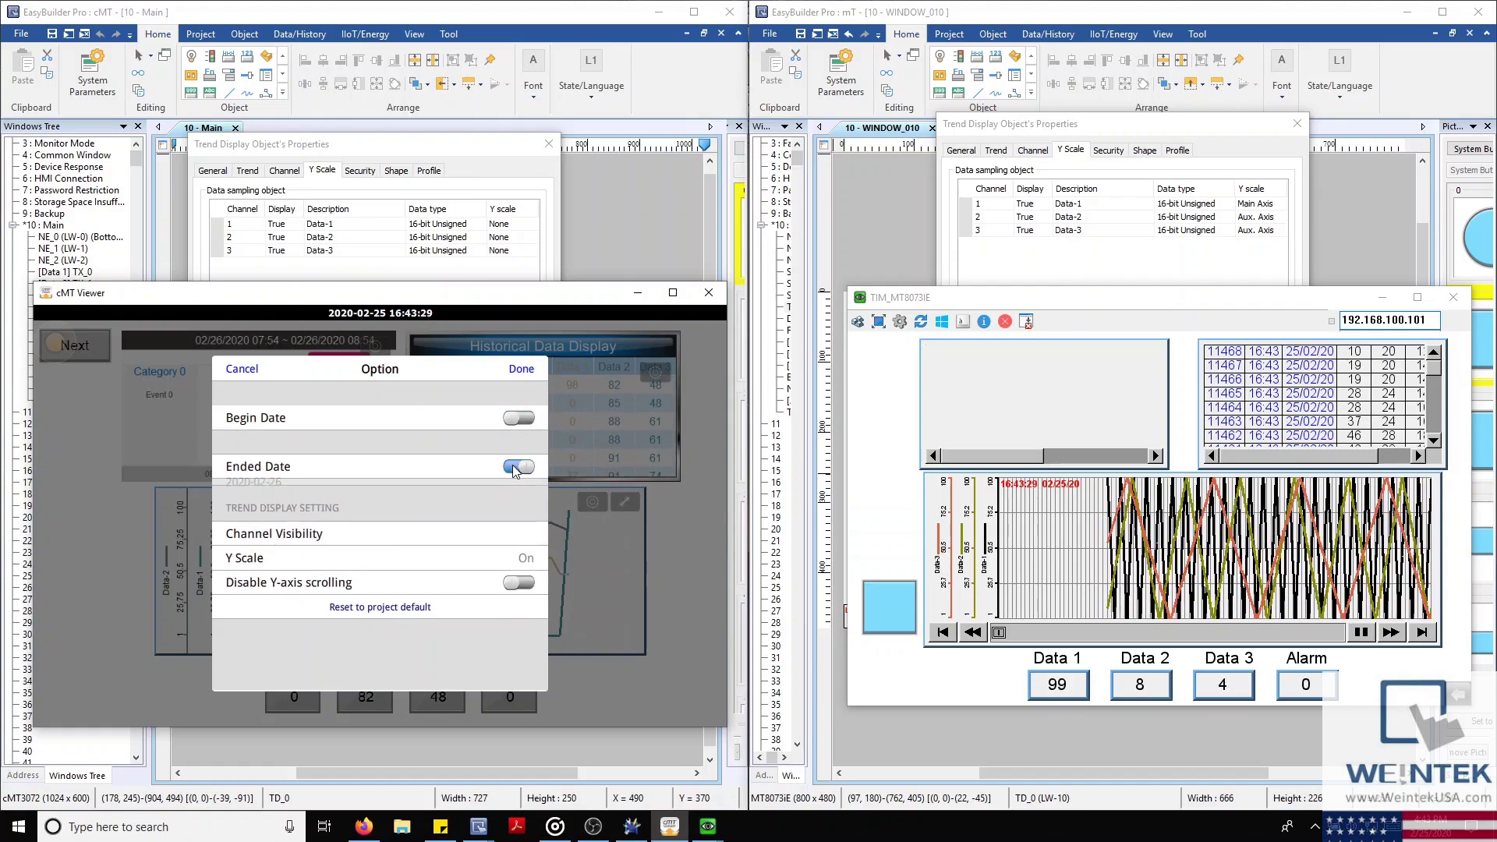
pyautogui.click(519, 467)
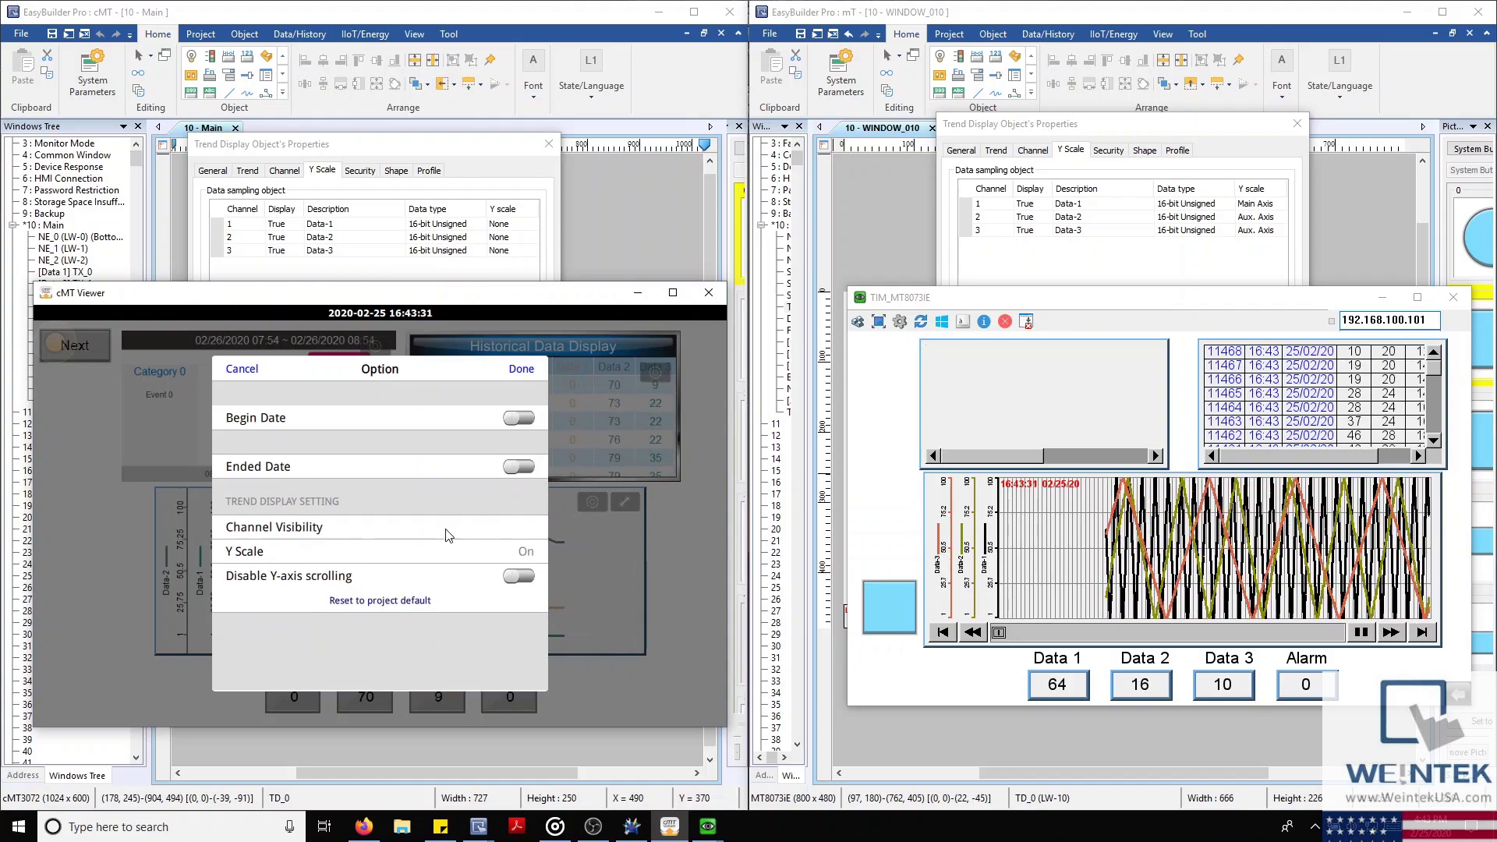
# Hide and re-show the Data-1 line under Channel Visibility
pyautogui.click(446, 529)
pyautogui.click(521, 419)
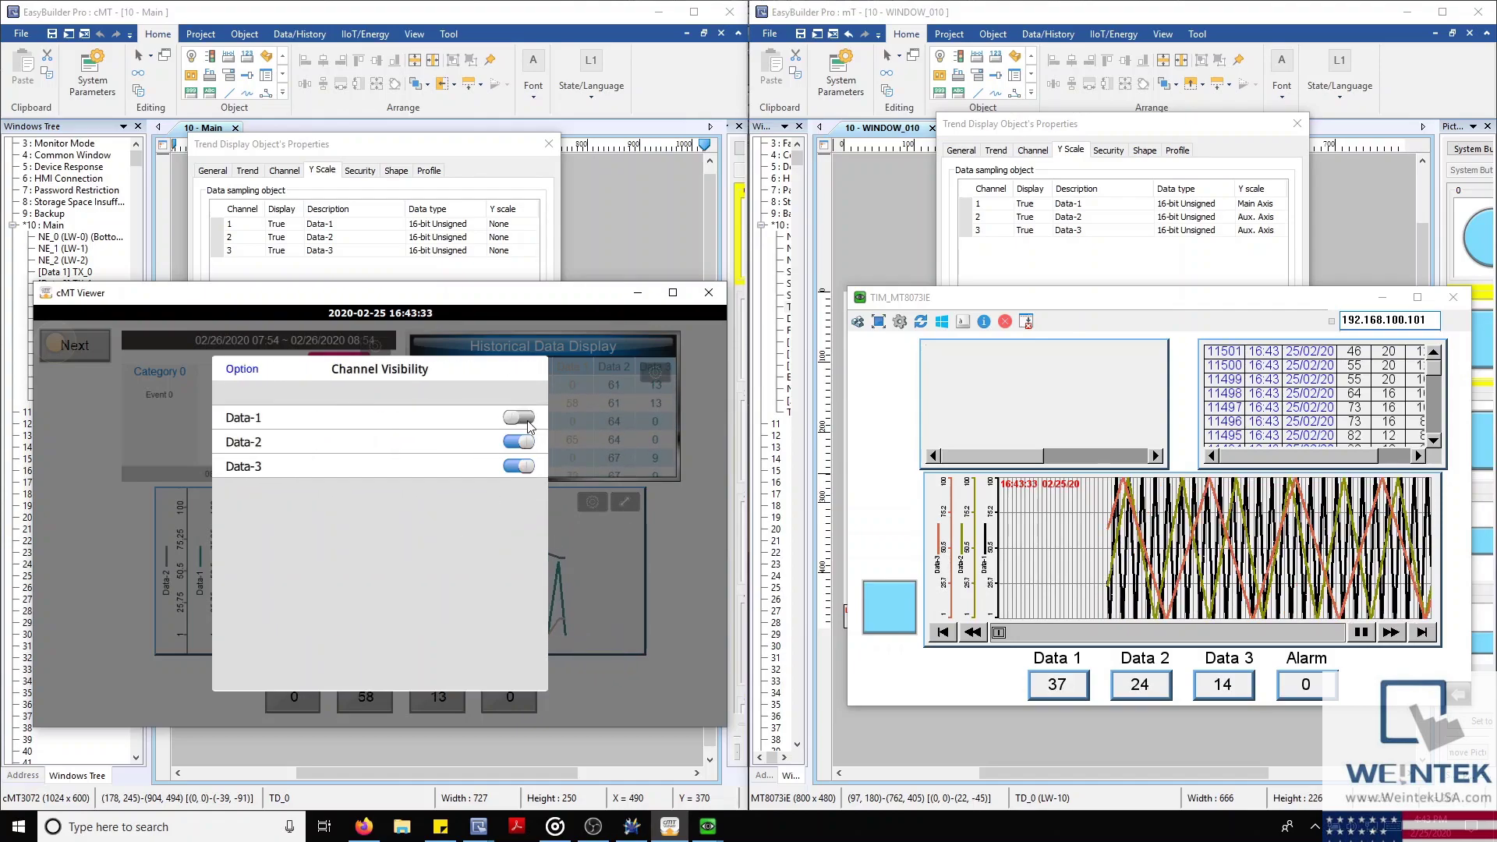
pyautogui.click(521, 419)
pyautogui.click(242, 368)
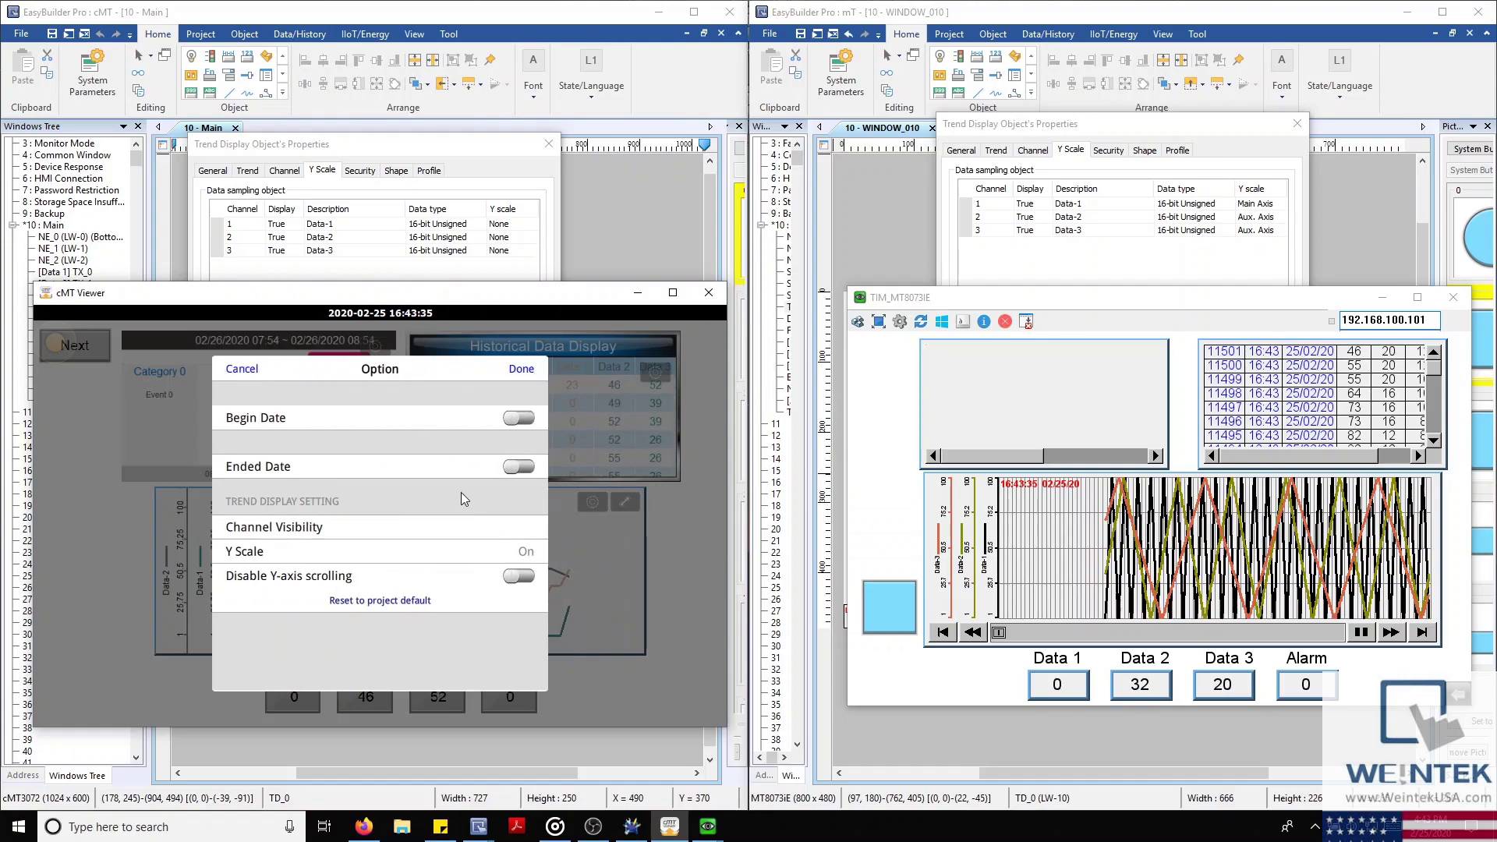
# Switch the trend's Y Scale off and confirm the options with Done
pyautogui.click(491, 555)
pyautogui.click(519, 418)
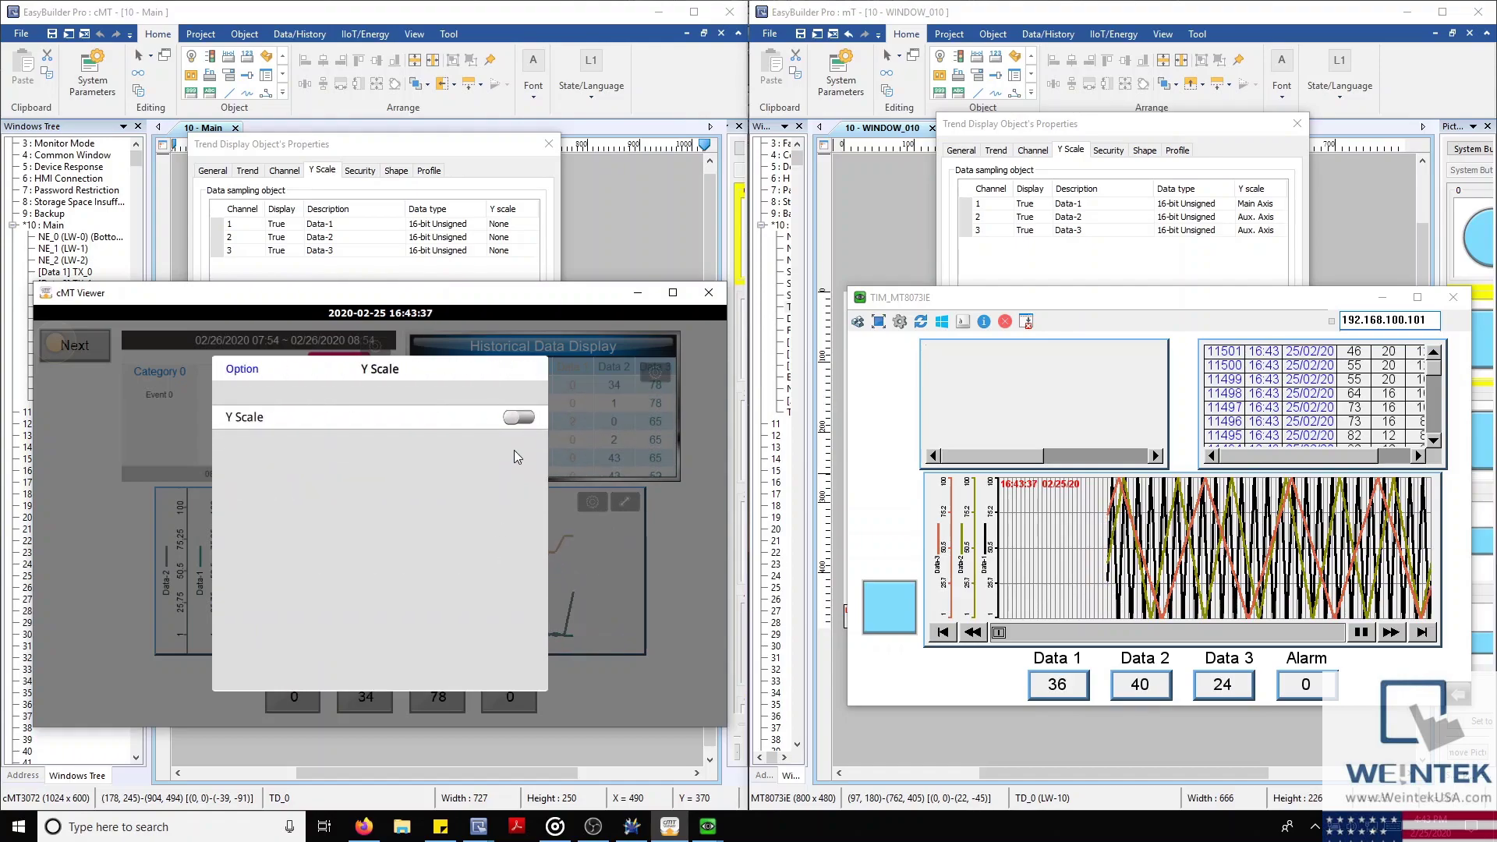
pyautogui.click(242, 369)
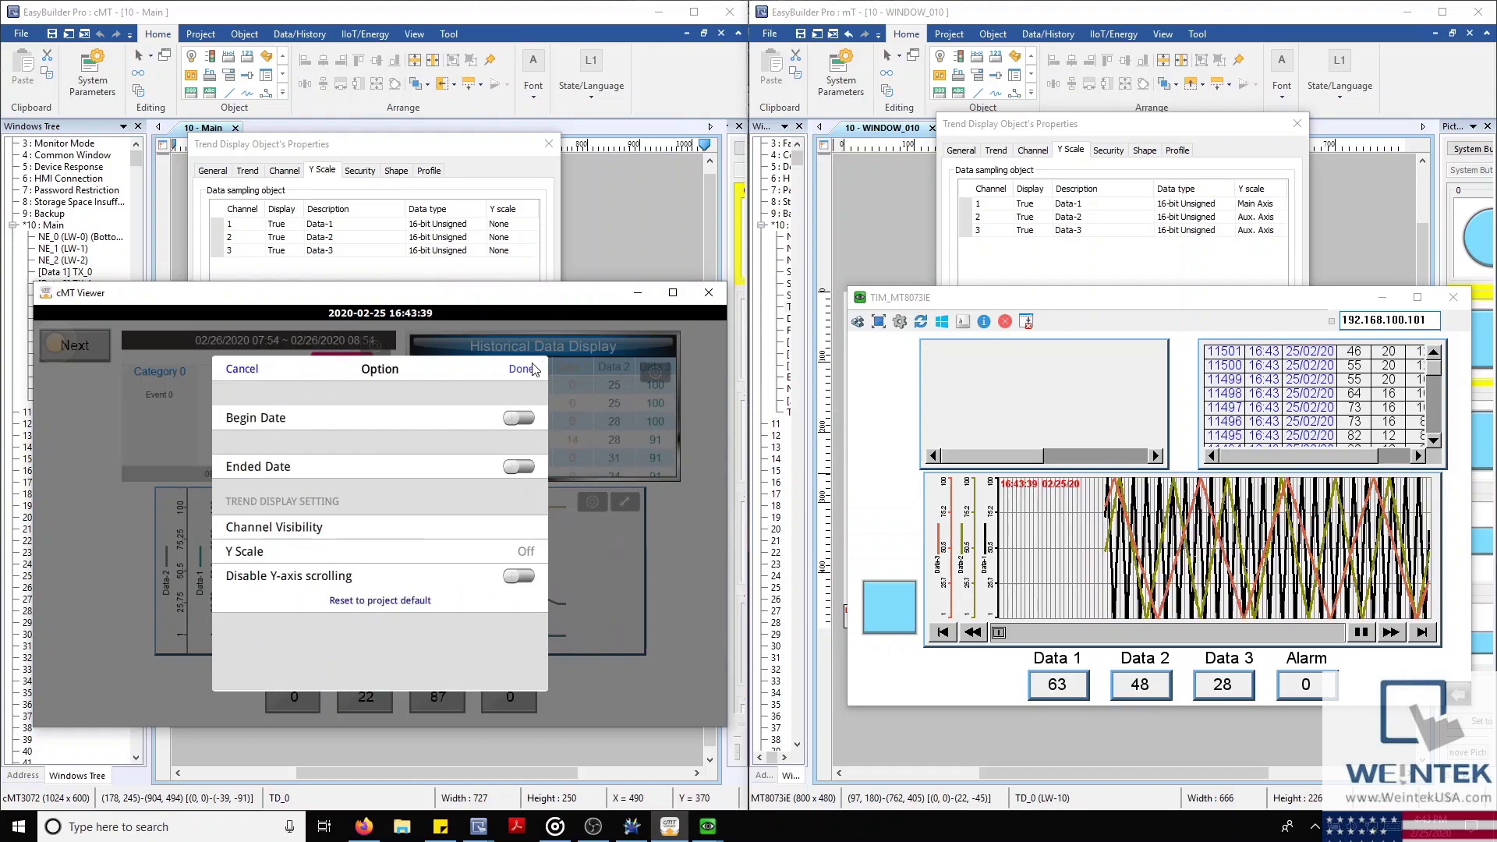
pyautogui.click(526, 368)
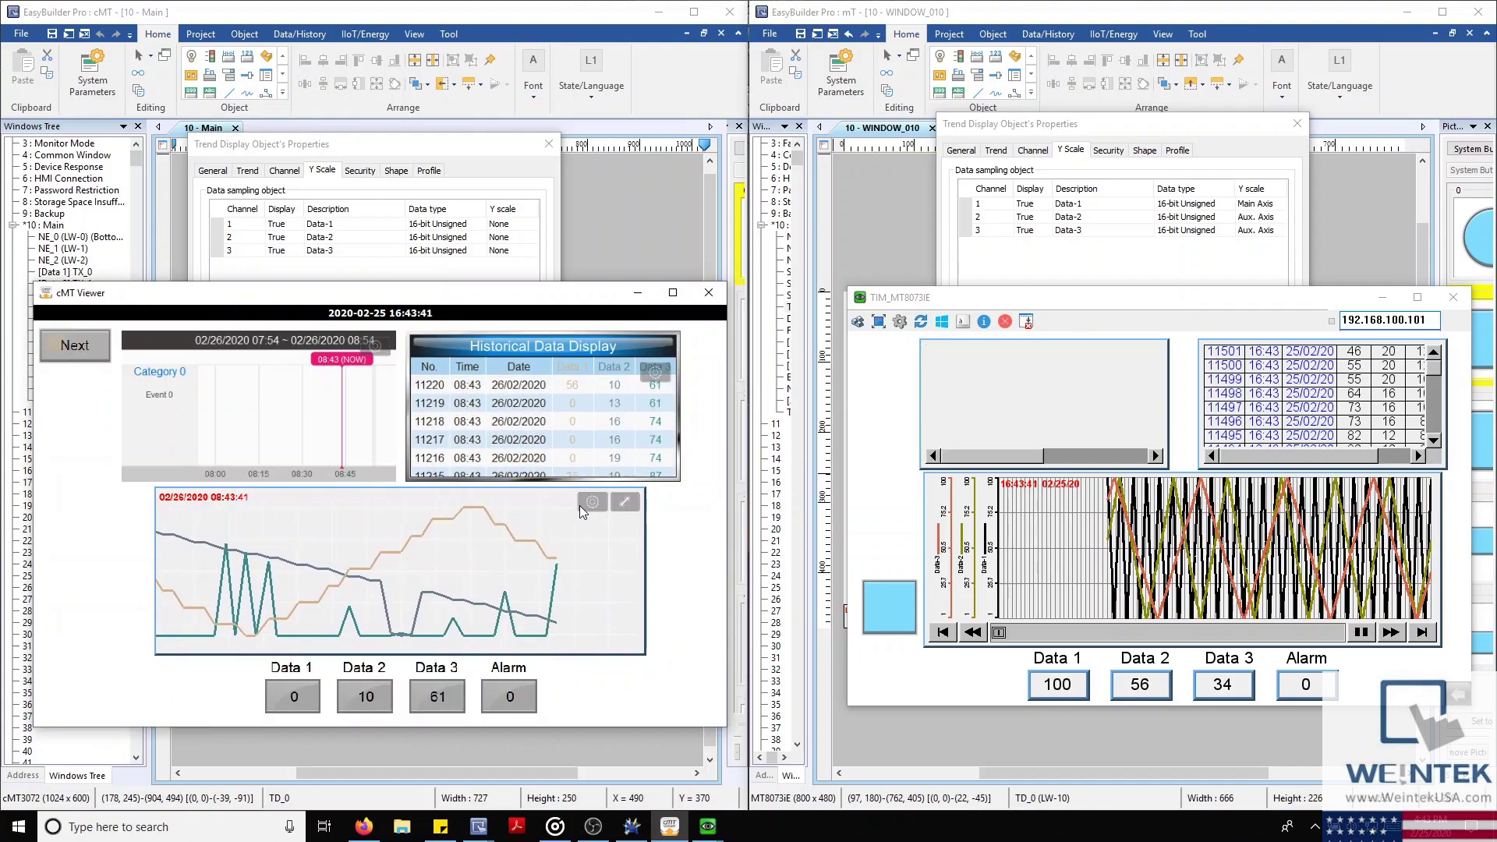
# Zoom out the trend's time axis and auto-scale the three data lines to full chart height
pyautogui.click(624, 505)
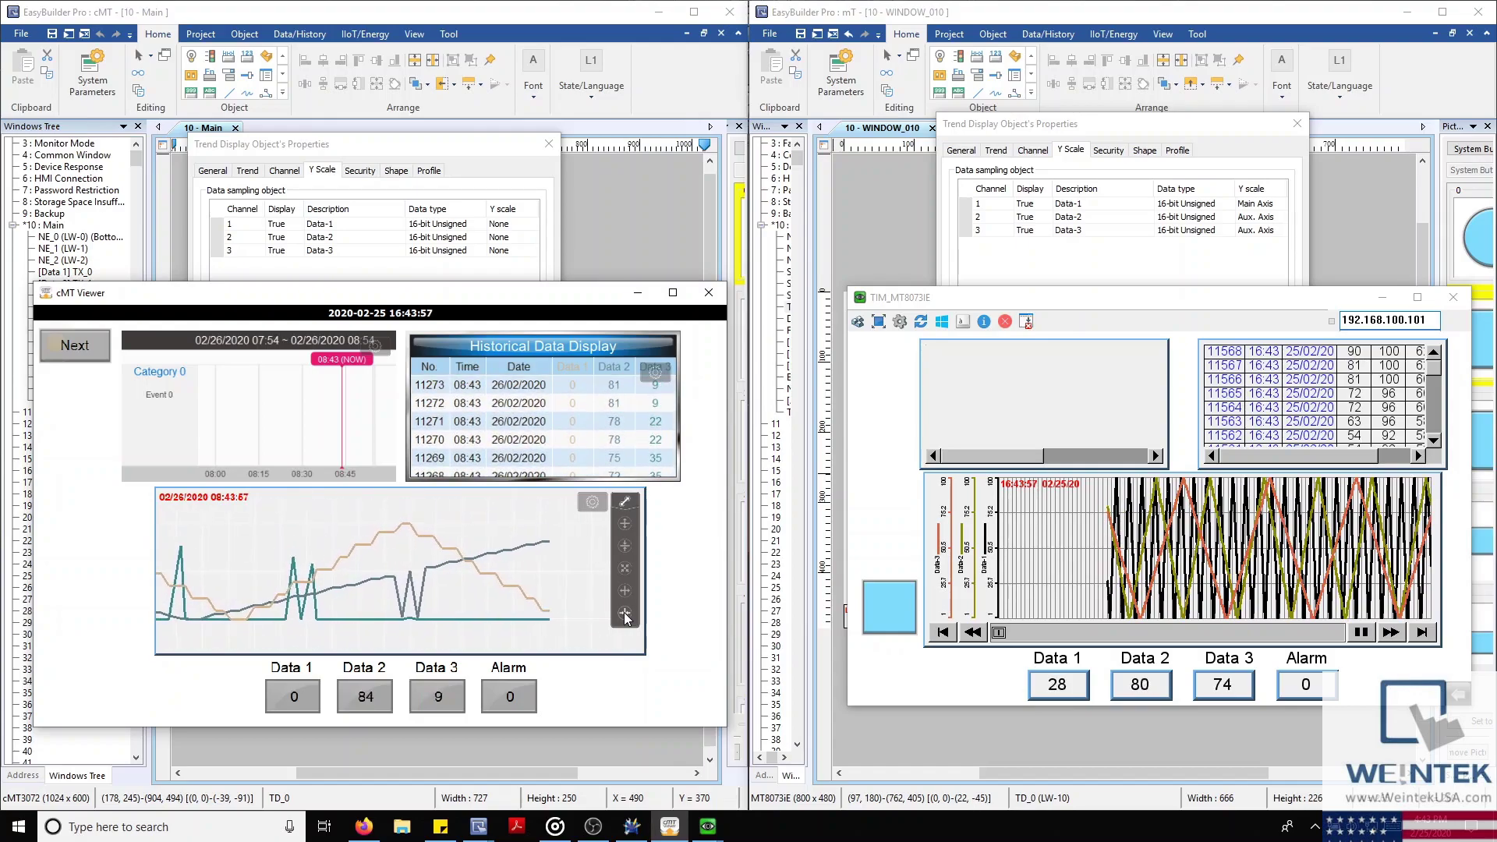
pyautogui.click(624, 613)
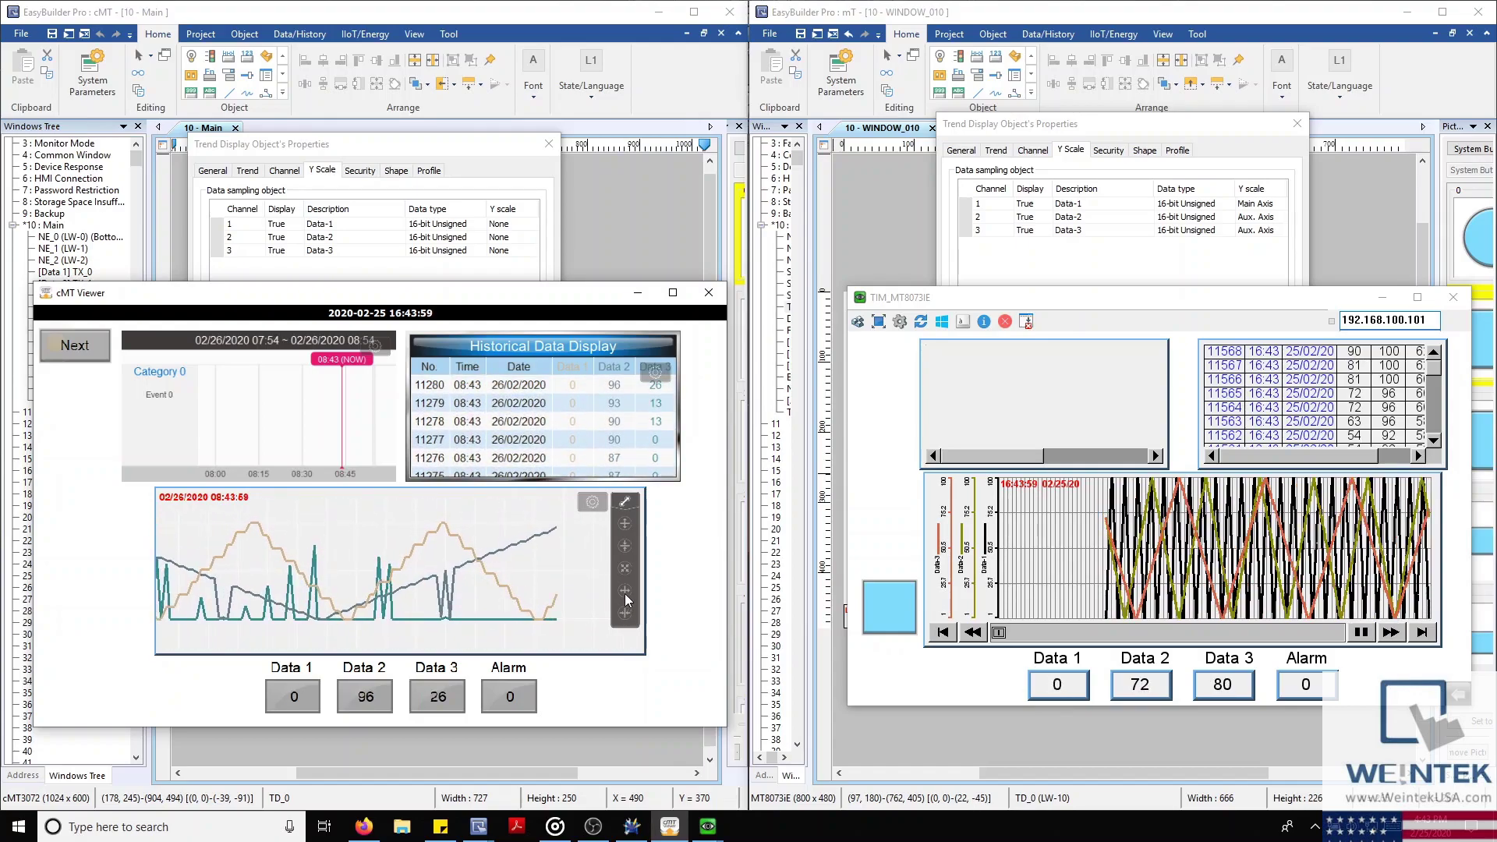
pyautogui.click(627, 570)
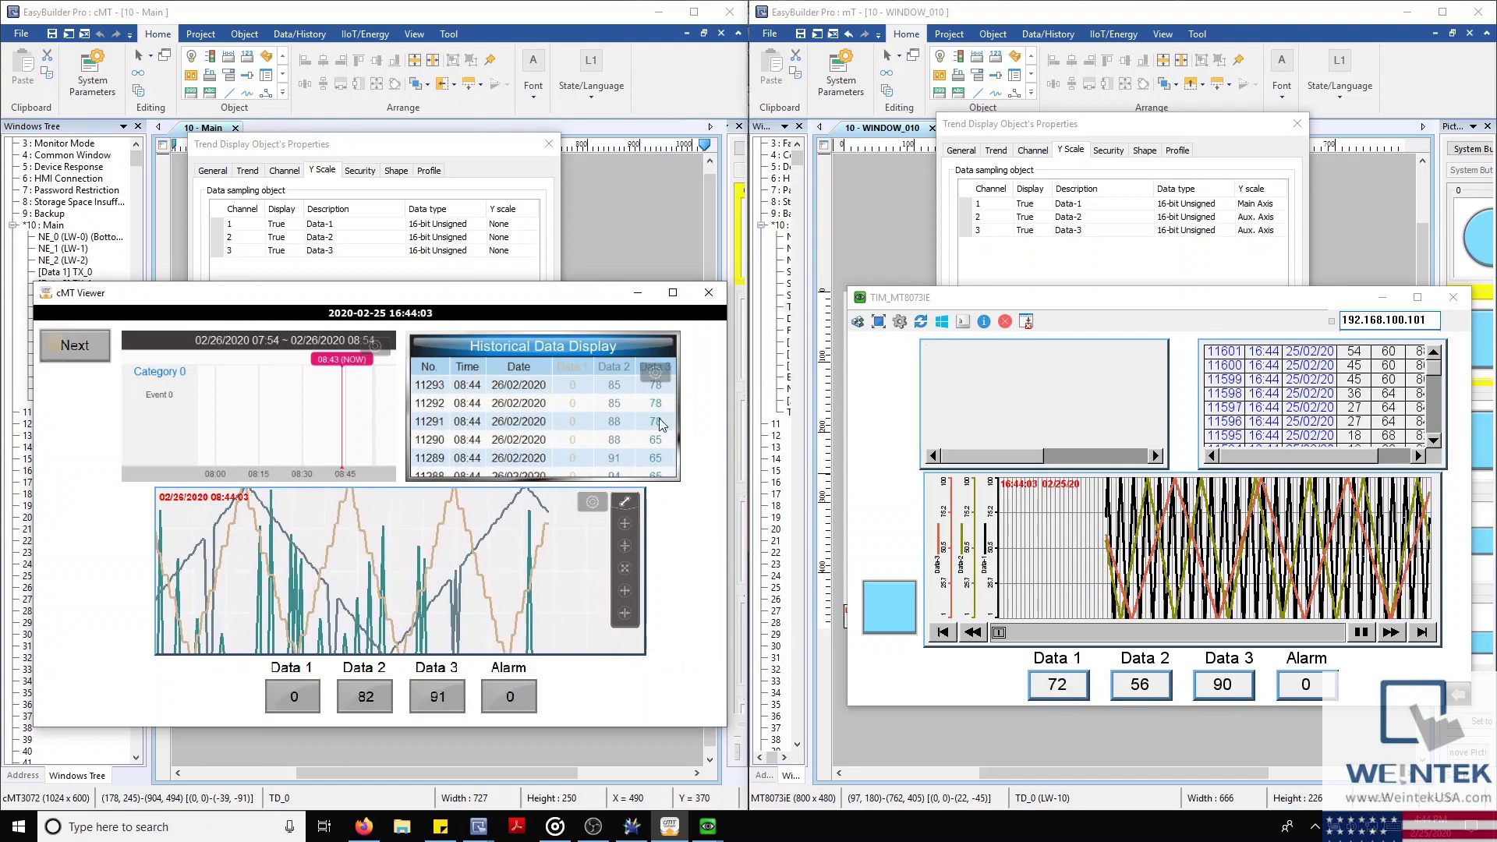
pyautogui.click(656, 373)
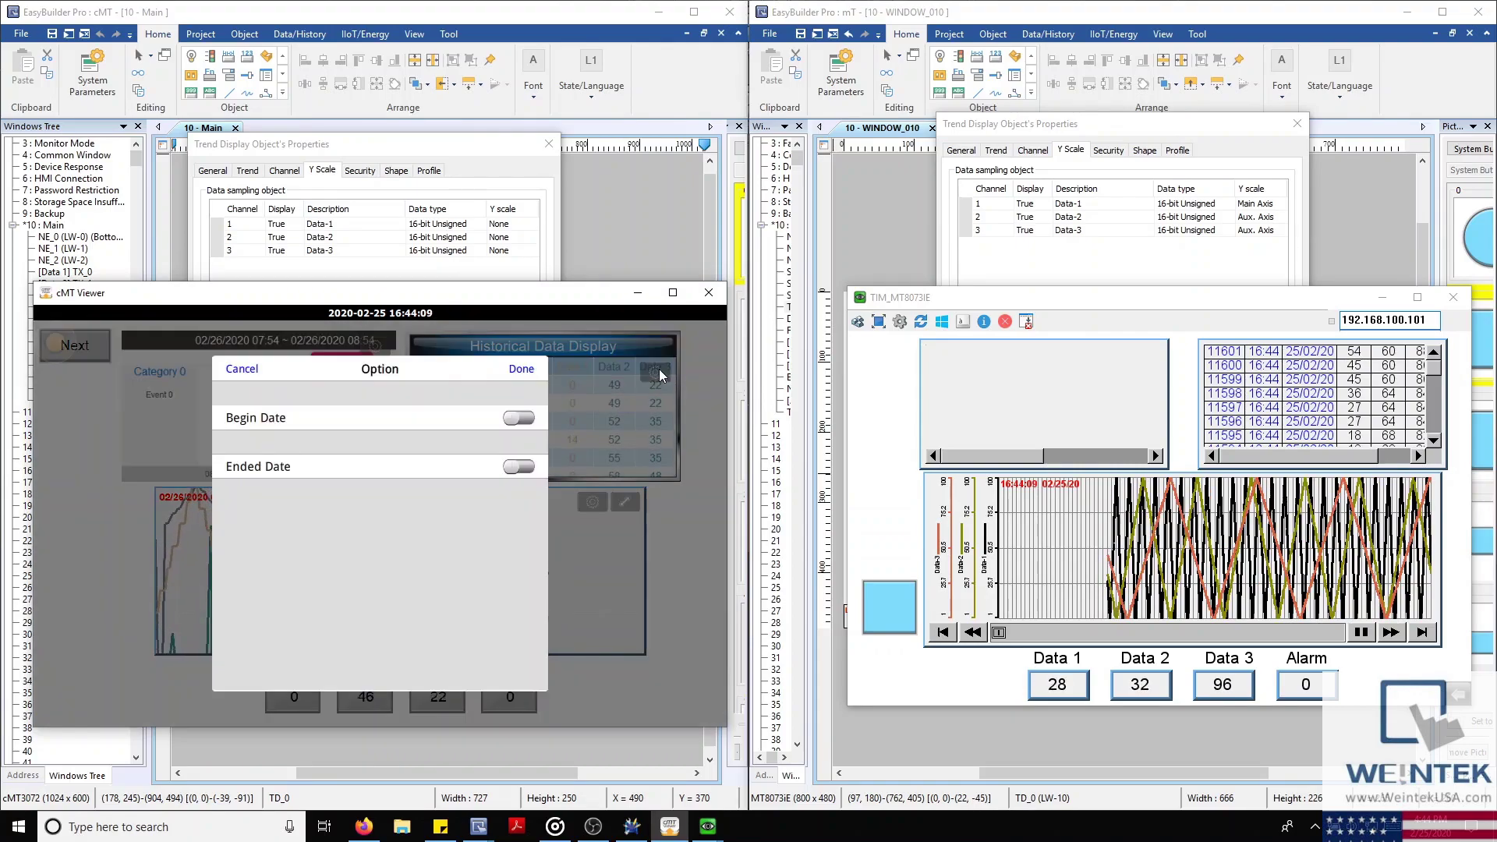
pyautogui.click(518, 418)
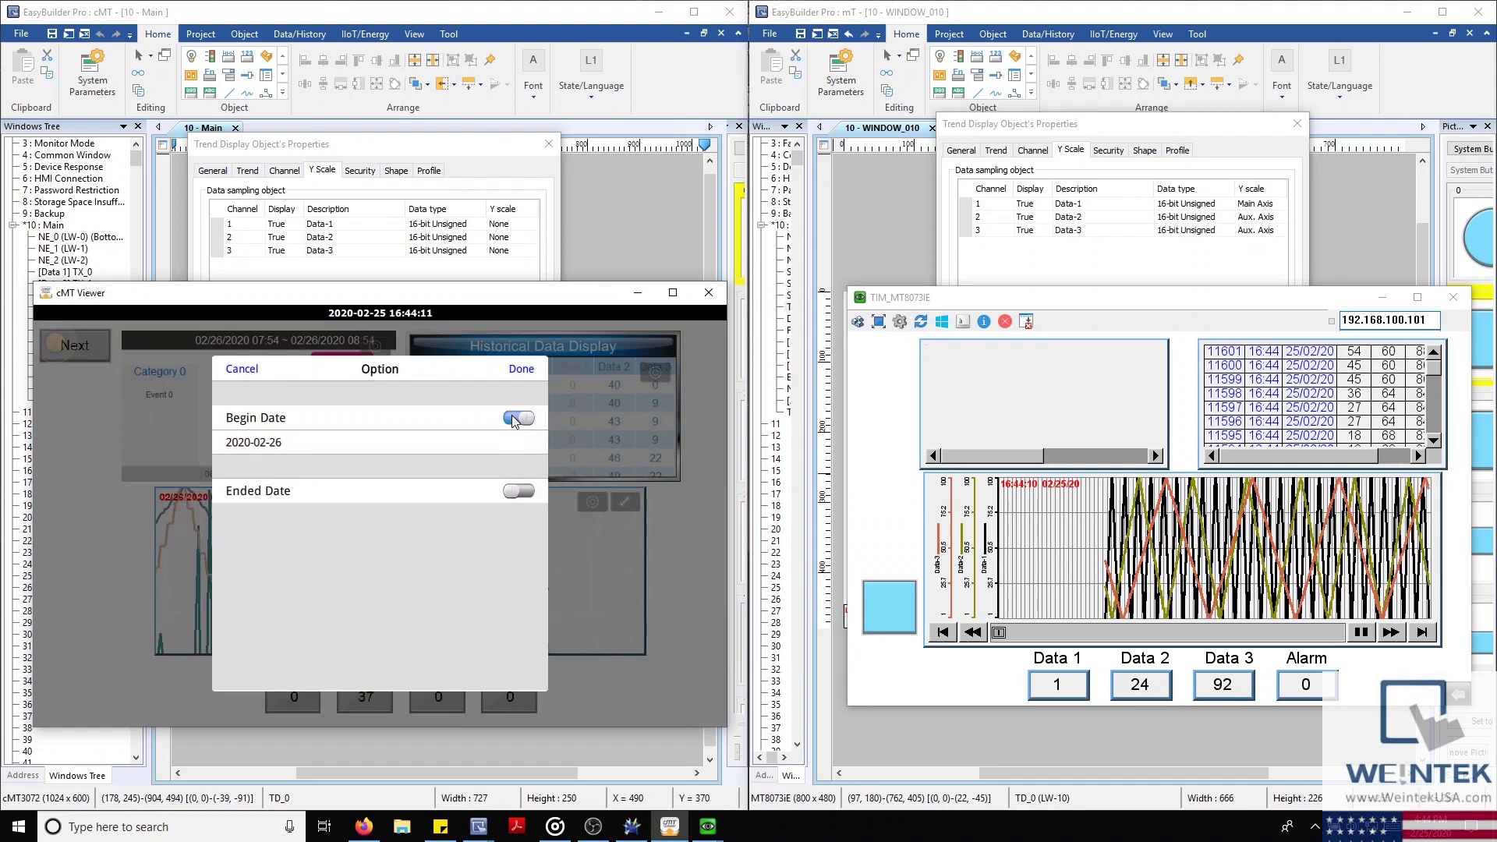
pyautogui.click(405, 444)
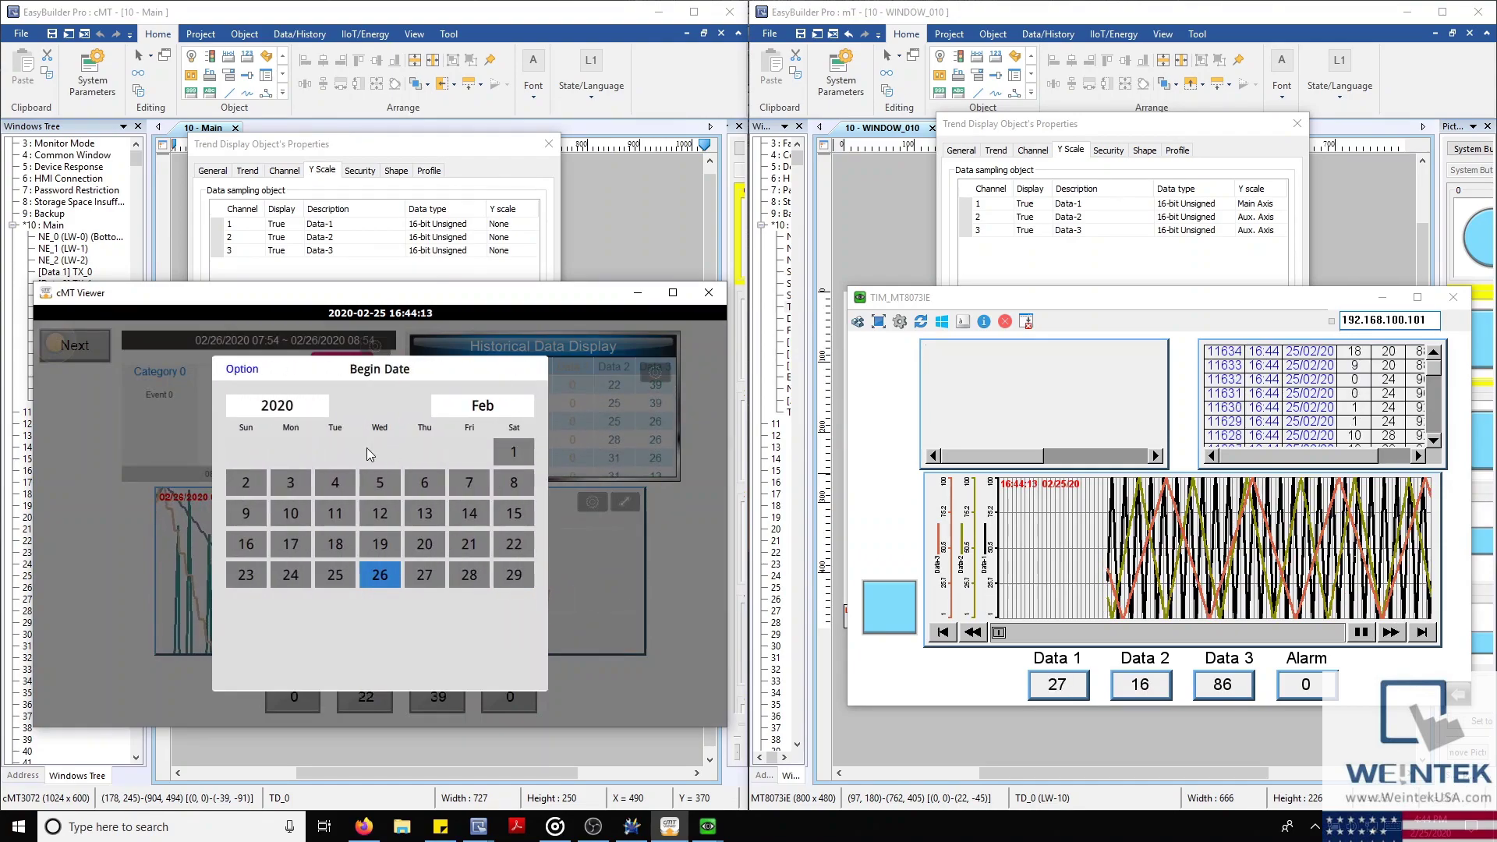
pyautogui.click(241, 370)
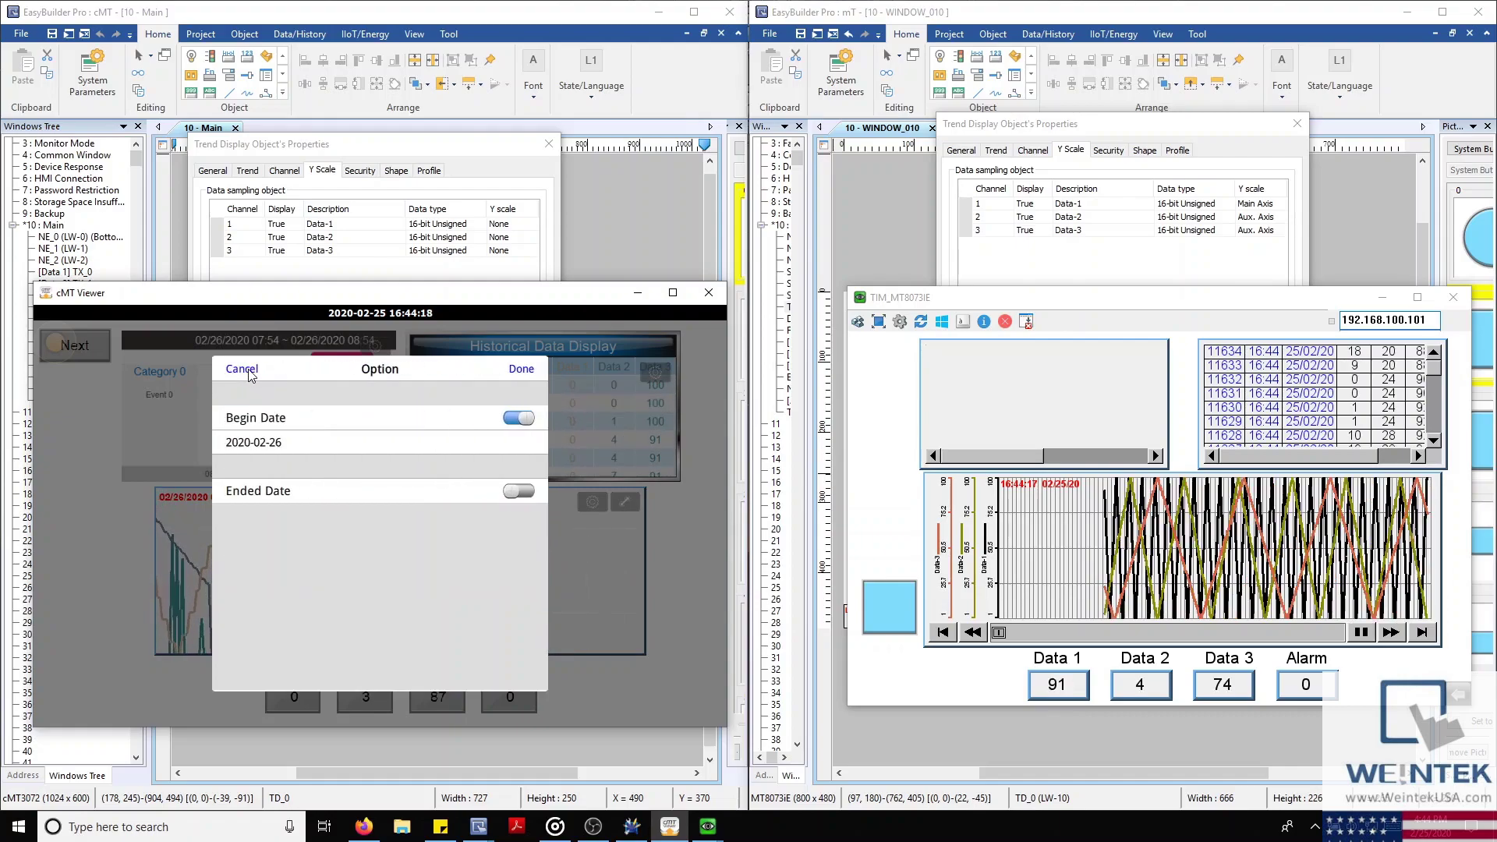
pyautogui.click(519, 418)
pyautogui.click(522, 368)
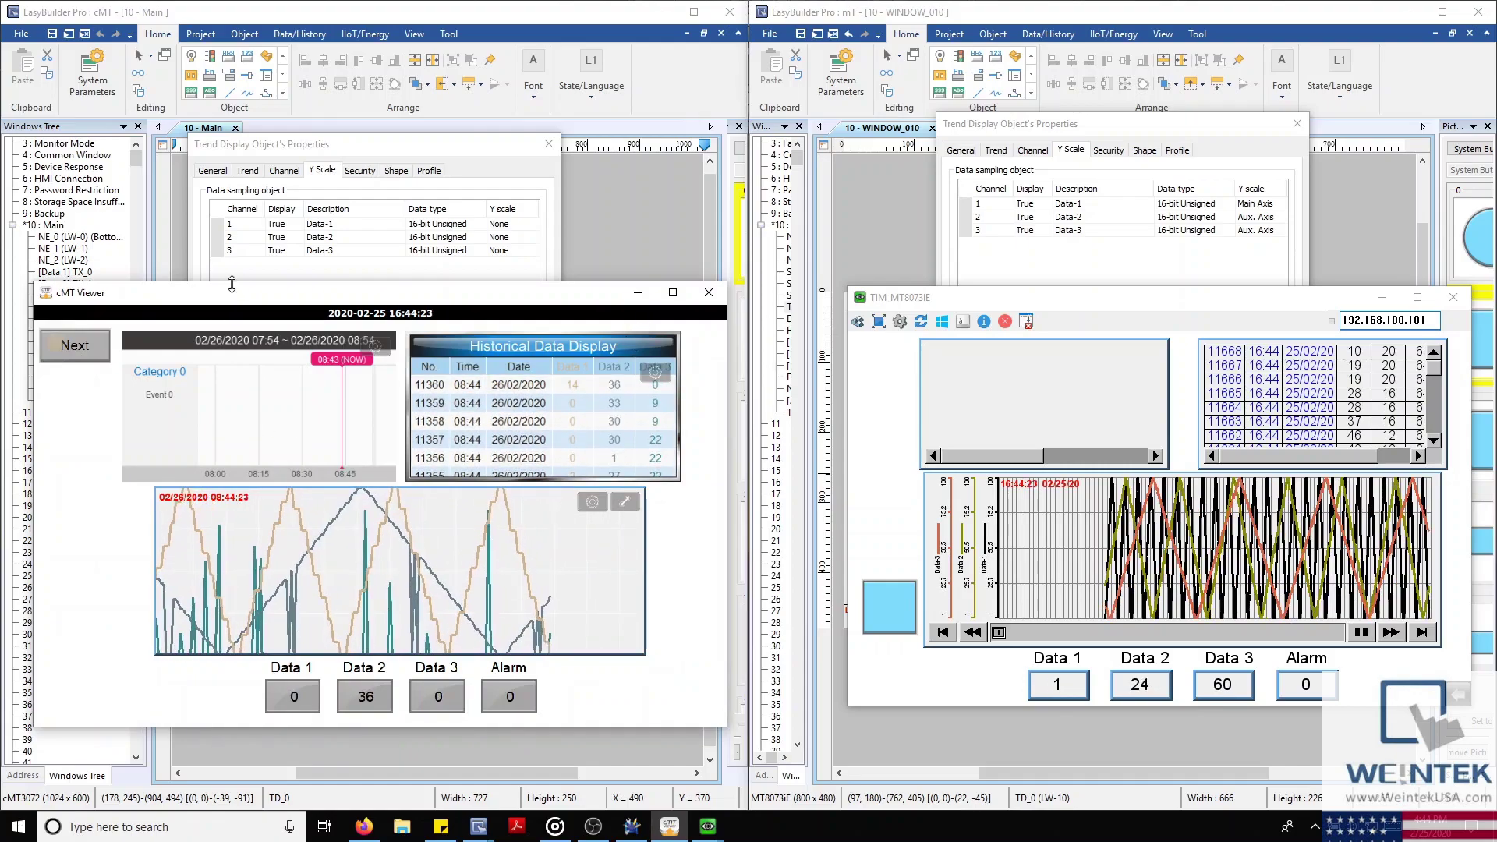
# Apply Transparent on the cMT trend's Trend tab, revert to opaque, and close with OK
pyautogui.click(504, 153)
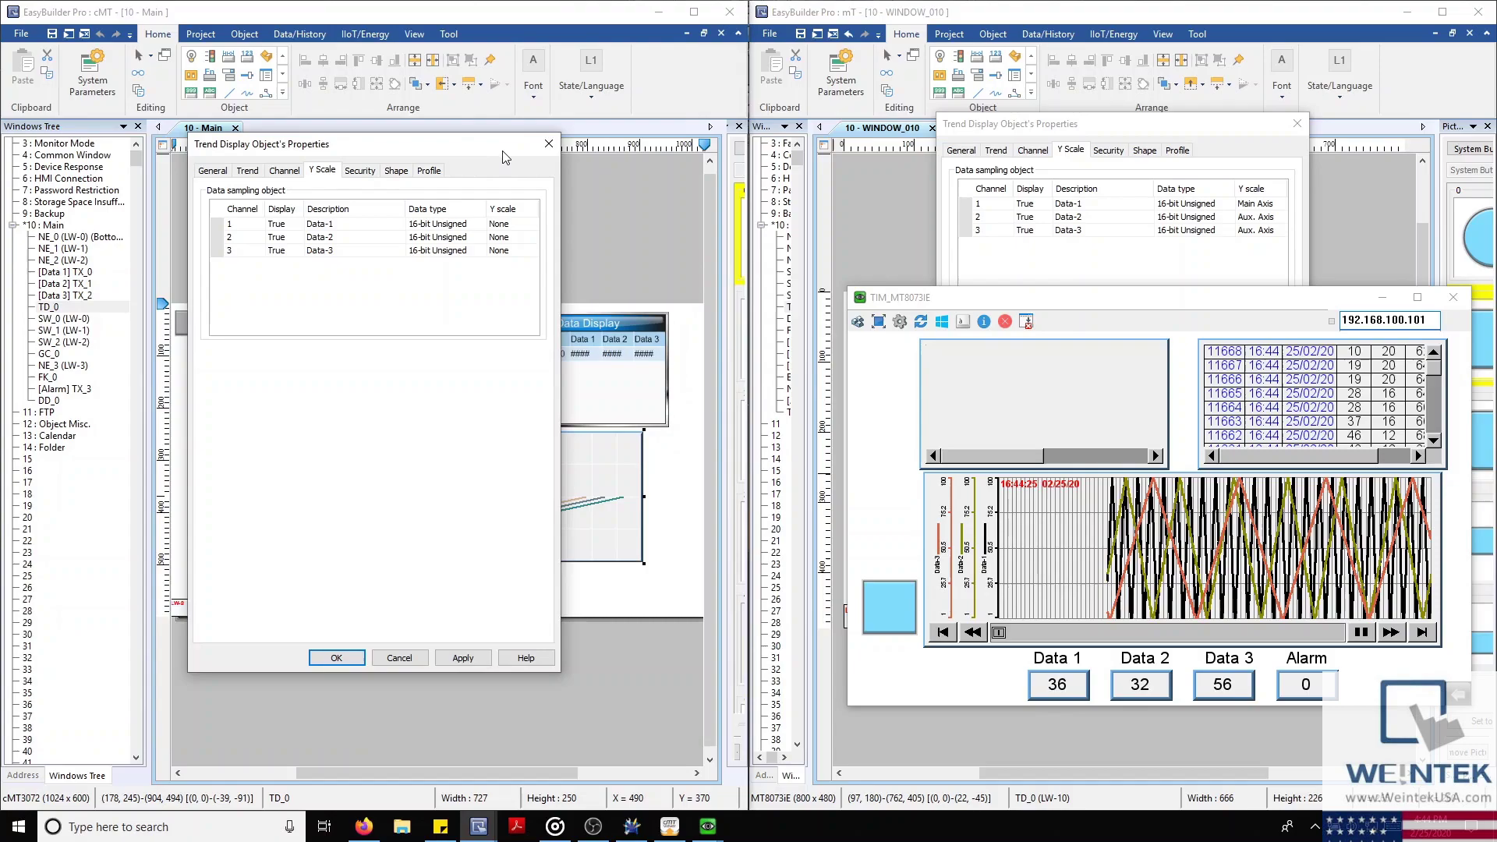
pyautogui.click(246, 170)
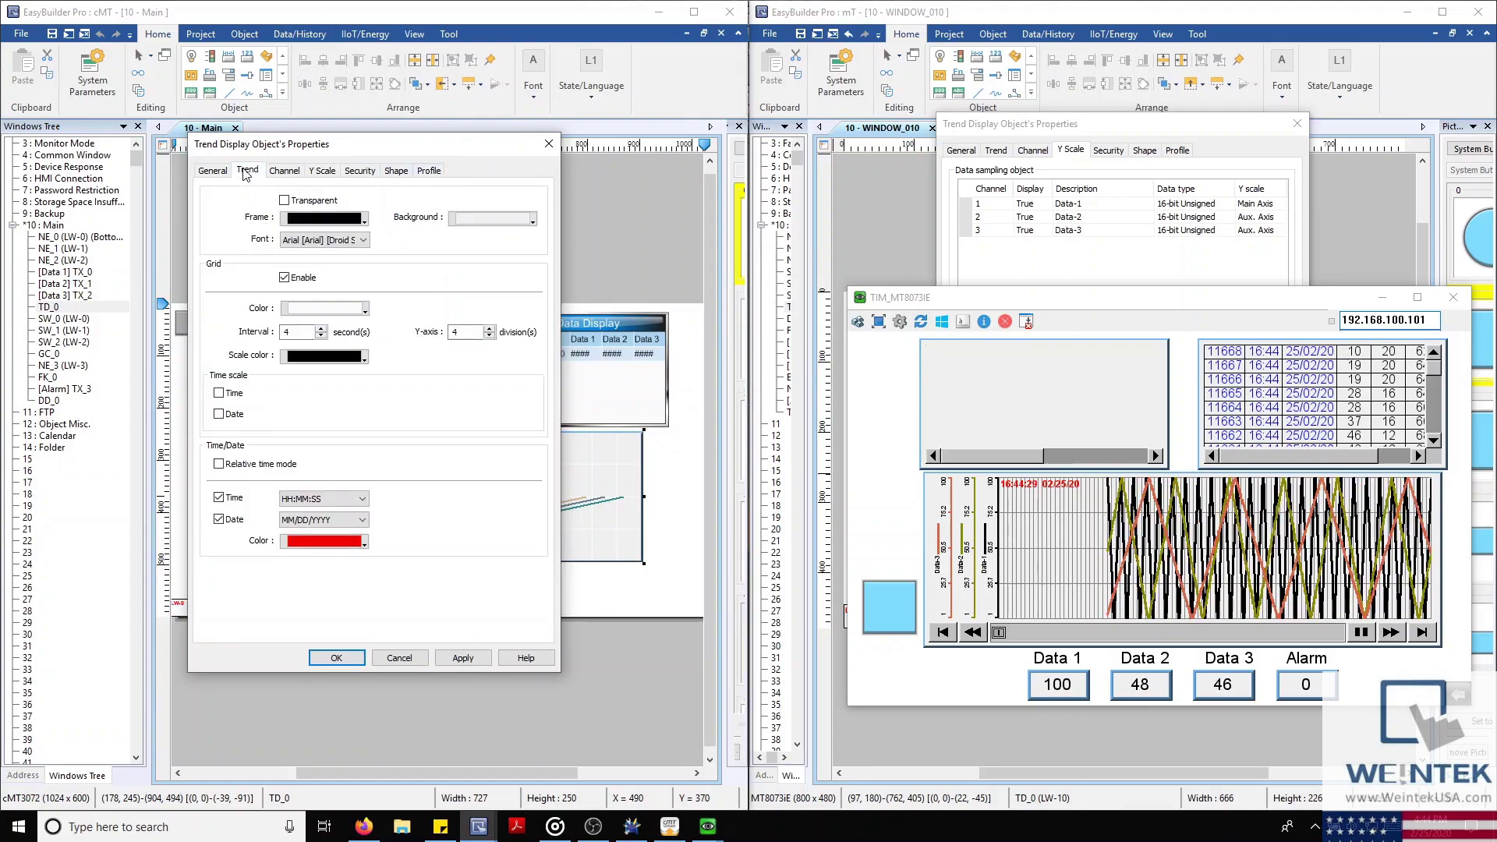
pyautogui.click(284, 201)
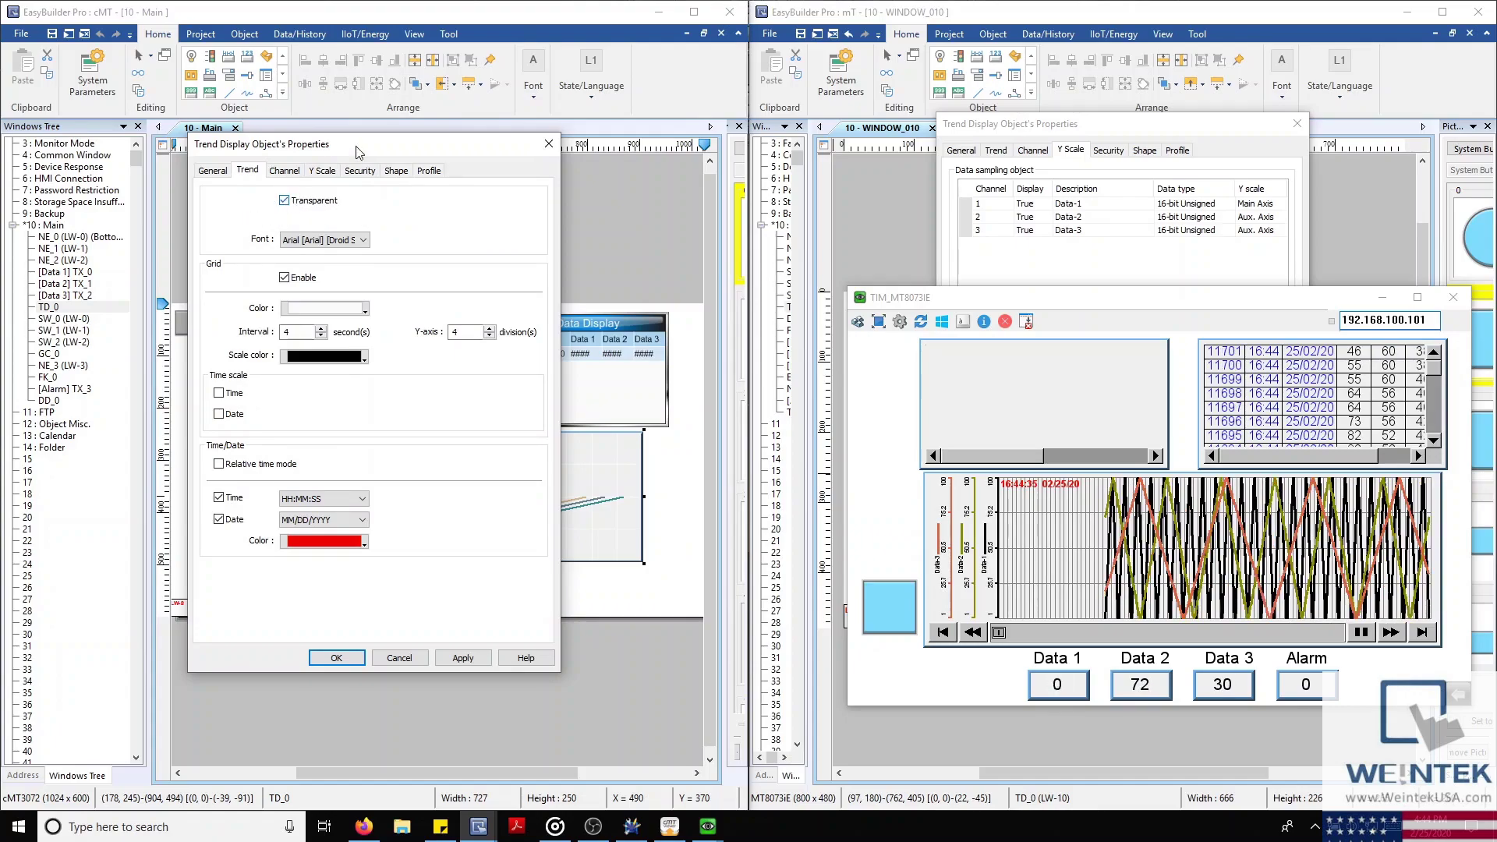
pyautogui.moveTo(371, 147); pyautogui.dragTo(872, 131)
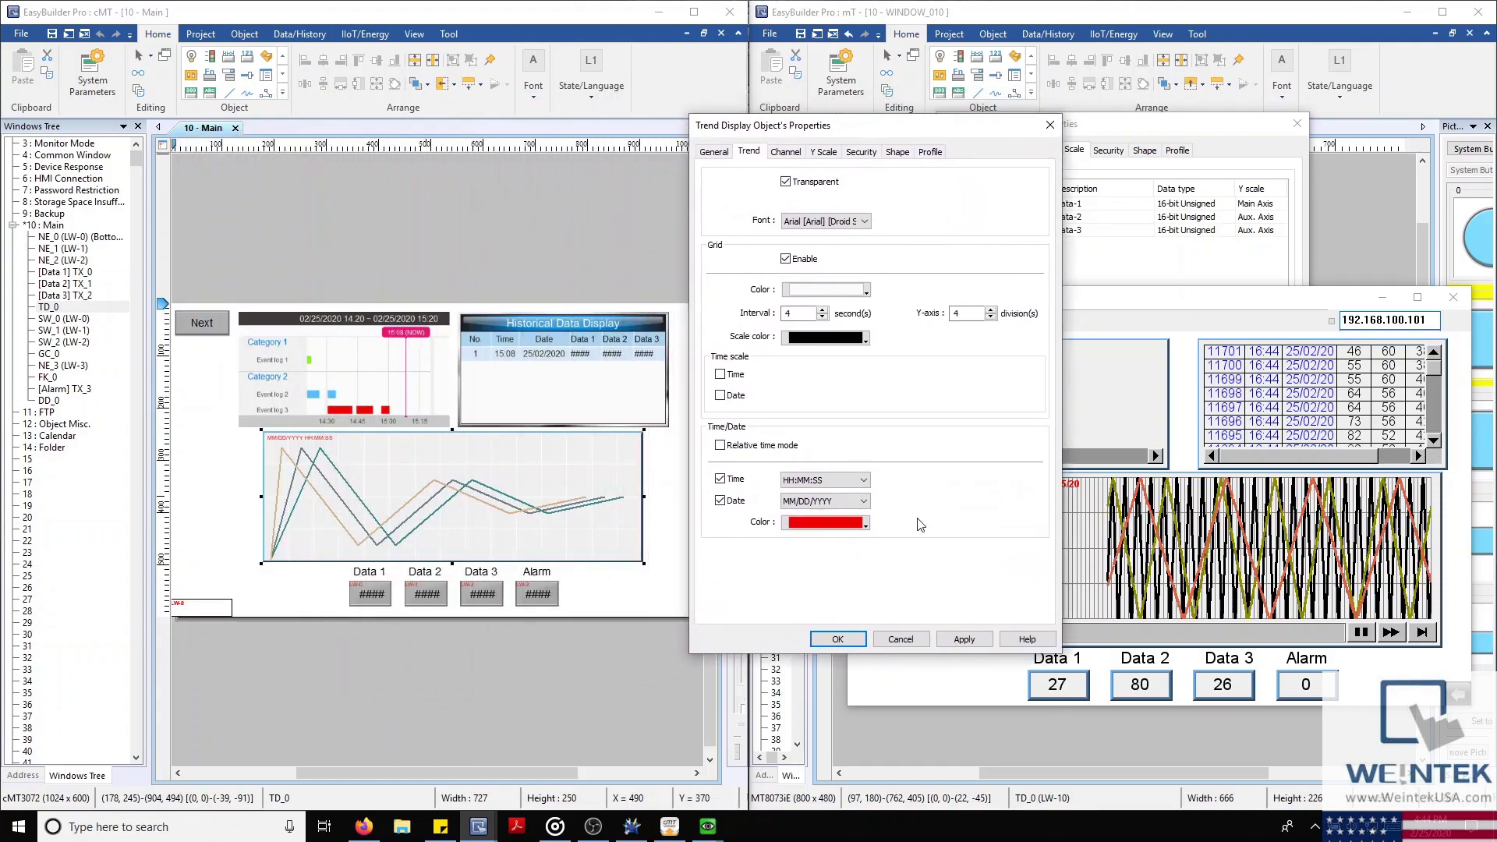
pyautogui.click(962, 641)
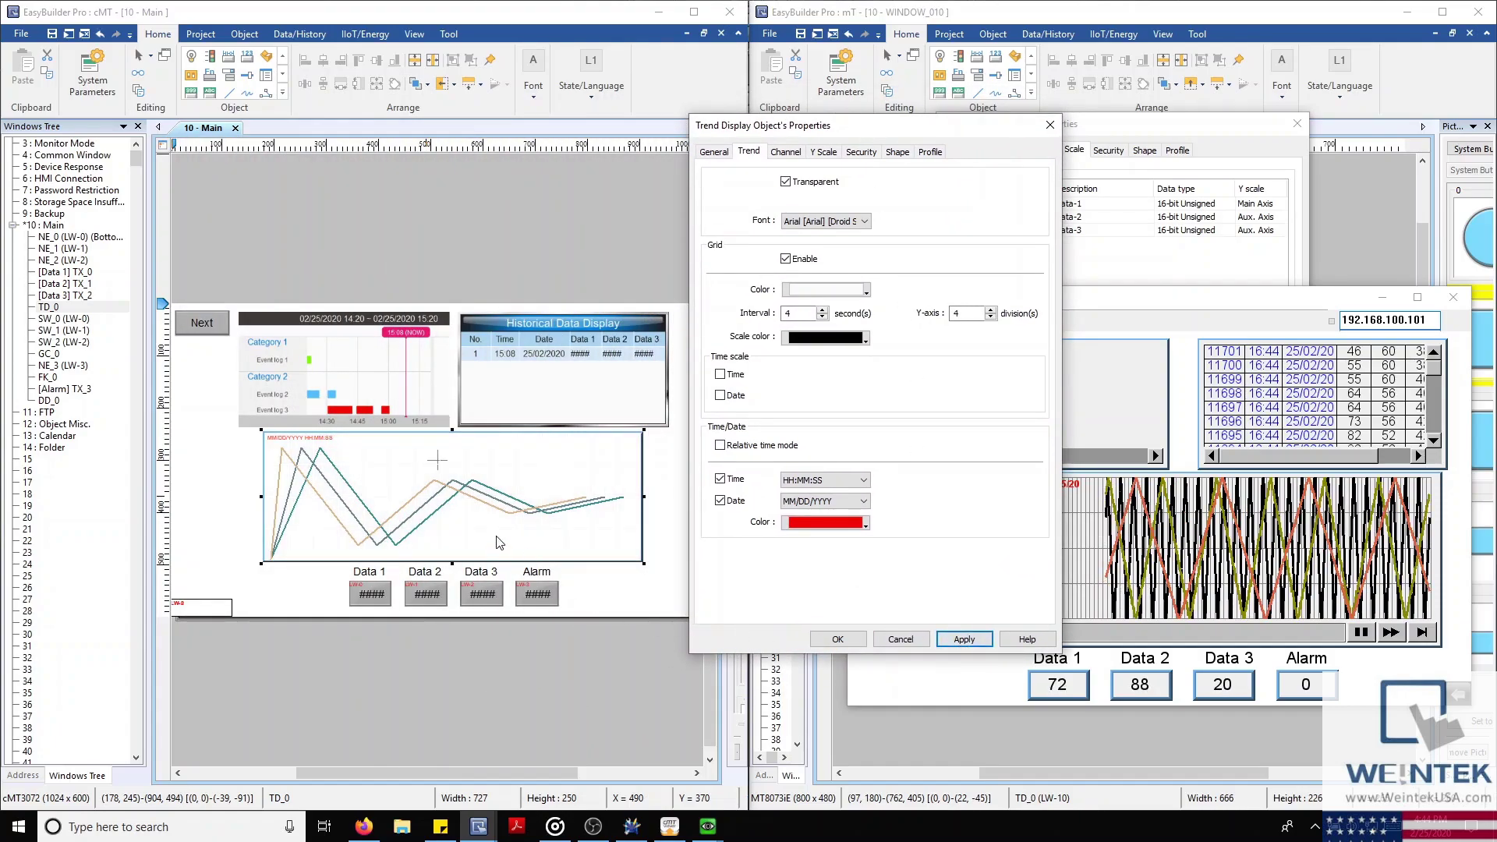
pyautogui.click(807, 181)
pyautogui.click(953, 639)
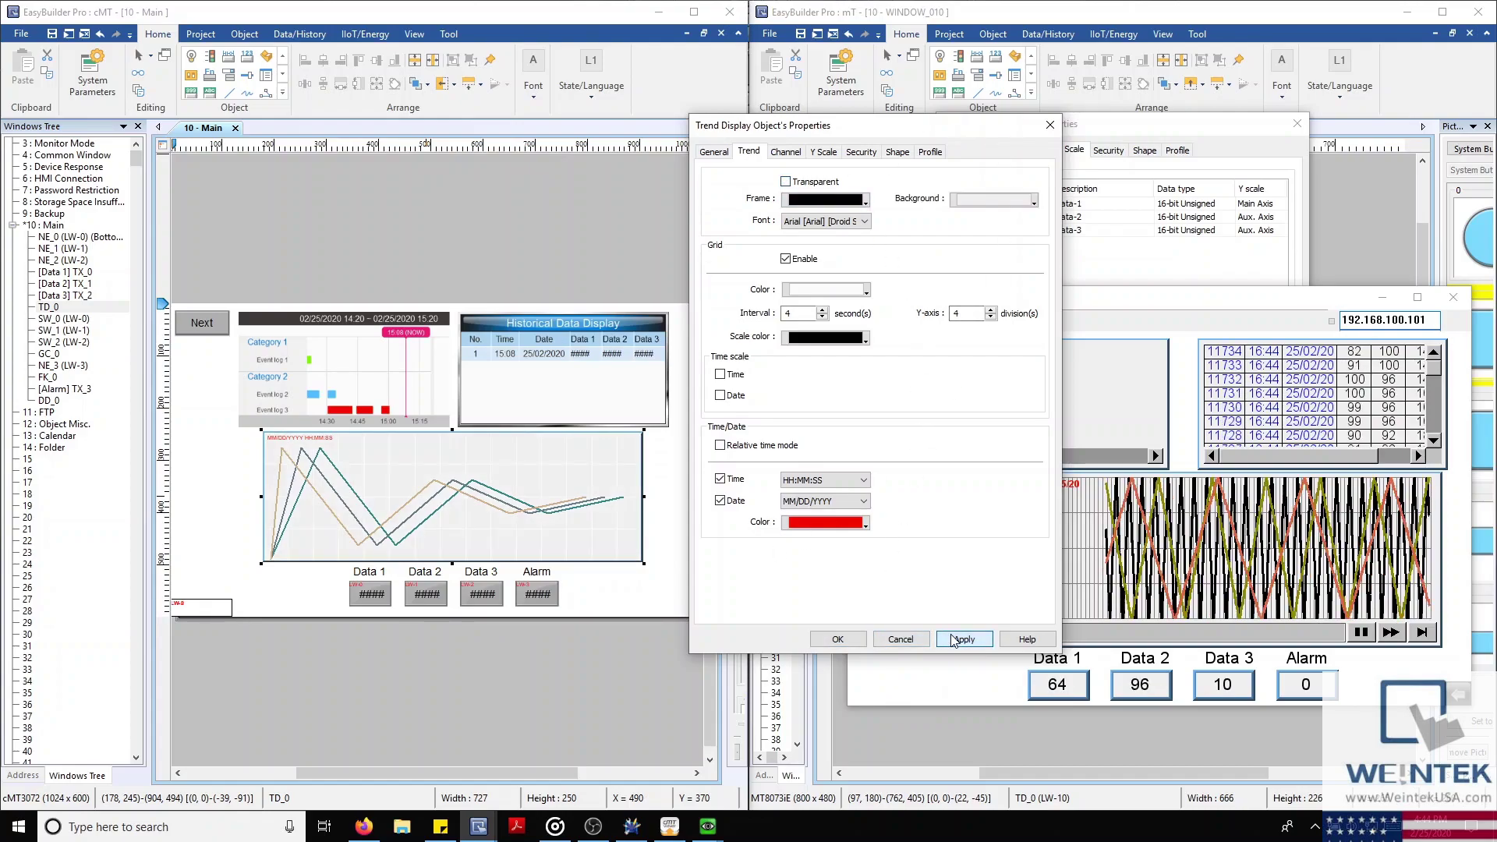
pyautogui.click(834, 639)
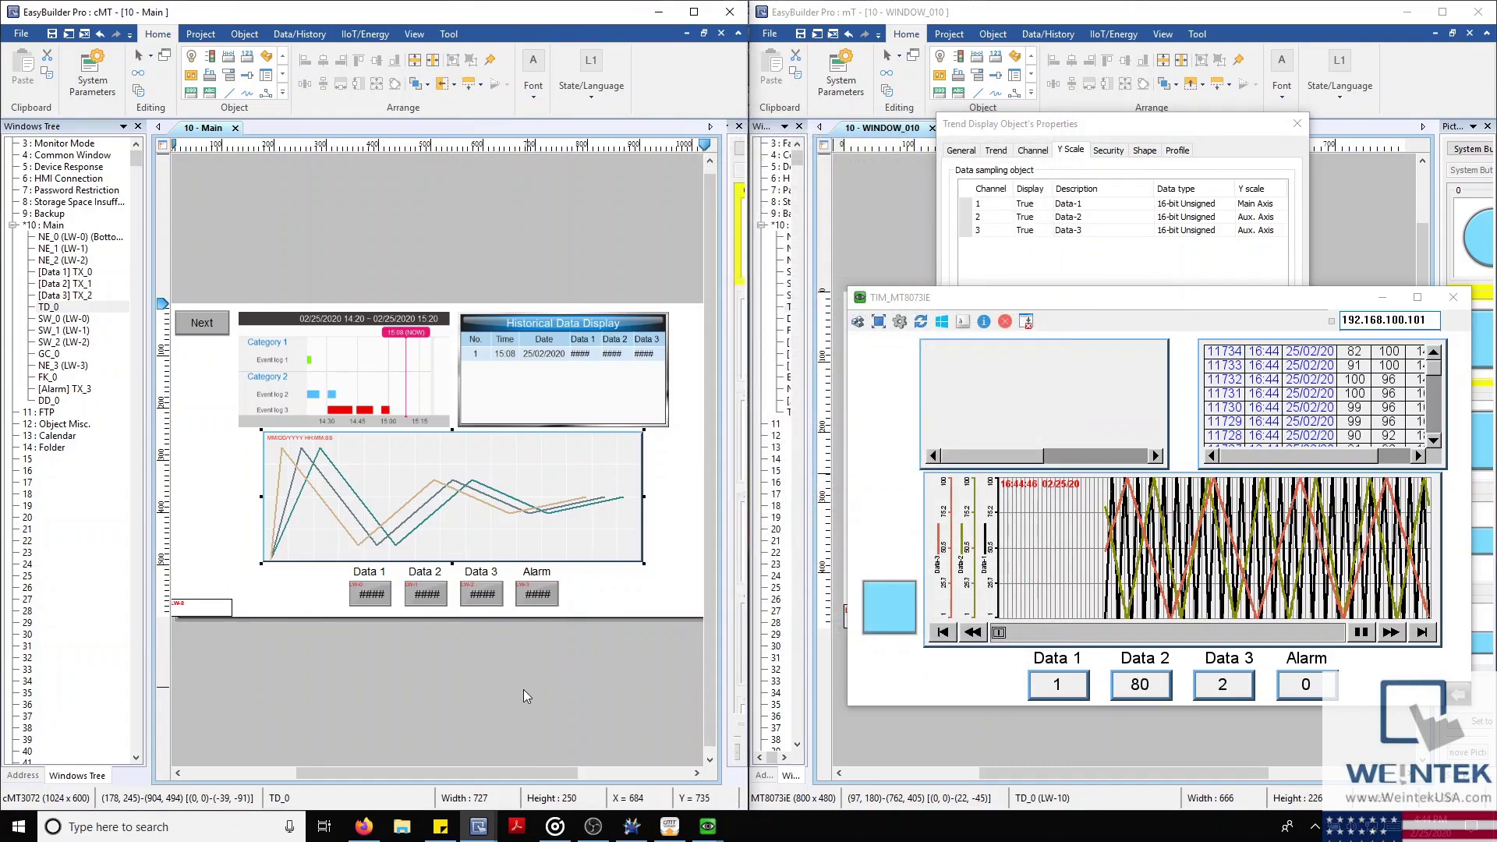
pyautogui.click(371, 232)
pyautogui.rightClick(340, 293)
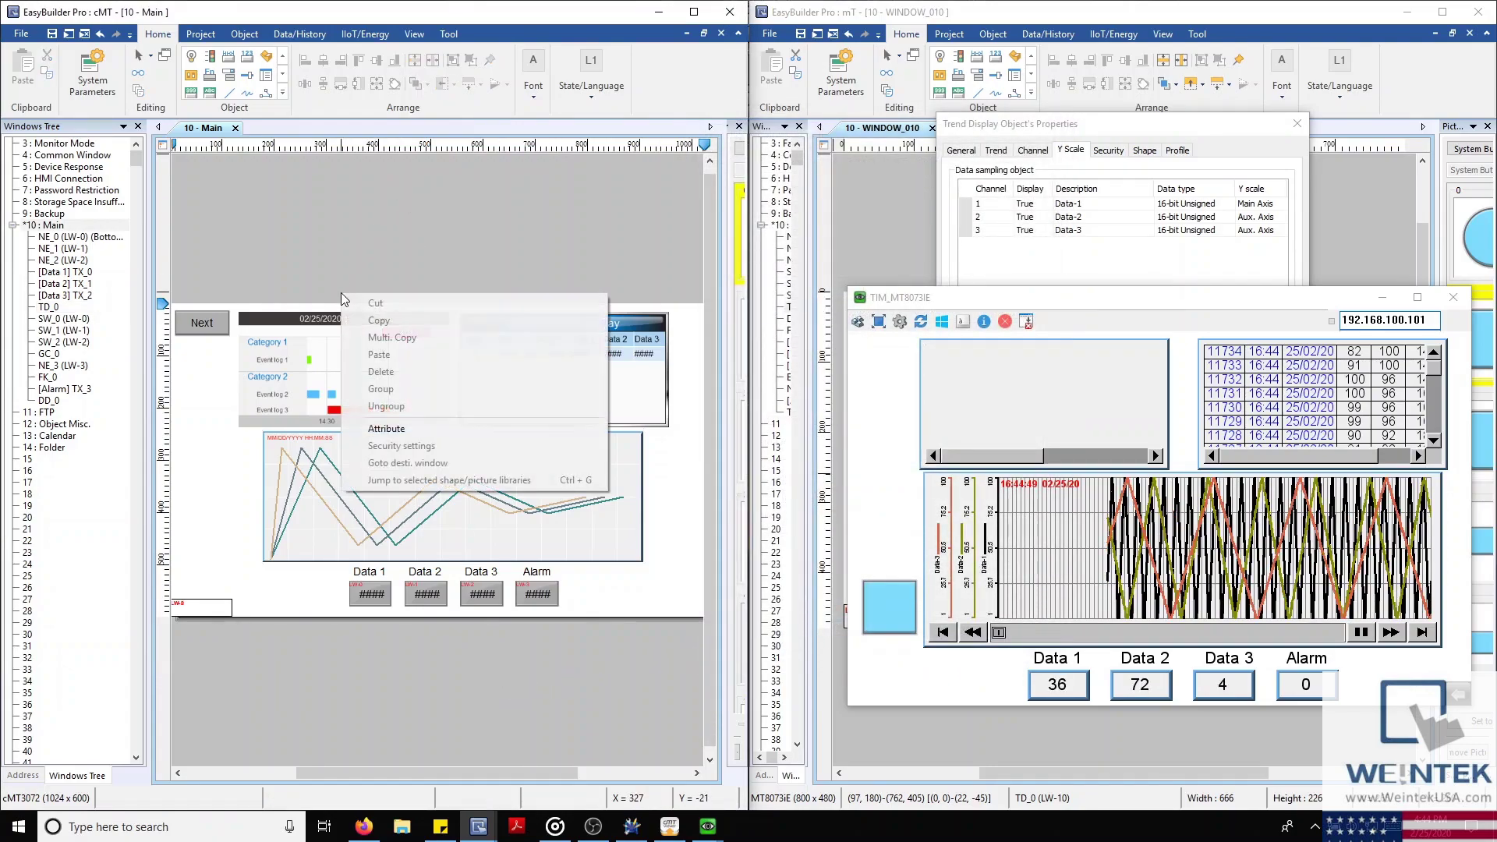
pyautogui.click(390, 430)
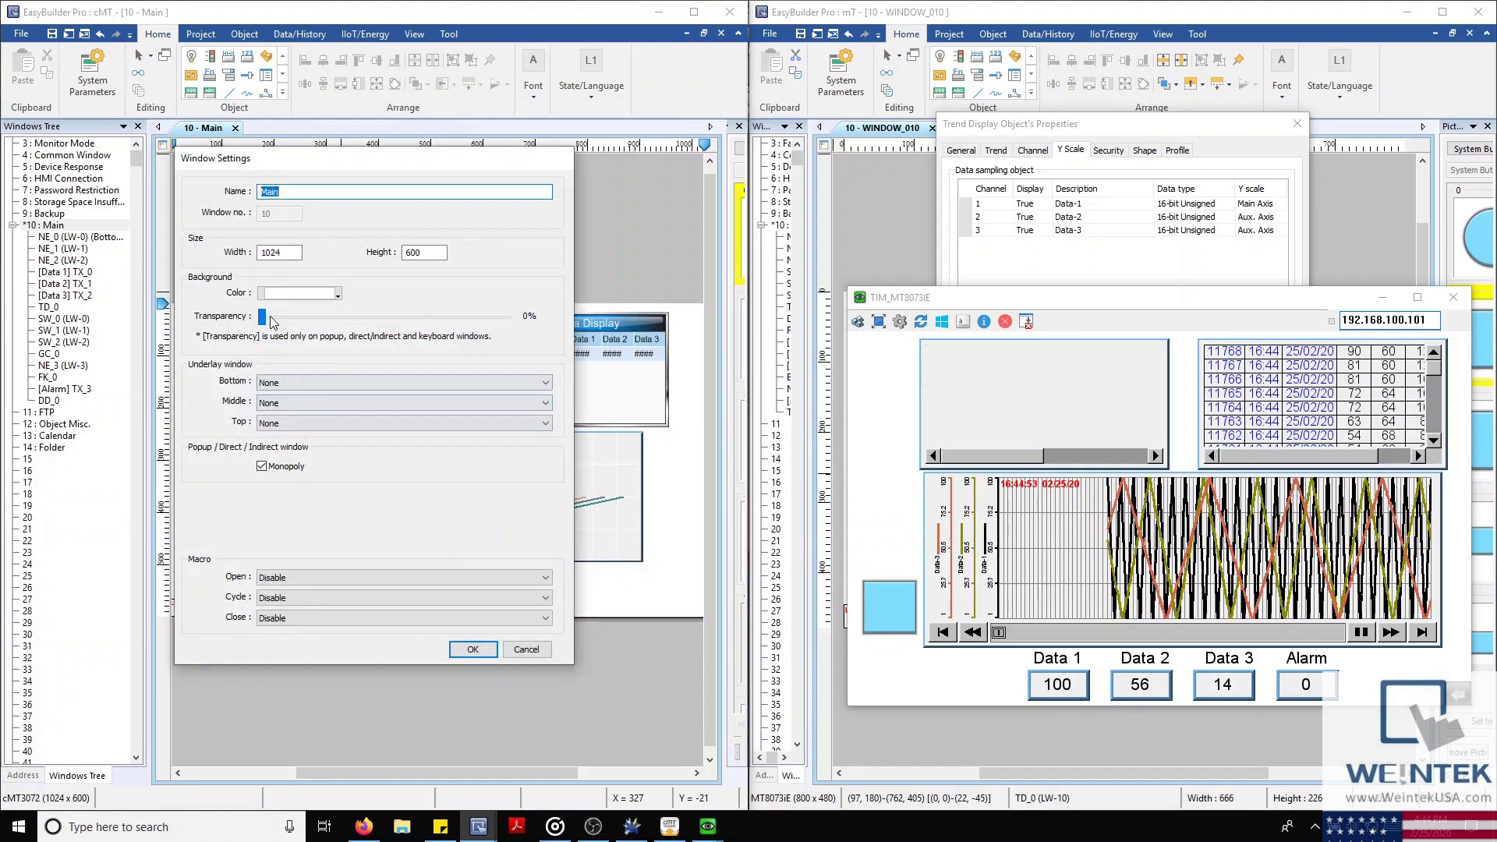
pyautogui.moveTo(273, 322); pyautogui.dragTo(238, 364)
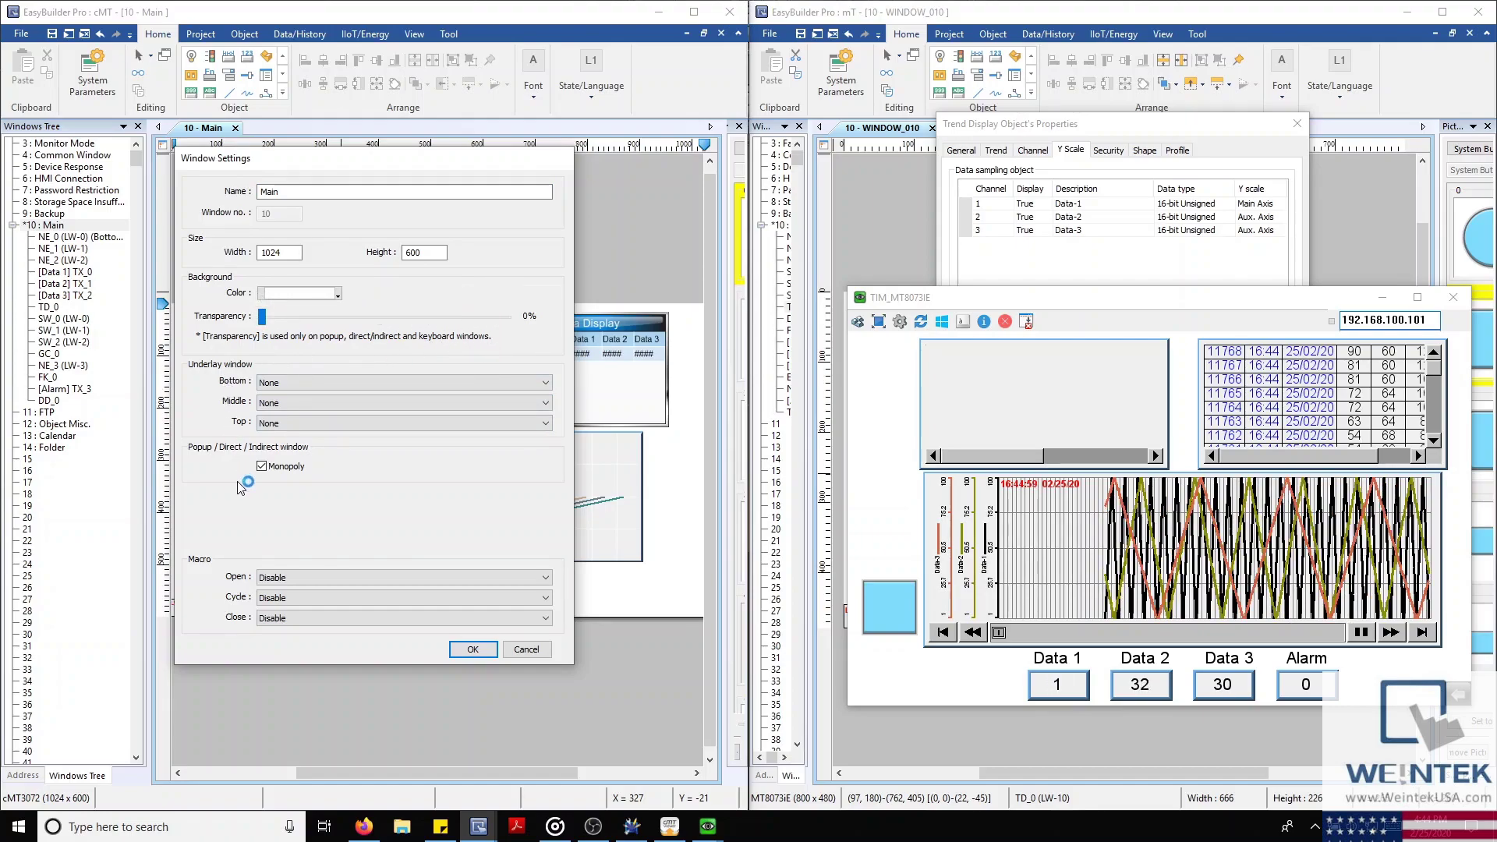
# Close the mT Trend Display dialog and compile the MT8073iE project via Project > Compile
pyautogui.click(526, 650)
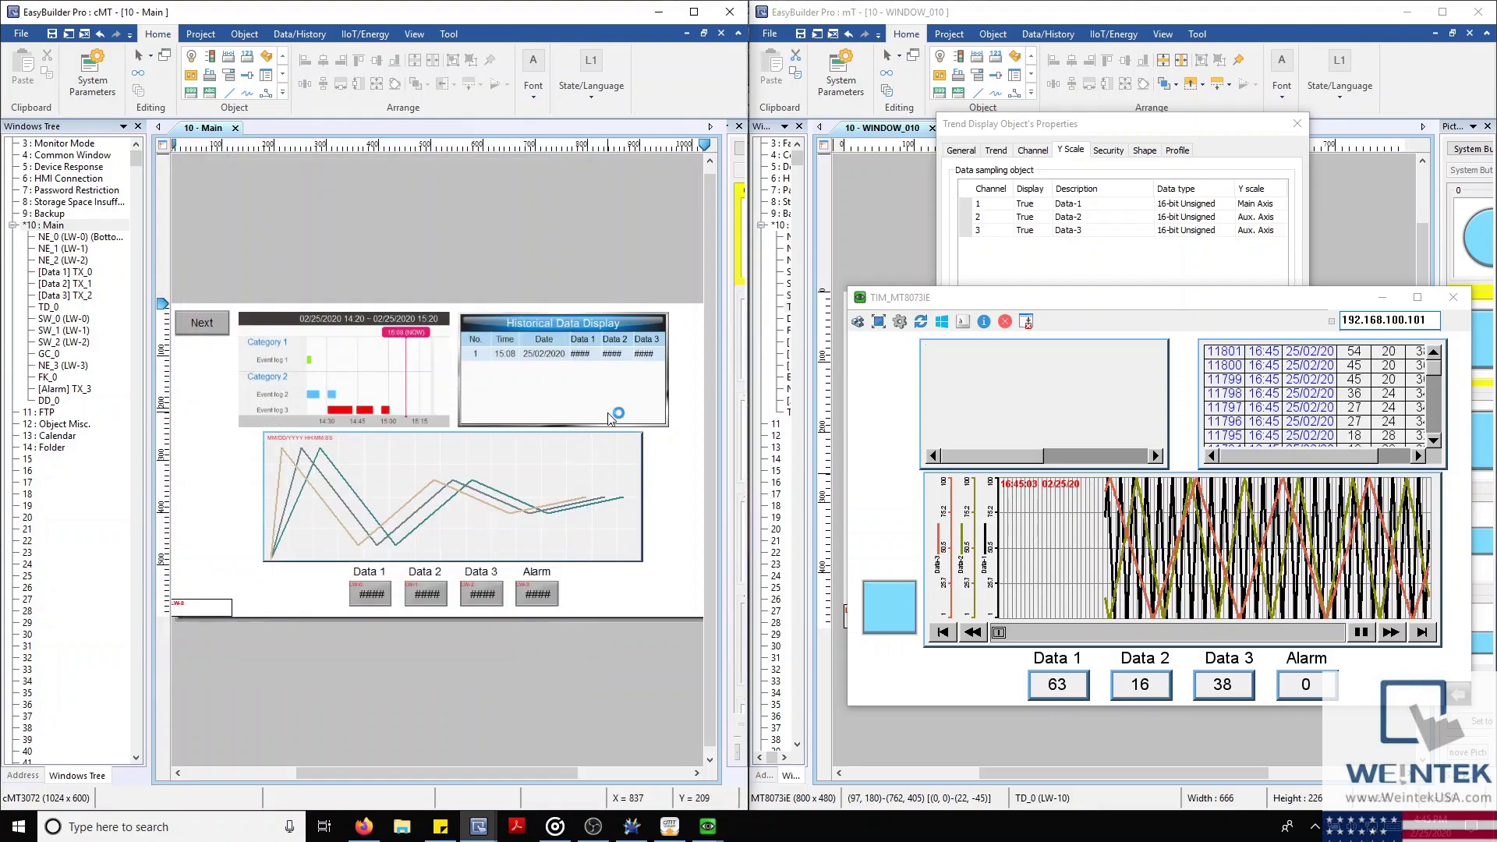
pyautogui.click(971, 10)
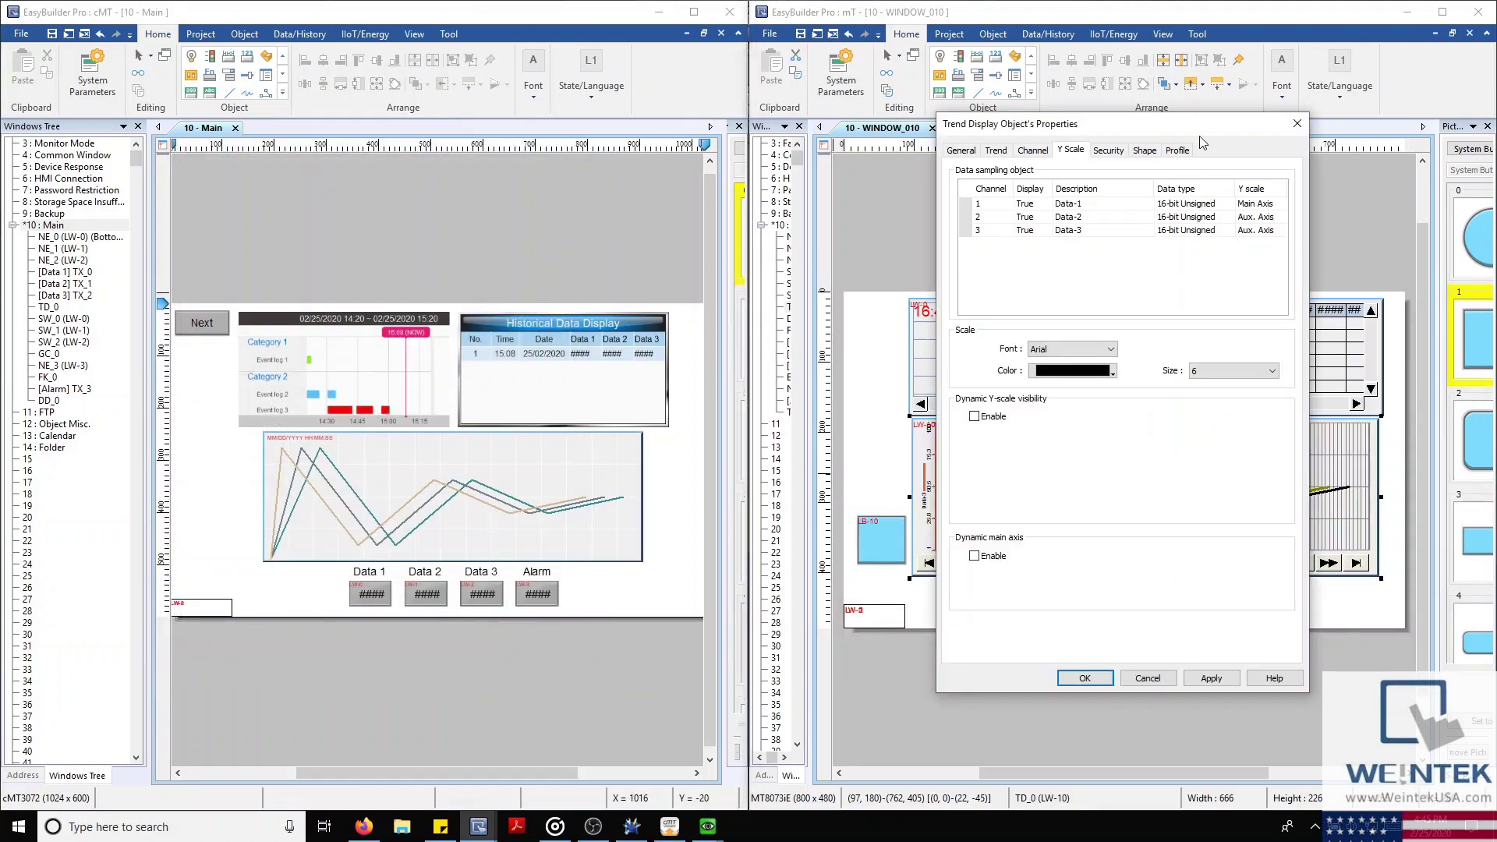
pyautogui.click(1297, 124)
pyautogui.click(949, 33)
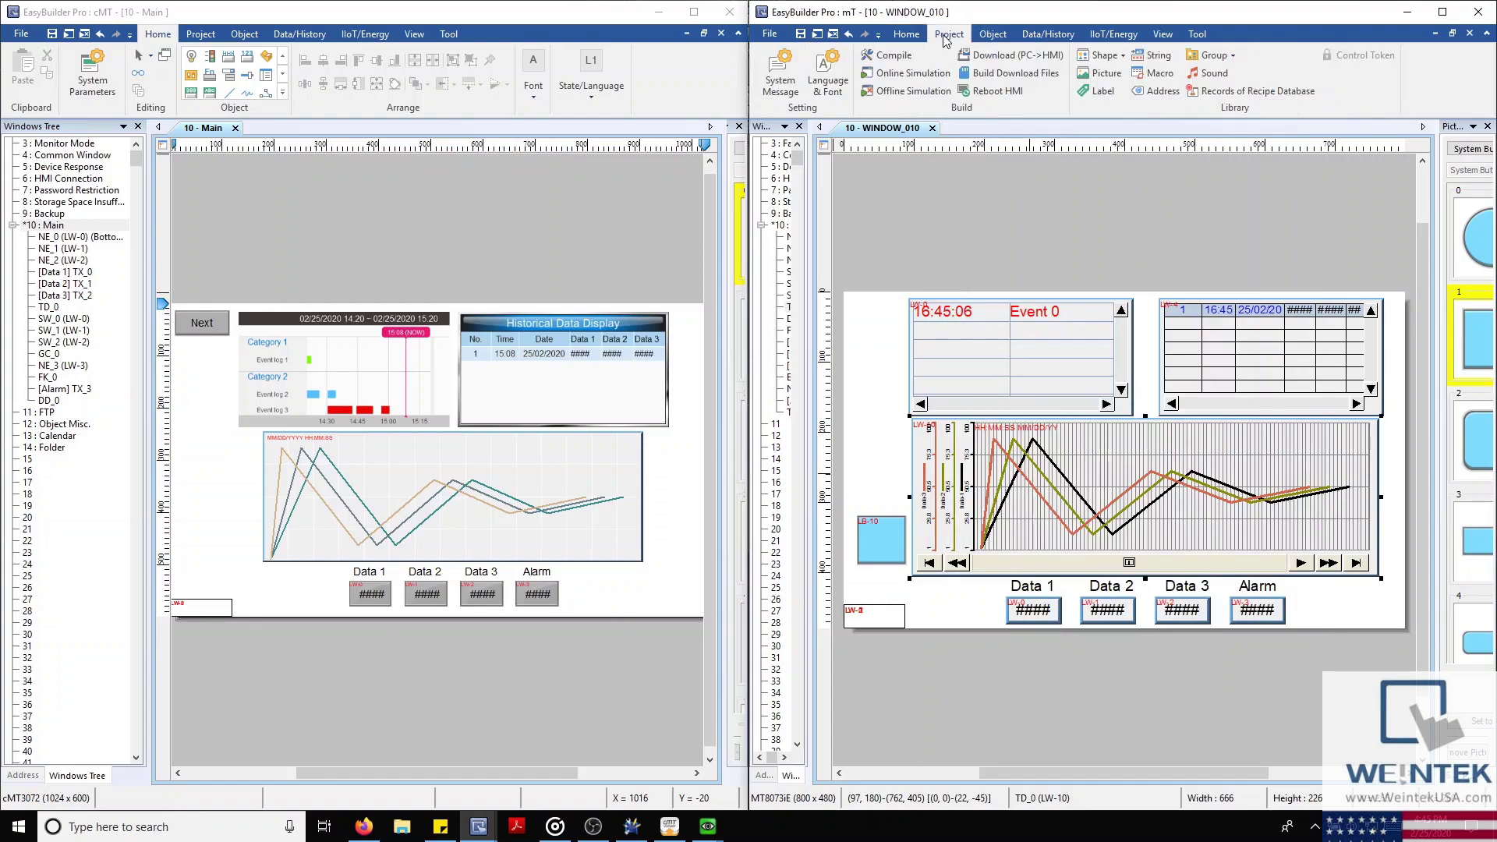
pyautogui.click(870, 61)
pyautogui.click(555, 619)
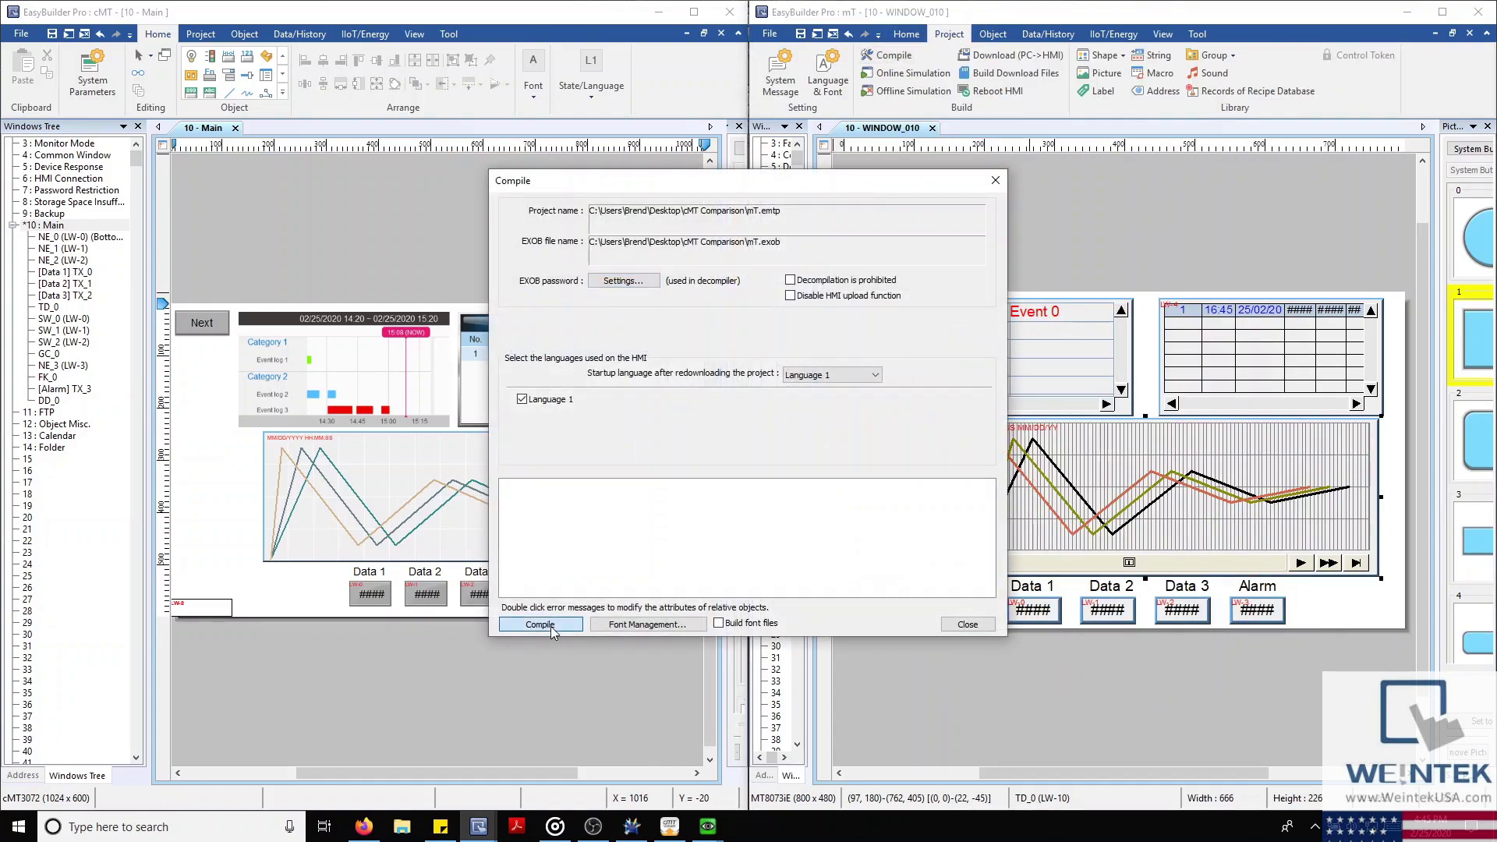
pyautogui.moveTo(711, 187); pyautogui.dragTo(1091, 186)
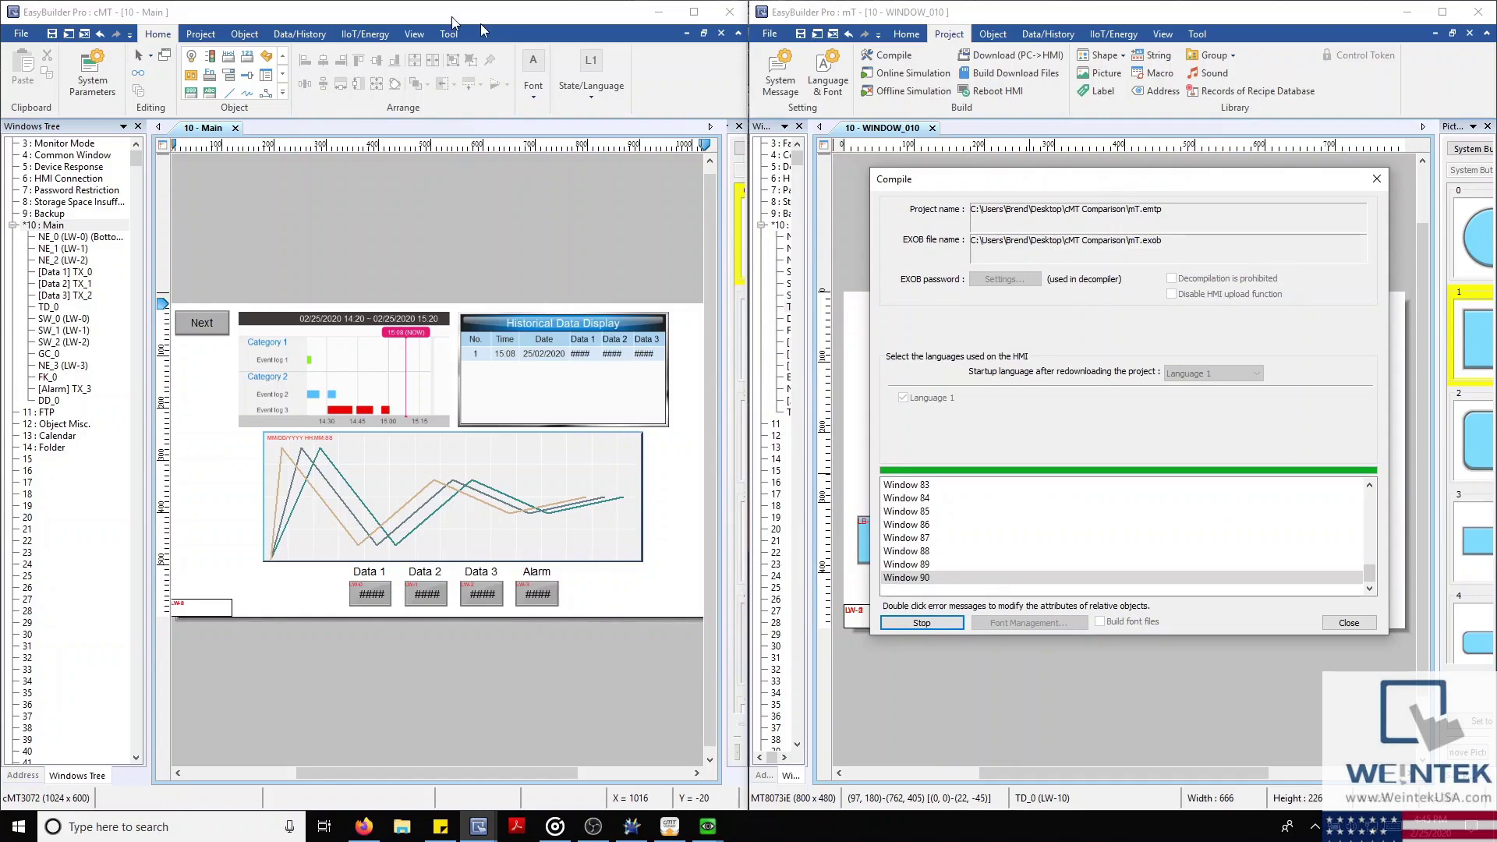
# Compile the cMT3072 project; both succeed, cMT at 3.61 MB and MT8073iE at 12.47 MB
pyautogui.click(198, 34)
pyautogui.click(141, 57)
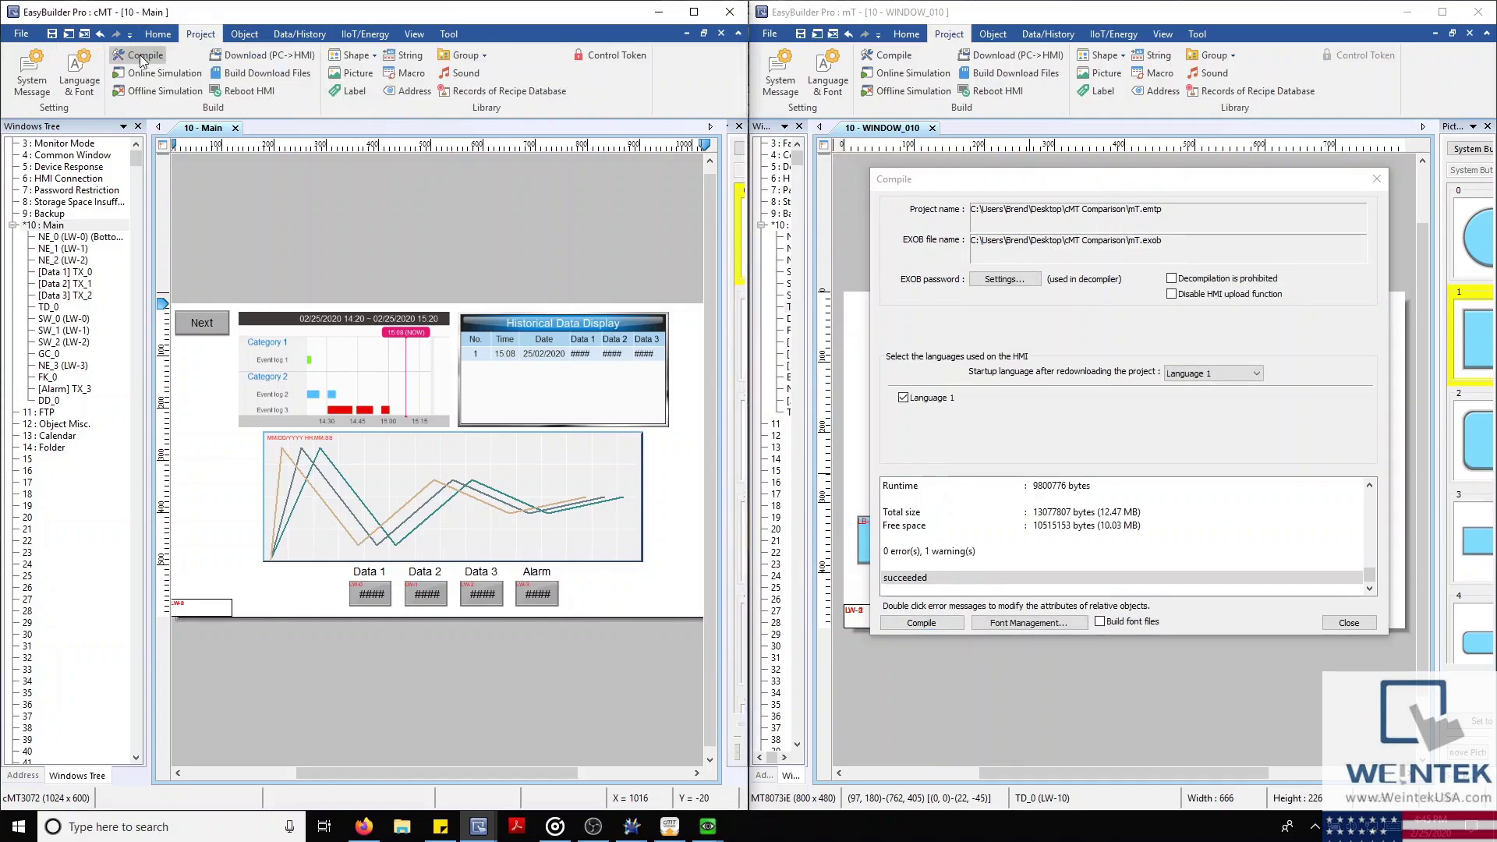
pyautogui.click(535, 624)
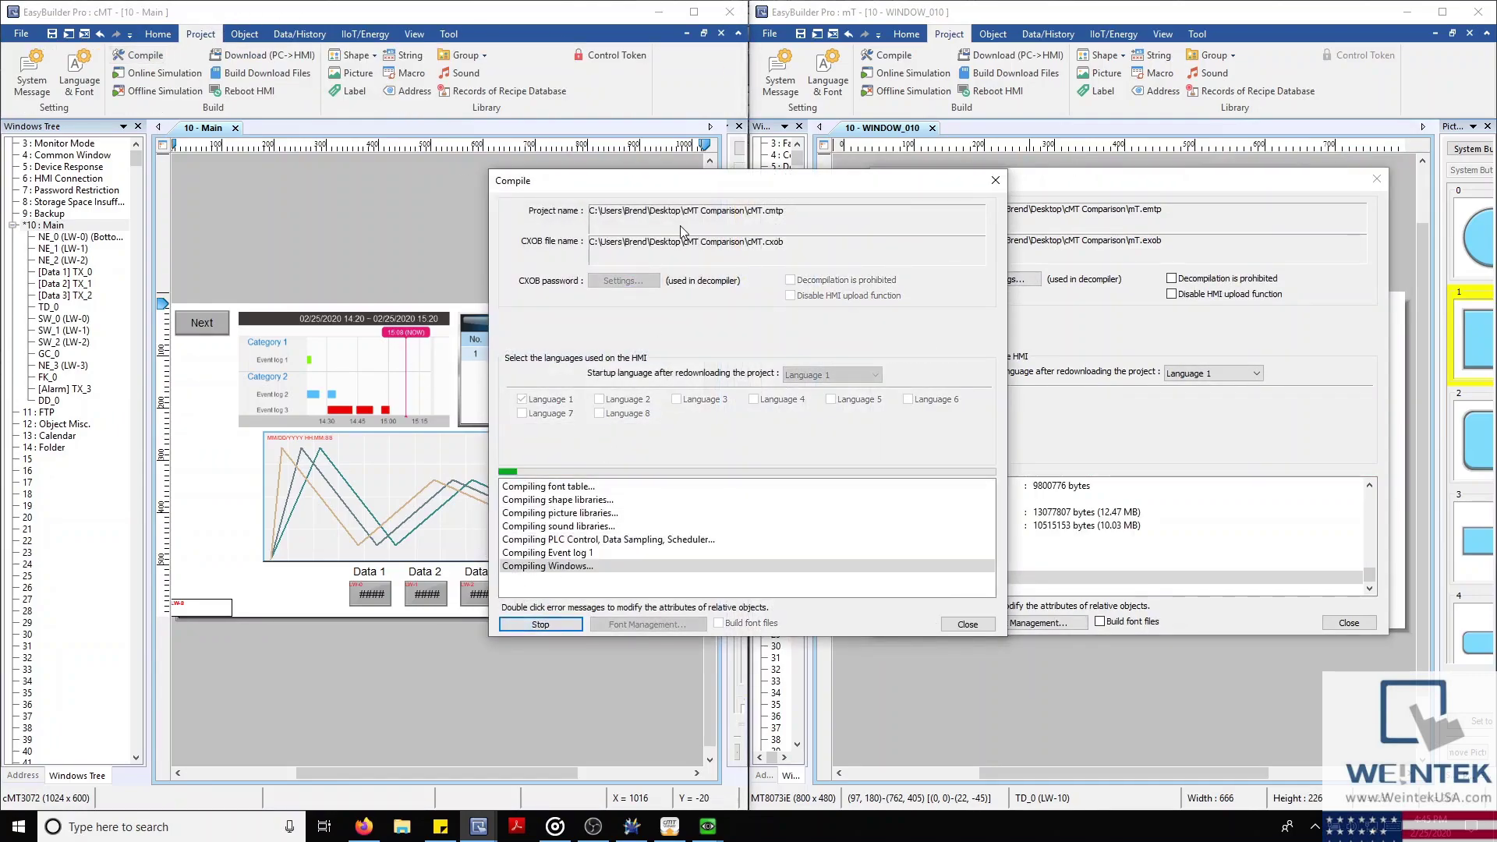
pyautogui.moveTo(678, 193); pyautogui.dragTo(343, 194)
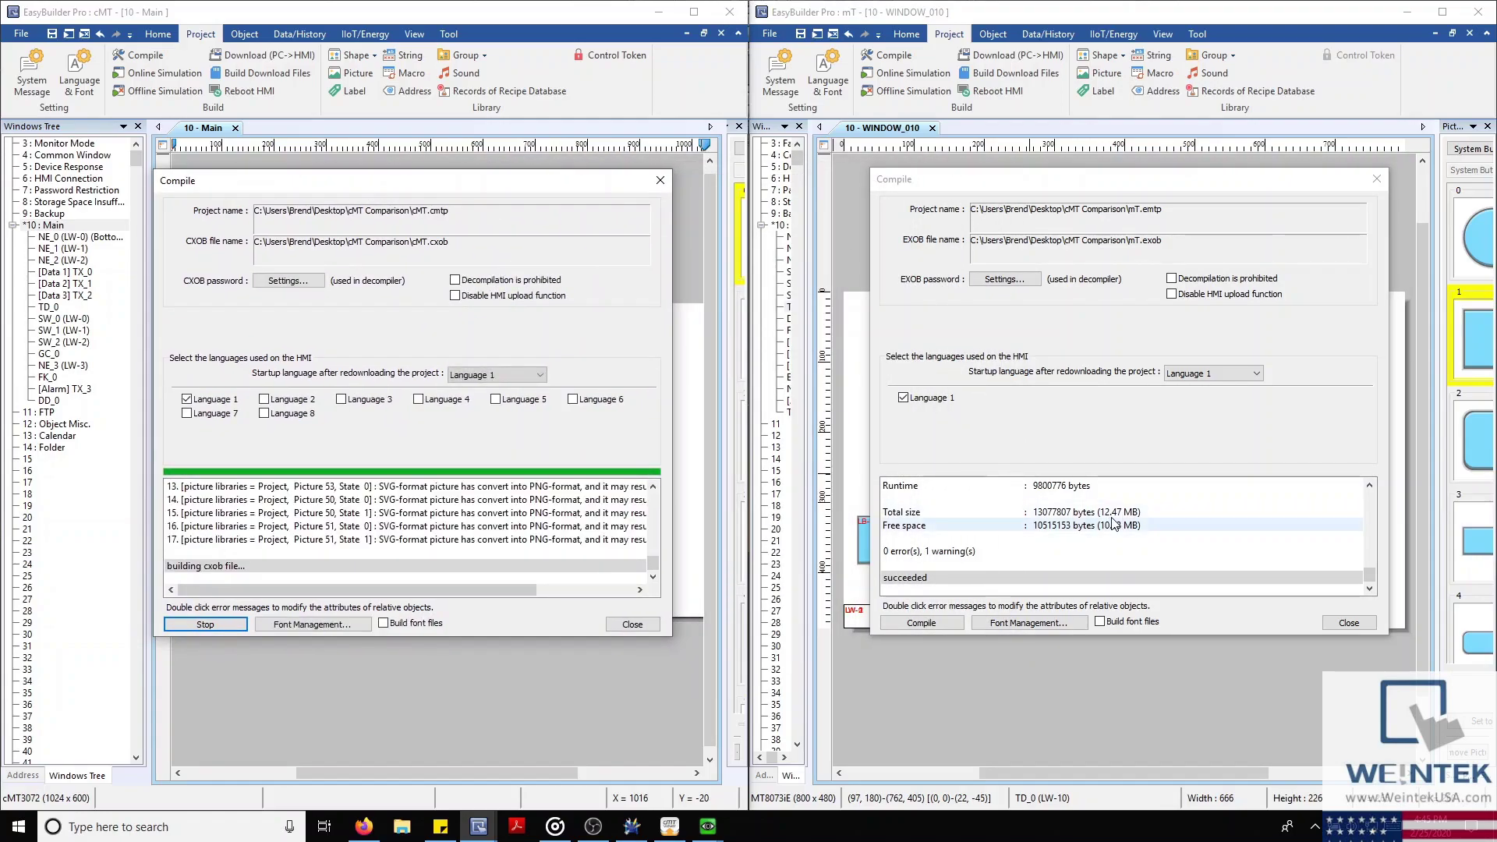
pyautogui.click(1148, 530)
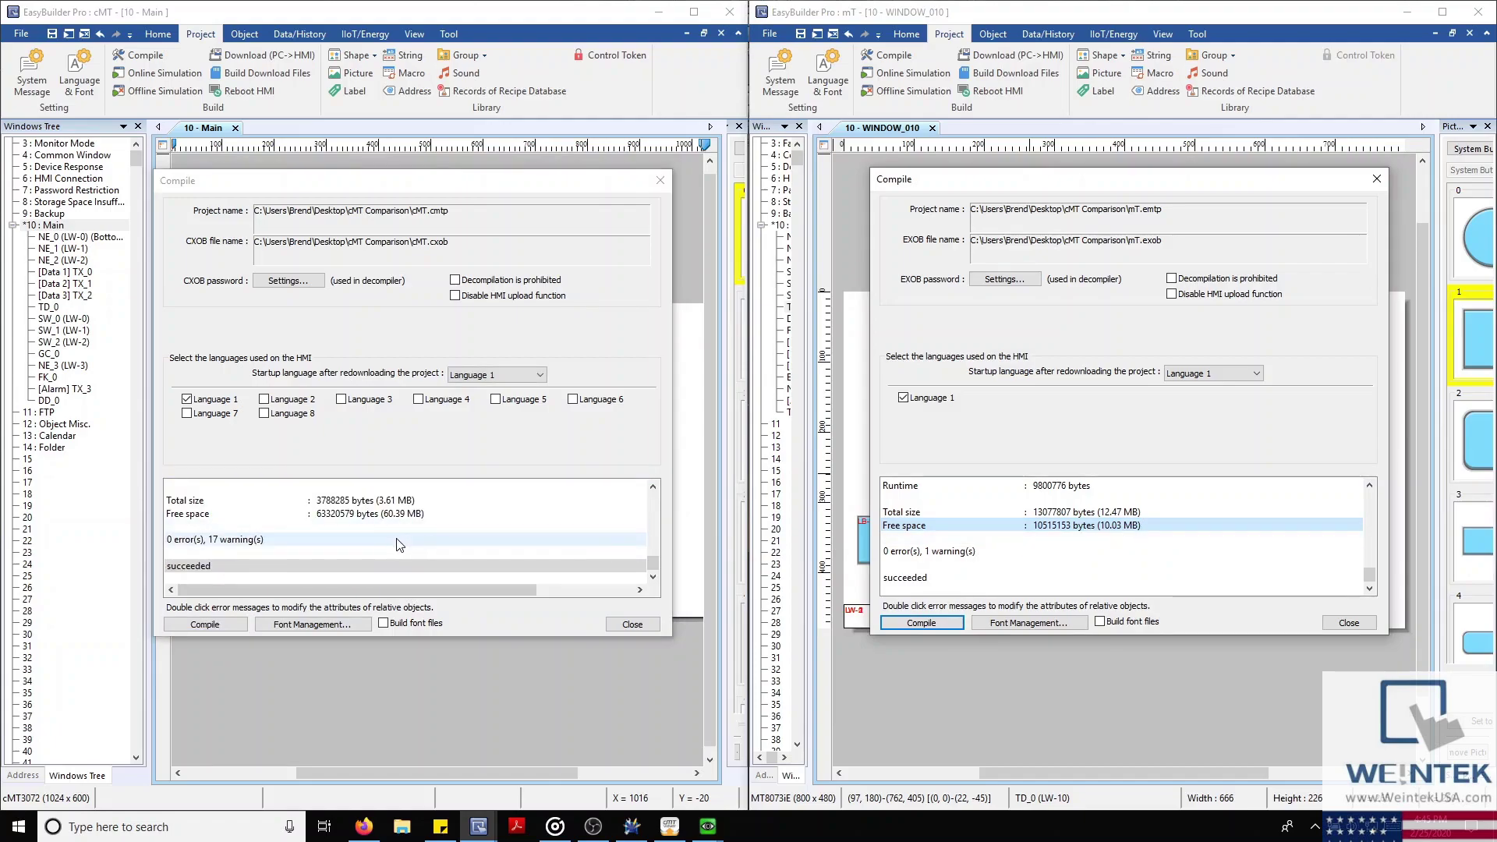
# Review the cMT project's free space, then close the mT and cMT Compile dialogs
pyautogui.click(431, 516)
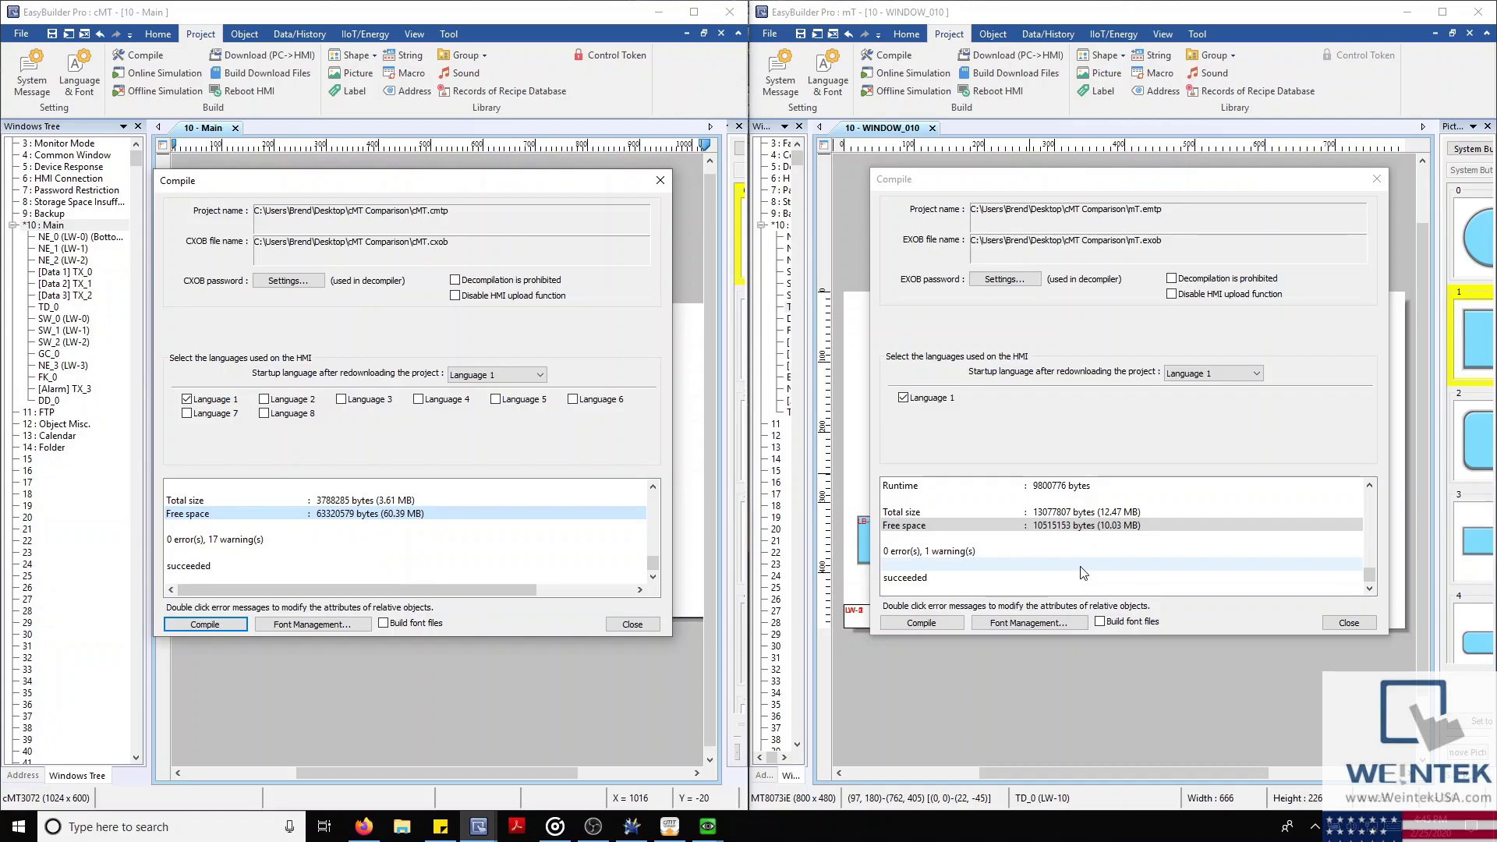
pyautogui.click(1376, 179)
pyautogui.click(657, 181)
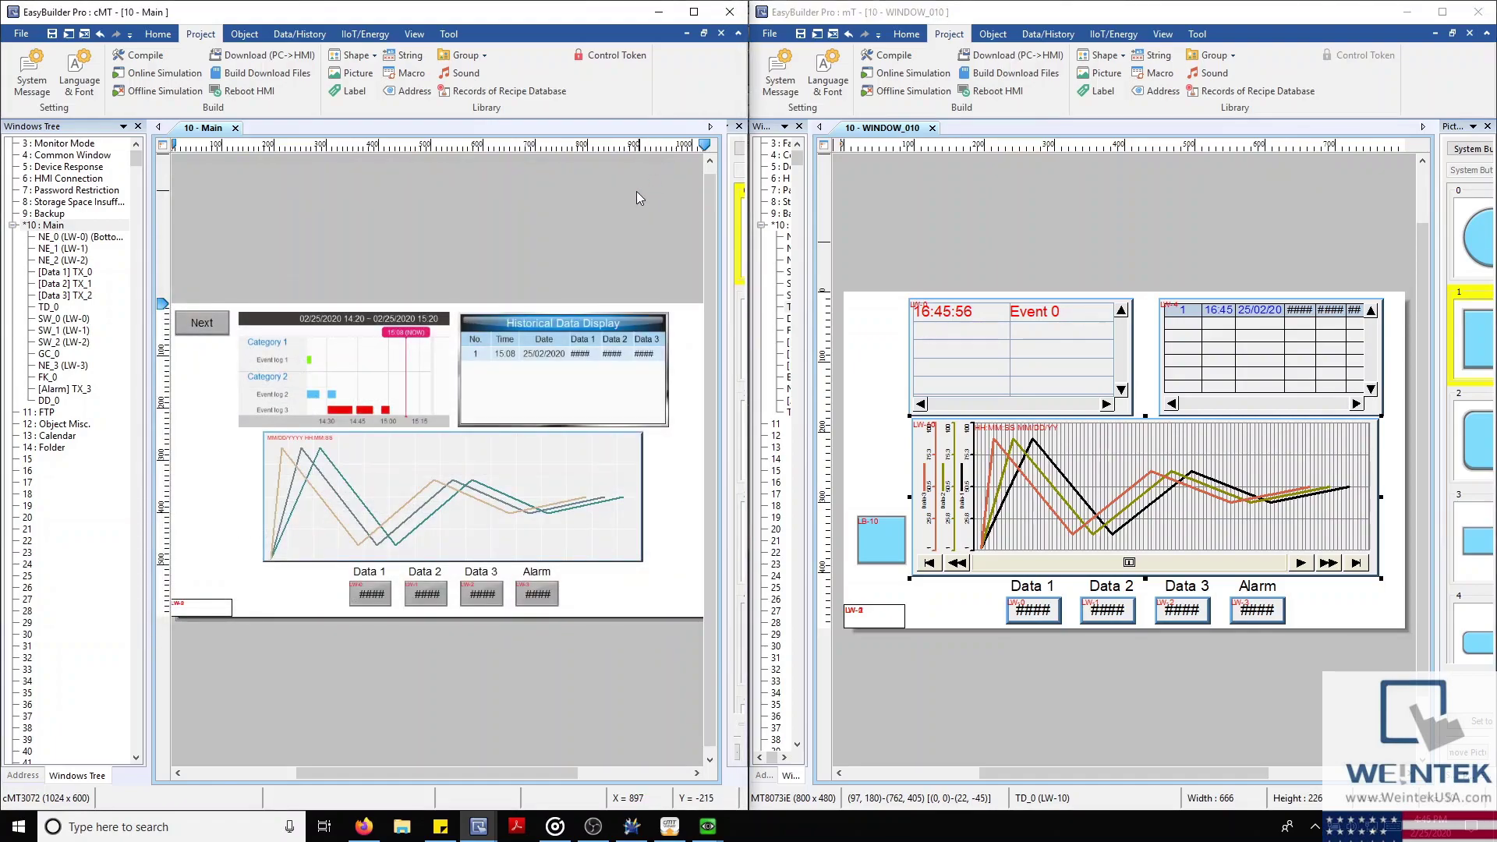
# Collapse 10 : Main, open window 11 : FTP, and start a new Combo Button in both projects
pyautogui.click(12, 225)
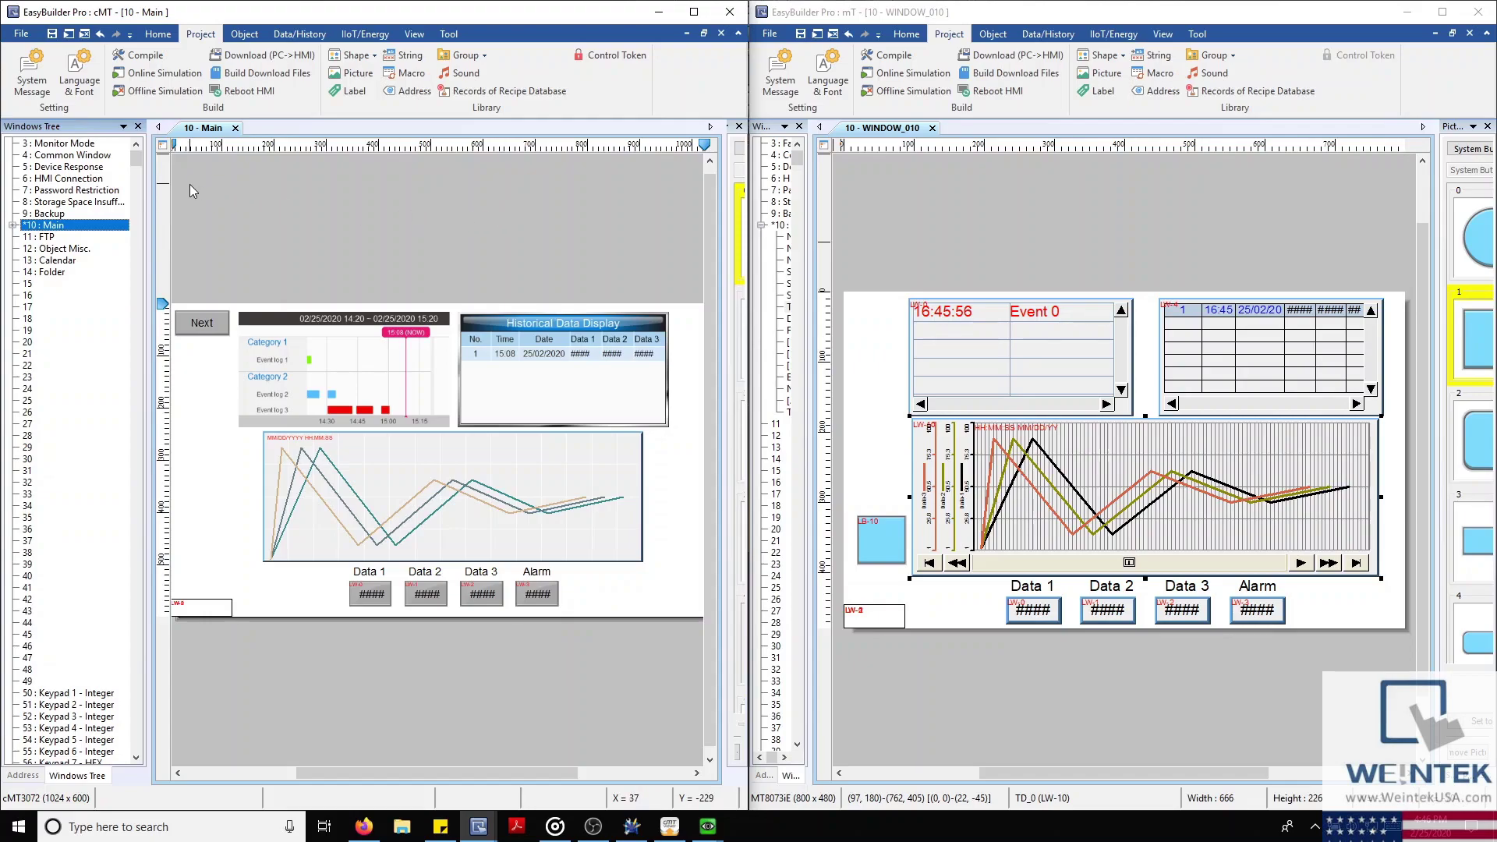
pyautogui.doubleClick(47, 237)
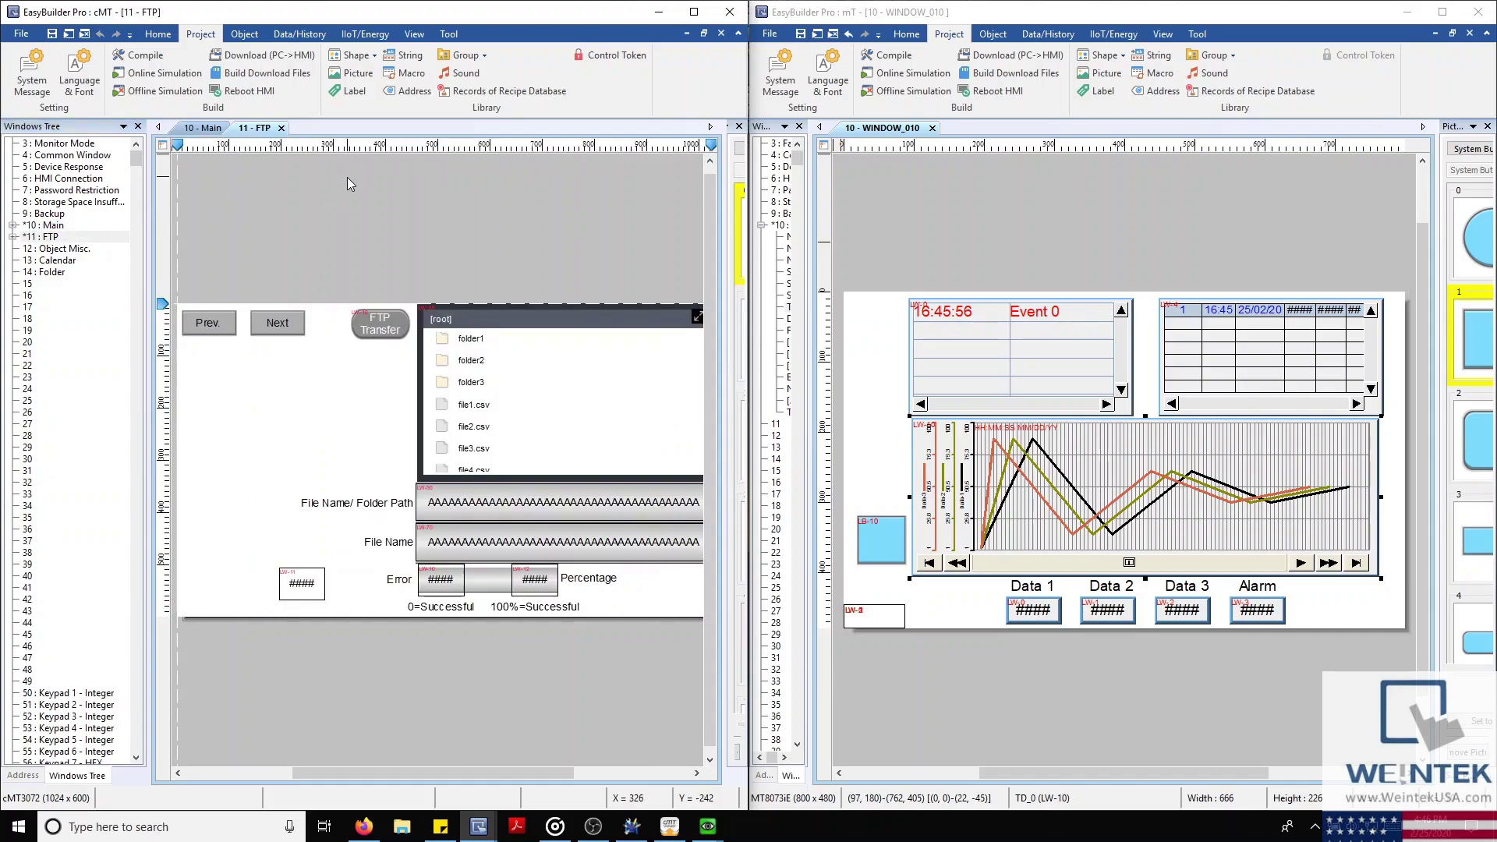
pyautogui.click(238, 36)
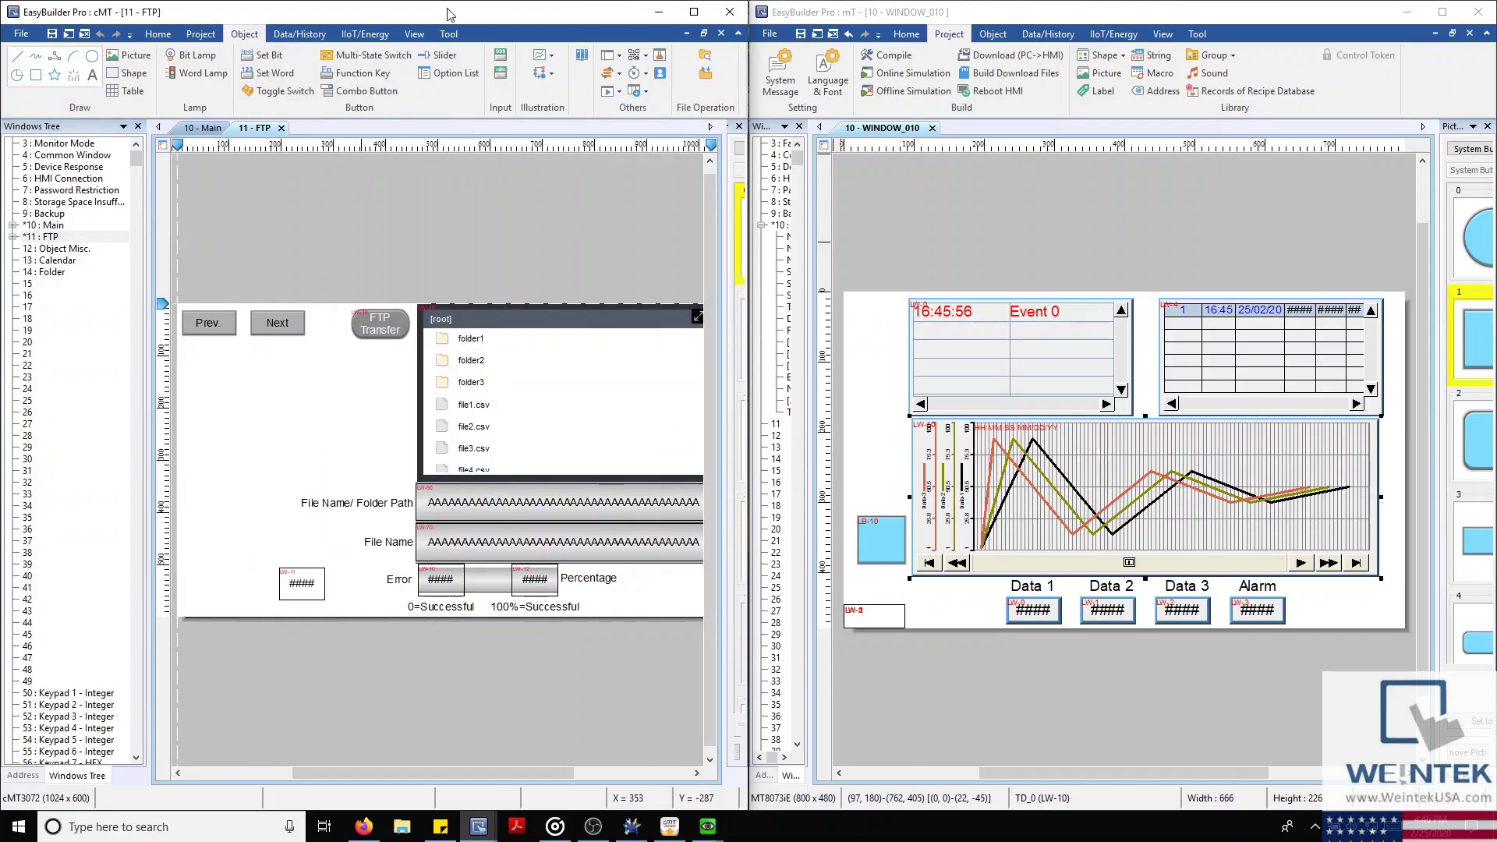
pyautogui.click(993, 34)
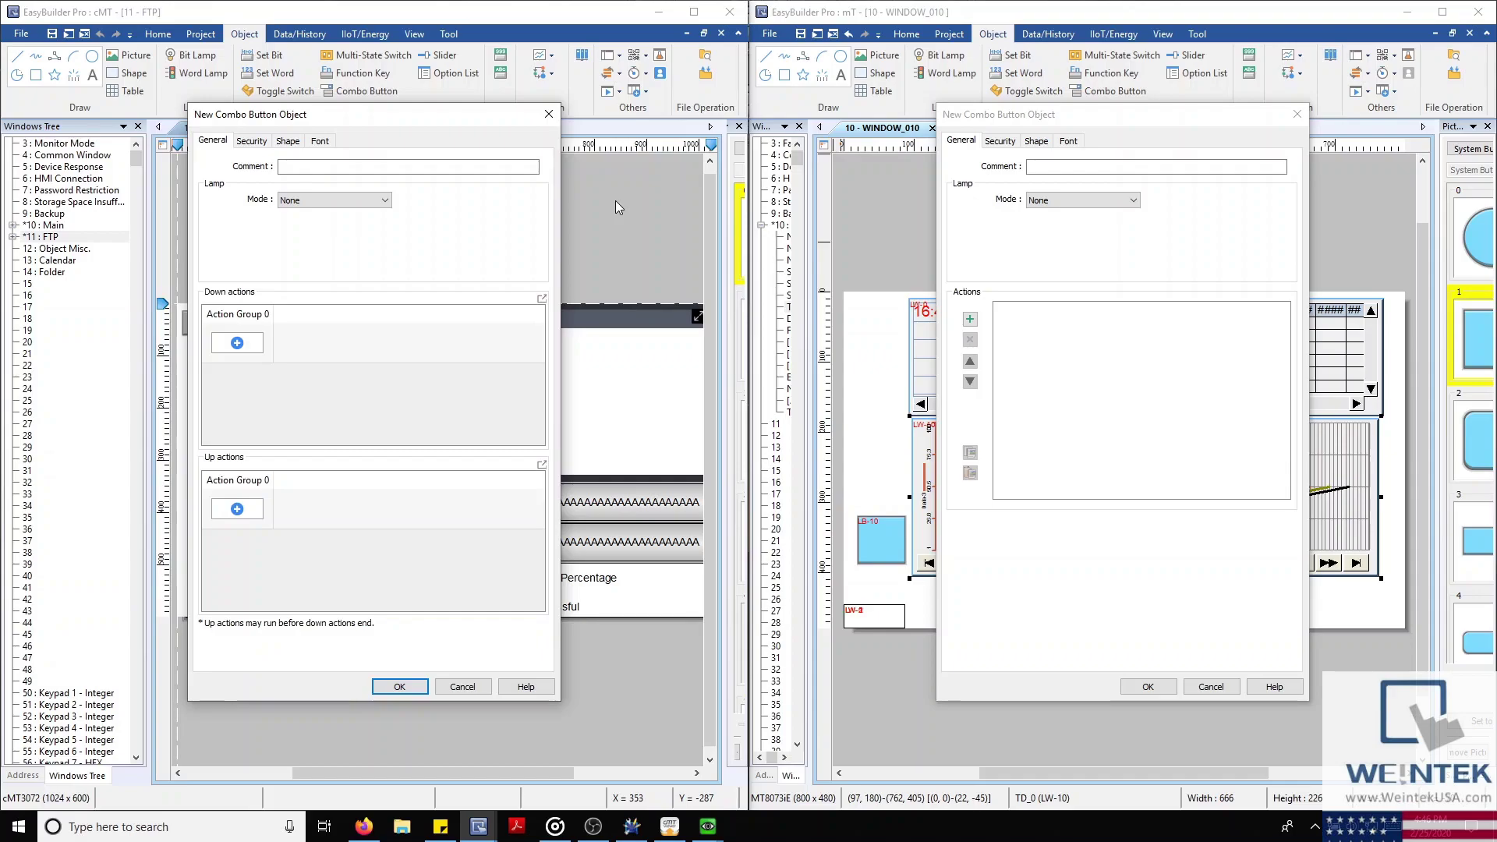
pyautogui.click(233, 341)
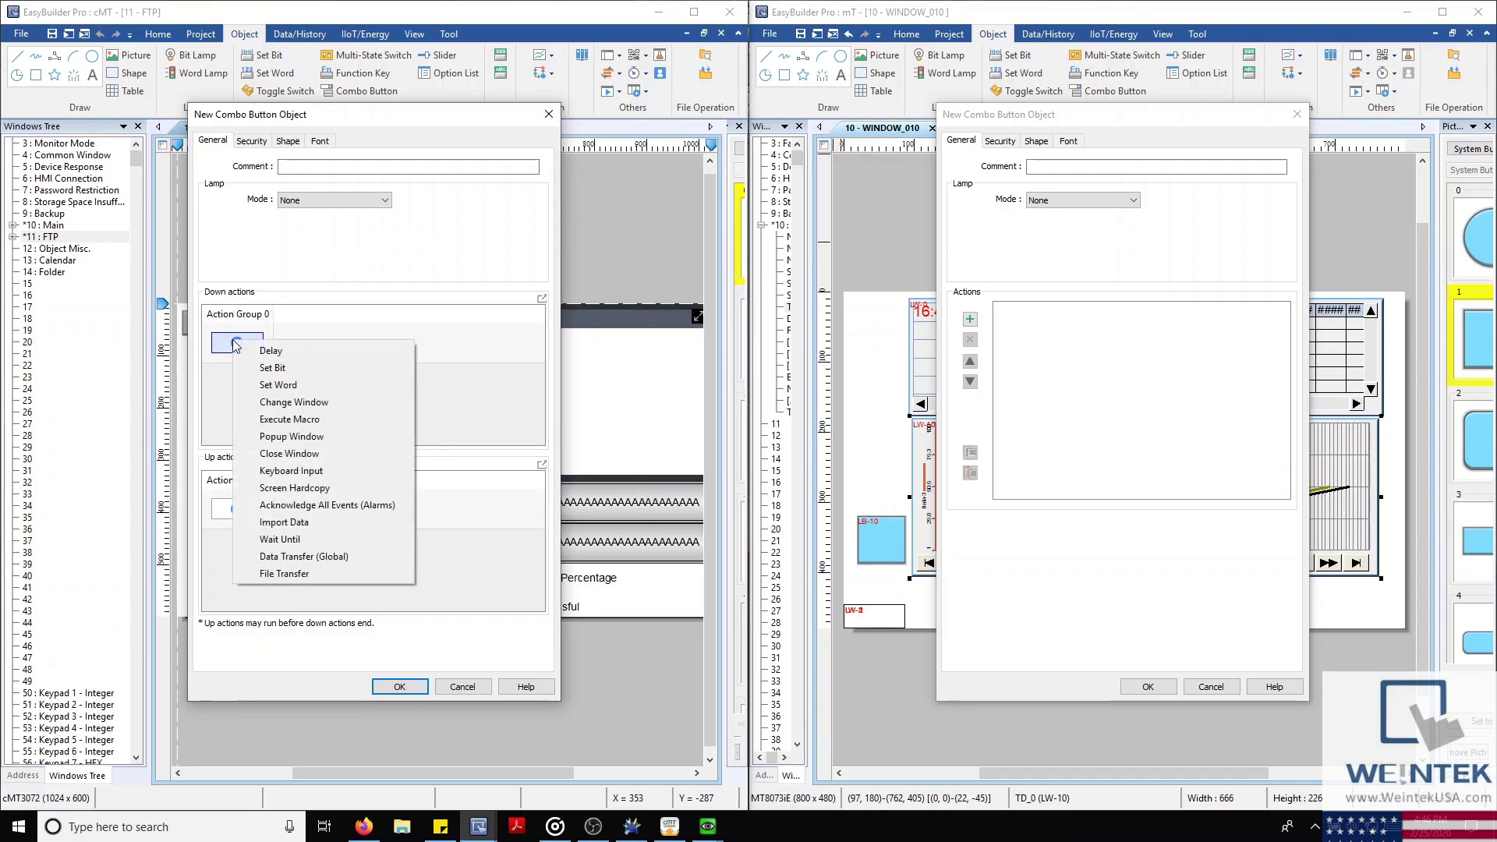
pyautogui.click(219, 509)
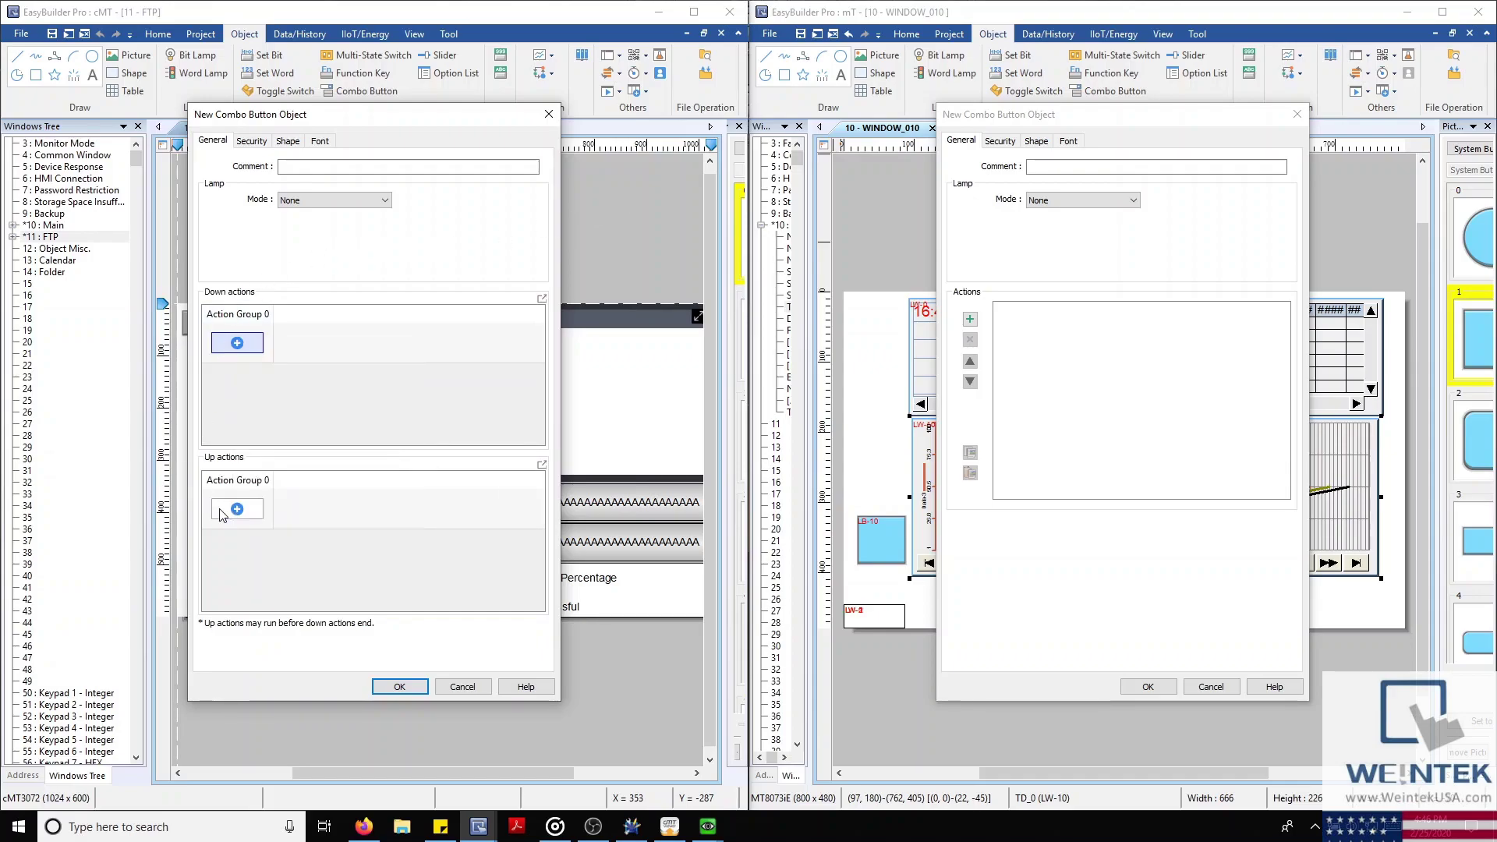
pyautogui.click(235, 504)
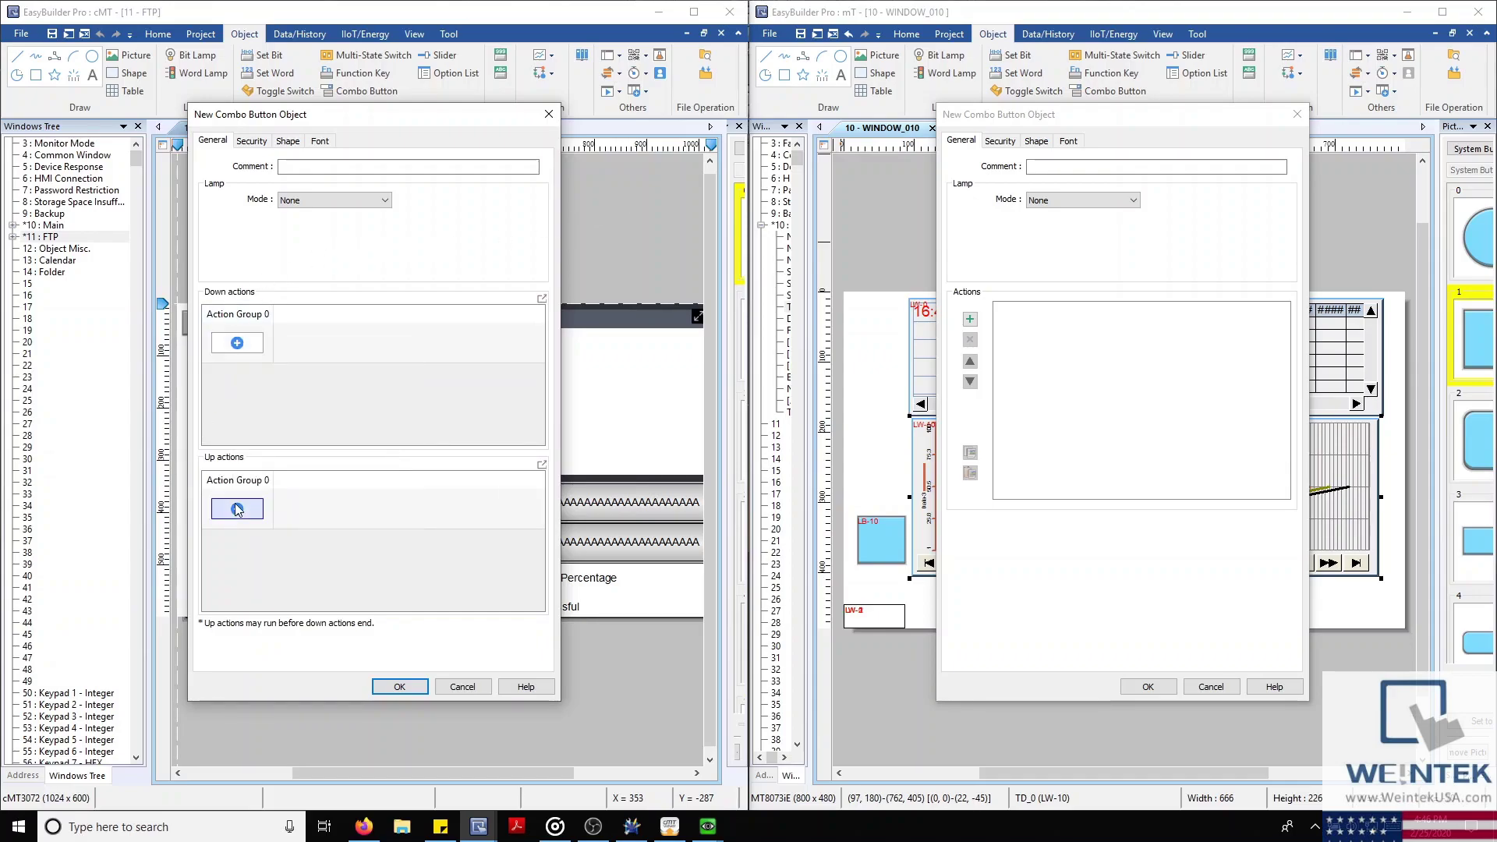
pyautogui.click(329, 409)
pyautogui.click(969, 315)
pyautogui.click(970, 318)
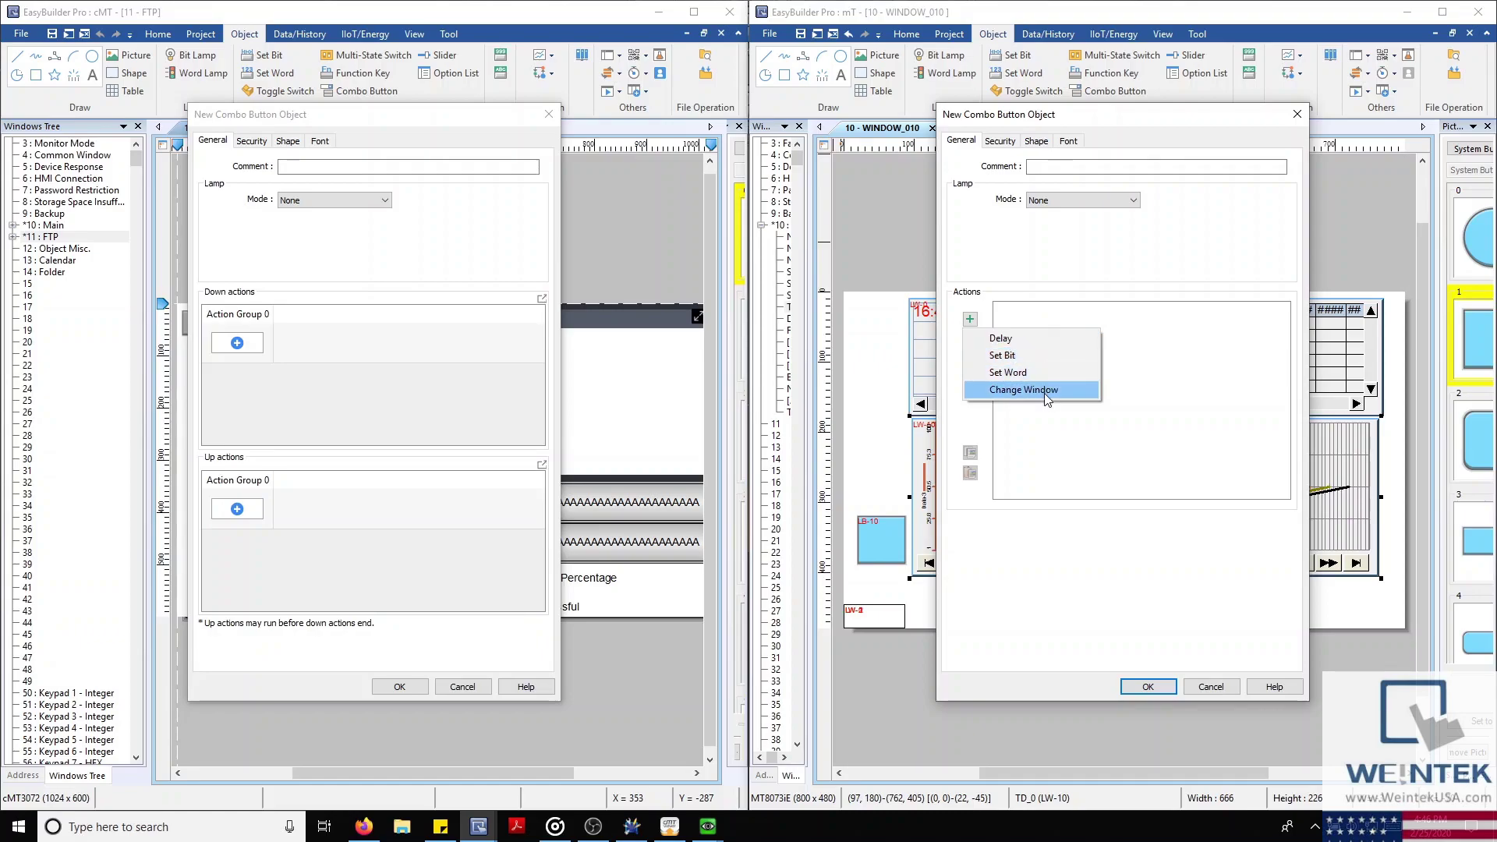
pyautogui.click(243, 344)
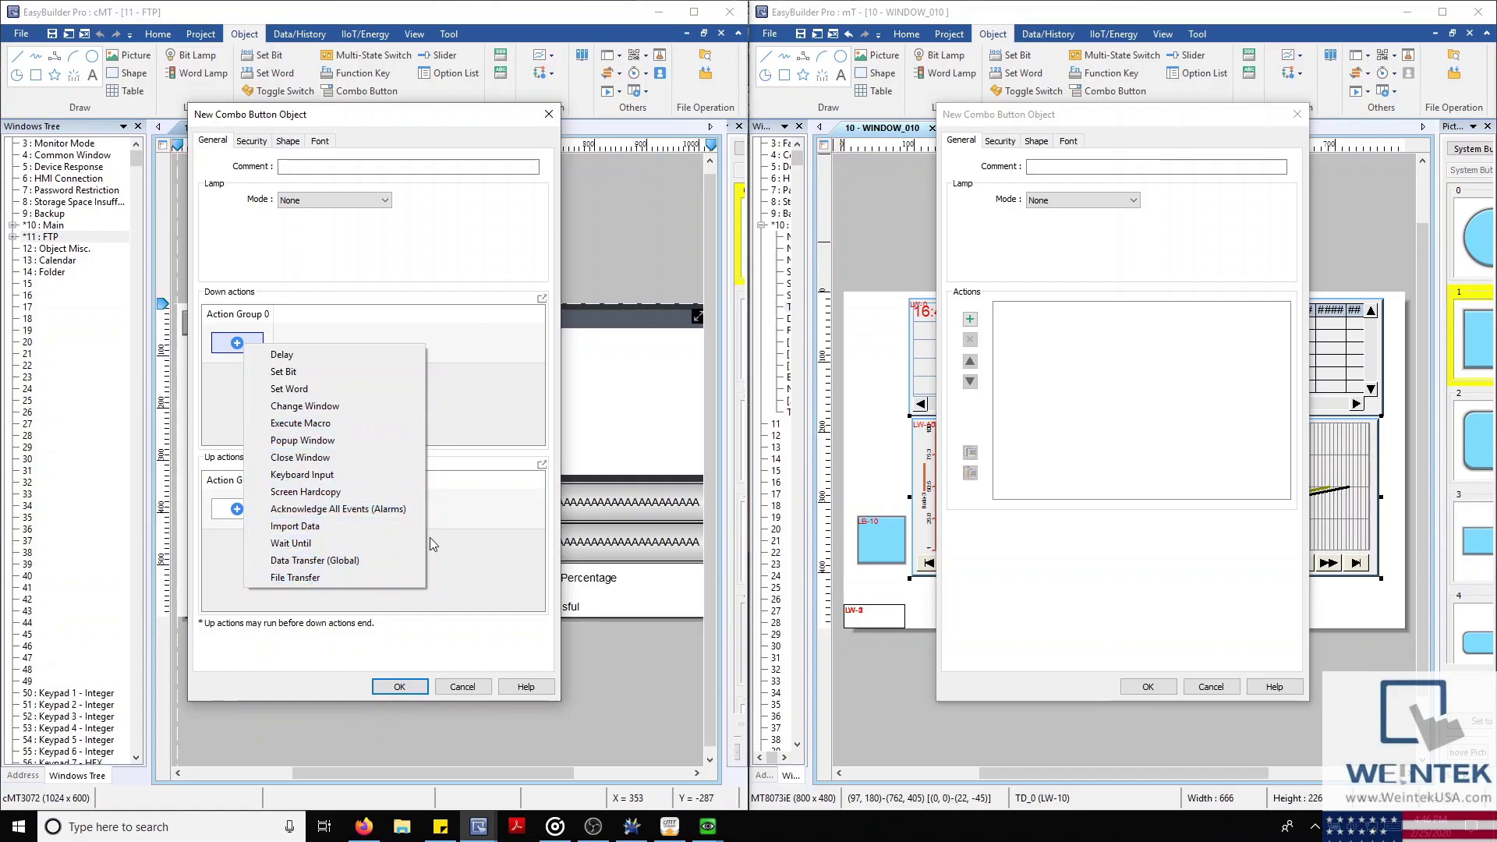
pyautogui.click(314, 270)
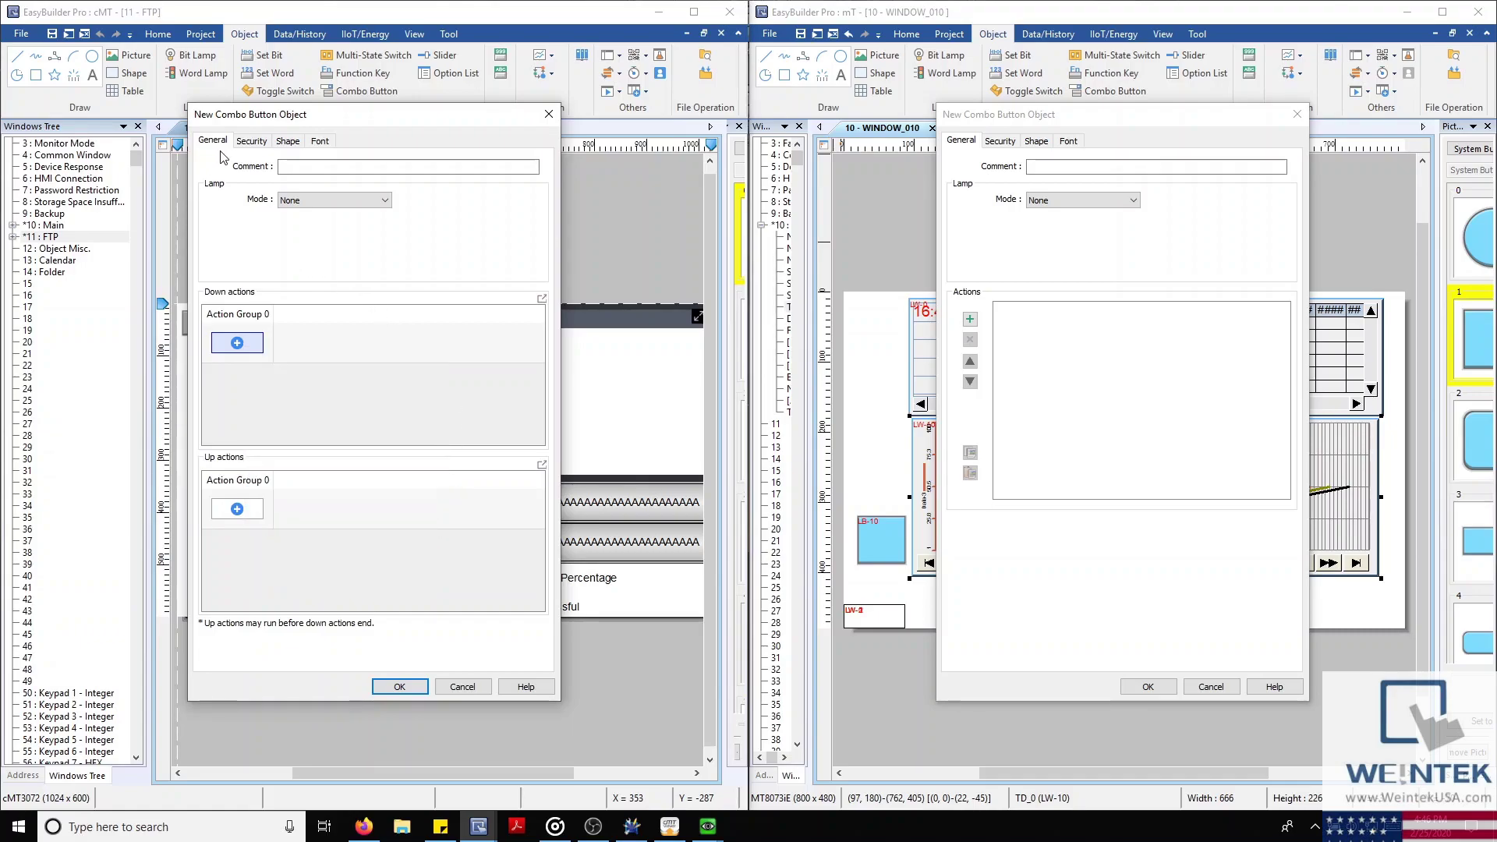
# Try Use control token and the Token Library on the cMT combo button, then untick it and return to General
pyautogui.click(248, 143)
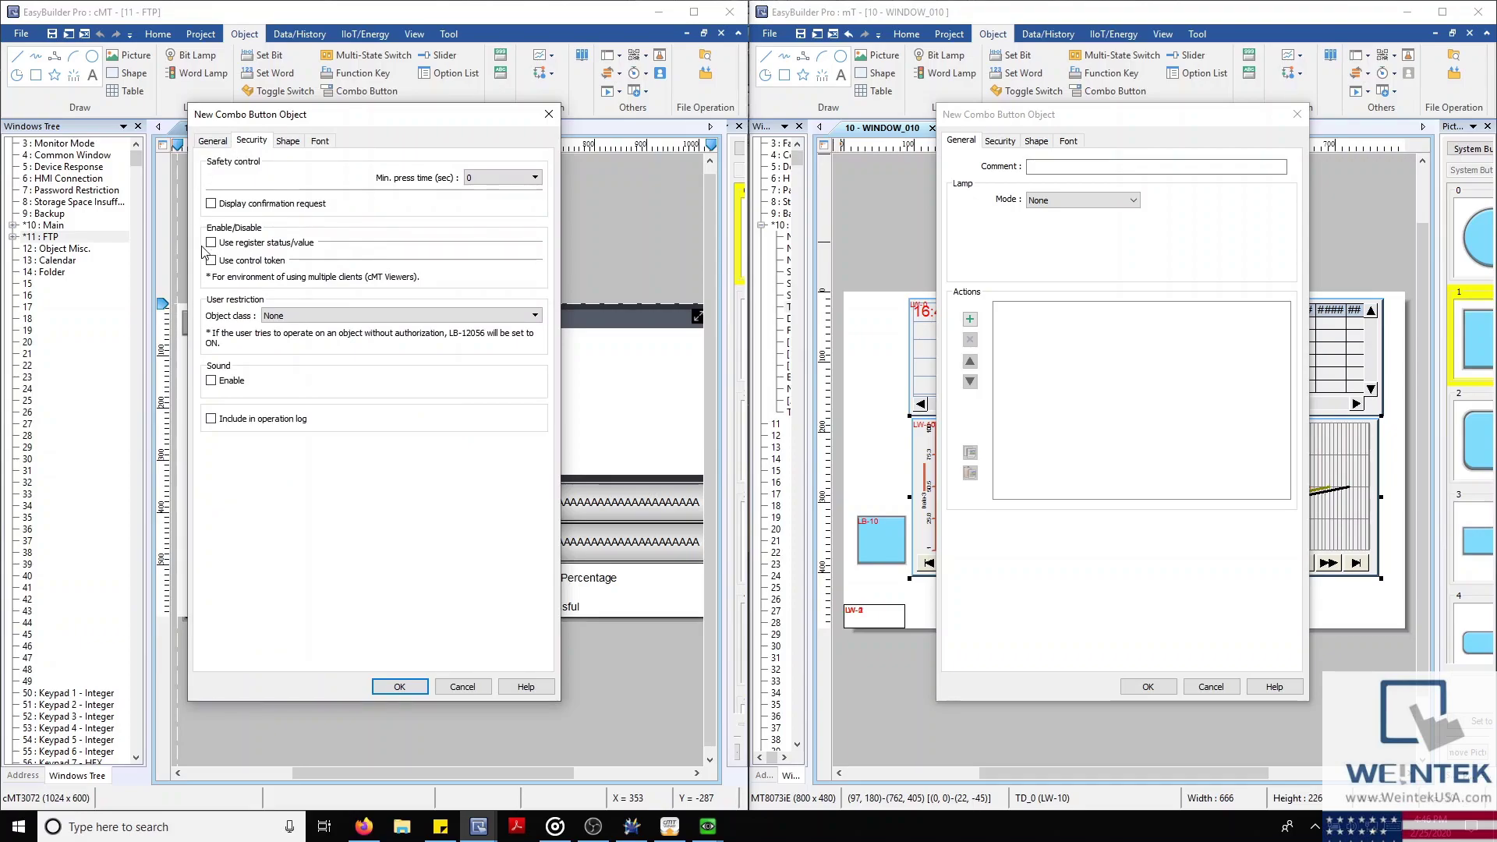
pyautogui.click(211, 260)
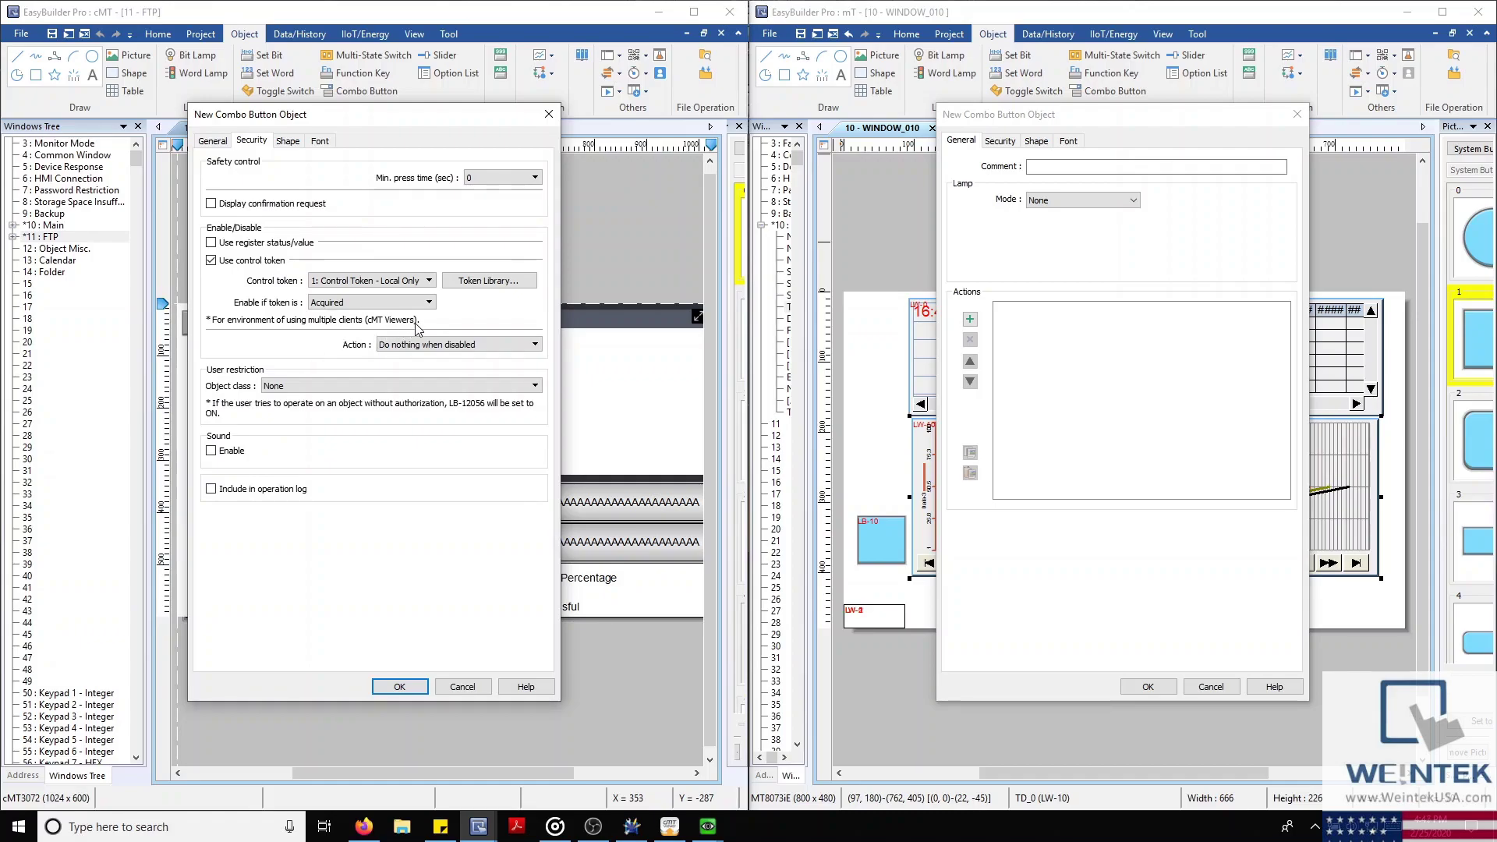
pyautogui.click(489, 285)
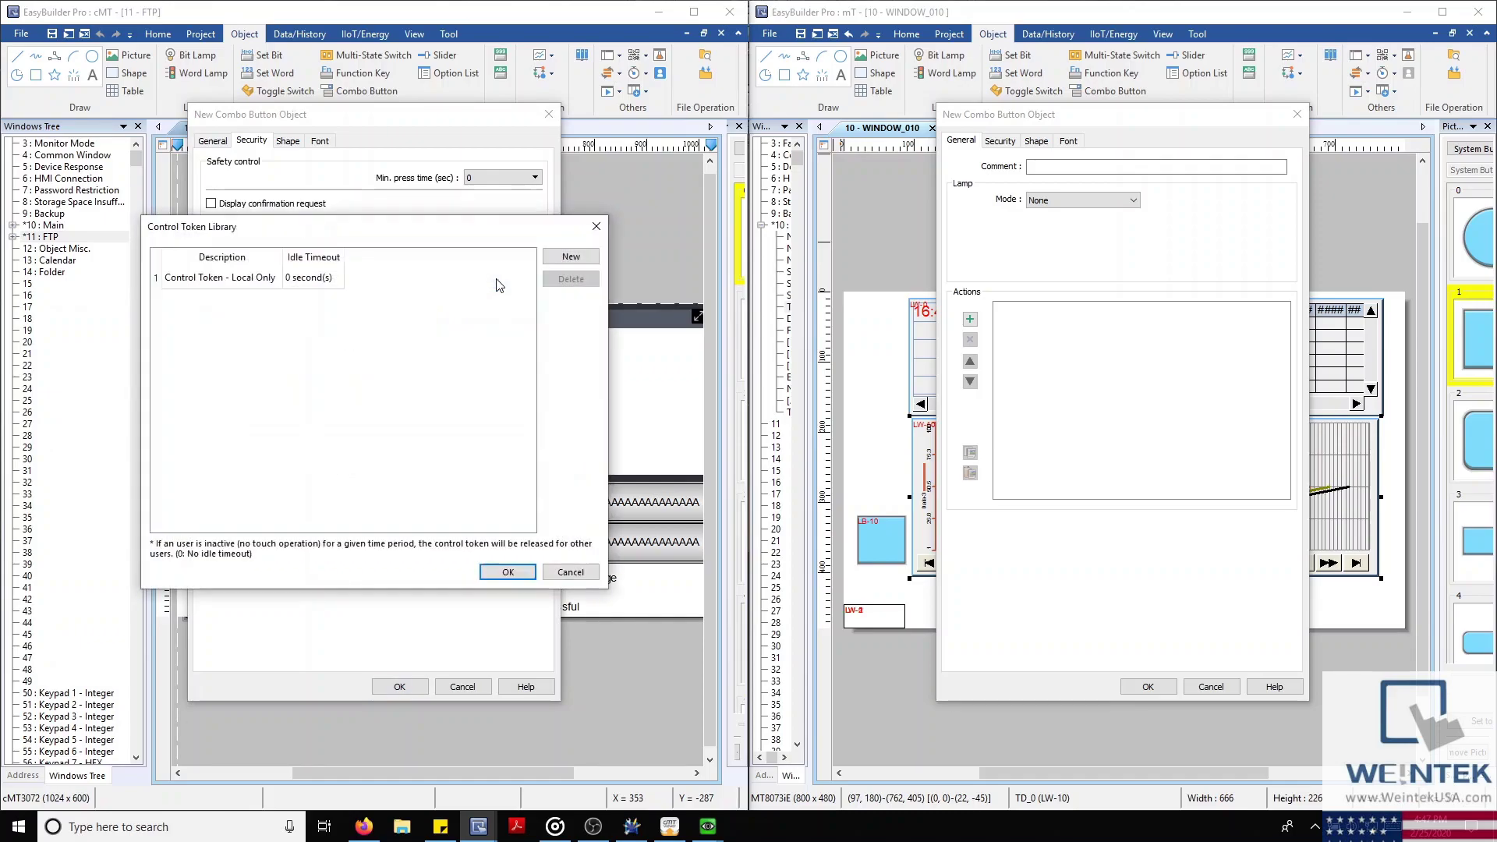
pyautogui.click(596, 226)
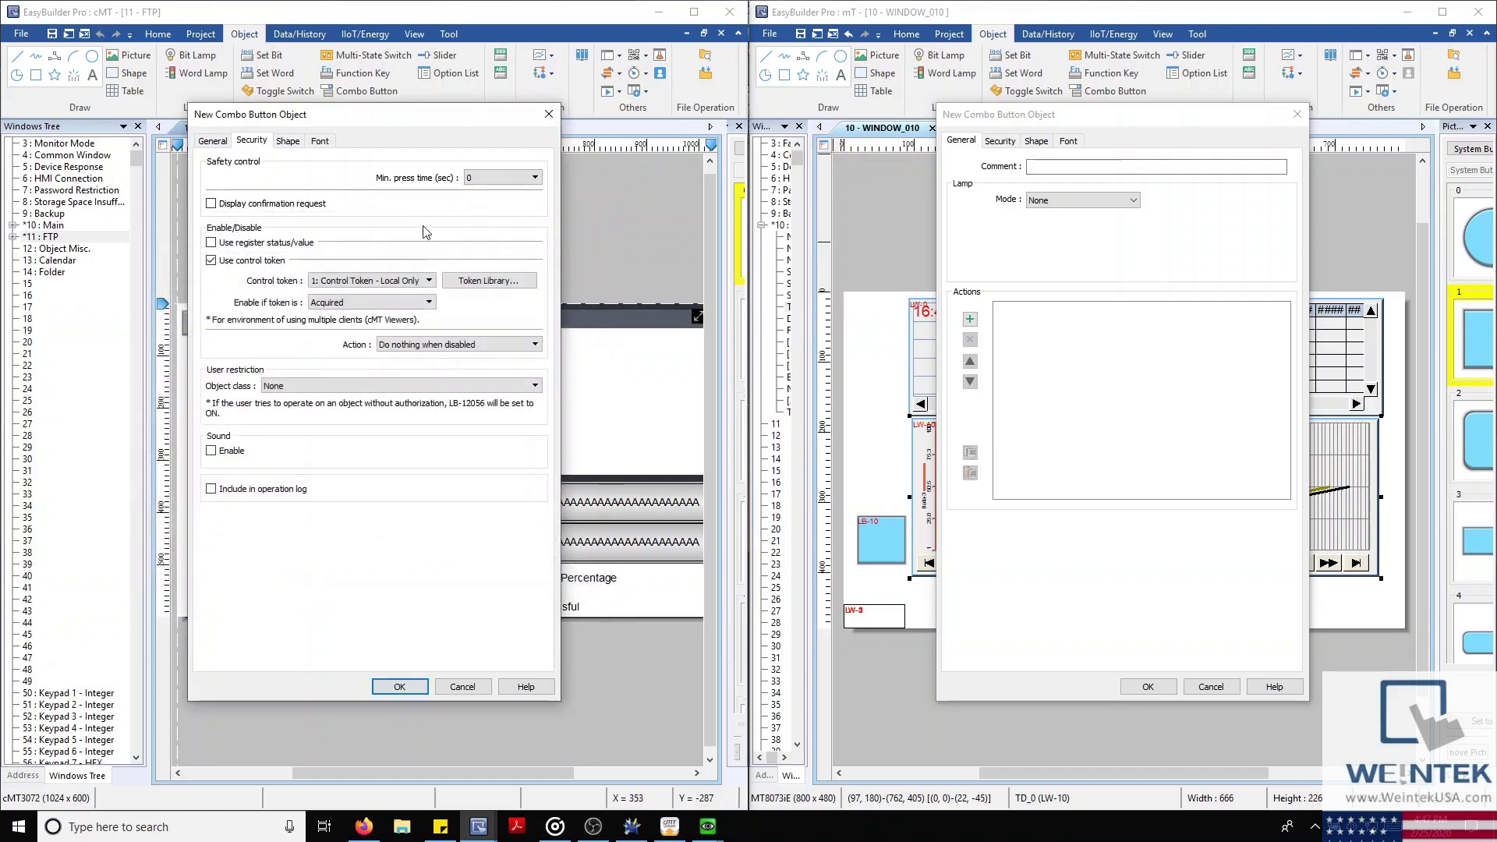
pyautogui.click(217, 264)
pyautogui.click(218, 265)
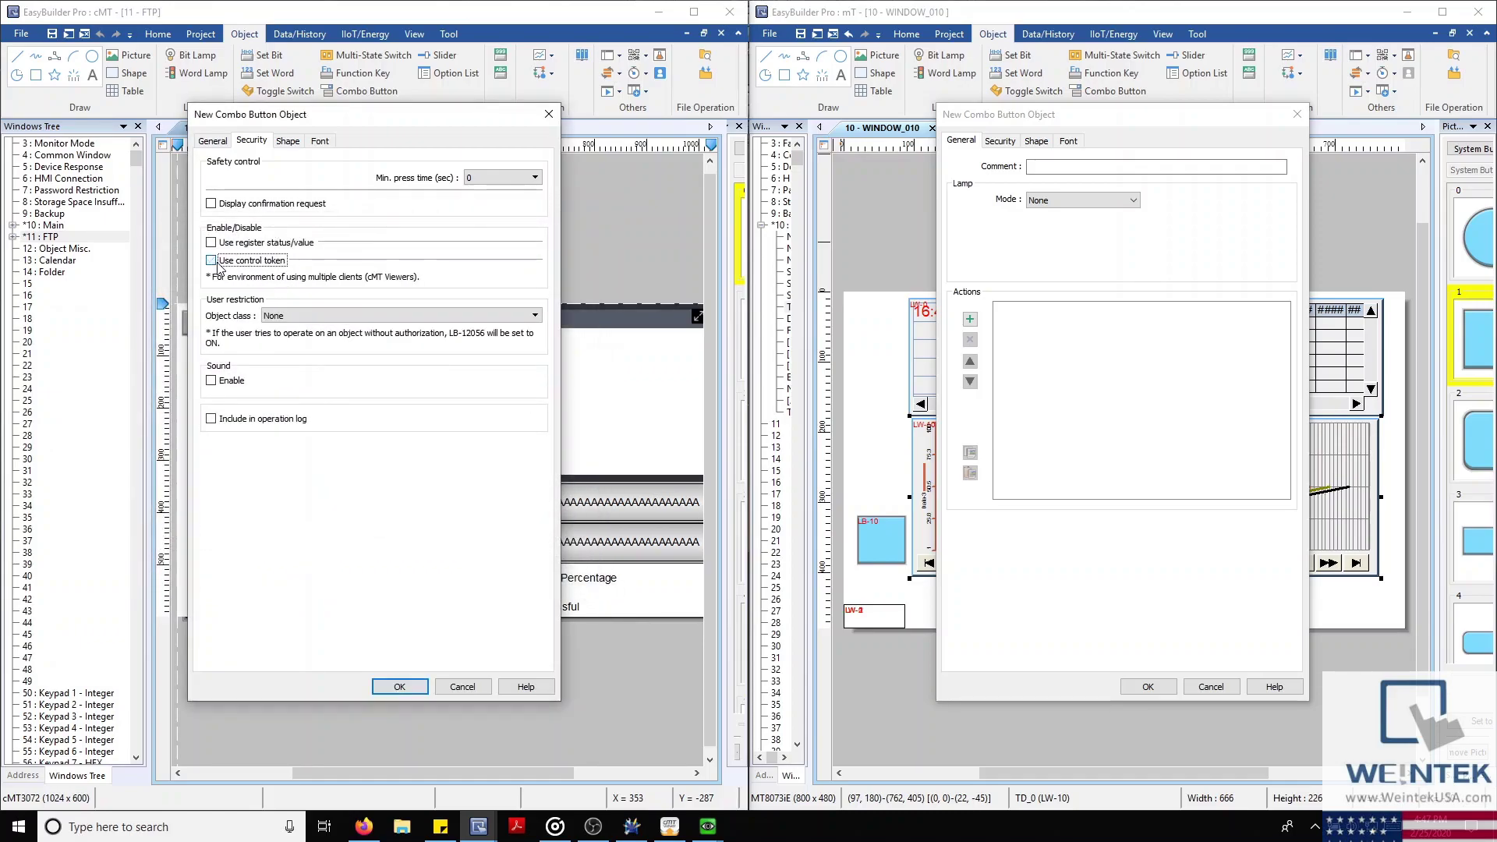
pyautogui.click(215, 144)
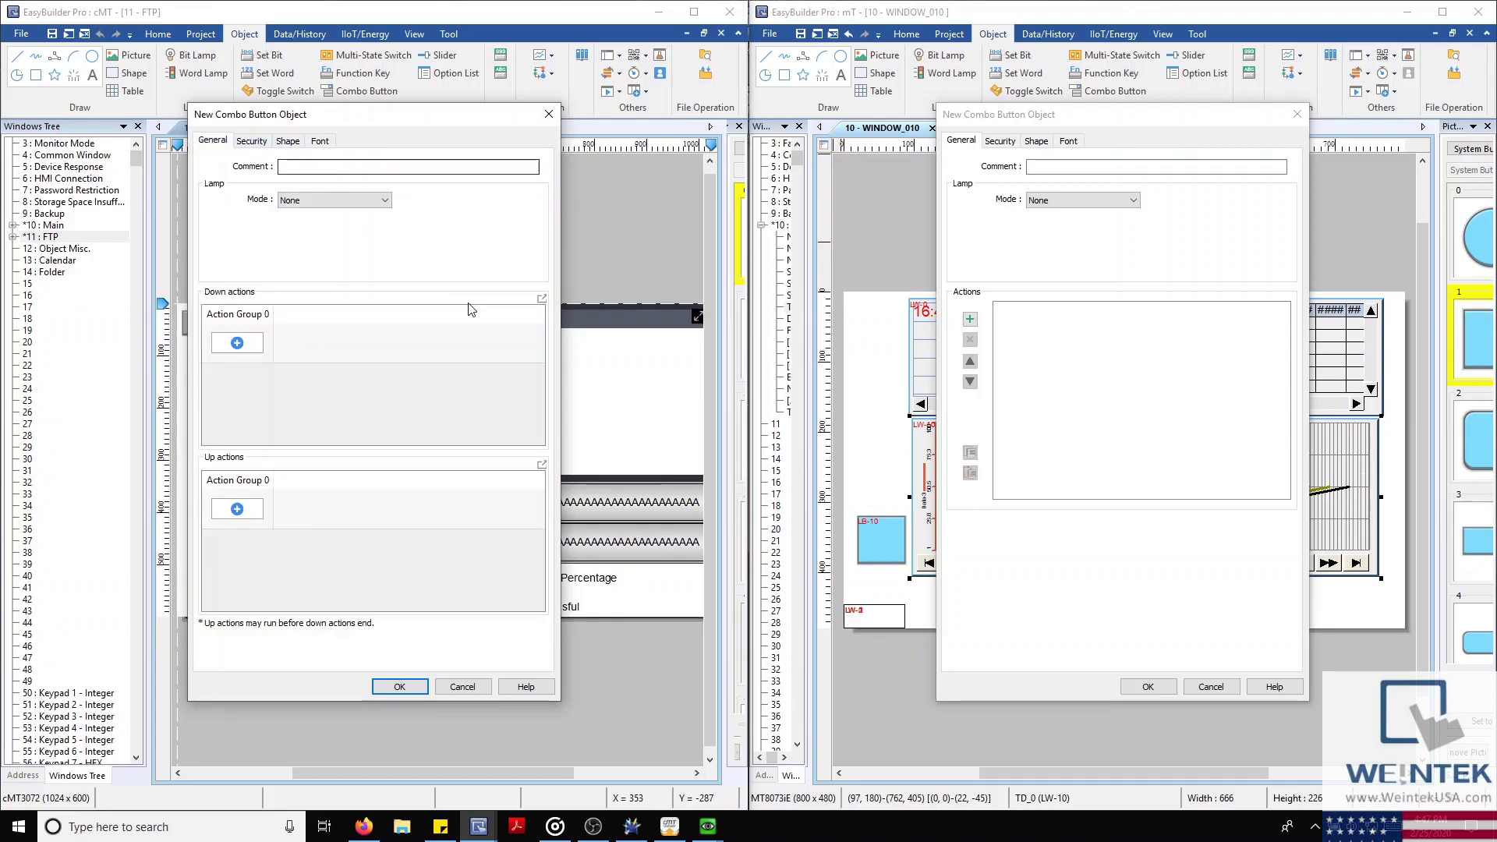
# Discard the cMT and mT combo buttons unsaved and return to the cMT Main window
pyautogui.click(555, 117)
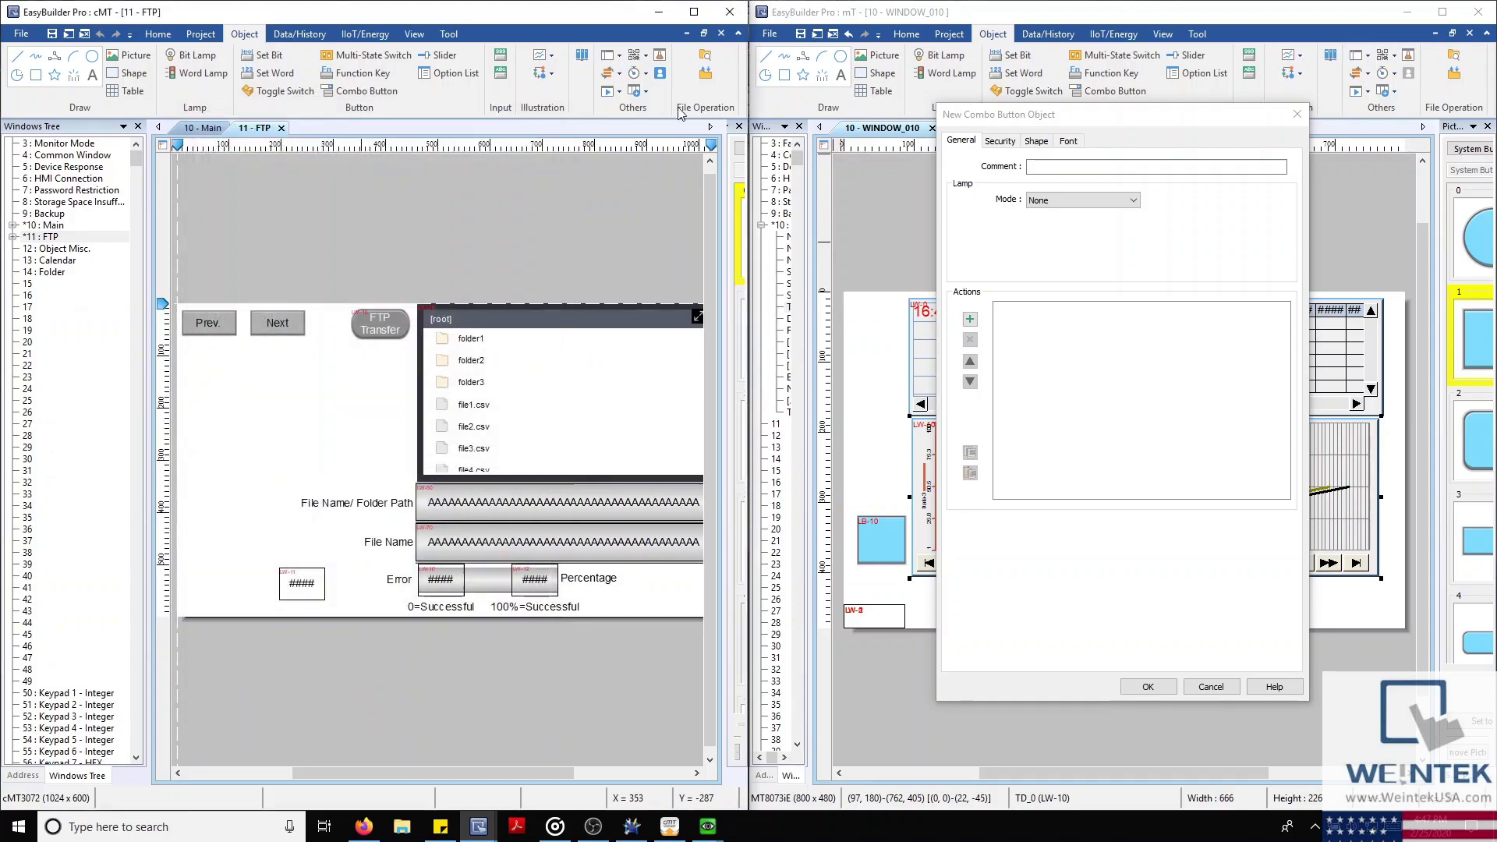
pyautogui.click(1297, 115)
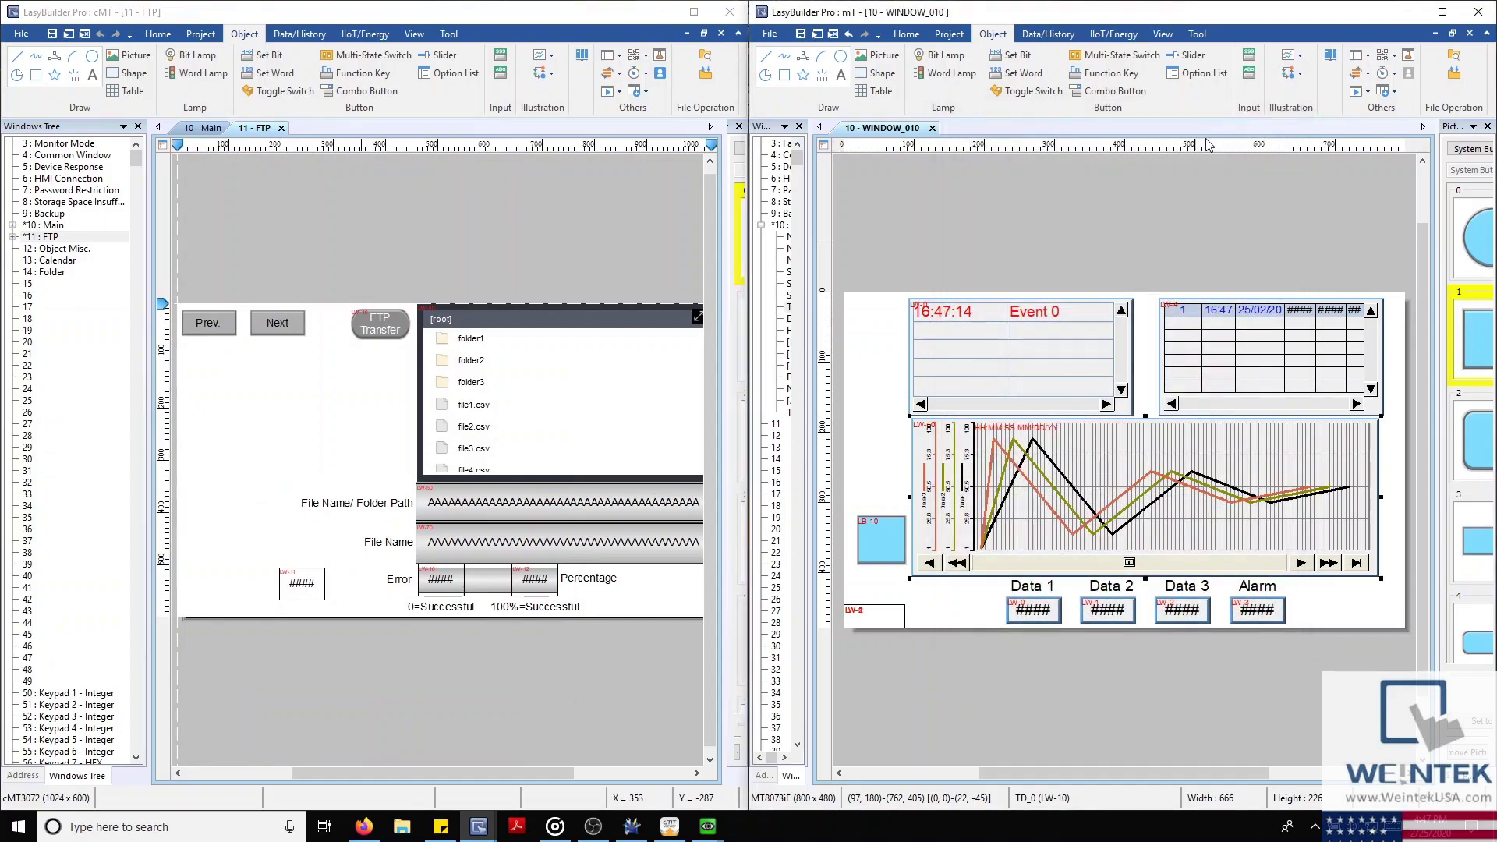
pyautogui.click(203, 128)
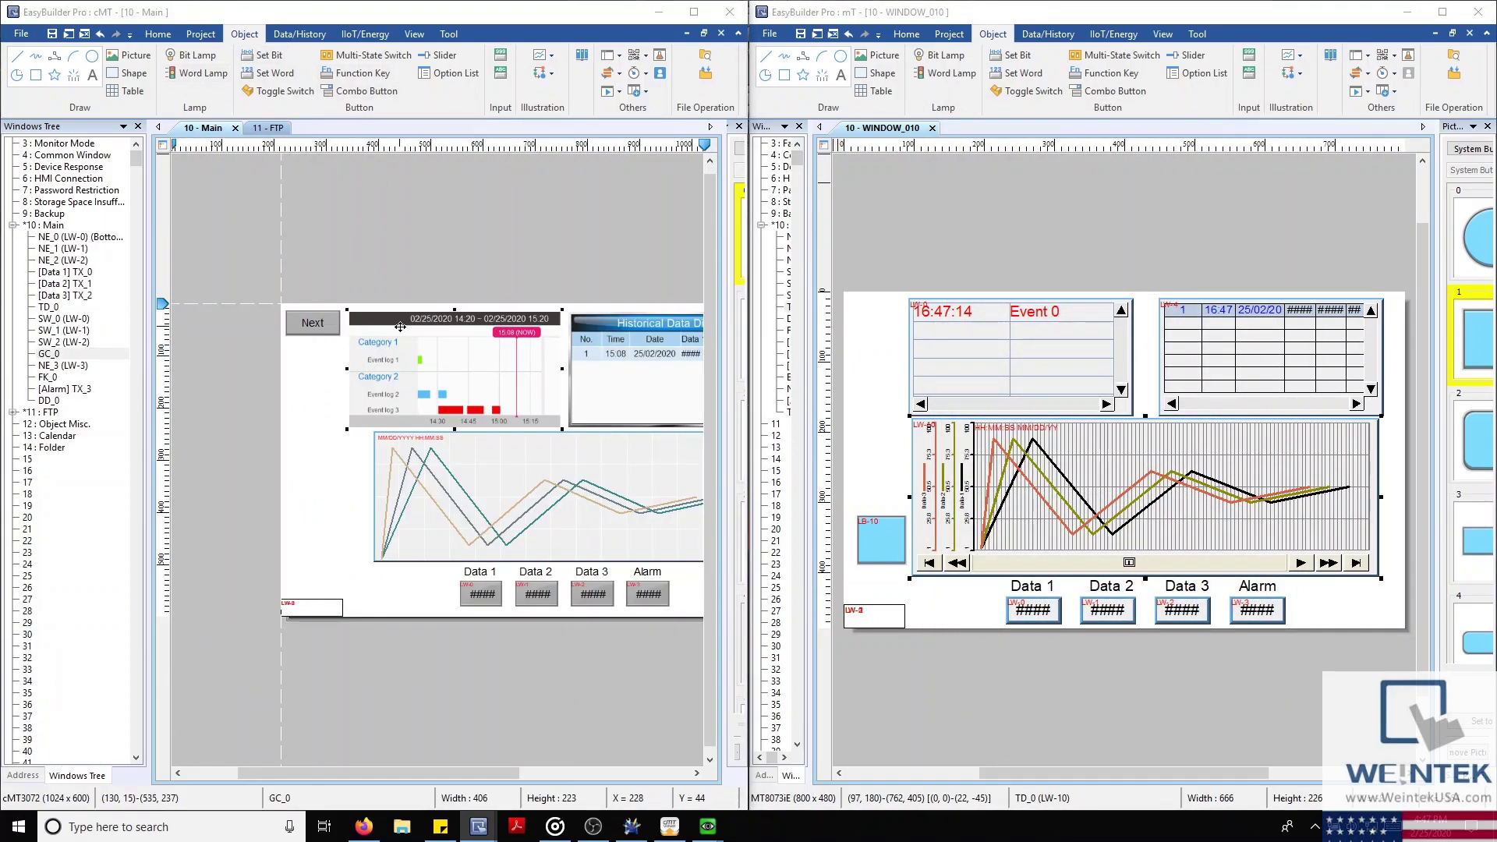
# Review the event bar chart's appearance settings, then bring the running cMT Viewer forward
pyautogui.doubleClick(400, 326)
pyautogui.click(1048, 33)
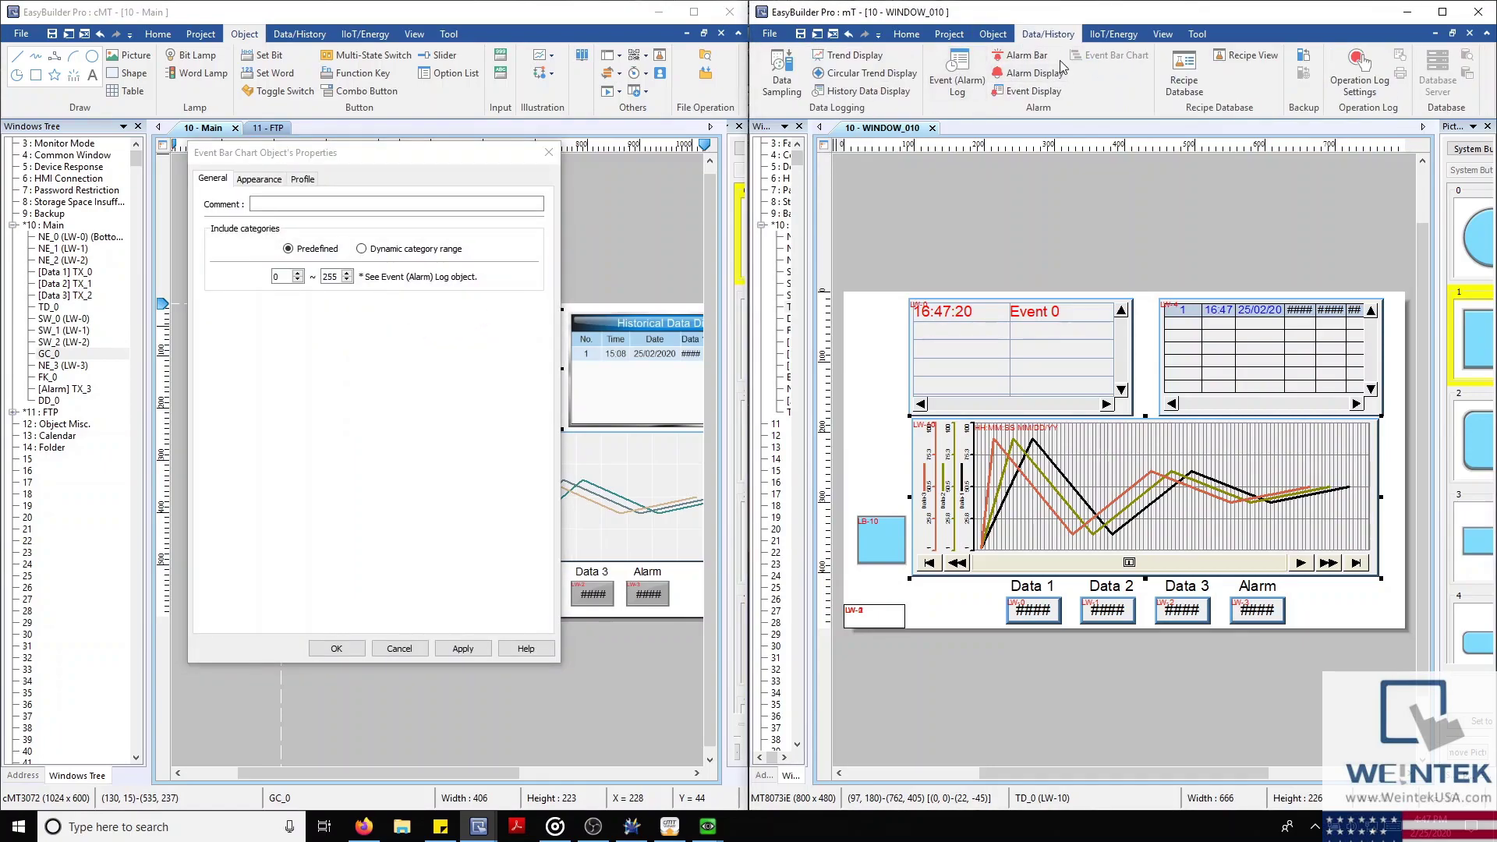
pyautogui.click(259, 179)
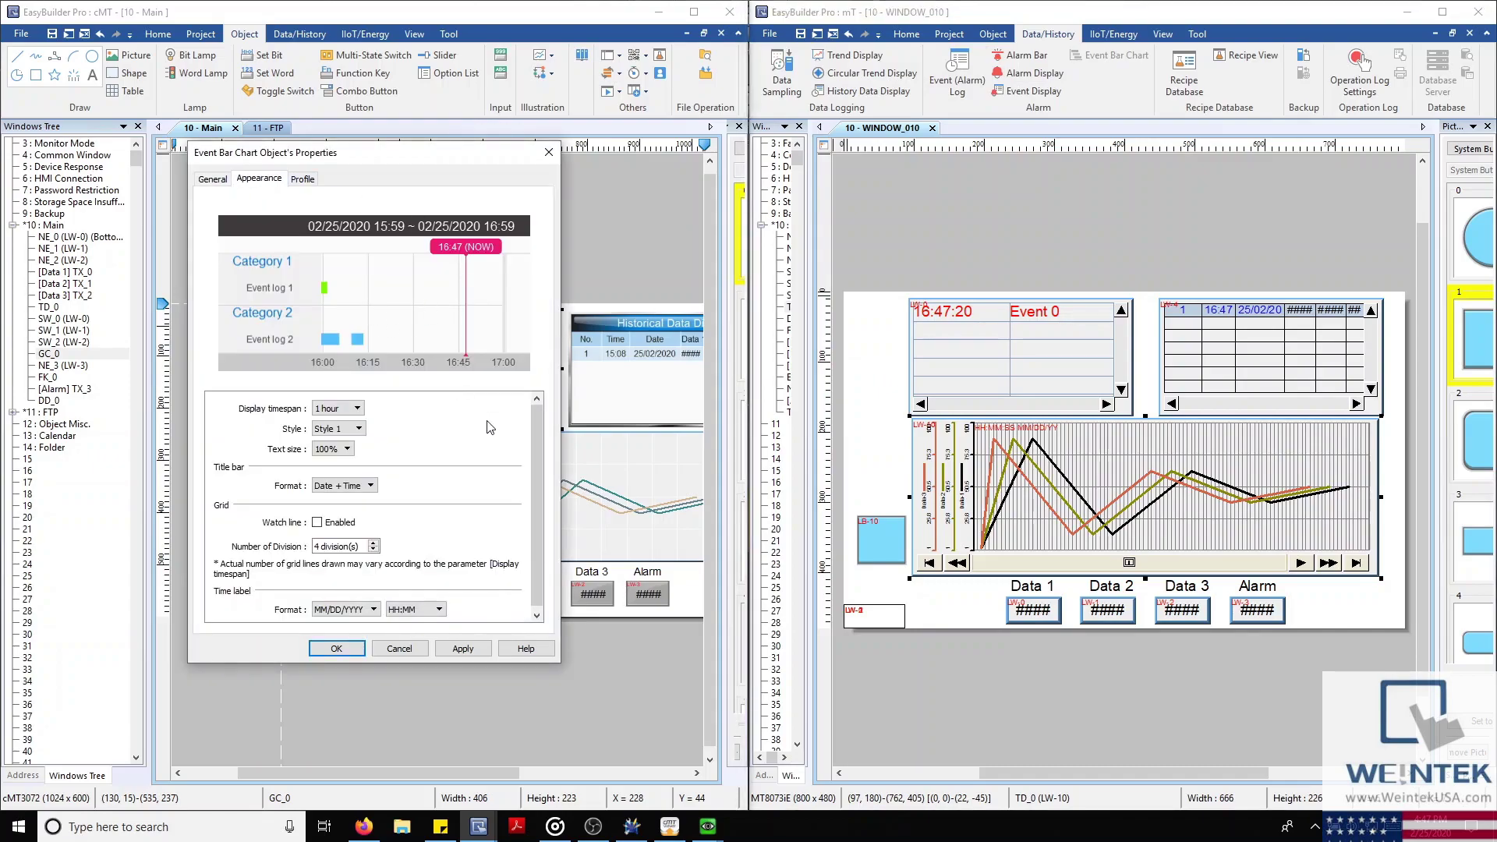
pyautogui.click(669, 826)
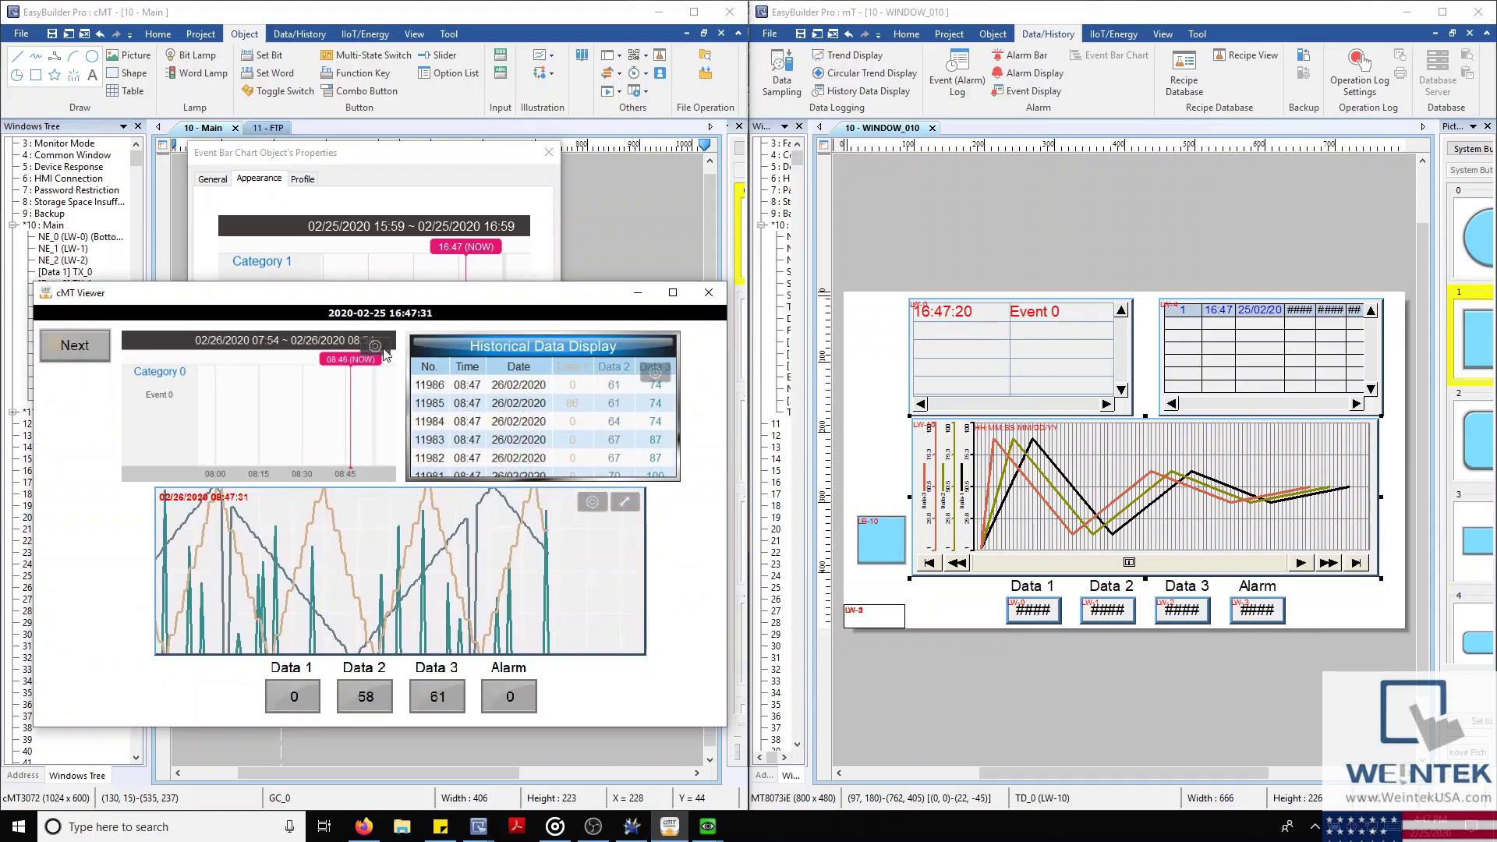
# Toggle the Begin Date filter in the event bar chart's runtime options, then hide cMT Viewer
pyautogui.click(376, 345)
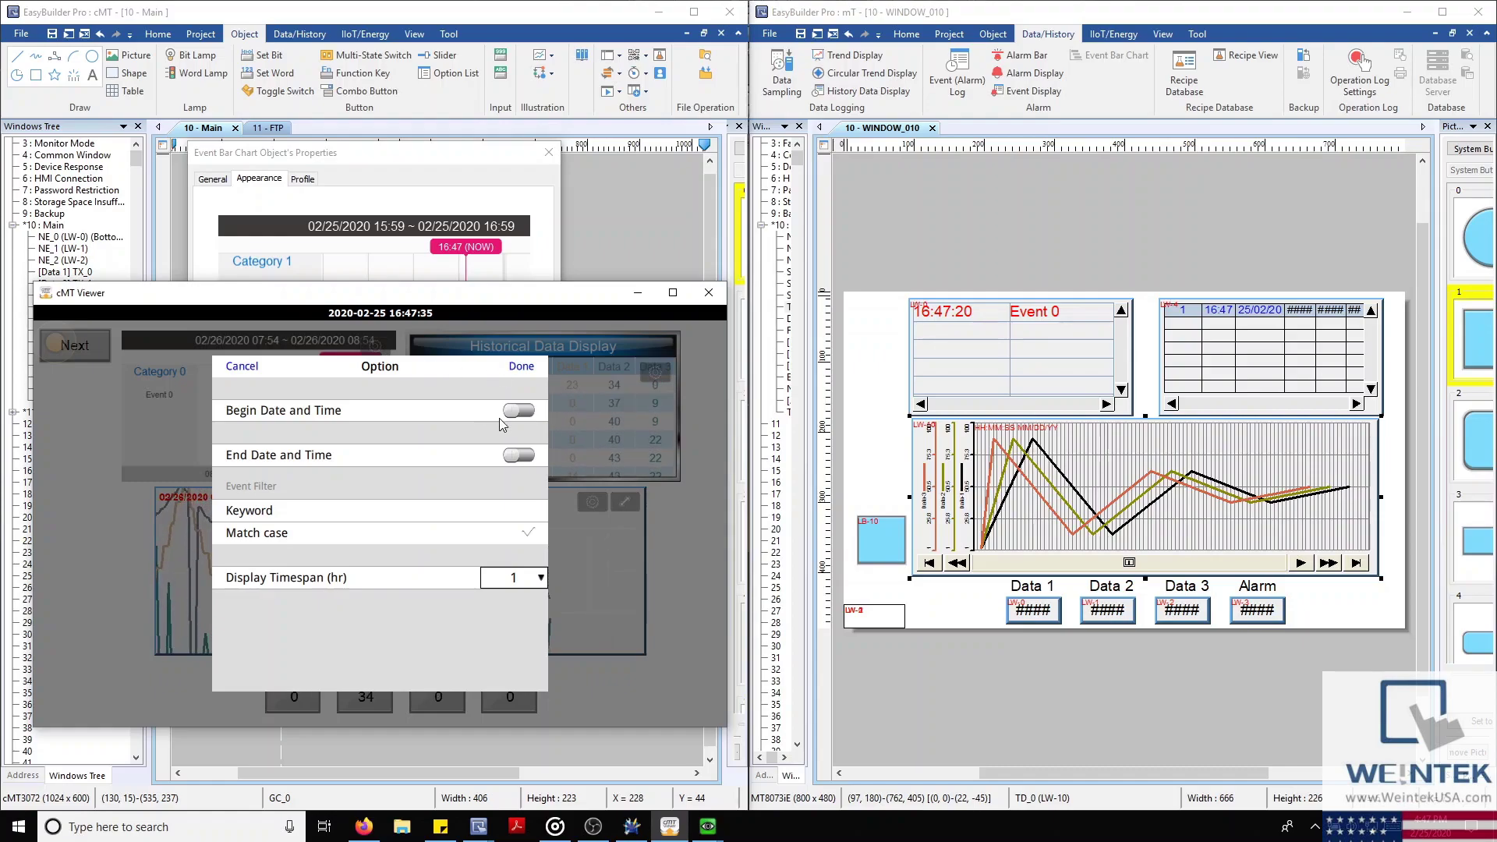
pyautogui.click(527, 411)
pyautogui.click(526, 410)
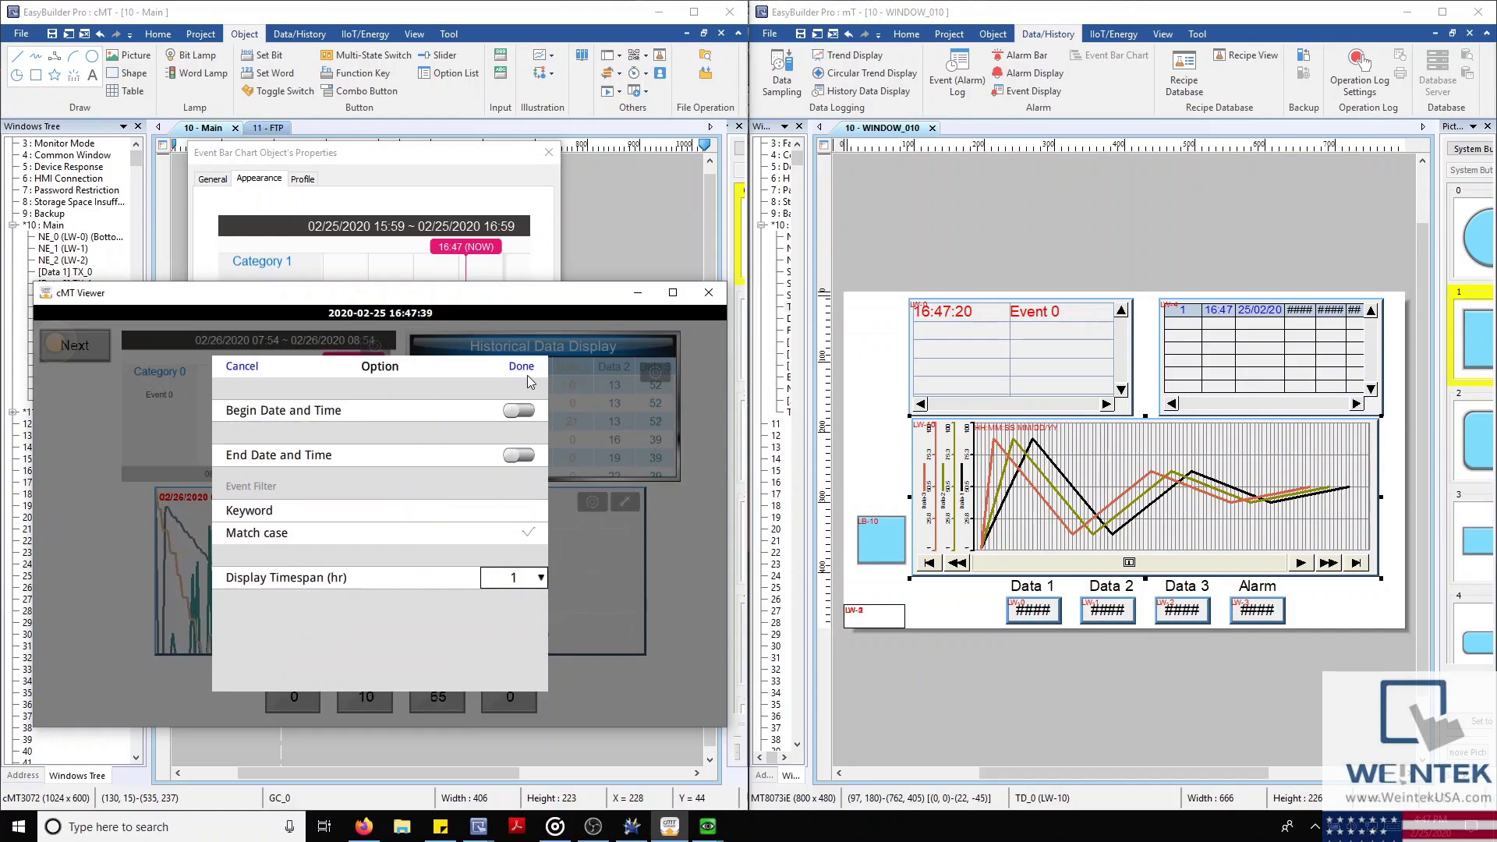
pyautogui.click(530, 368)
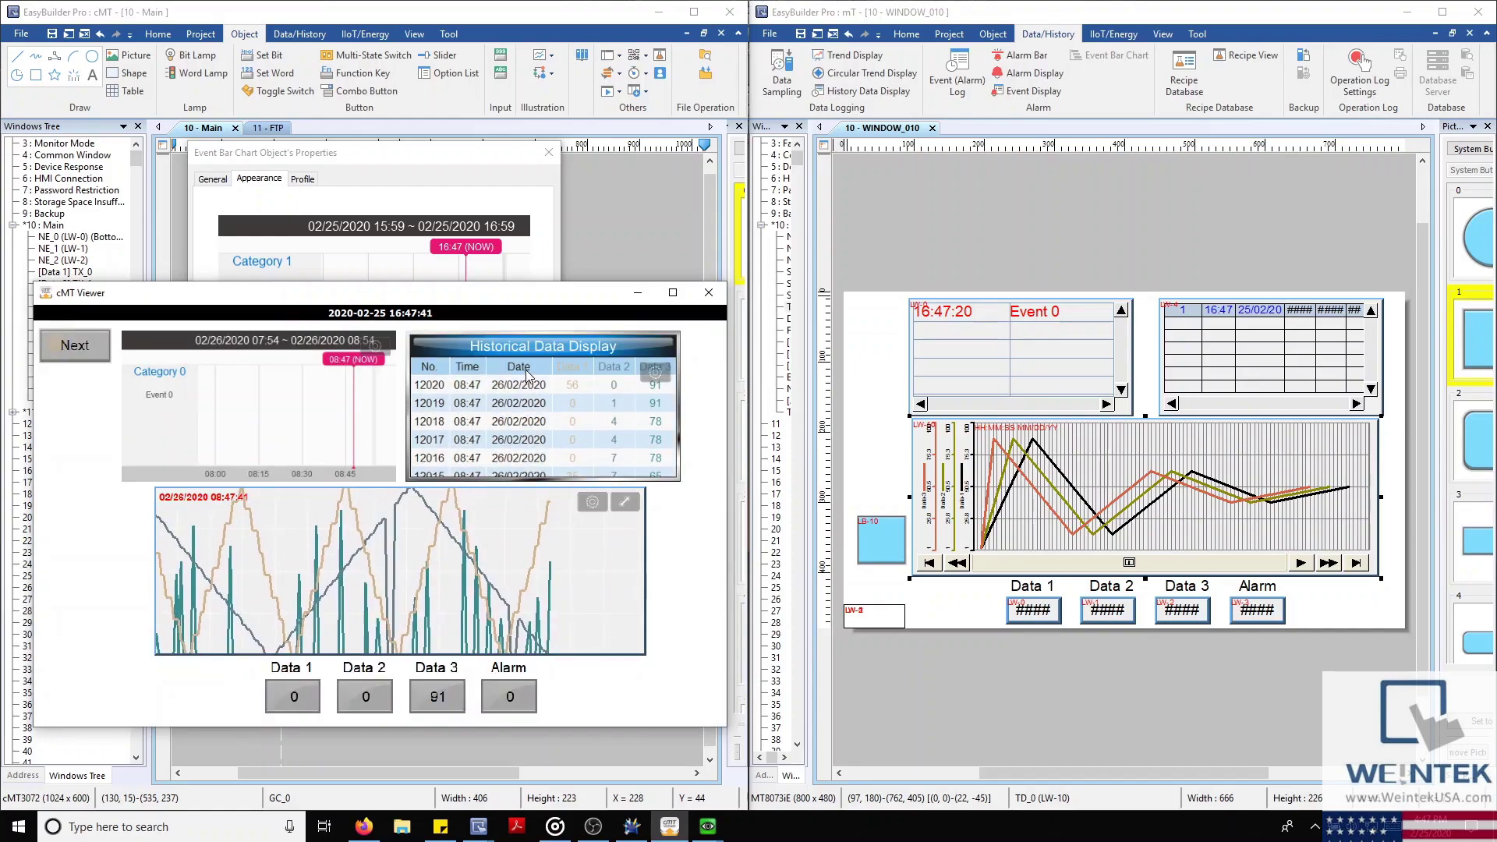
pyautogui.click(639, 295)
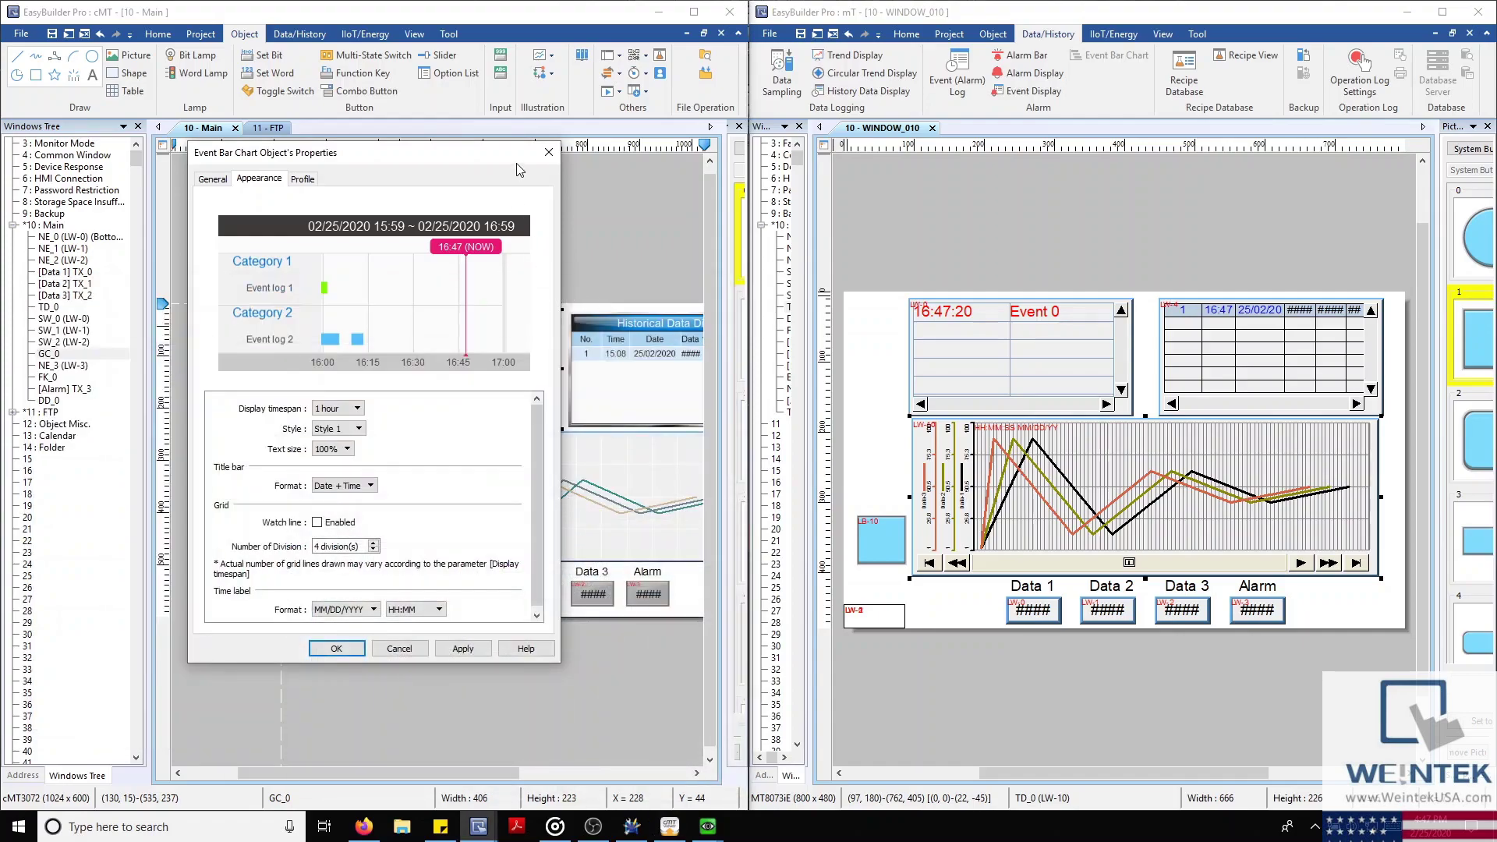
# Close the event bar chart properties and open Others > Action Trigger
pyautogui.click(548, 152)
pyautogui.click(637, 97)
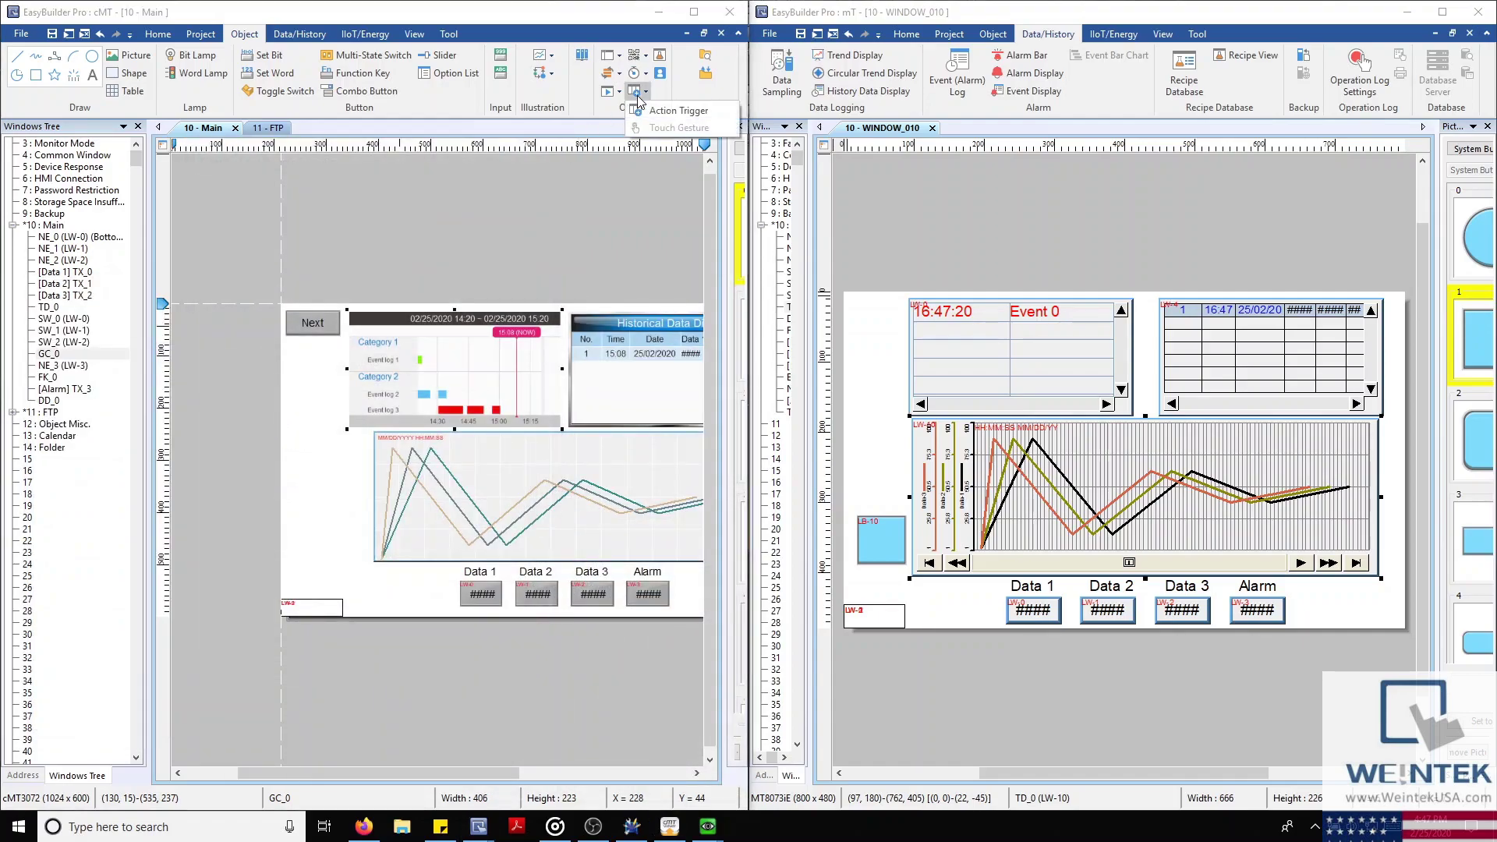
pyautogui.click(641, 107)
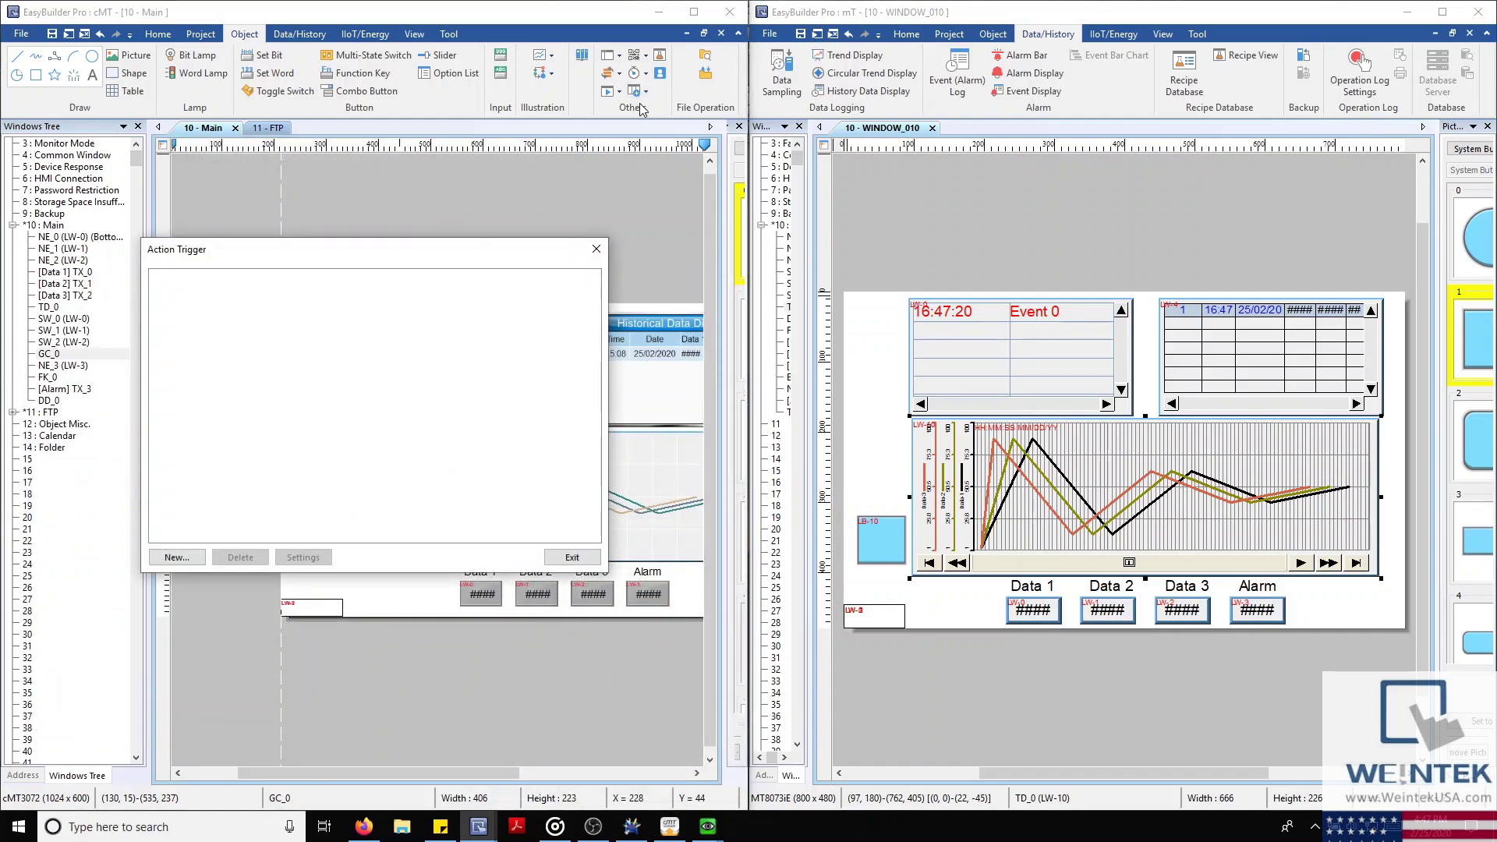
pyautogui.click(993, 33)
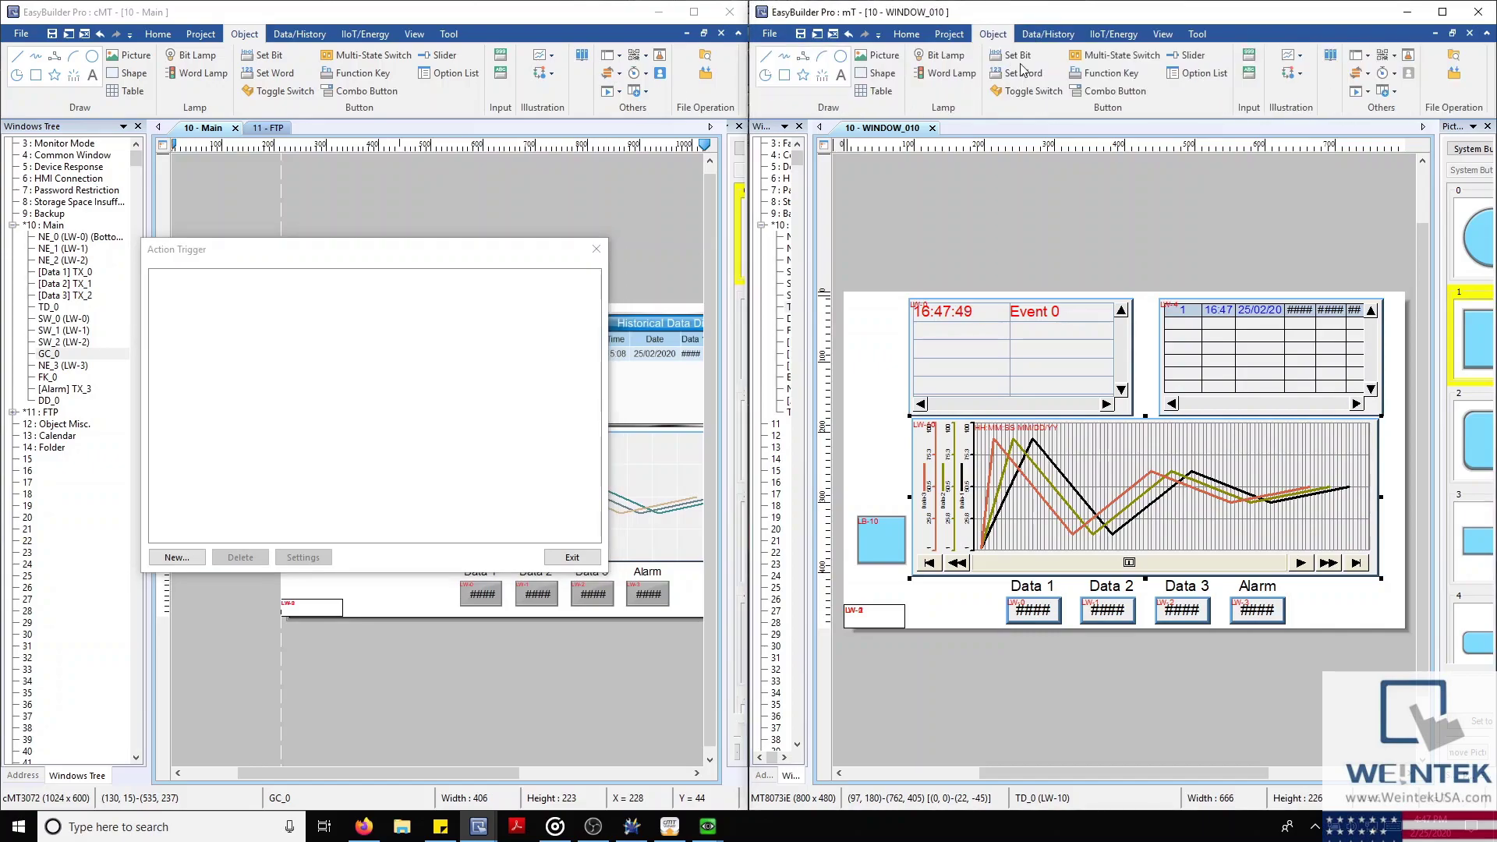
pyautogui.click(1384, 90)
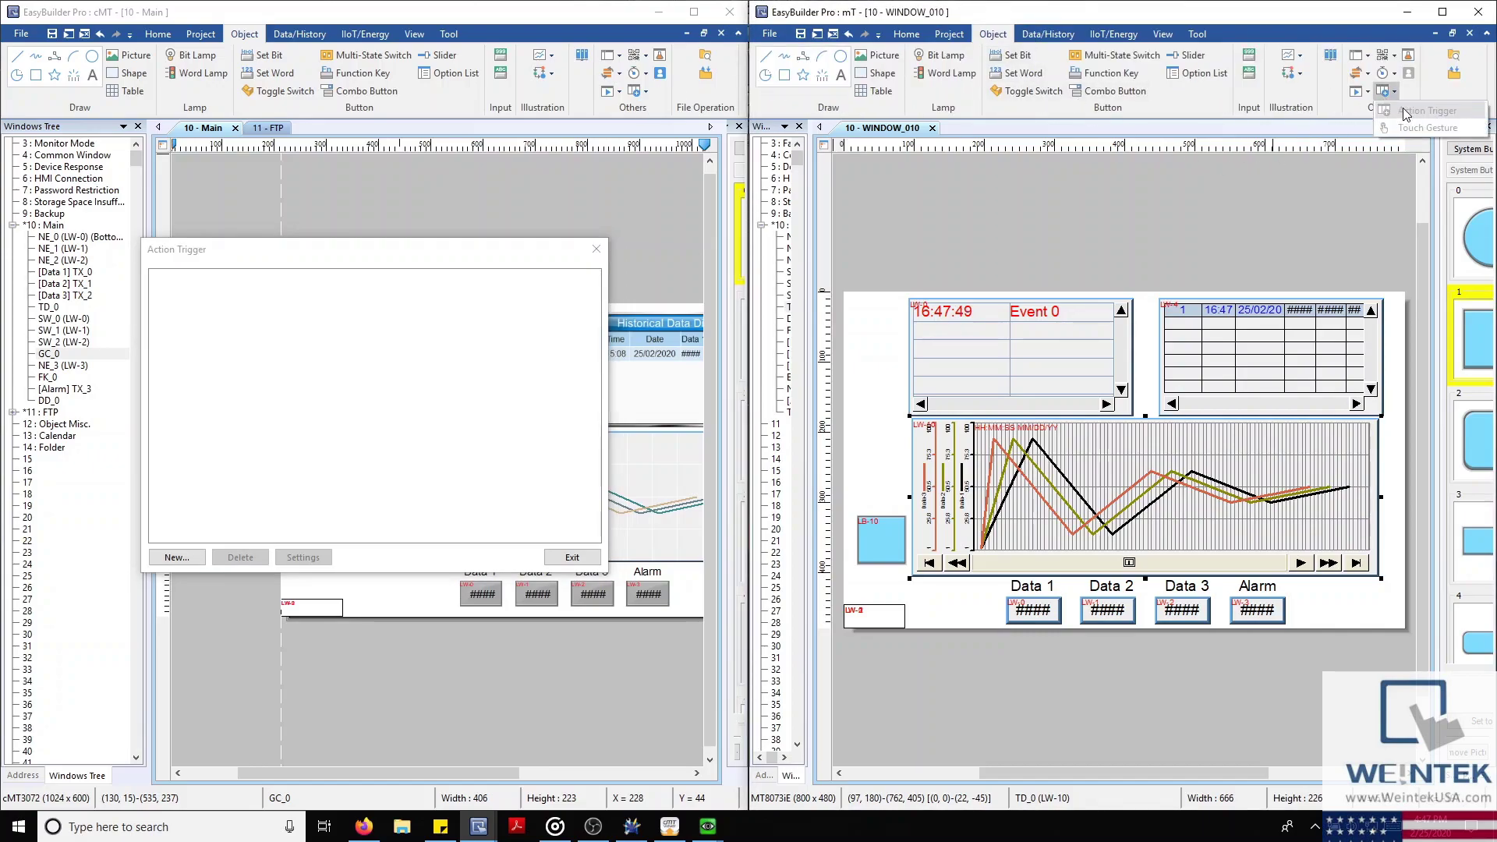
pyautogui.click(198, 559)
pyautogui.click(176, 557)
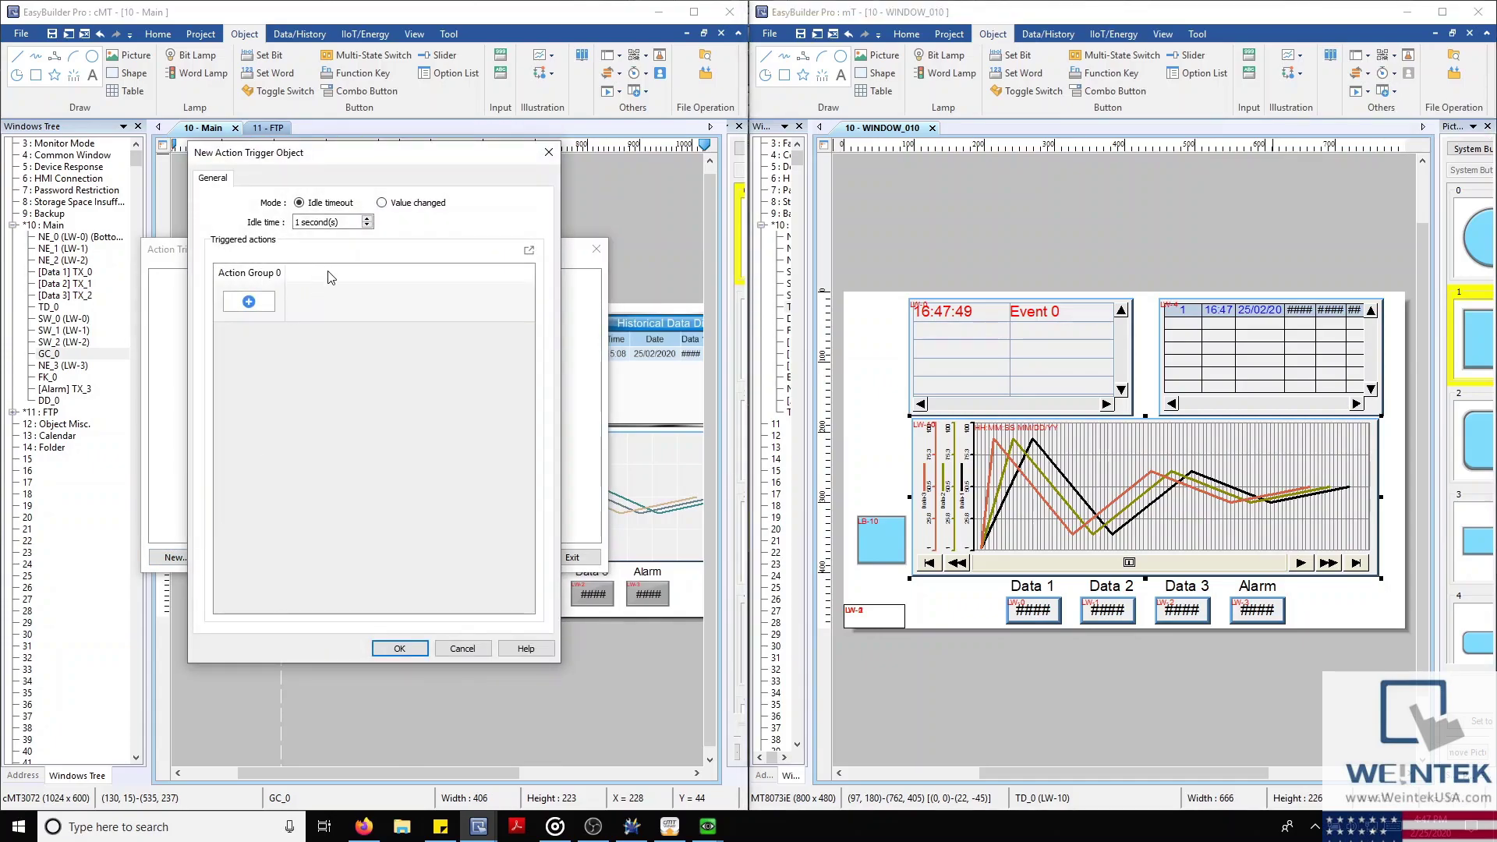
pyautogui.click(238, 301)
pyautogui.click(359, 244)
pyautogui.click(368, 220)
pyautogui.click(367, 225)
pyautogui.click(419, 229)
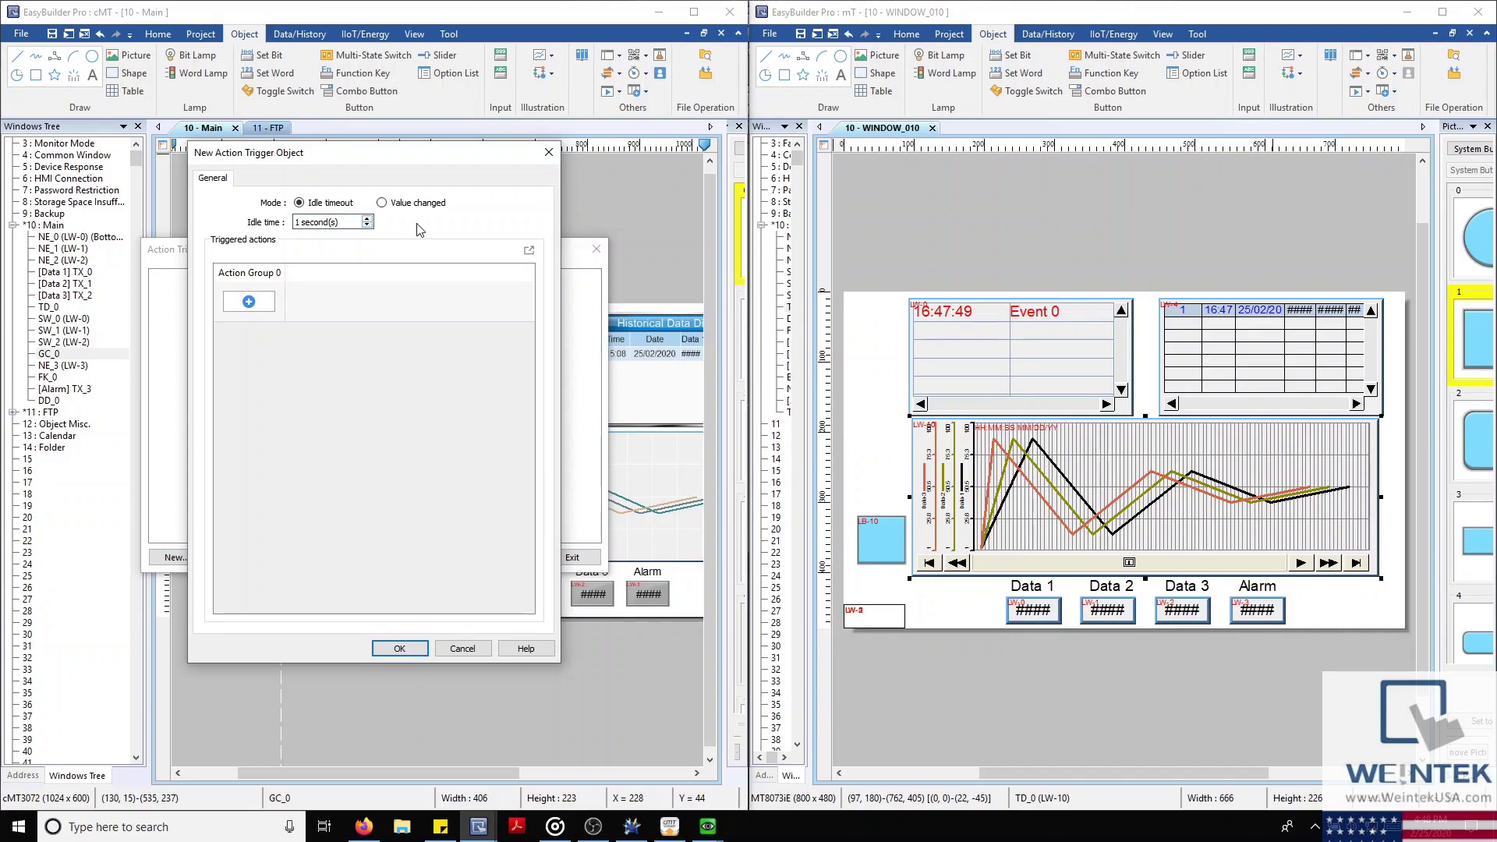
pyautogui.click(382, 203)
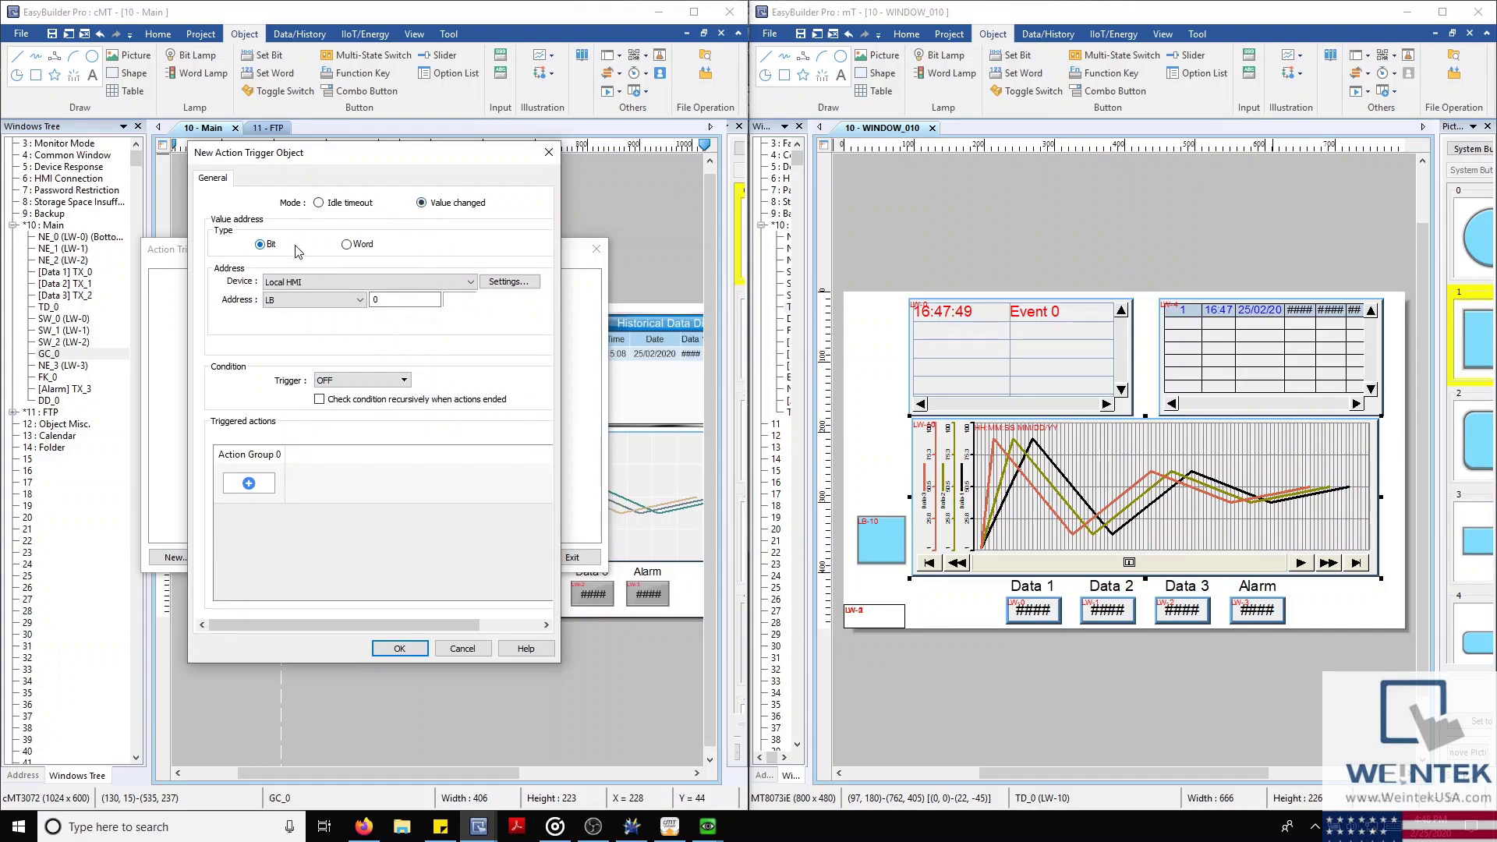
pyautogui.click(246, 487)
pyautogui.click(411, 492)
pyautogui.click(403, 382)
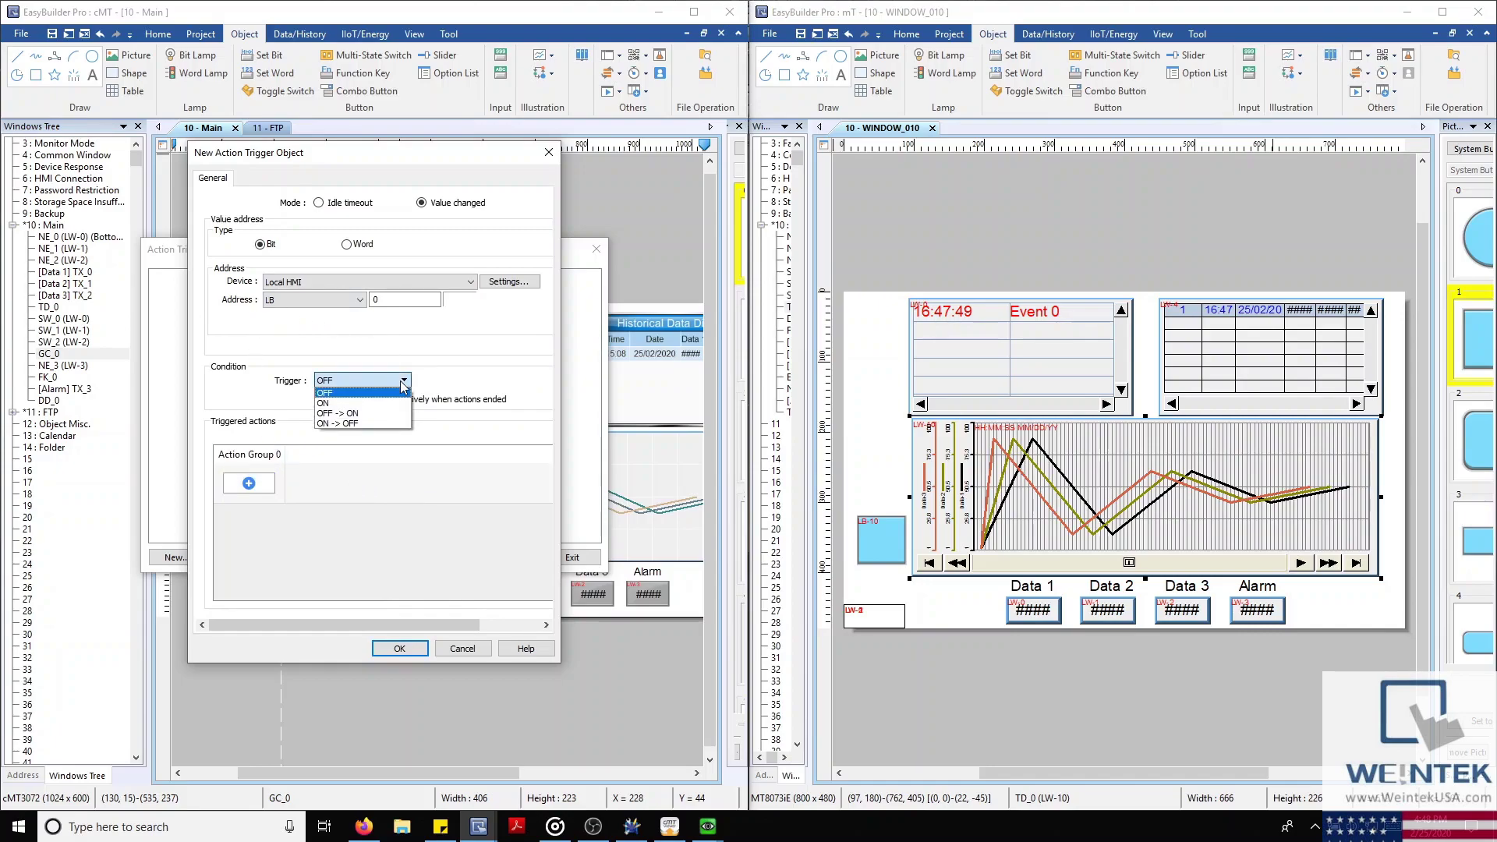
pyautogui.click(403, 382)
pyautogui.click(346, 244)
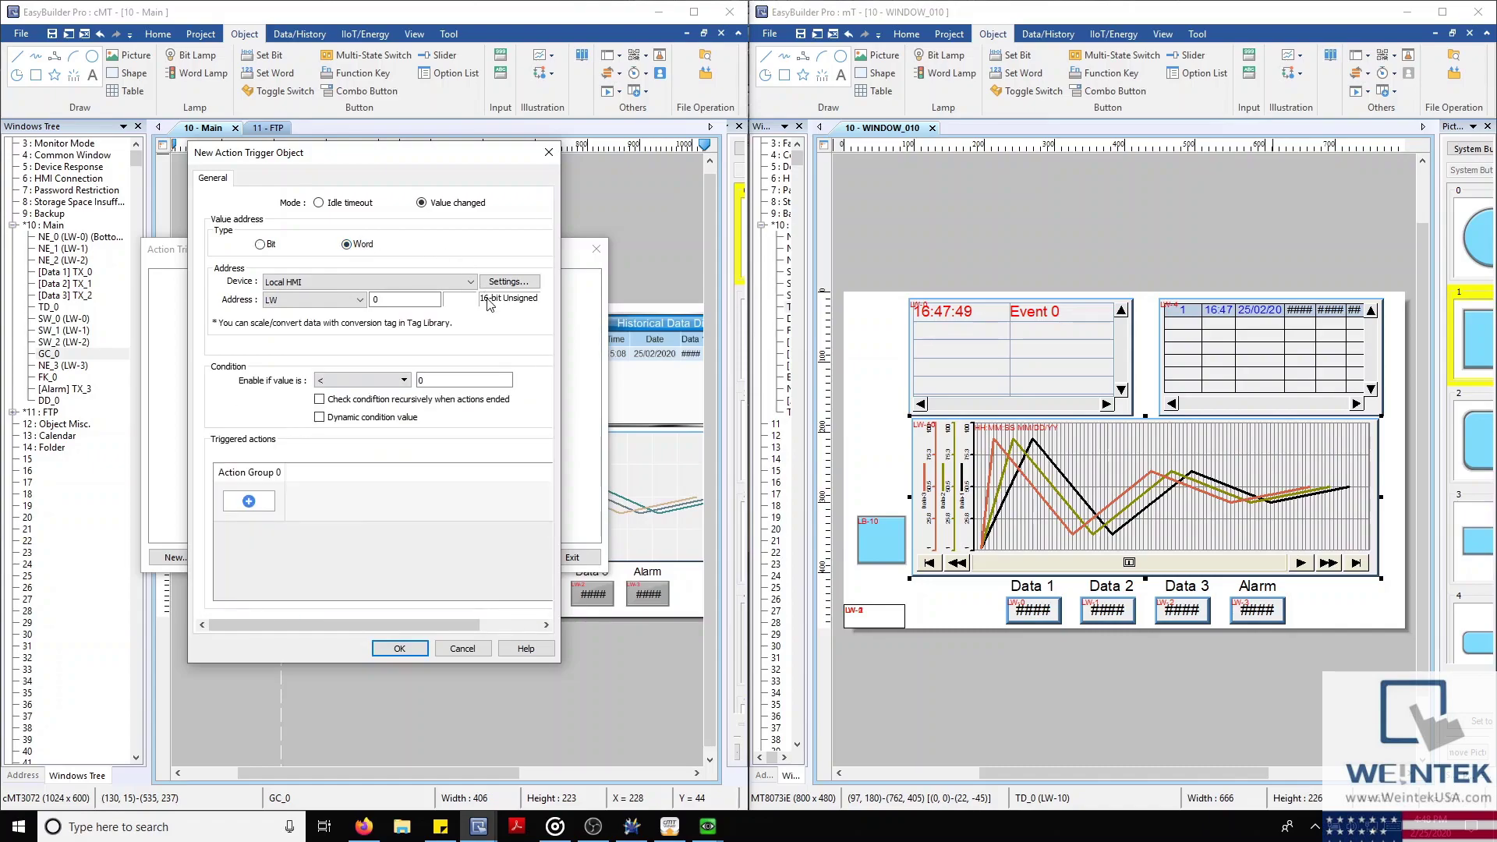
pyautogui.click(400, 381)
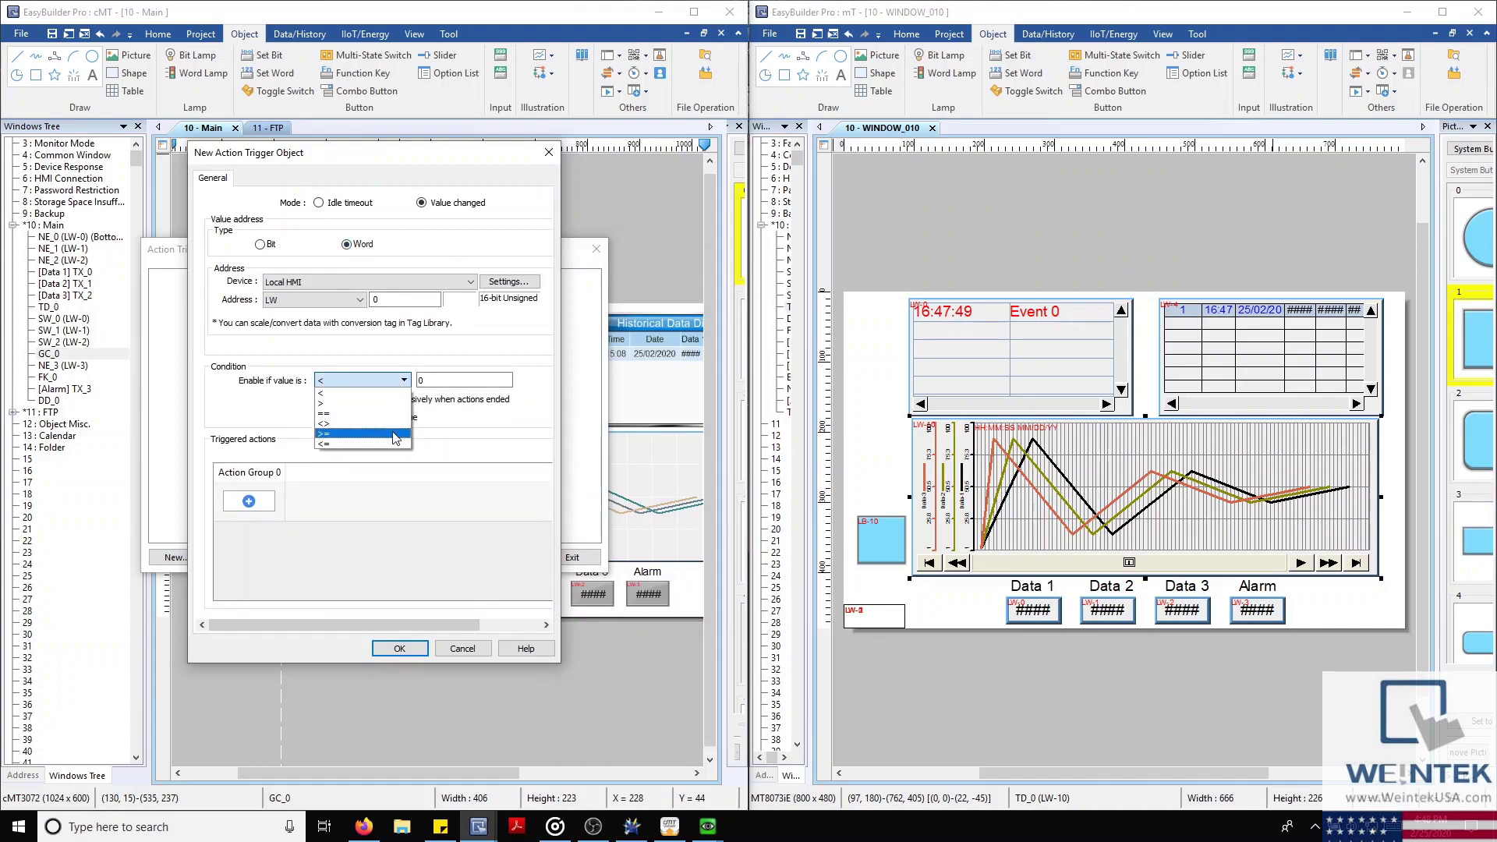
pyautogui.click(406, 352)
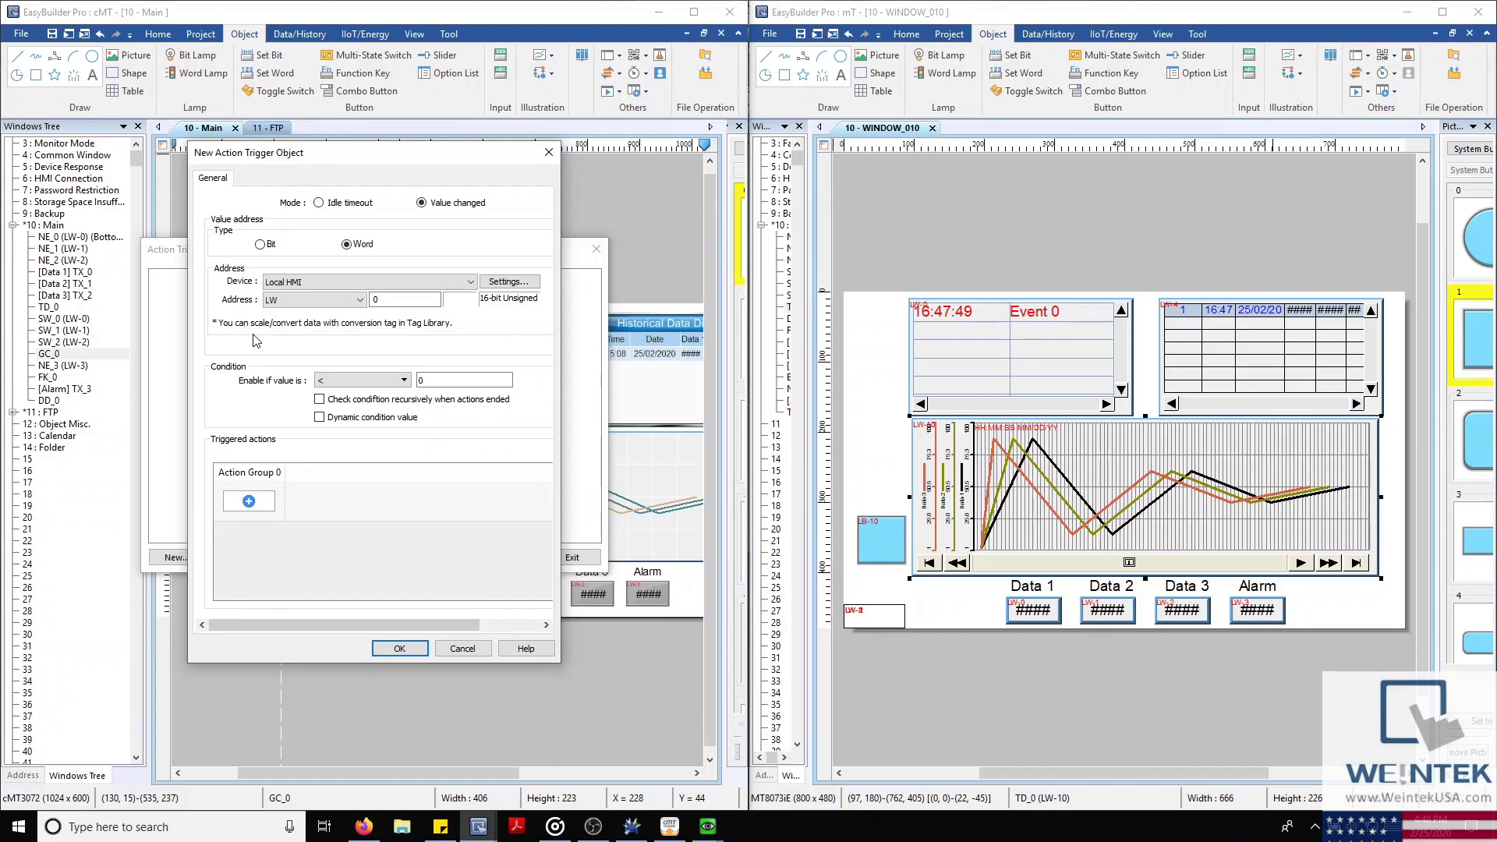
pyautogui.click(255, 504)
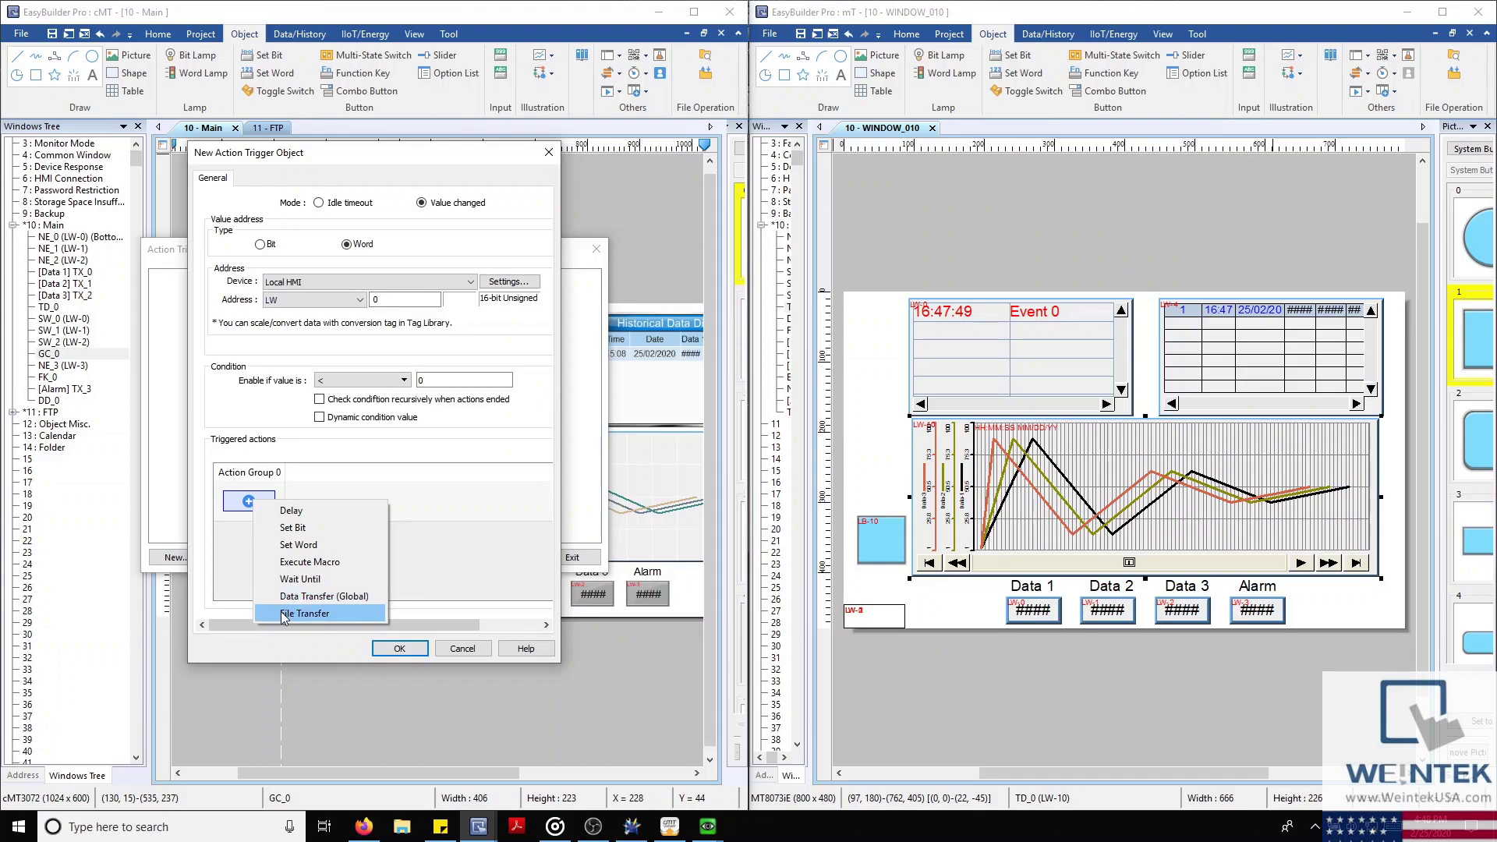
pyautogui.click(458, 651)
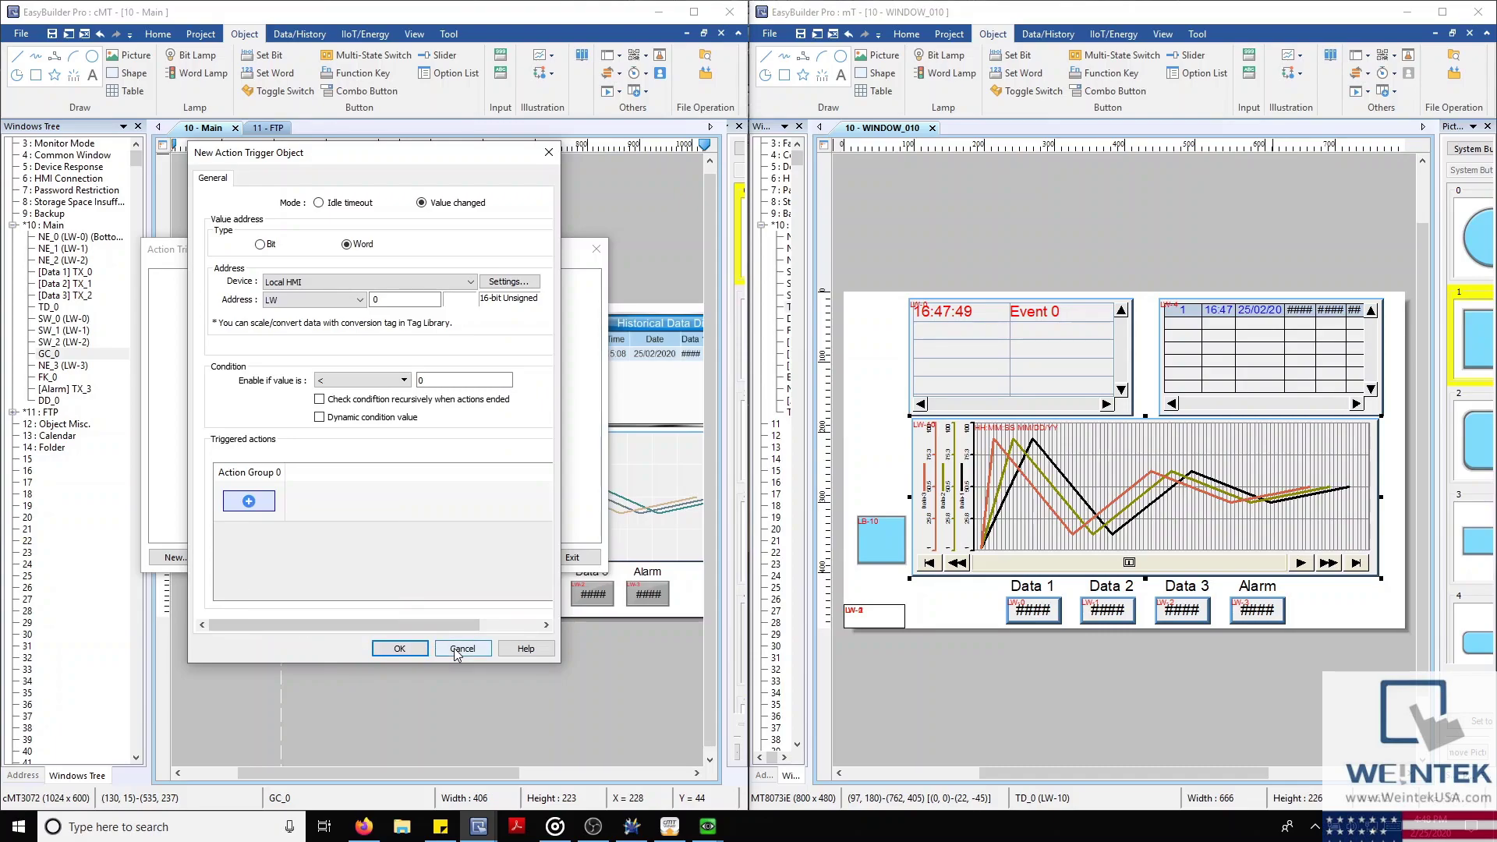
pyautogui.click(458, 651)
pyautogui.click(570, 558)
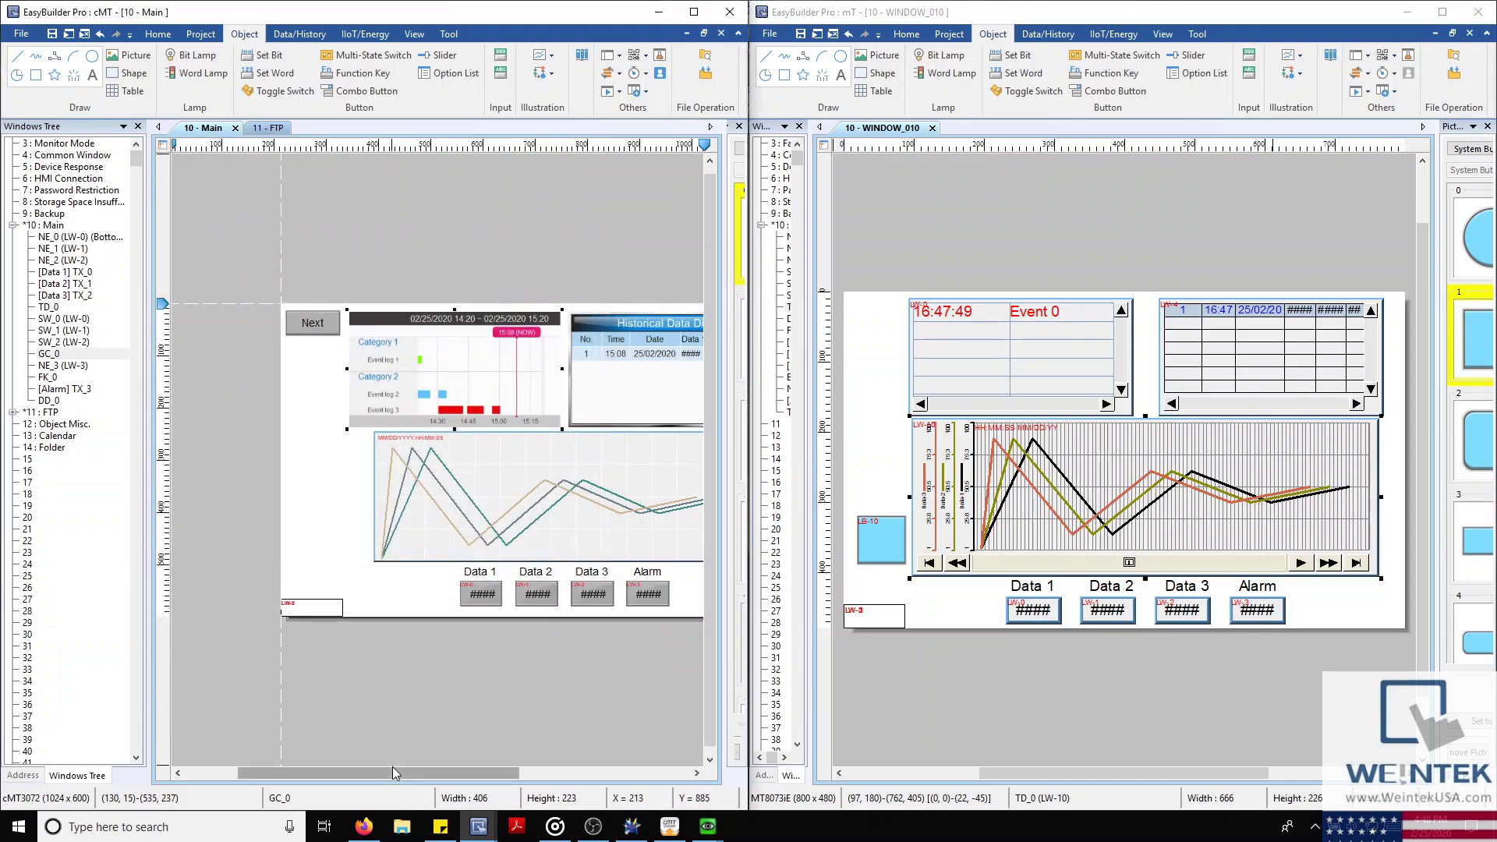
# On the 11 - FTP window, open the FTP Transfer button's file transfer settings
pyautogui.moveTo(392, 771); pyautogui.dragTo(443, 774)
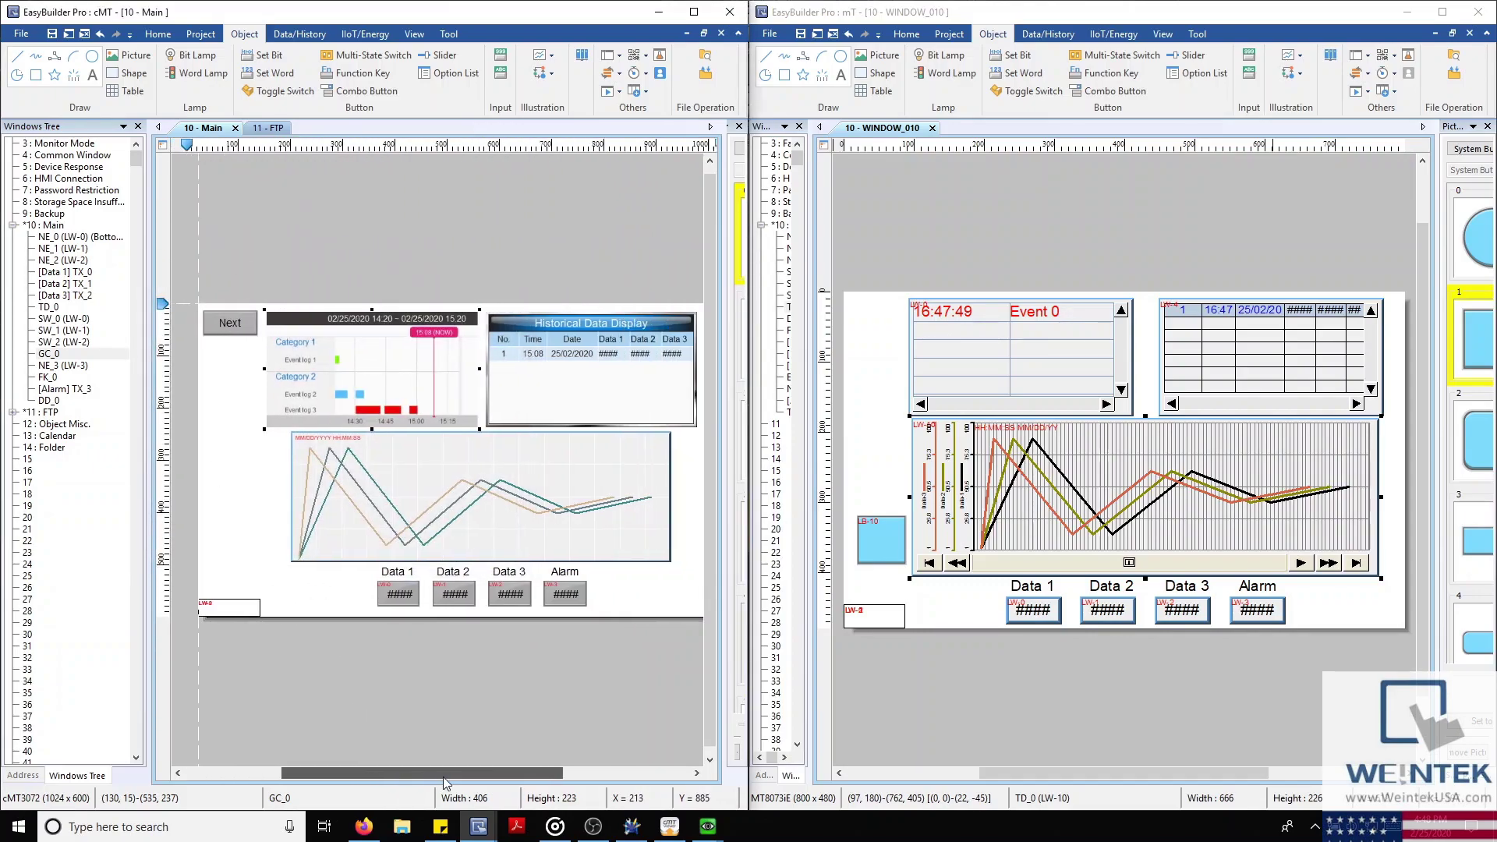
pyautogui.click(267, 128)
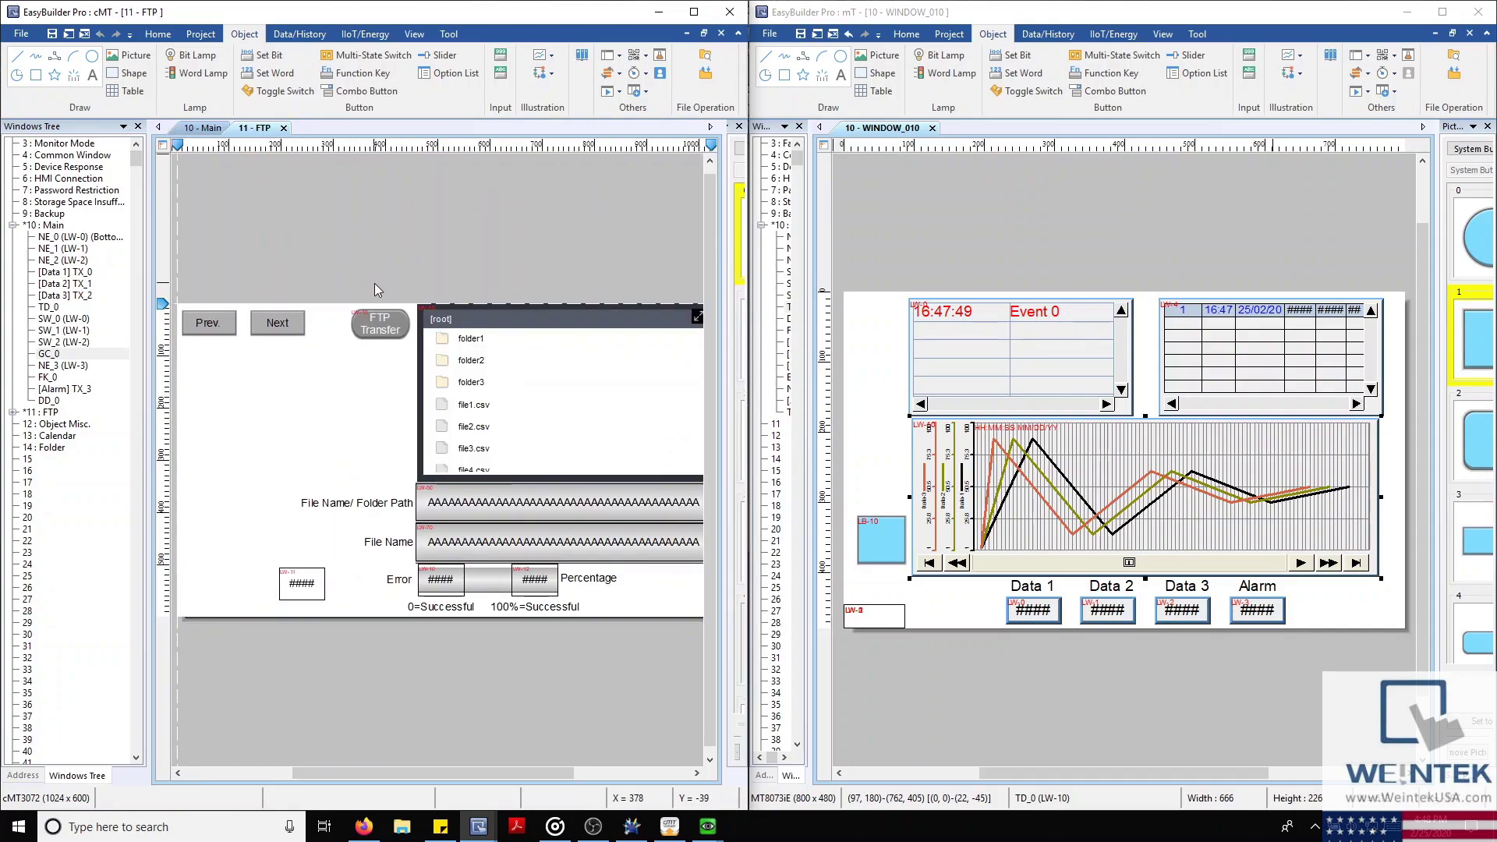
pyautogui.click(397, 323)
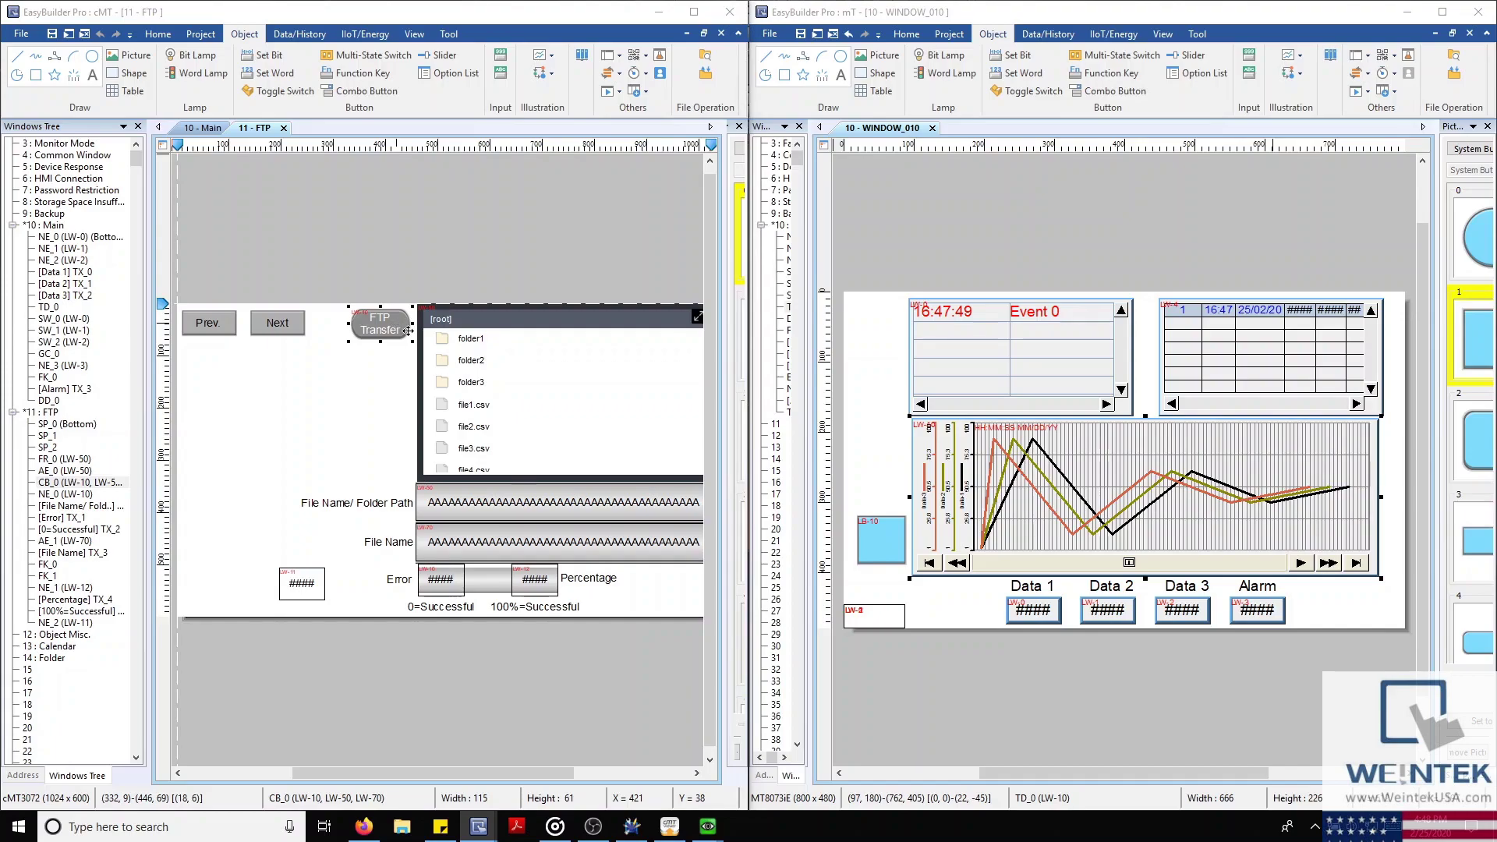
pyautogui.doubleClick(407, 330)
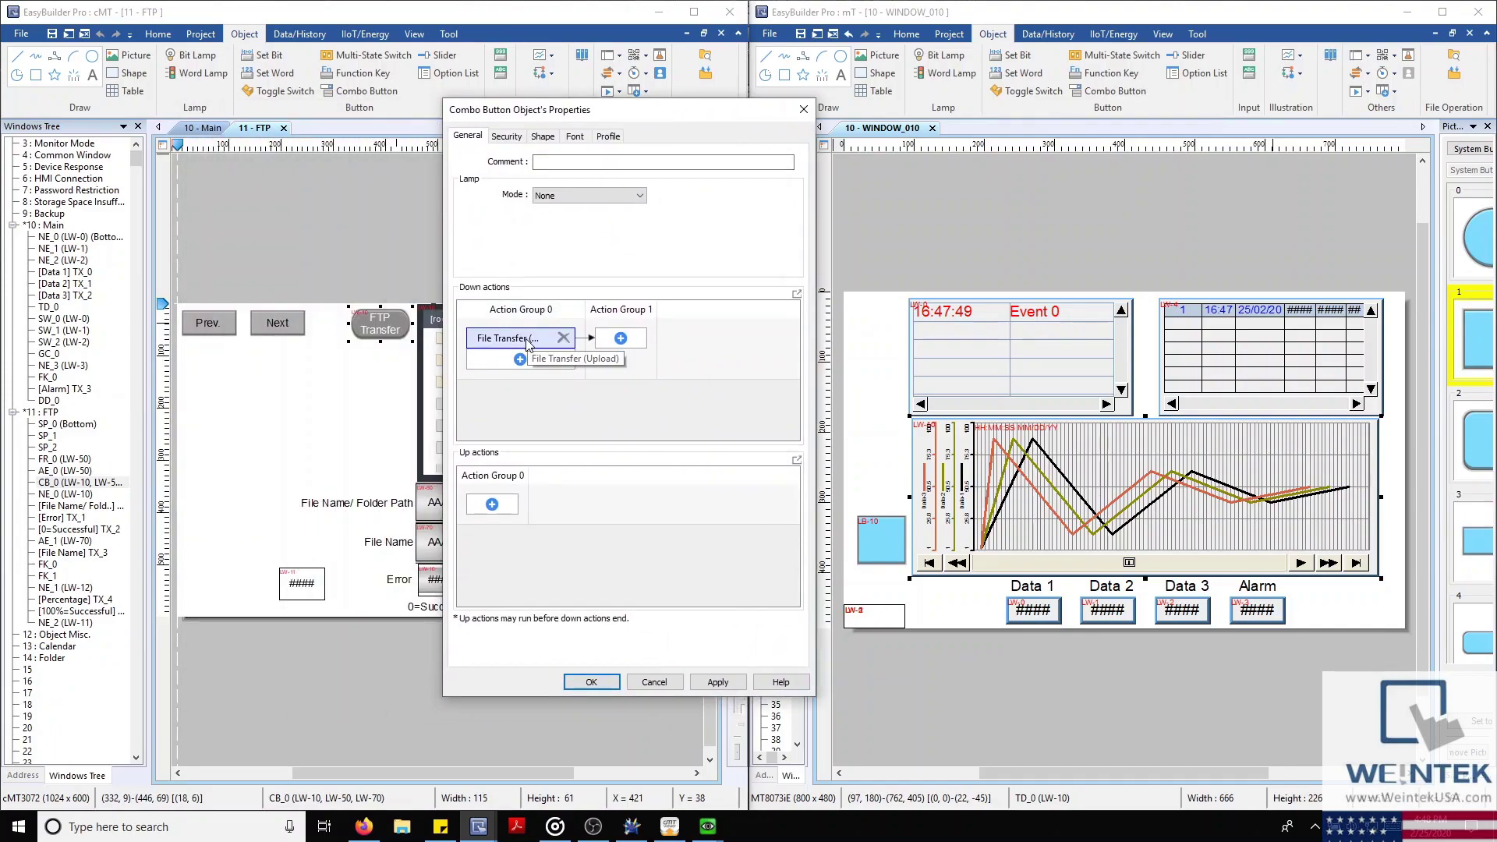
pyautogui.doubleClick(527, 340)
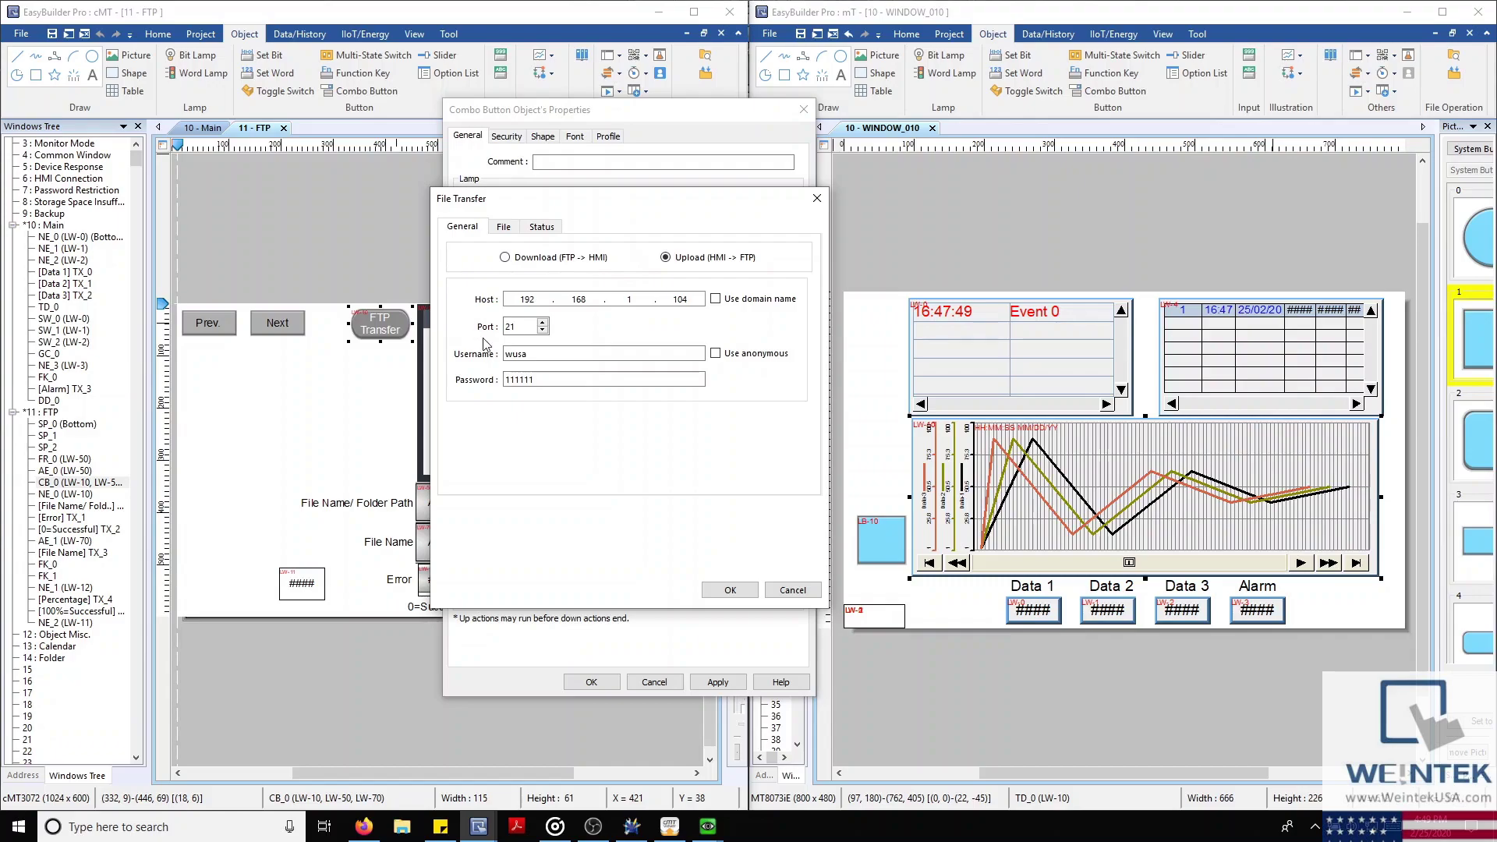
# Review the file path (HMI path LW 50) and transfer status settings, then cancel unchanged
pyautogui.click(504, 229)
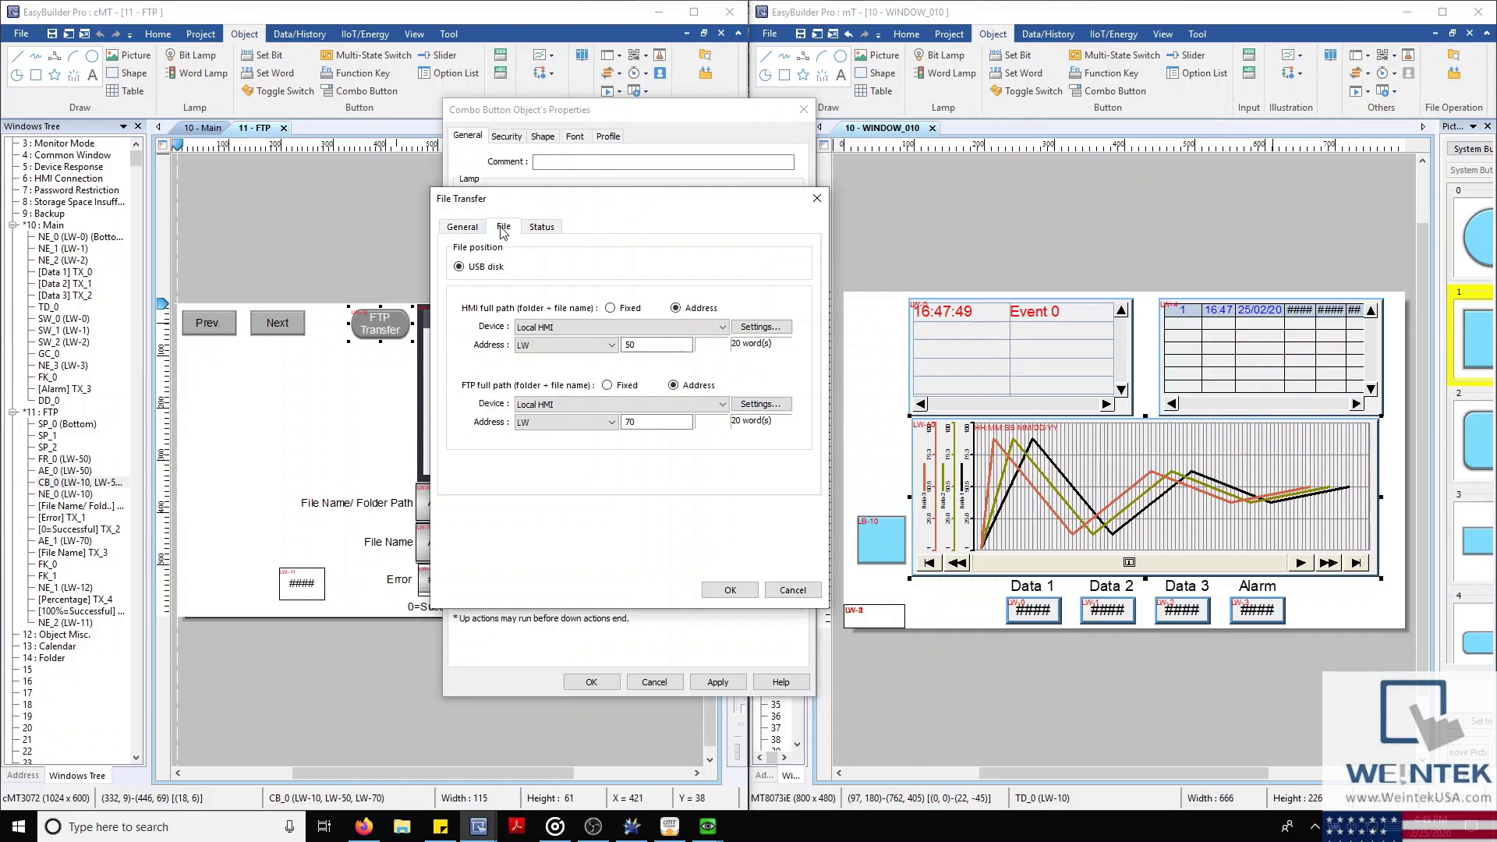
pyautogui.click(610, 308)
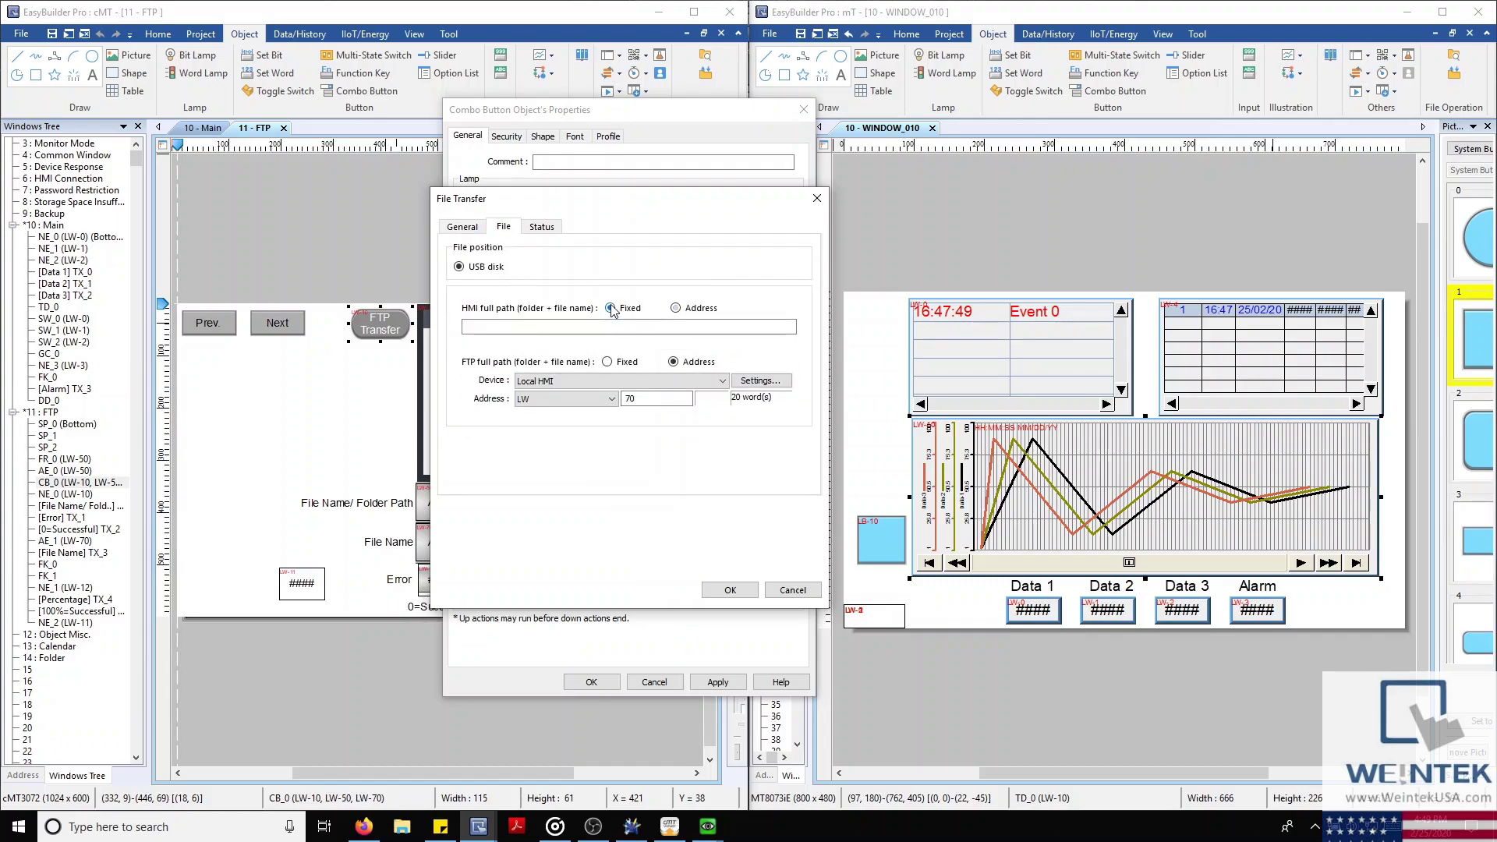
pyautogui.click(691, 311)
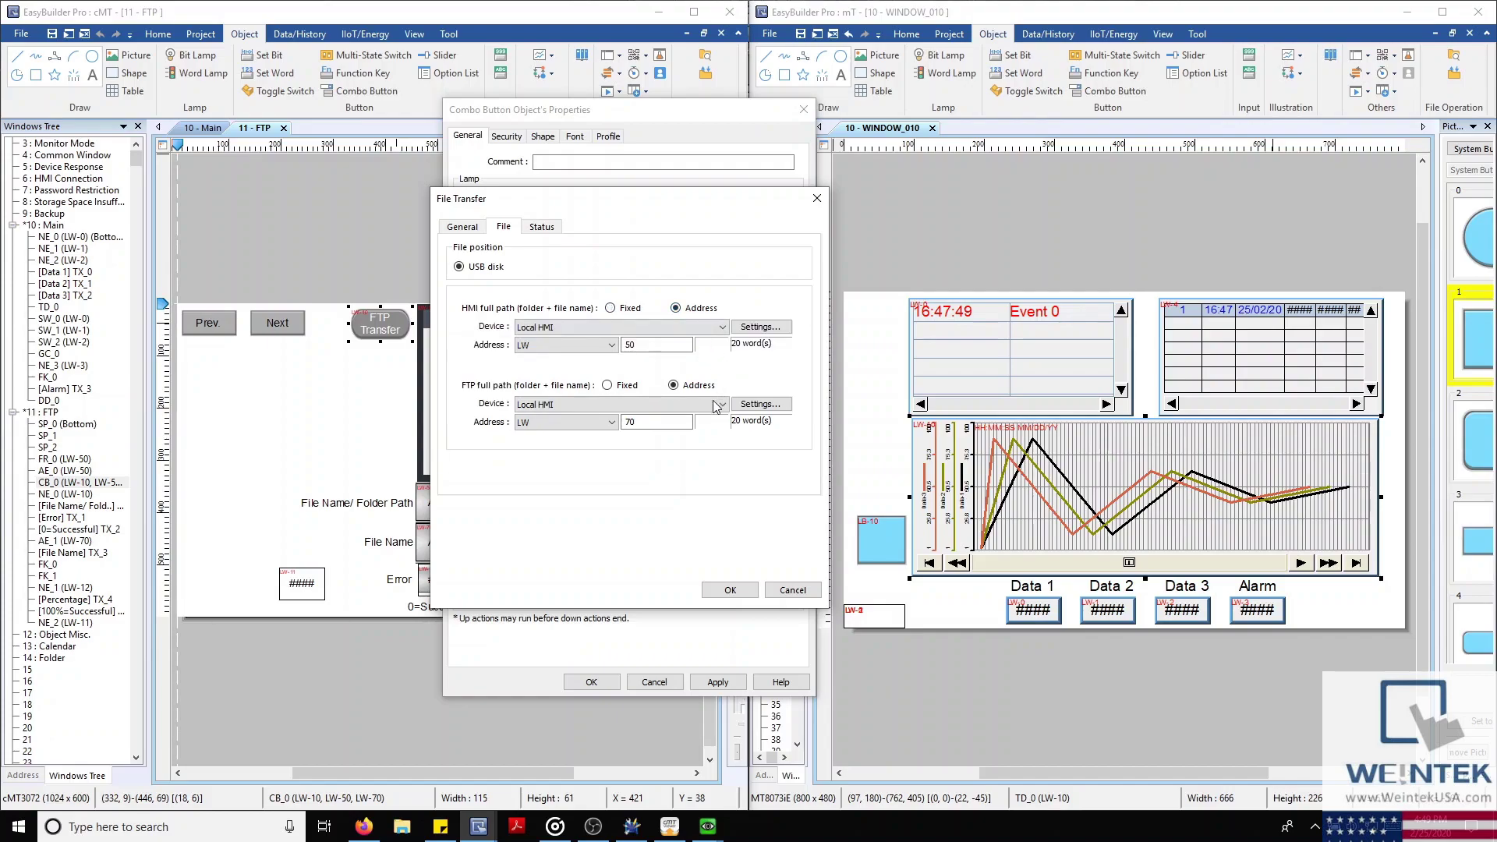
pyautogui.click(528, 228)
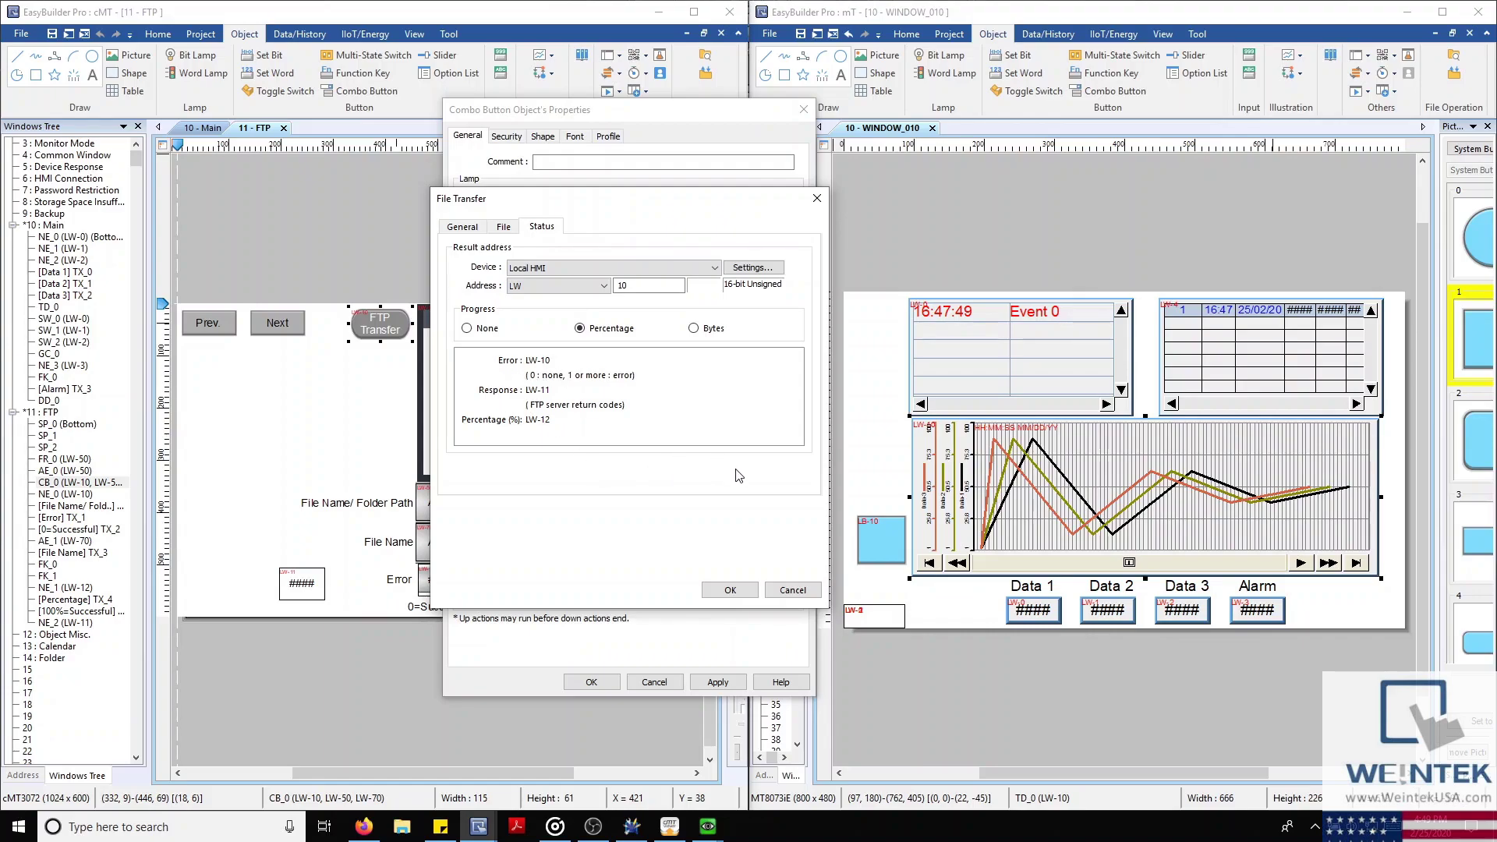
pyautogui.click(793, 590)
# Close the FTP Transfer button properties unchanged and bring the cMT3072 simulator forward
pyautogui.click(655, 682)
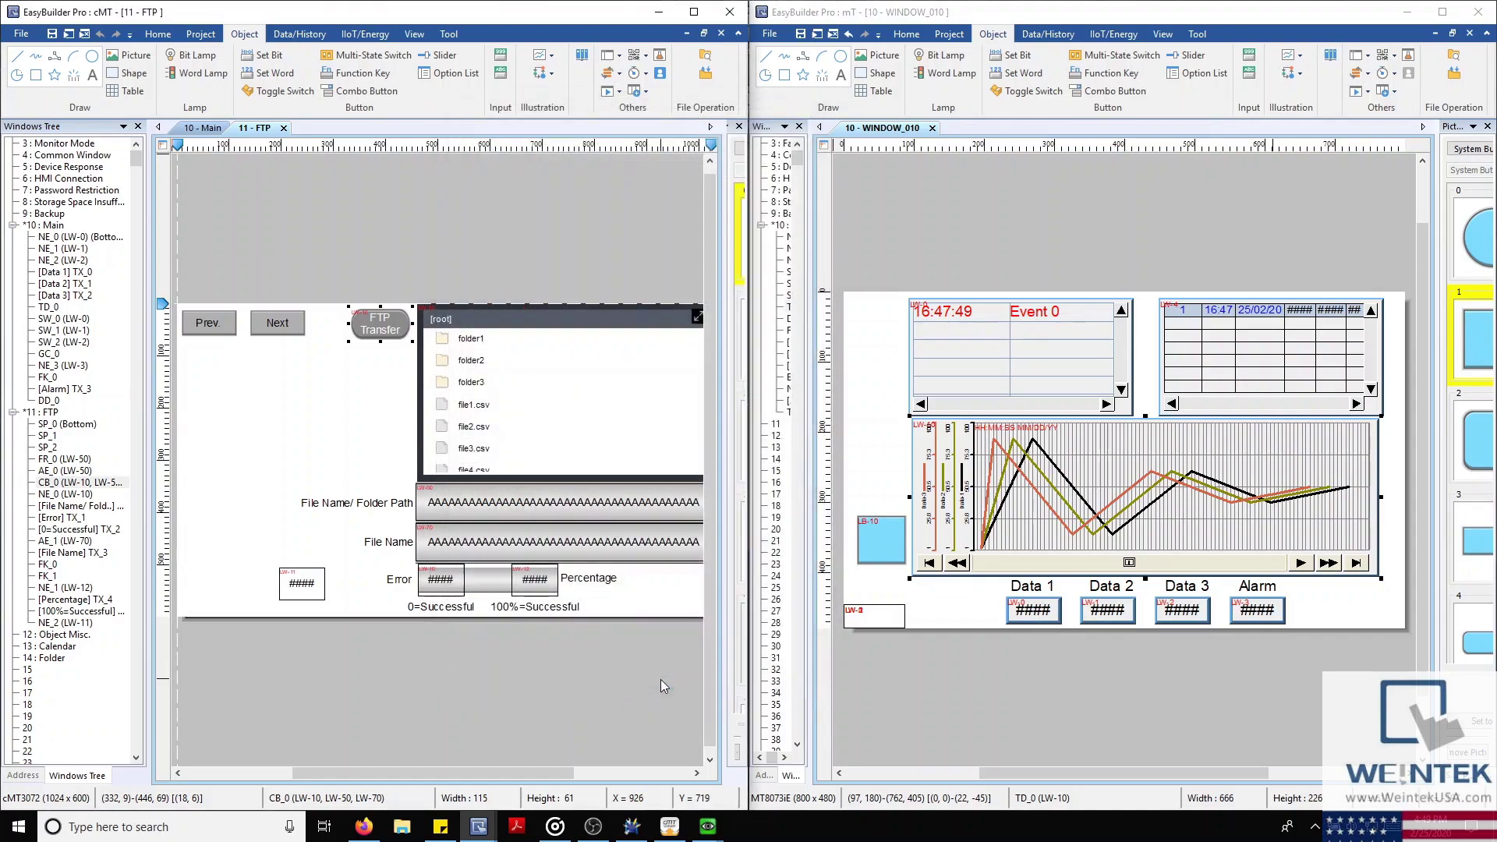
pyautogui.moveTo(507, 777); pyautogui.dragTo(563, 760)
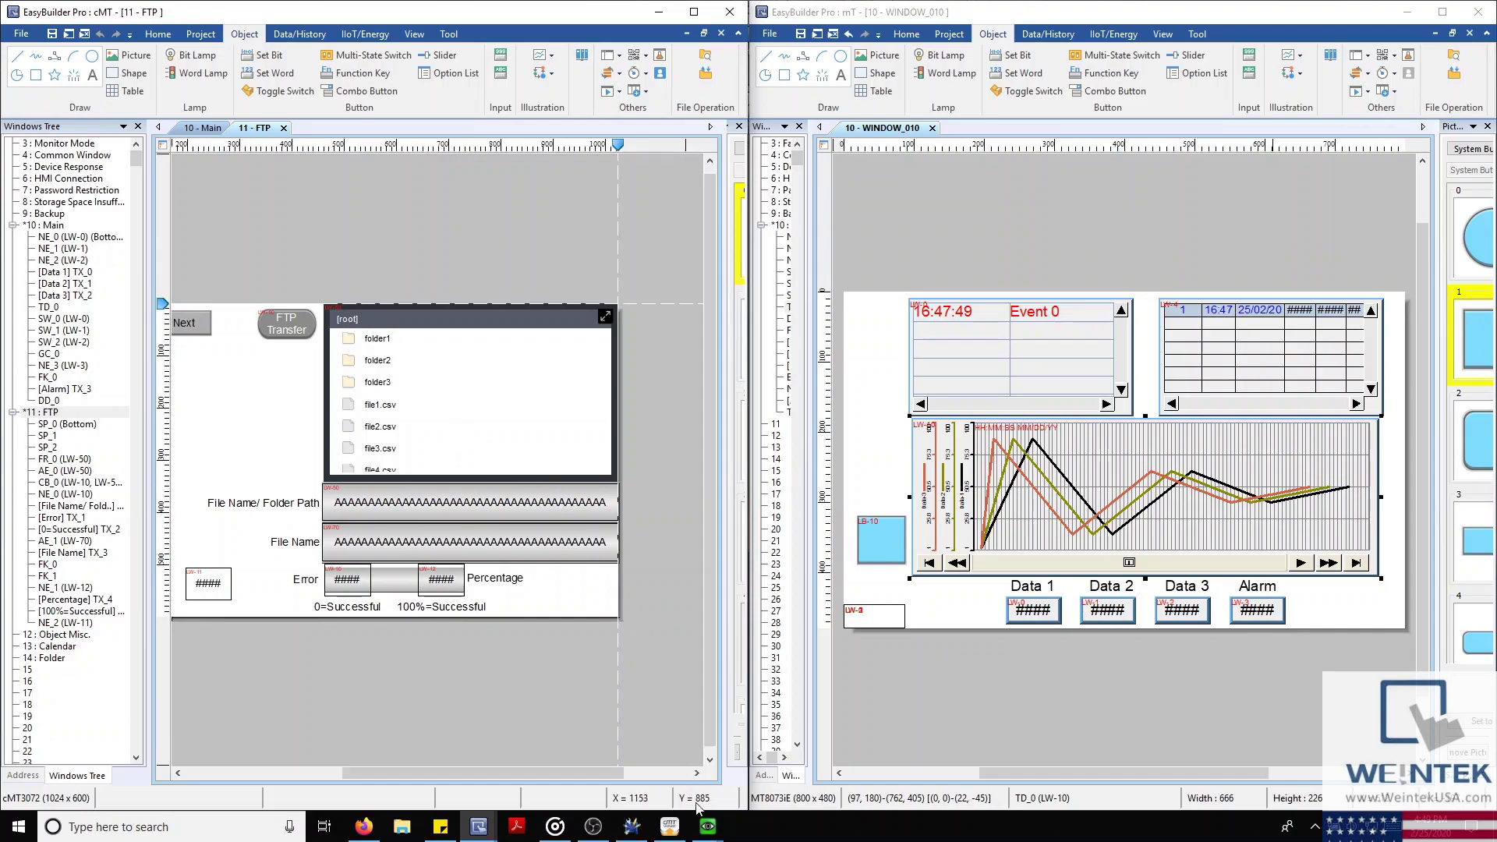
pyautogui.moveTo(706, 823)
pyautogui.click(780, 752)
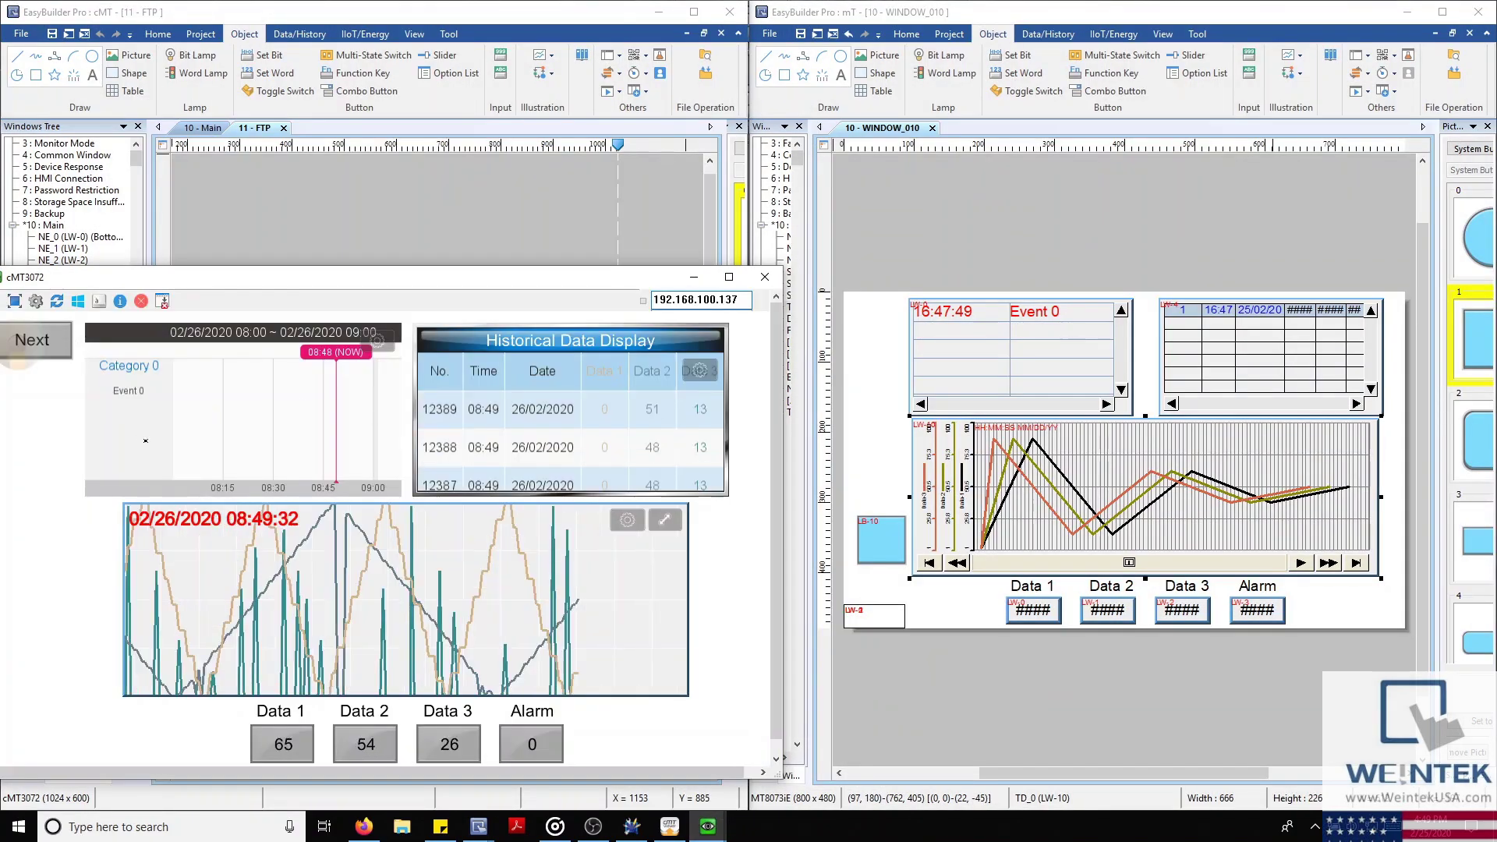
# Show the simulator's FTP Transfer page listing Wordlamp.pdf, then minimize the simulator
pyautogui.click(21, 351)
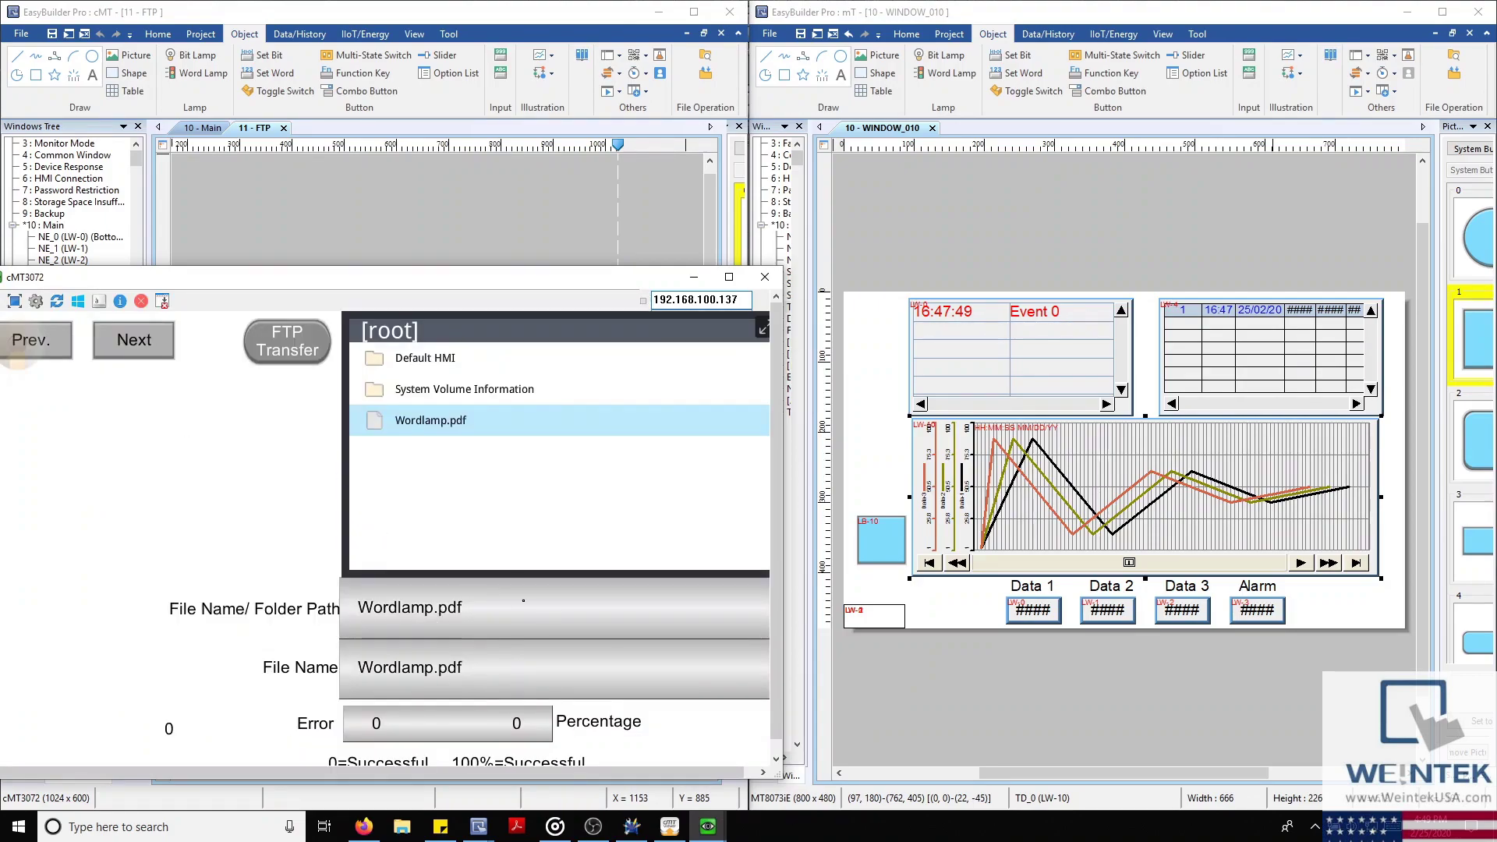
pyautogui.click(690, 279)
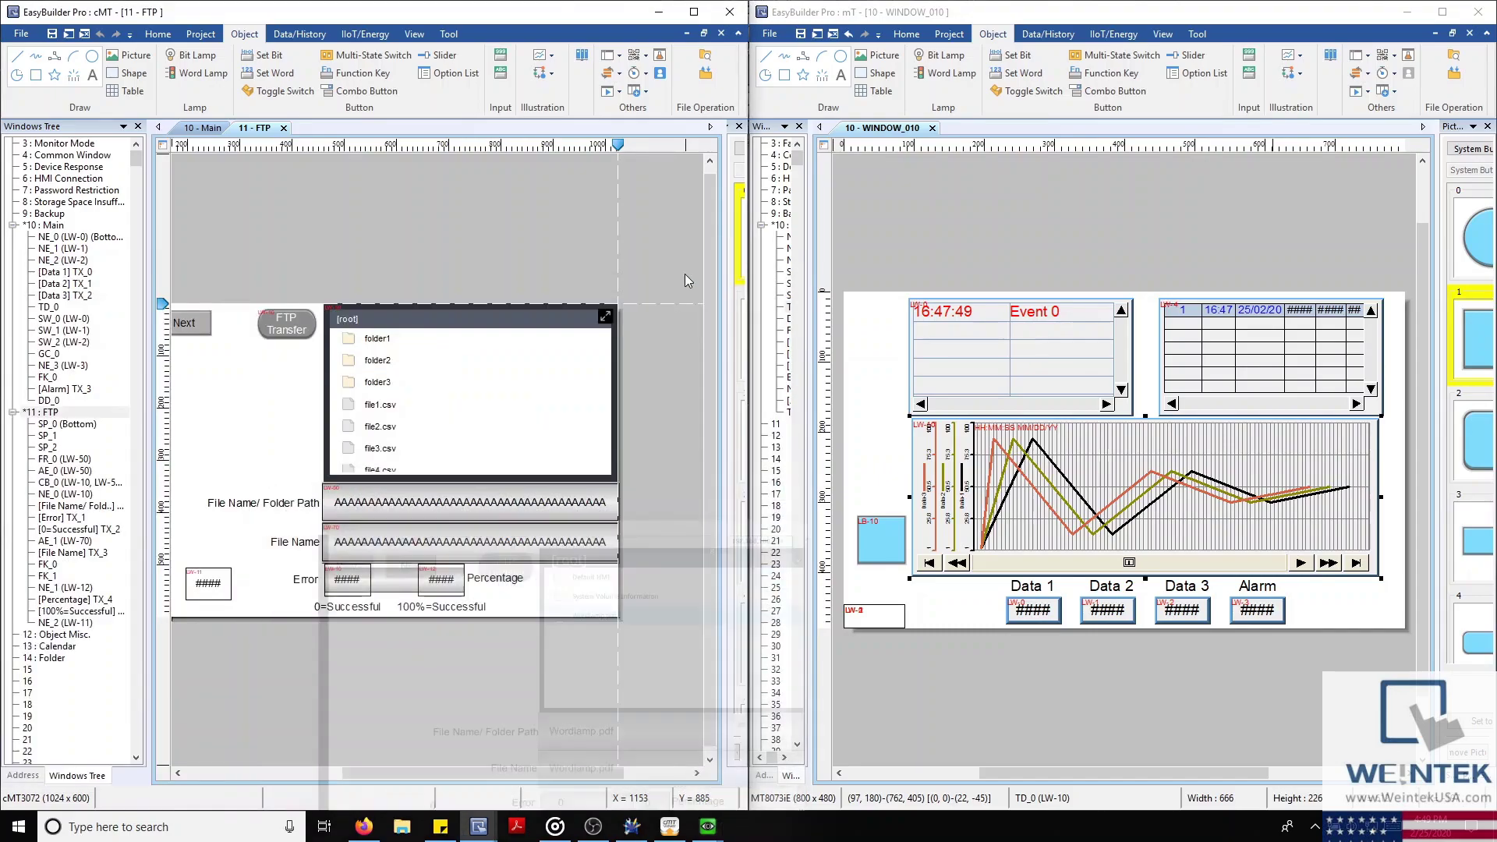
pyautogui.moveTo(546, 768); pyautogui.dragTo(497, 771)
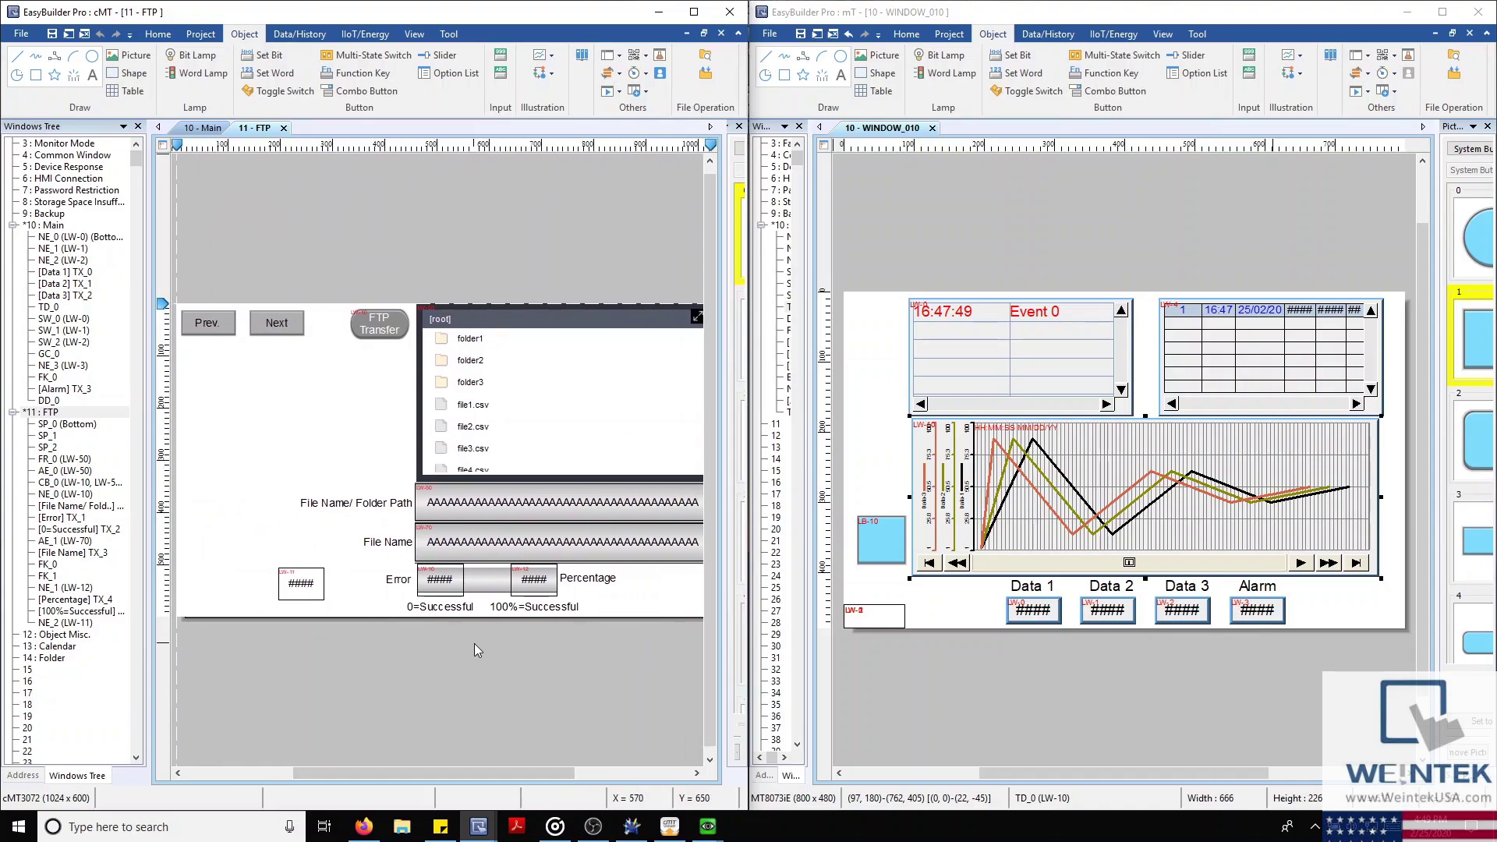
# Collapse Main and FTP in the Windows Tree and open 12 : Object Misc
pyautogui.click(12, 225)
pyautogui.click(13, 237)
pyautogui.doubleClick(47, 249)
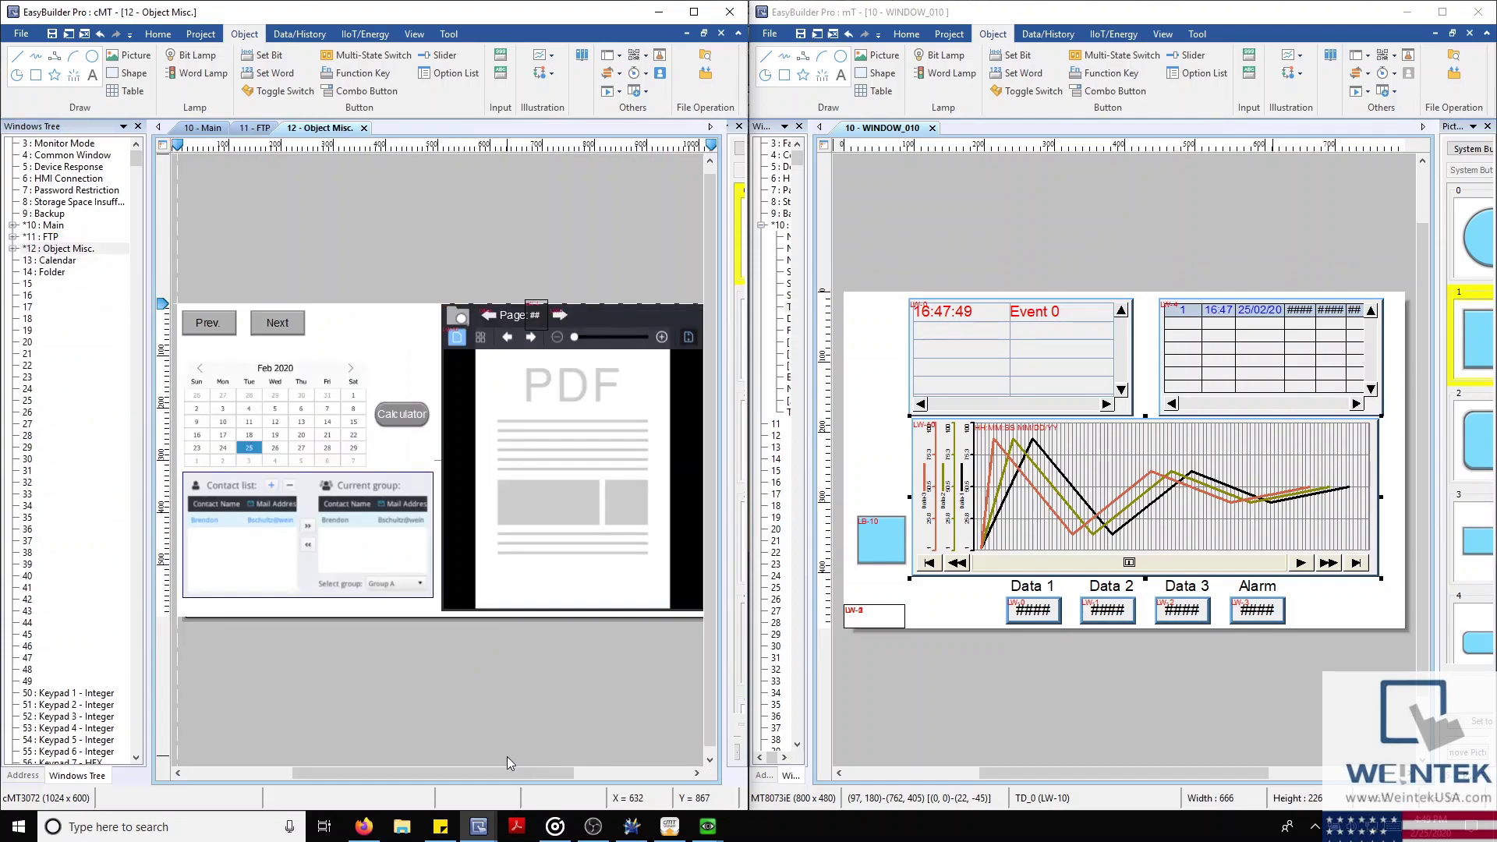
# Bring the cMT3072 simulator showing the Object Misc. page to the front
pyautogui.moveTo(672, 831)
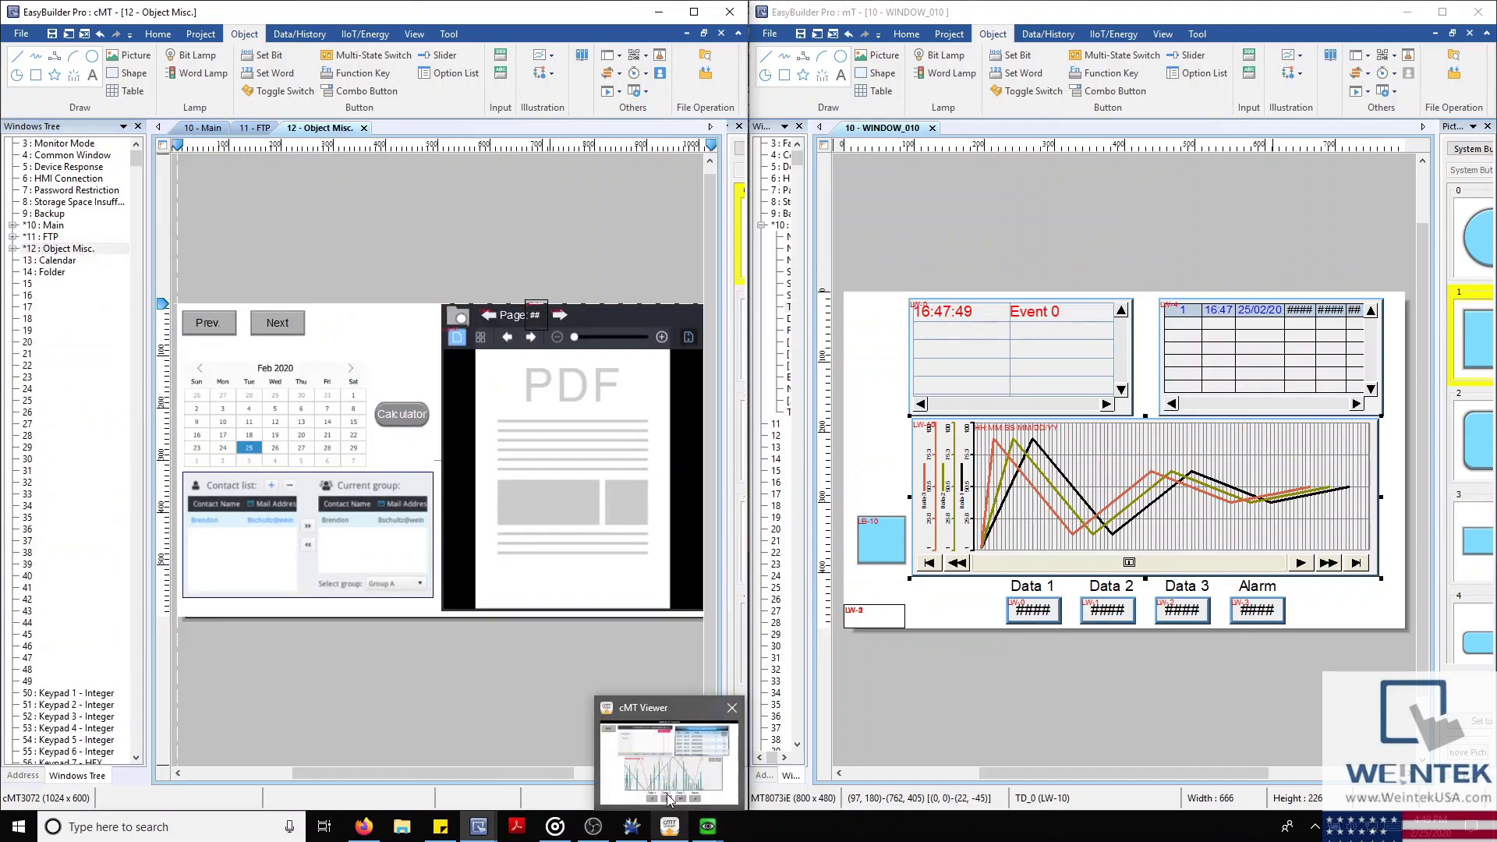
pyautogui.click(672, 753)
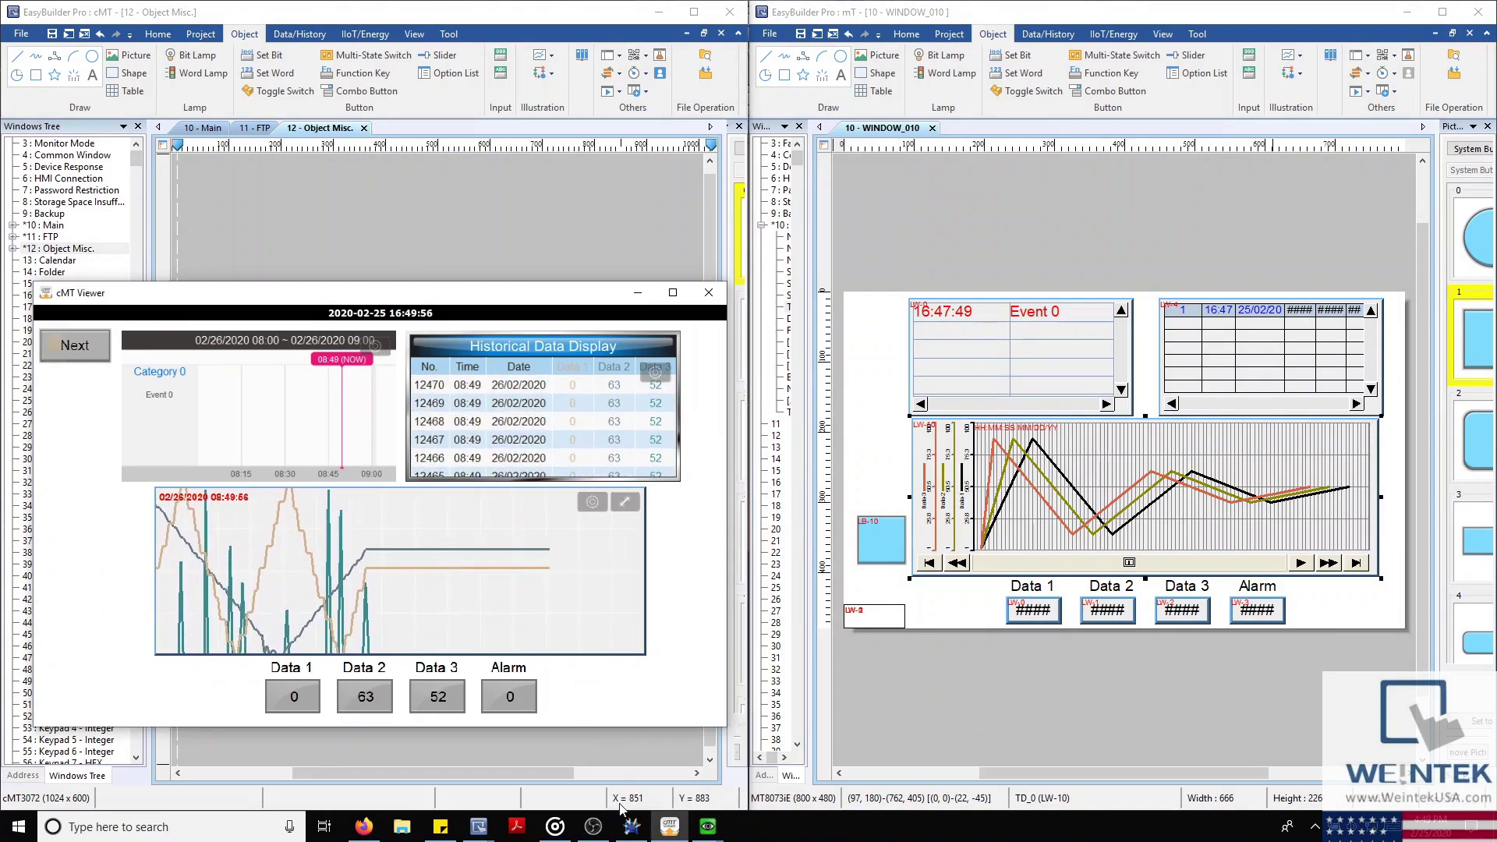
pyautogui.click(669, 826)
pyautogui.moveTo(711, 836)
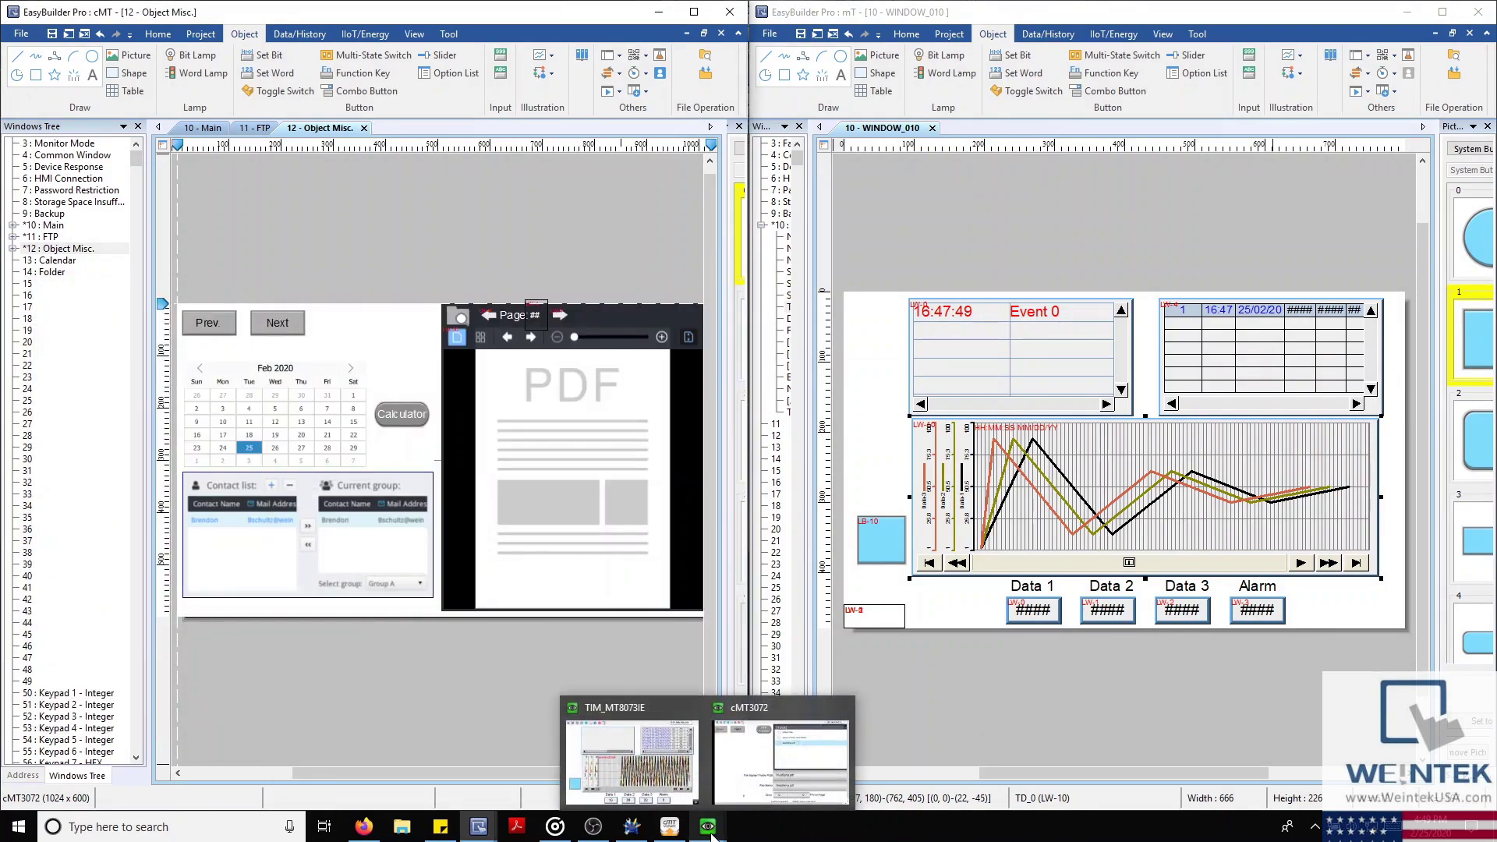
pyautogui.click(744, 805)
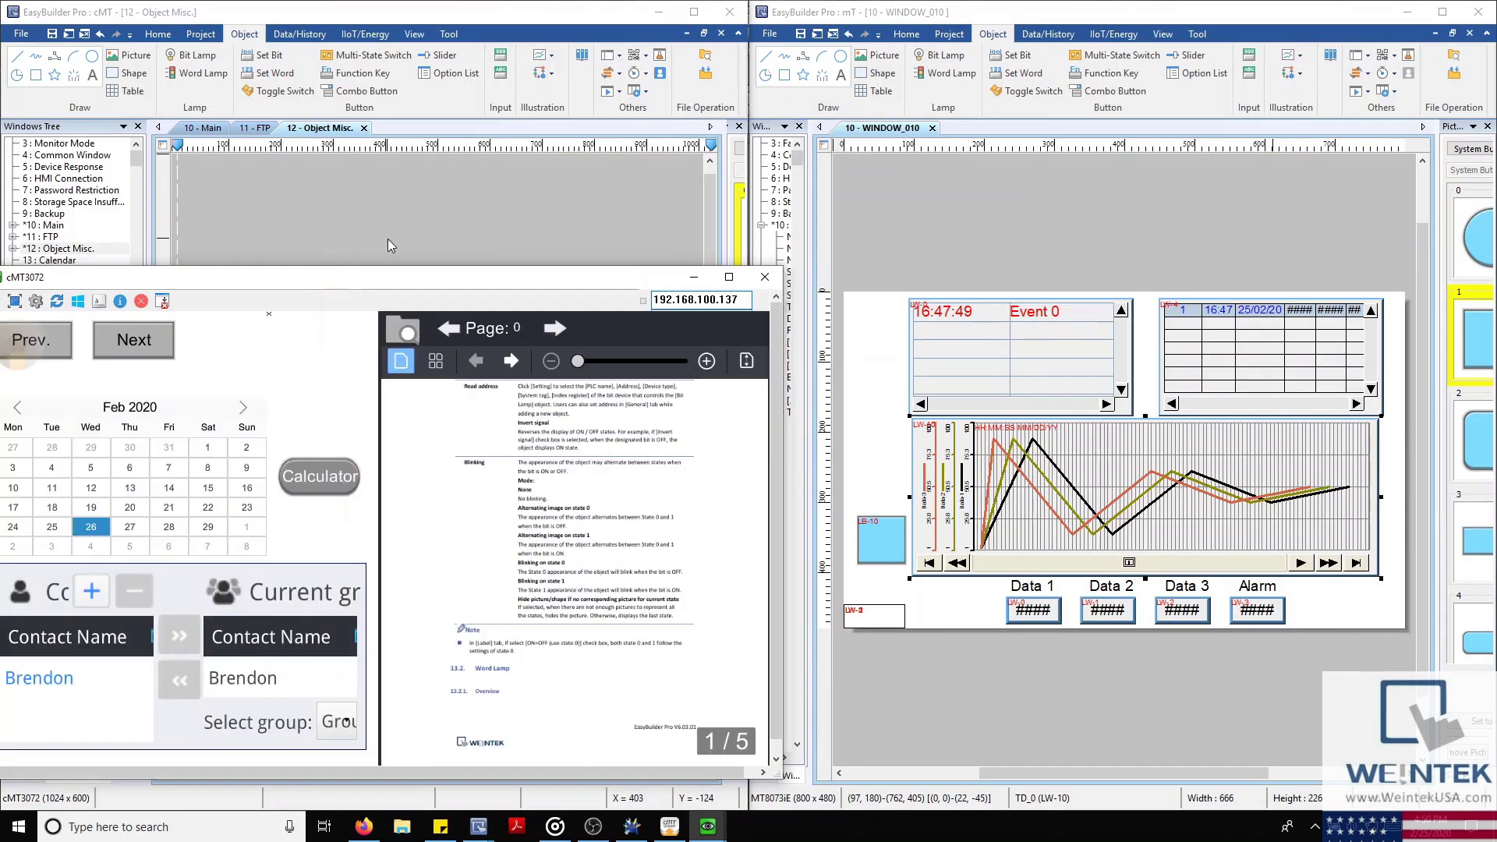
pyautogui.click(409, 242)
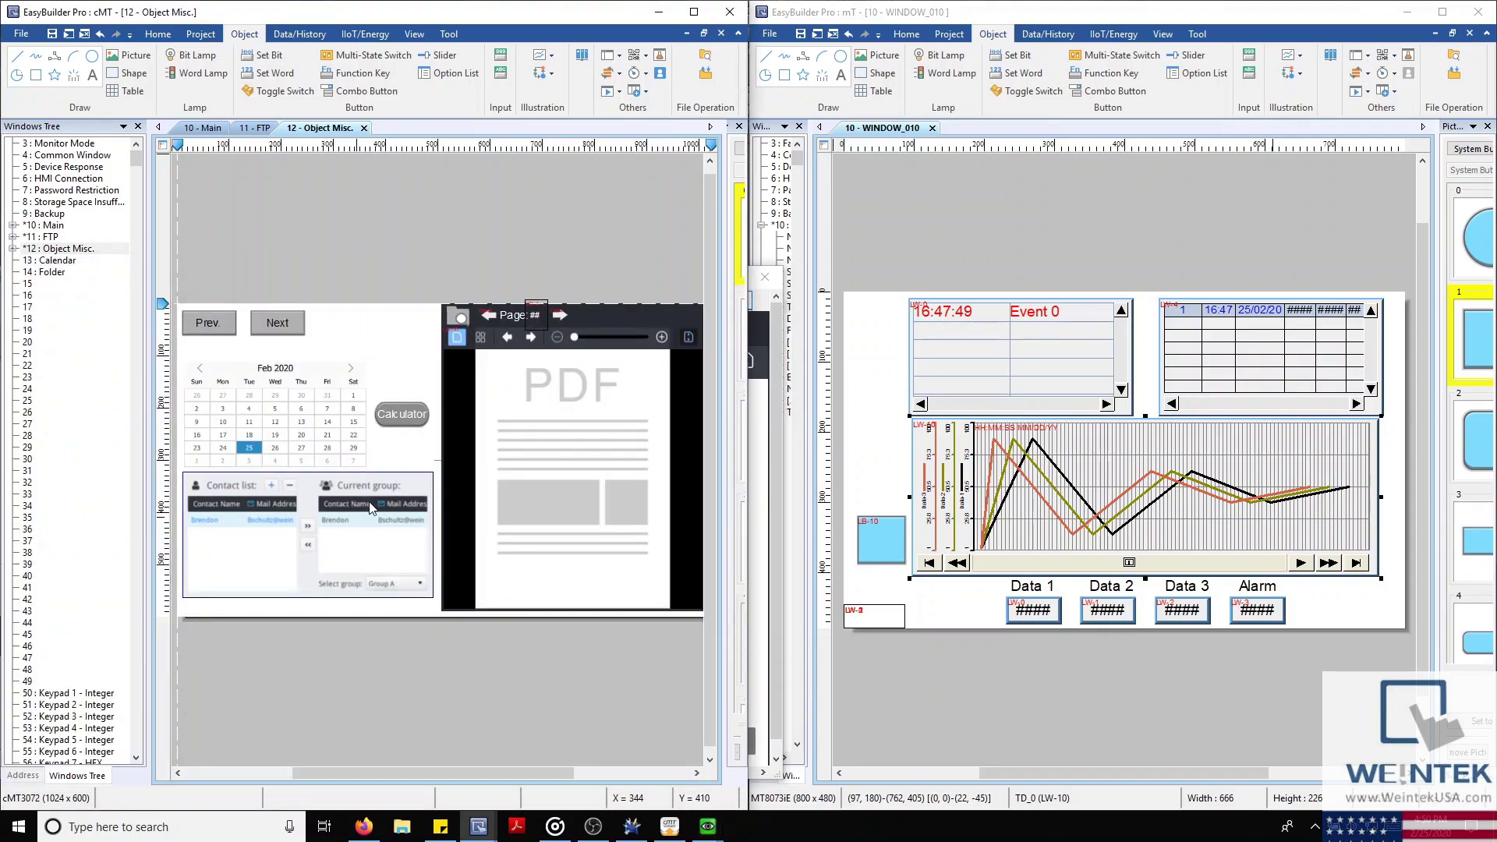
pyautogui.moveTo(707, 824)
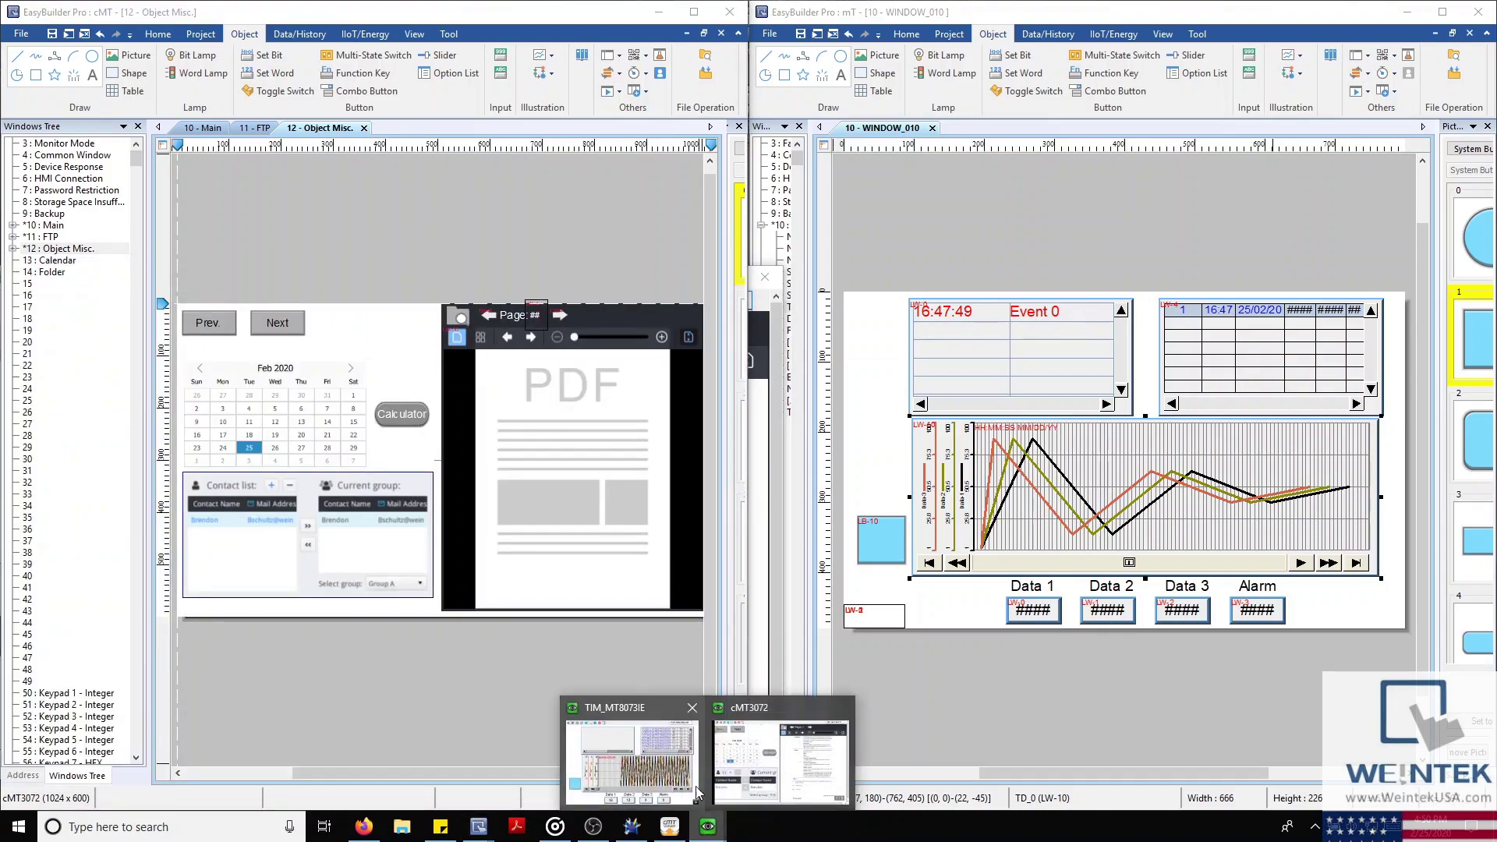
pyautogui.click(758, 786)
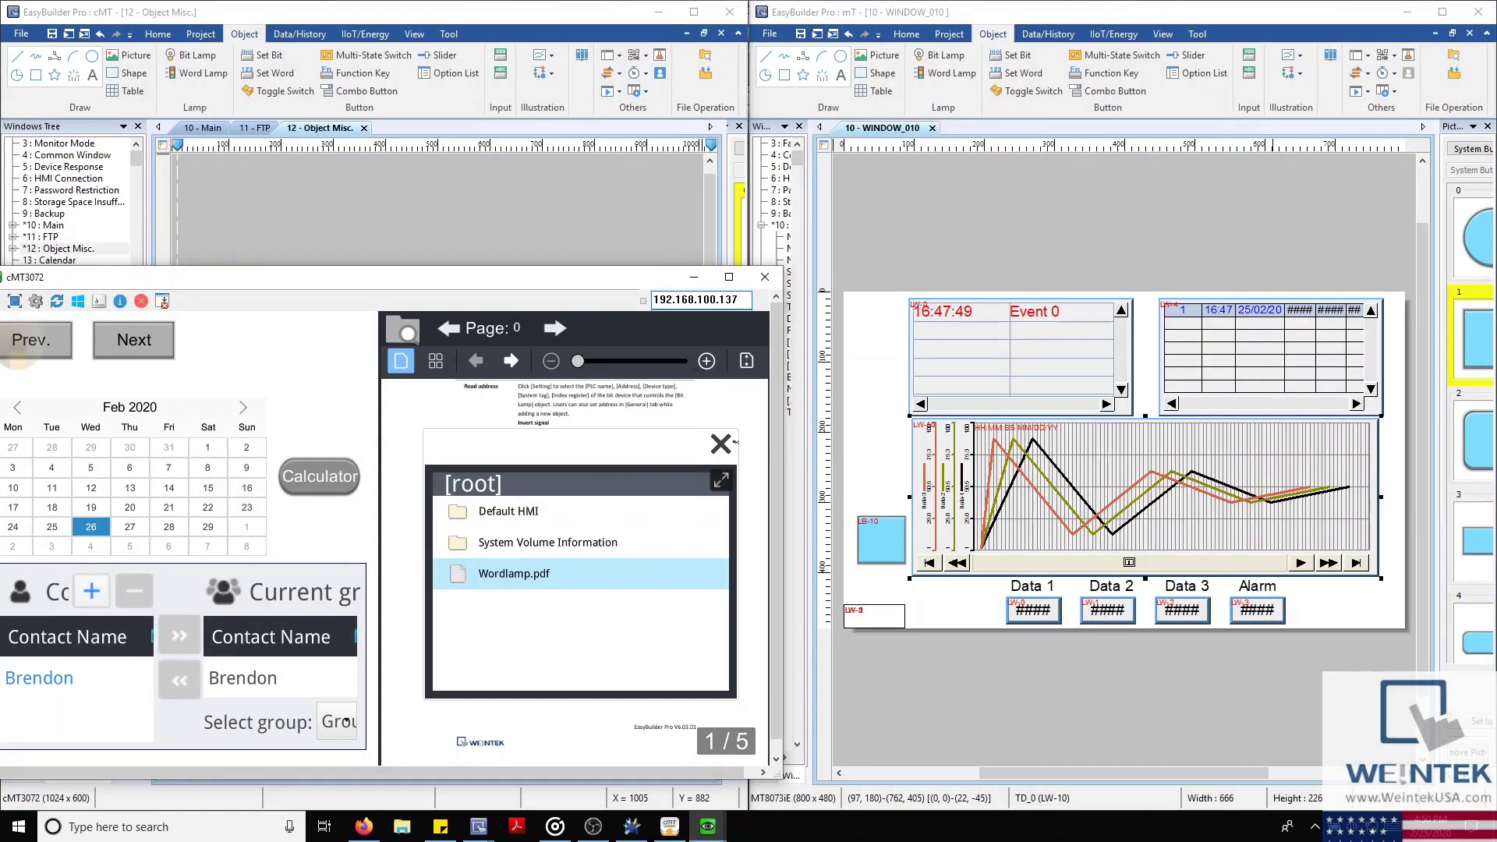
# Close the file browser to show PDF page 2/5 and centre the cMT3072 simulator window
pyautogui.click(722, 444)
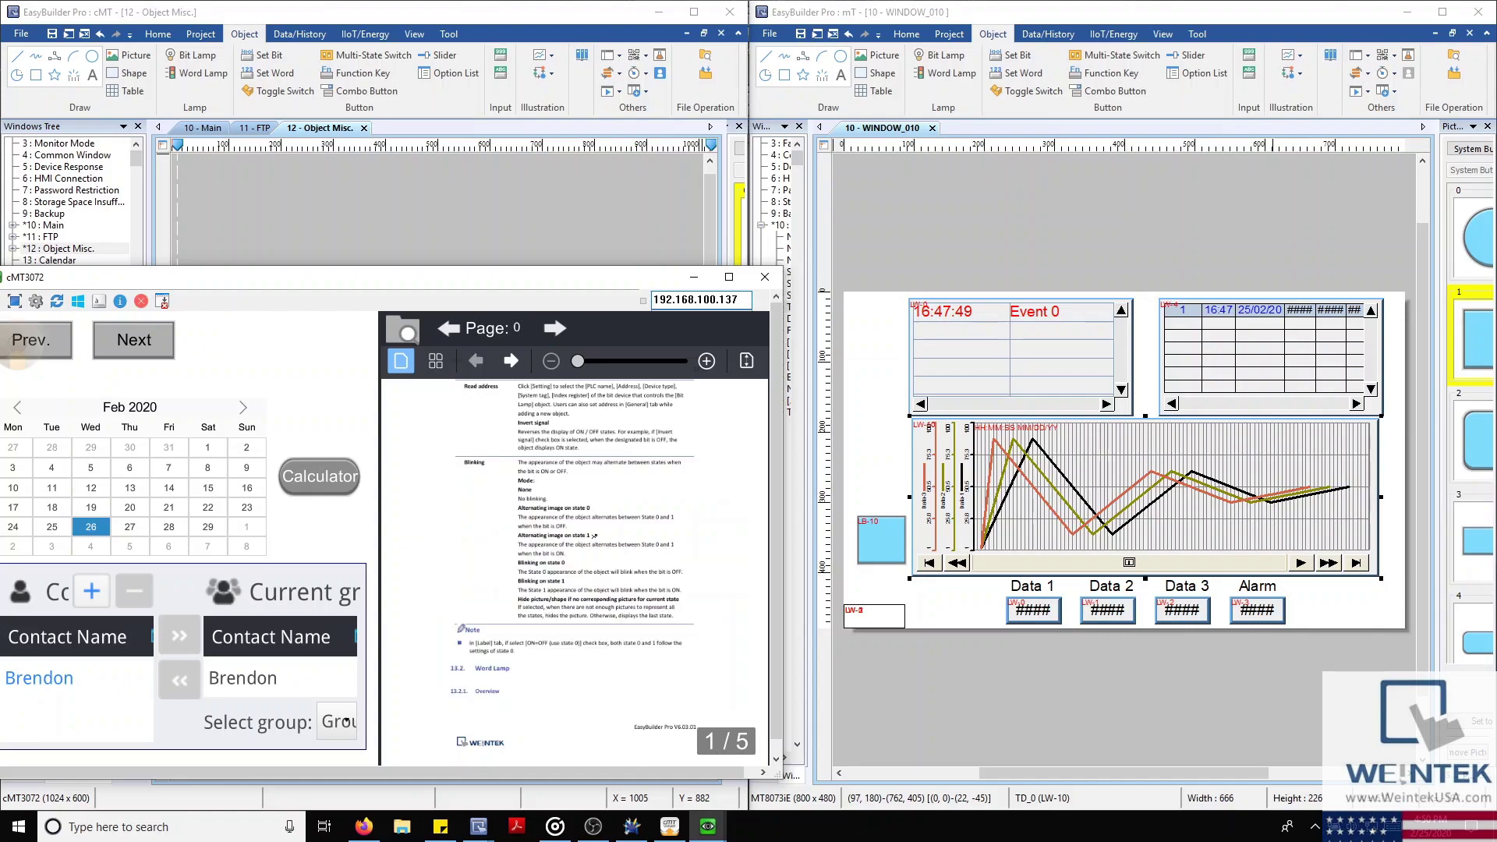
pyautogui.moveTo(231, 281); pyautogui.dragTo(151, 275)
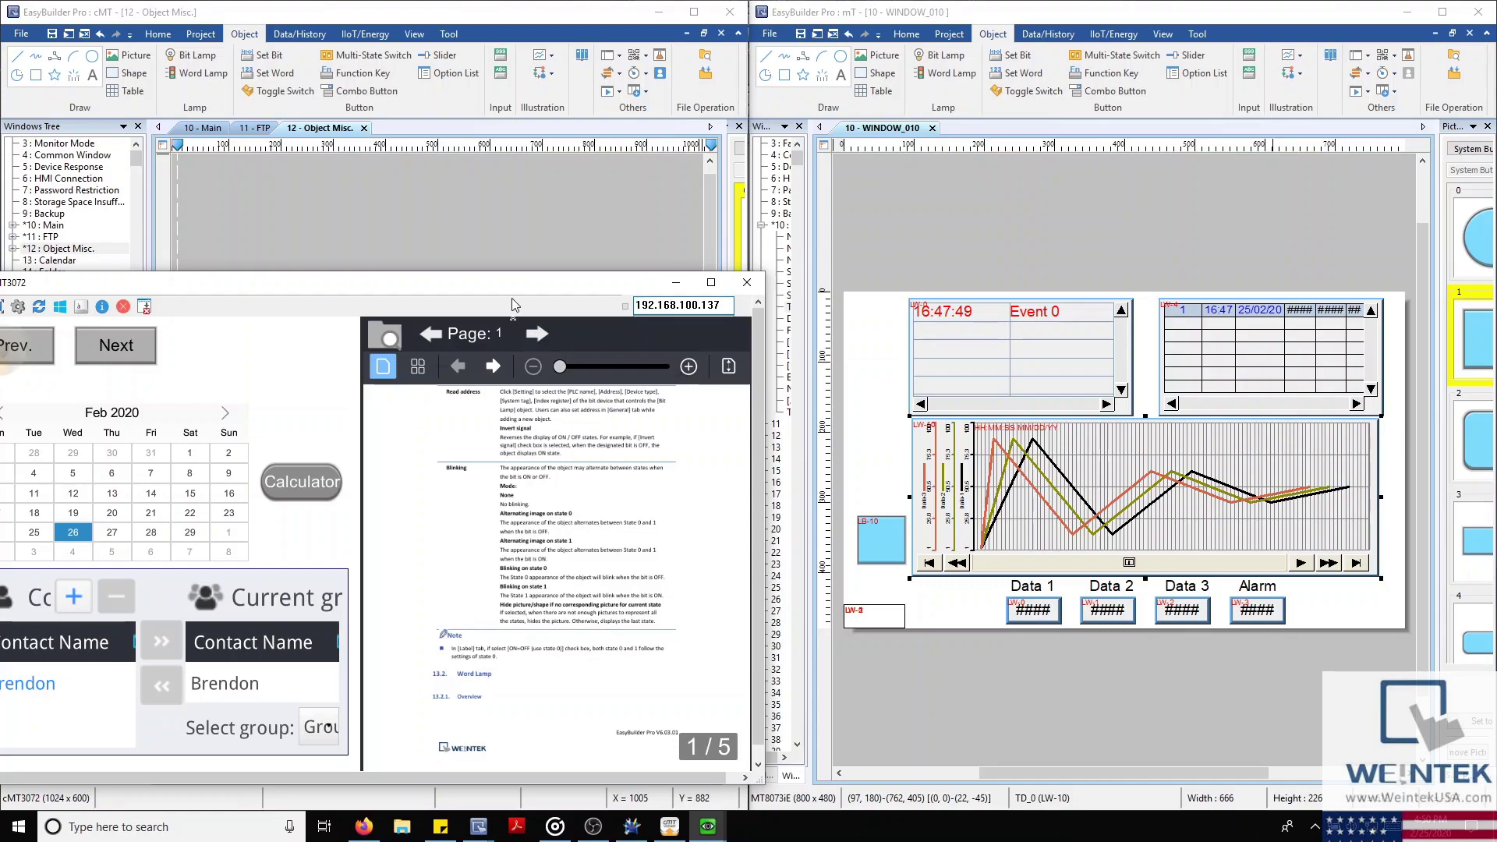
pyautogui.moveTo(521, 289); pyautogui.dragTo(579, 278)
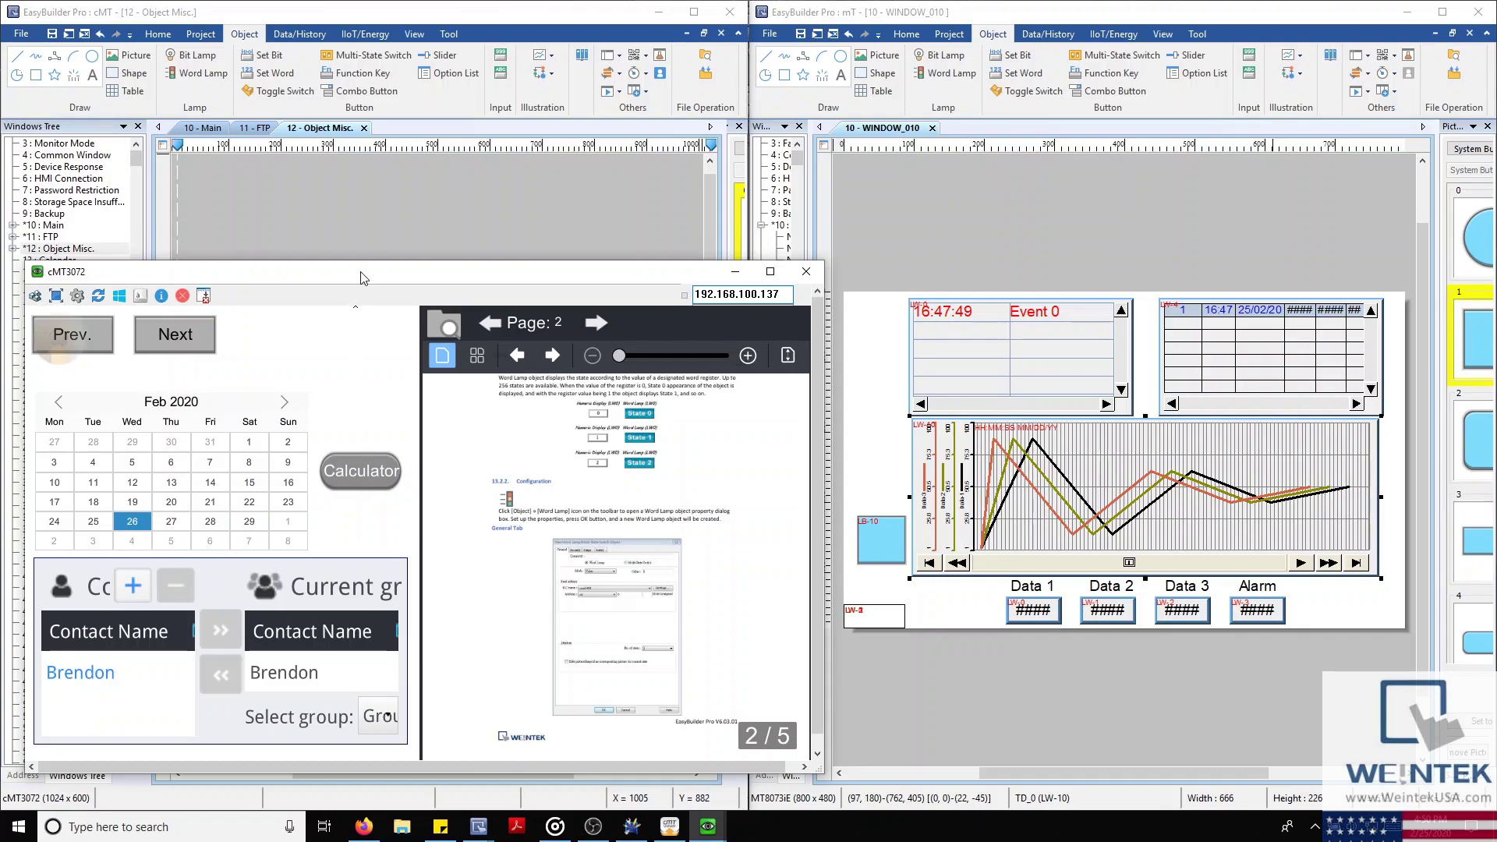
pyautogui.moveTo(361, 278); pyautogui.dragTo(803, 225)
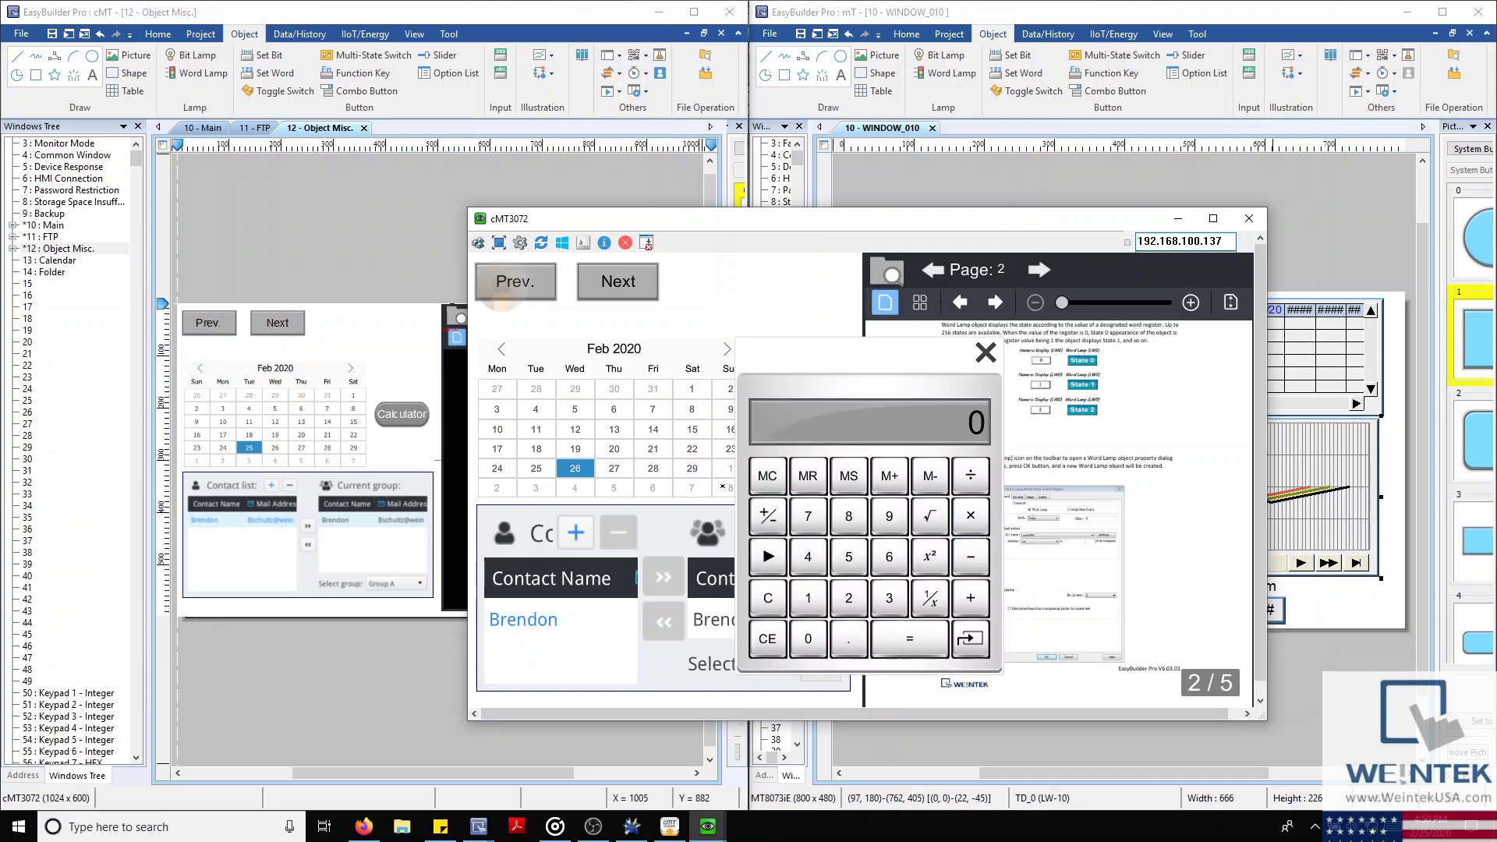
# Check the Calculator key's 'Display calculator window' setting, then close the simulator's calculator popup
pyautogui.click(402, 416)
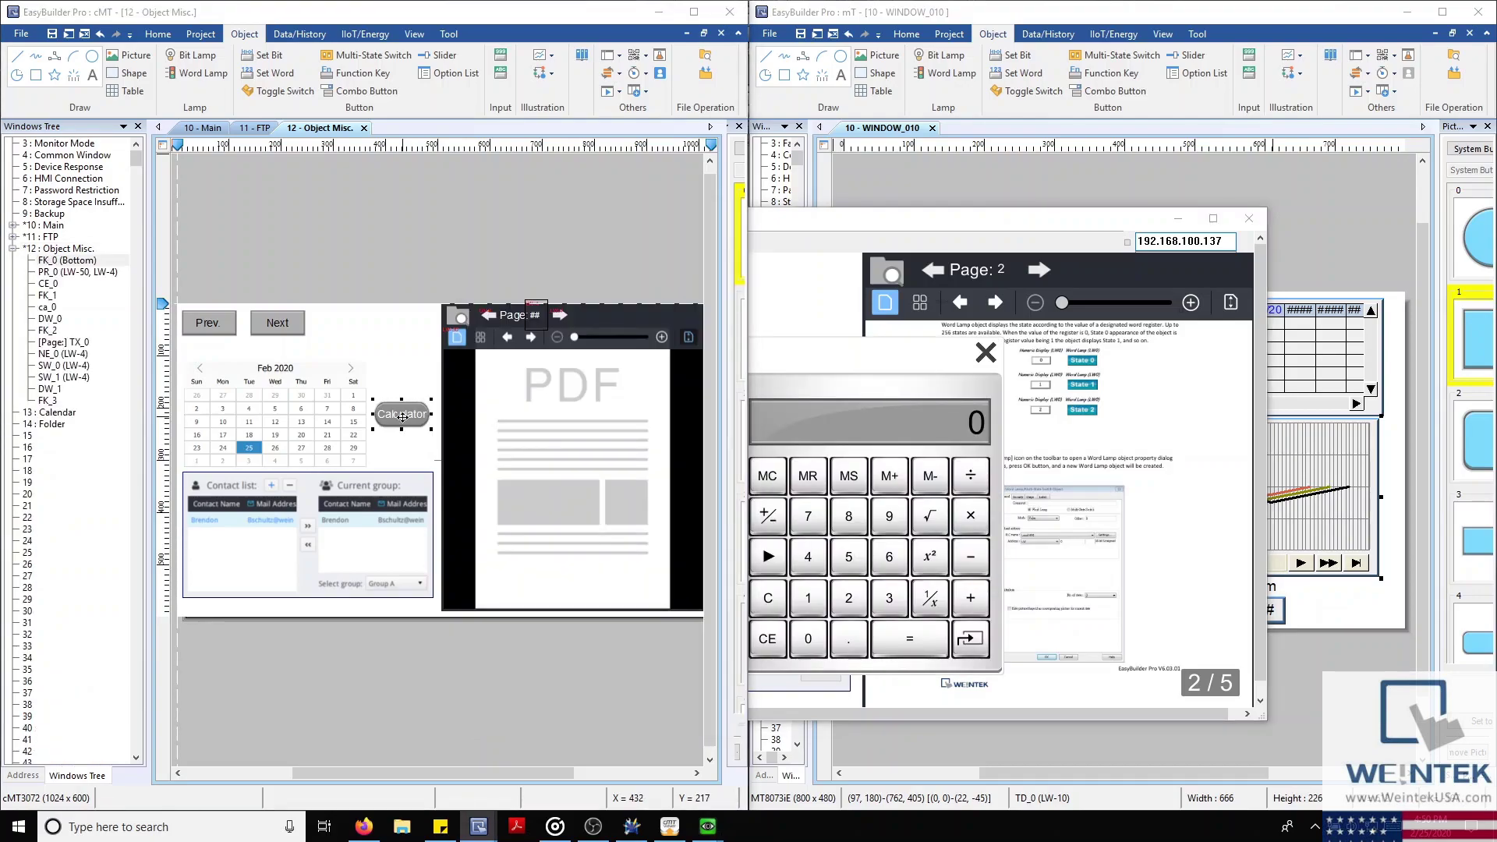
pyautogui.doubleClick(402, 415)
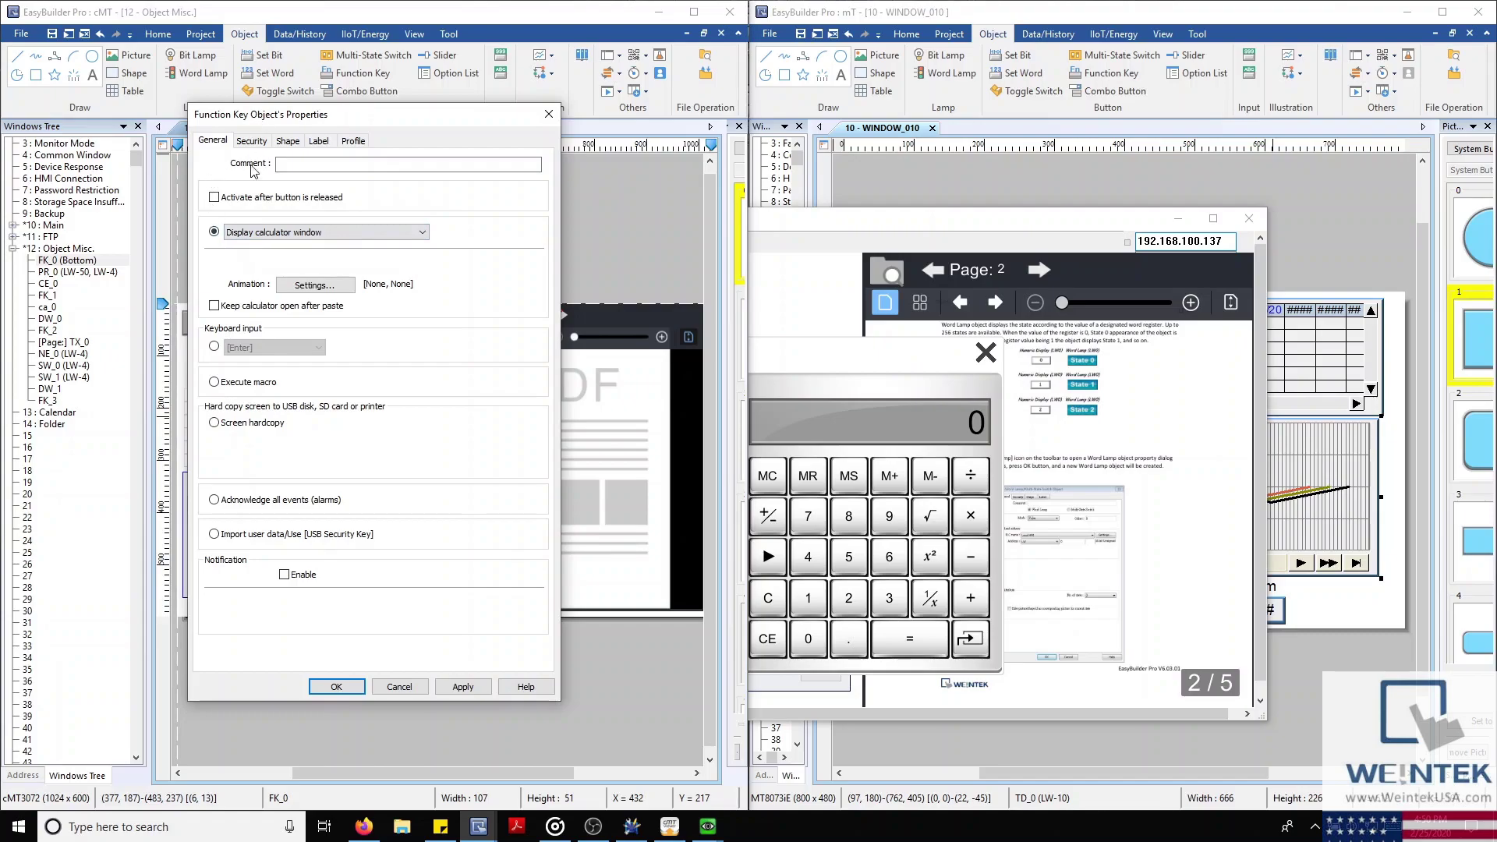
pyautogui.click(818, 243)
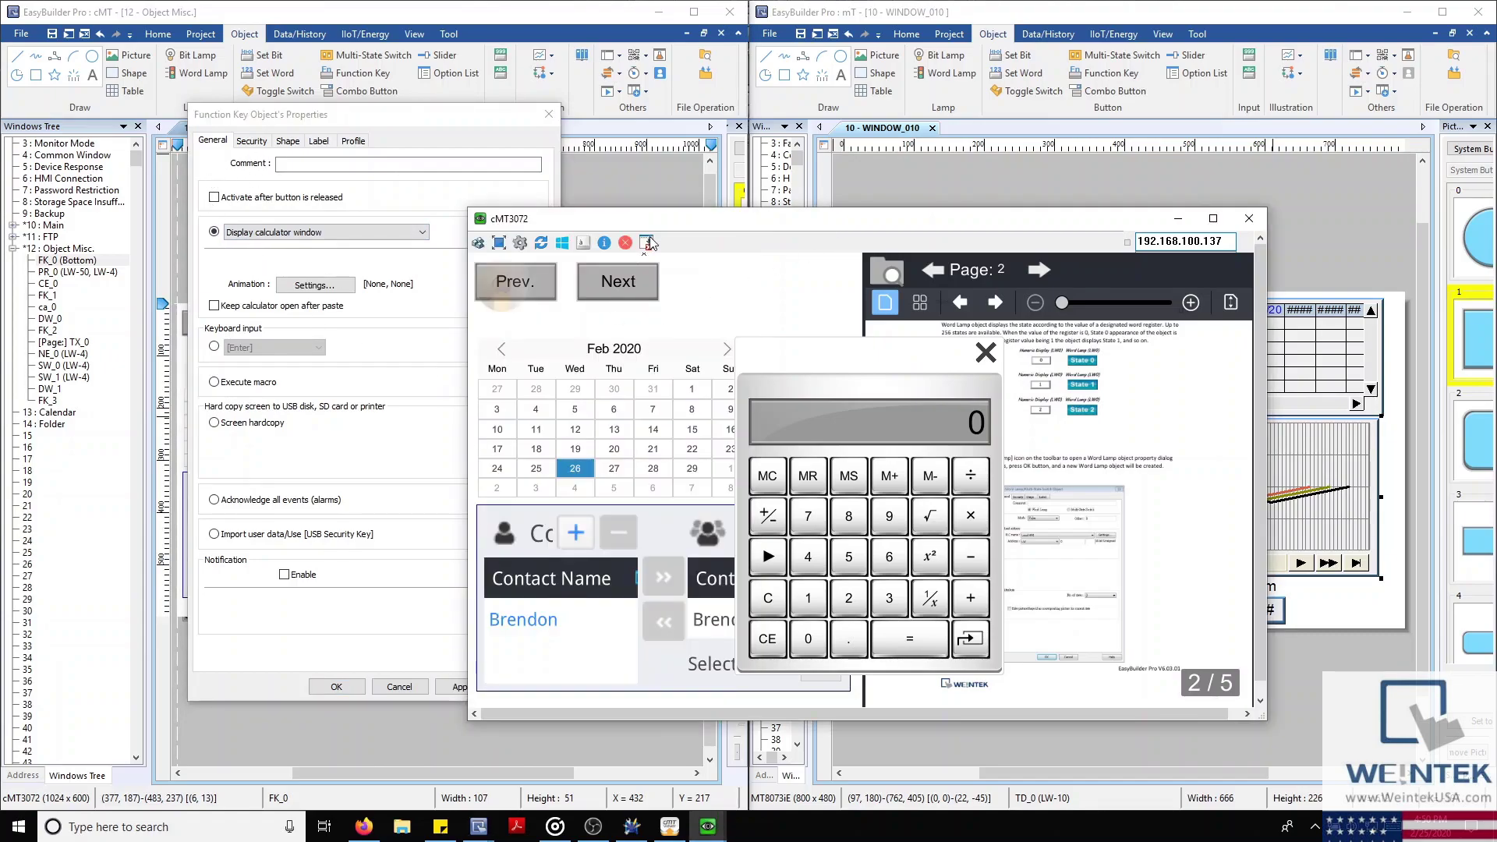
pyautogui.moveTo(658, 220); pyautogui.dragTo(756, 154)
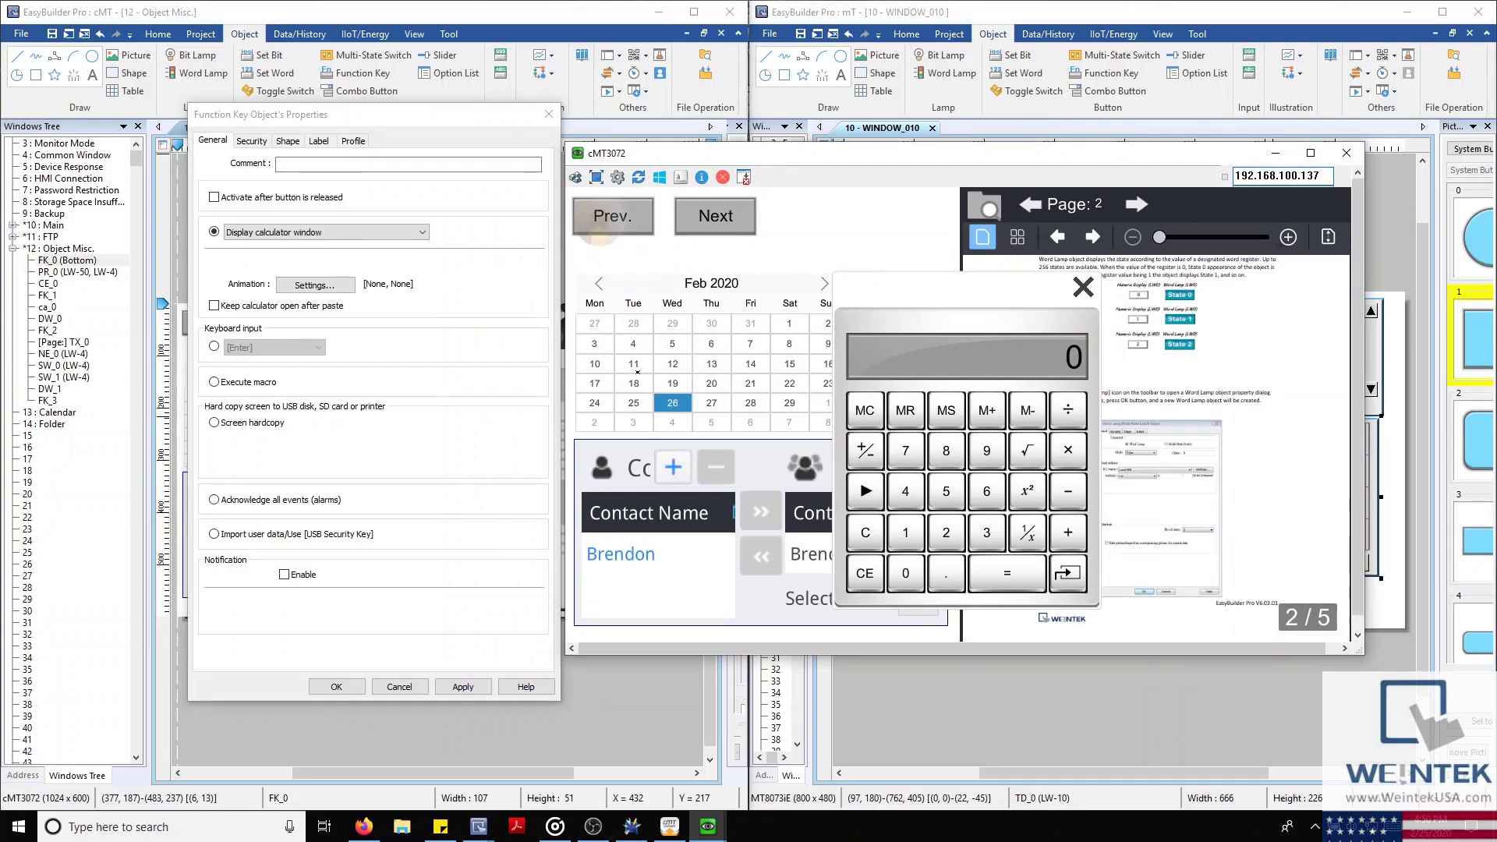
pyautogui.click(1083, 287)
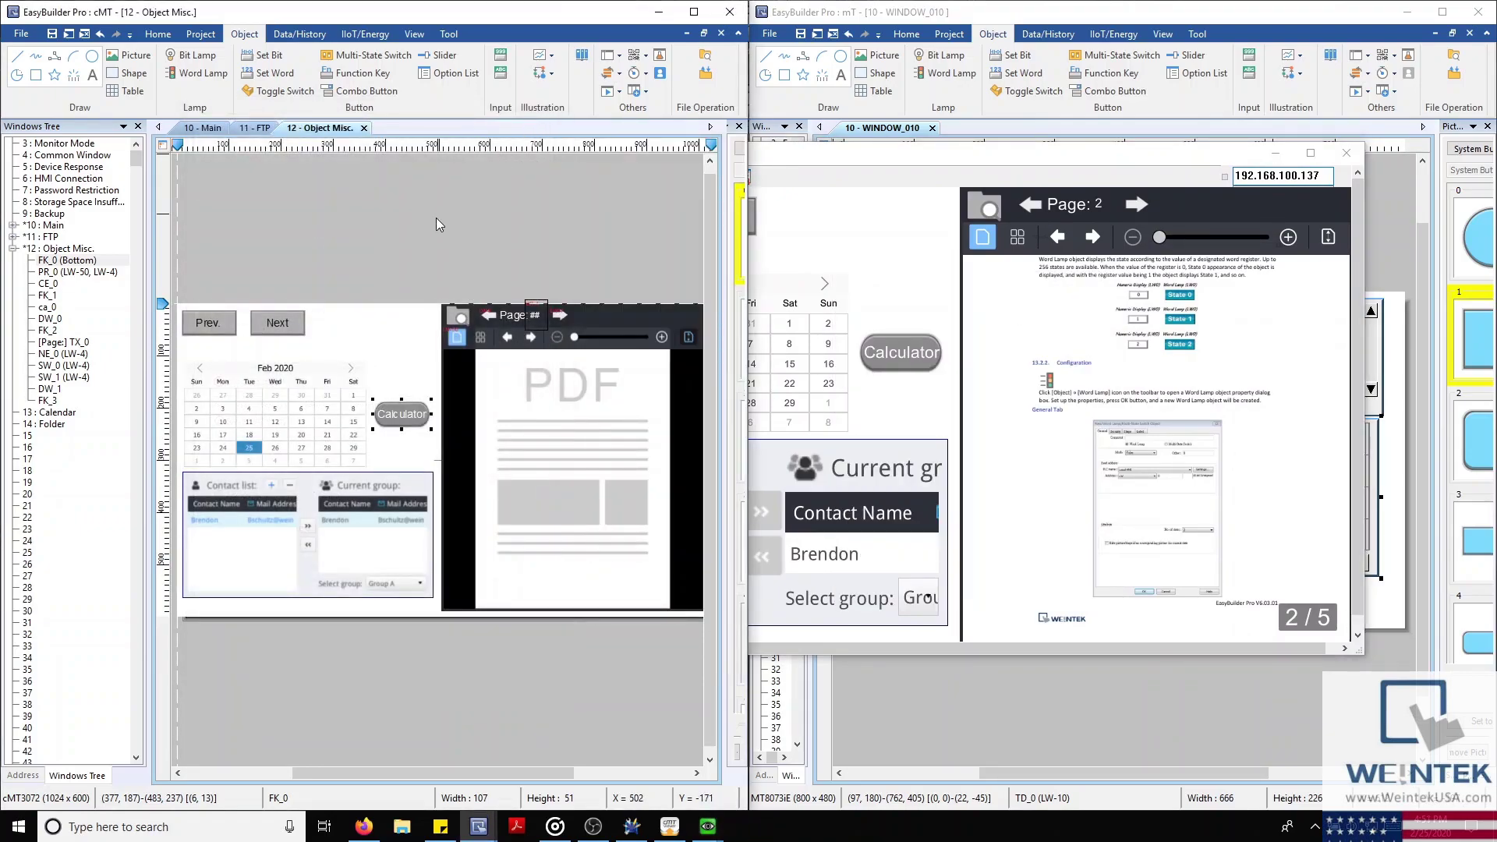
pyautogui.doubleClick(318, 387)
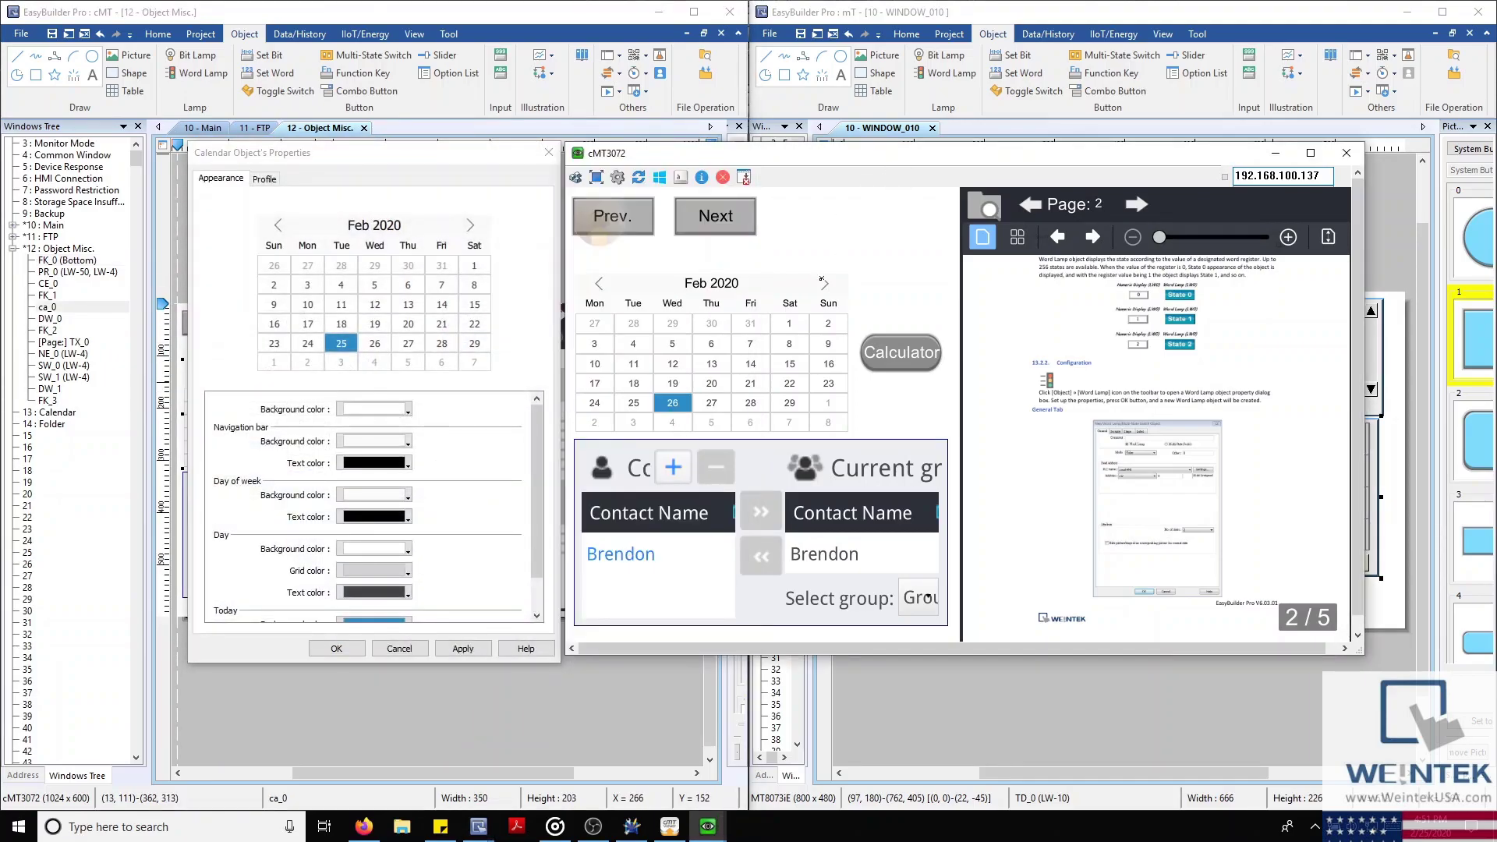
pyautogui.moveTo(661, 302); pyautogui.dragTo(595, 302)
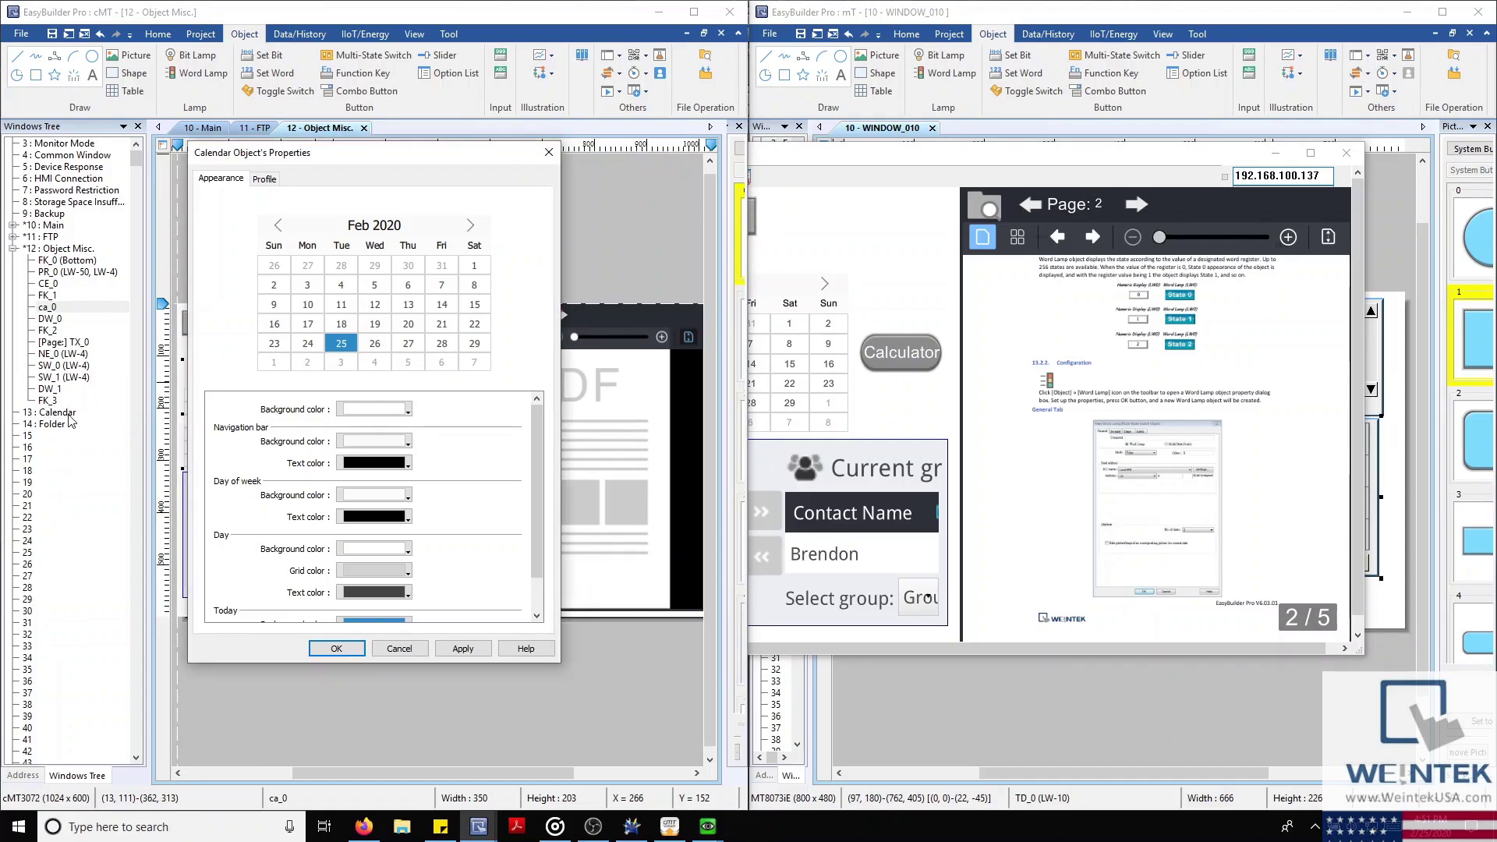
pyautogui.click(401, 650)
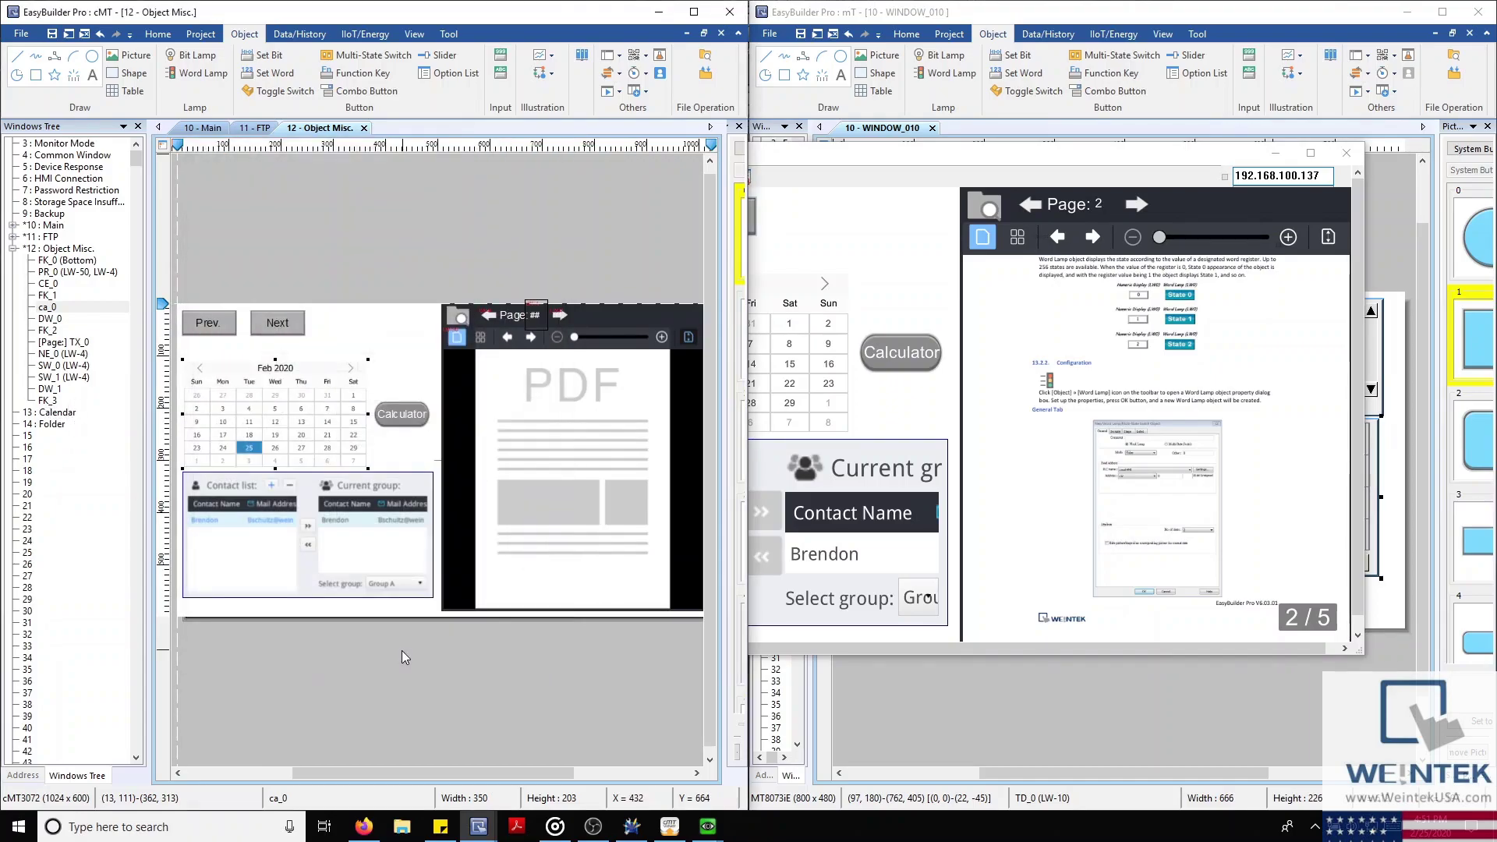
# Review and cancel the Contacts Editor properties, then bring the cMT3072 simulator forward
pyautogui.doubleClick(372, 560)
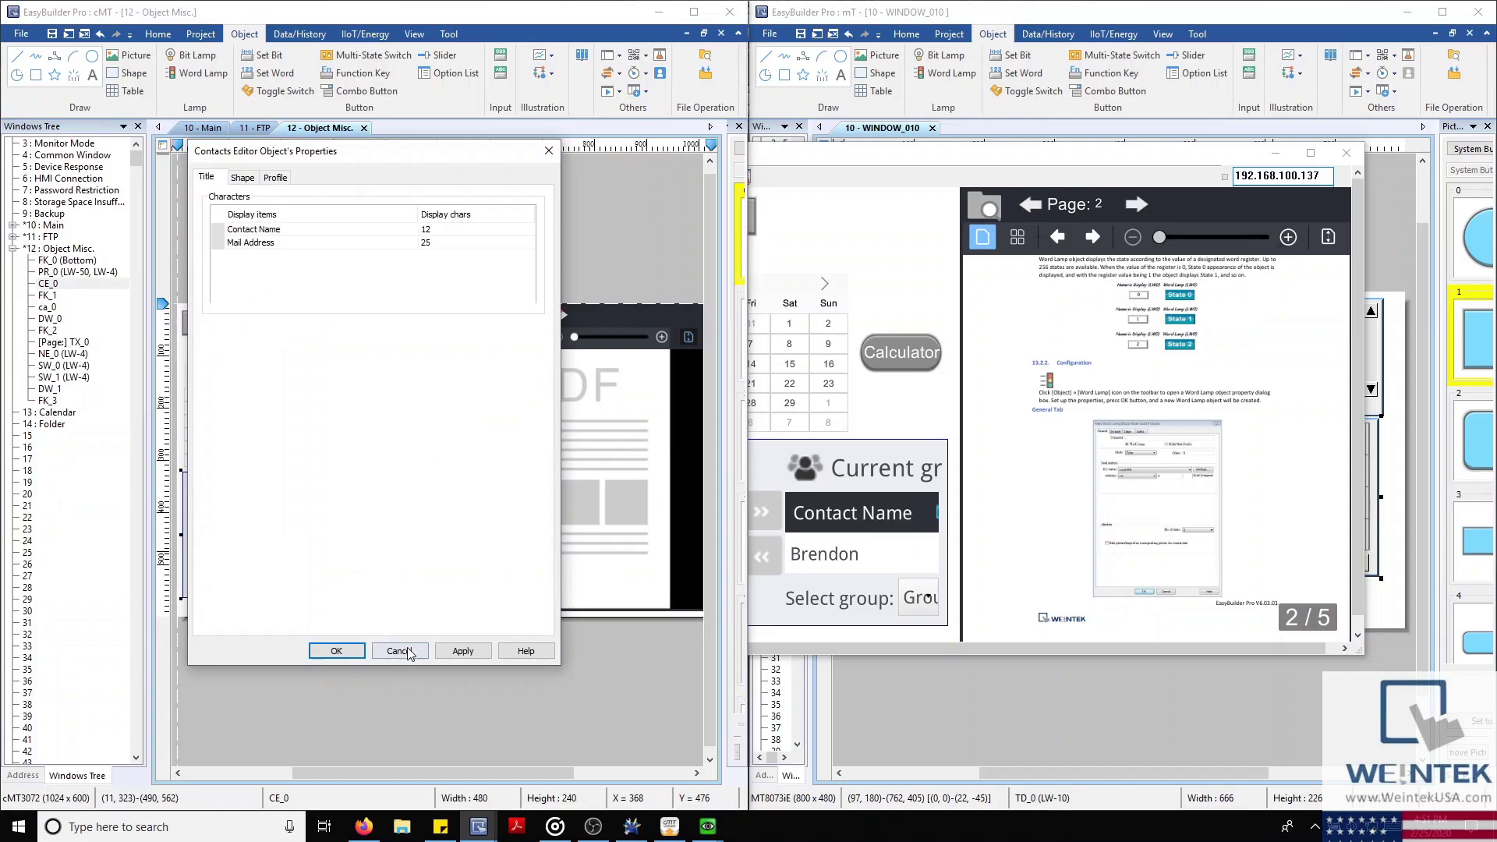
pyautogui.click(407, 651)
pyautogui.moveTo(708, 825)
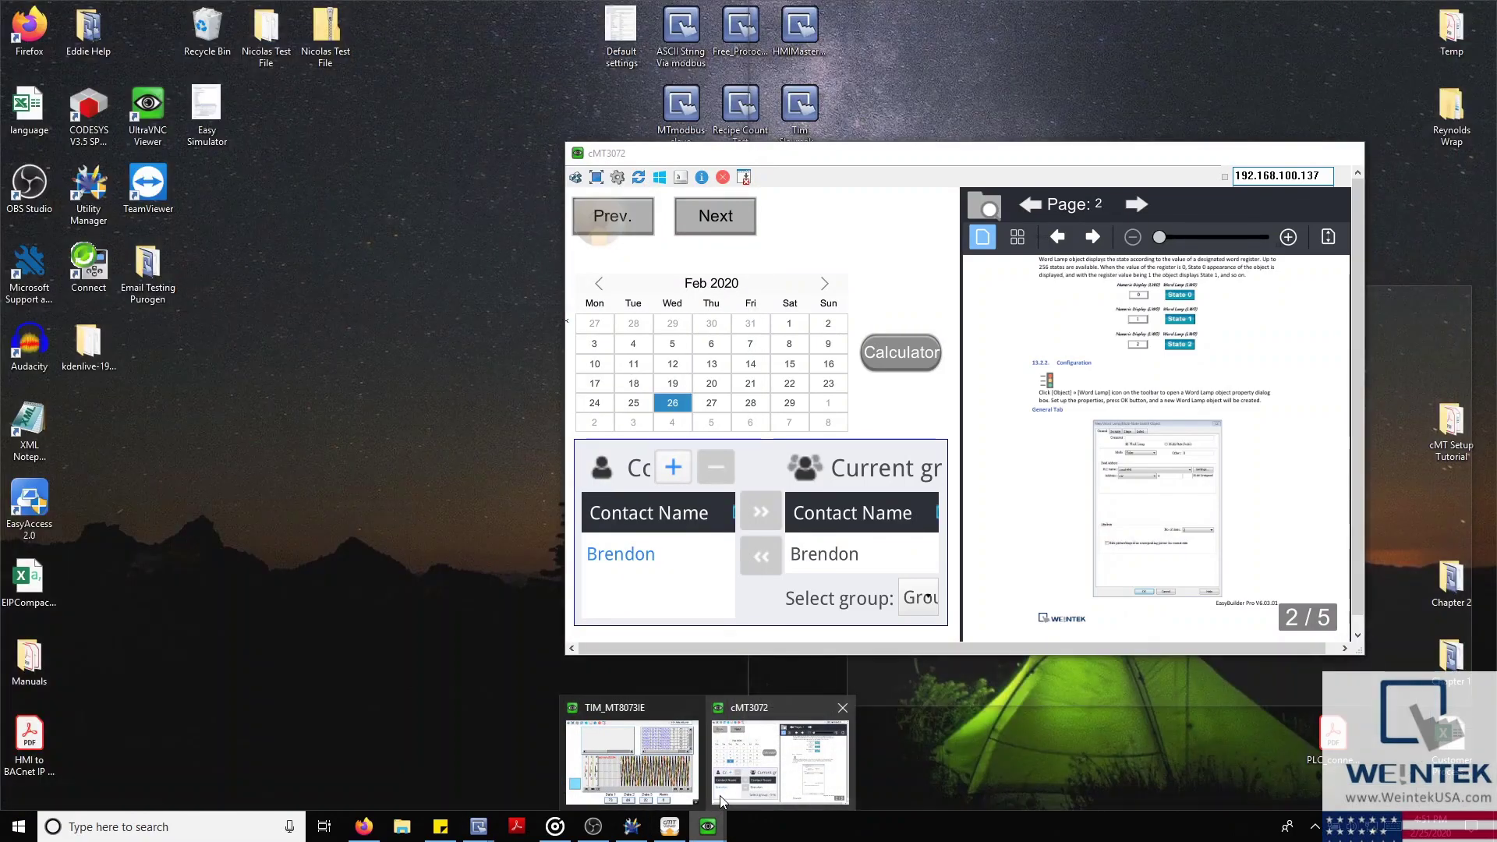
pyautogui.click(780, 760)
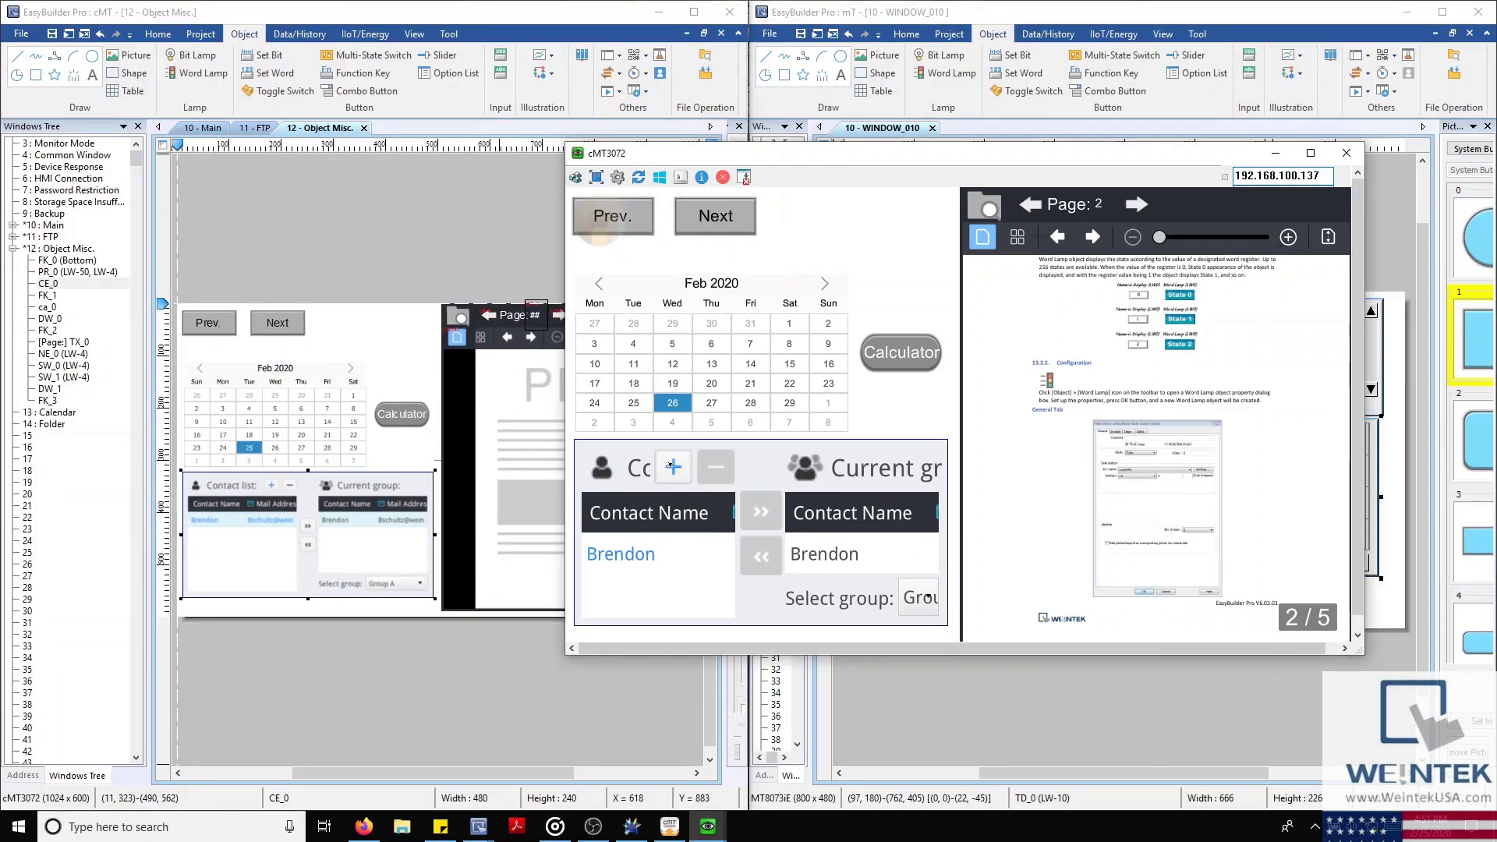
# Add a NewContact entry to the simulator's contact list, then delete it
pyautogui.click(669, 466)
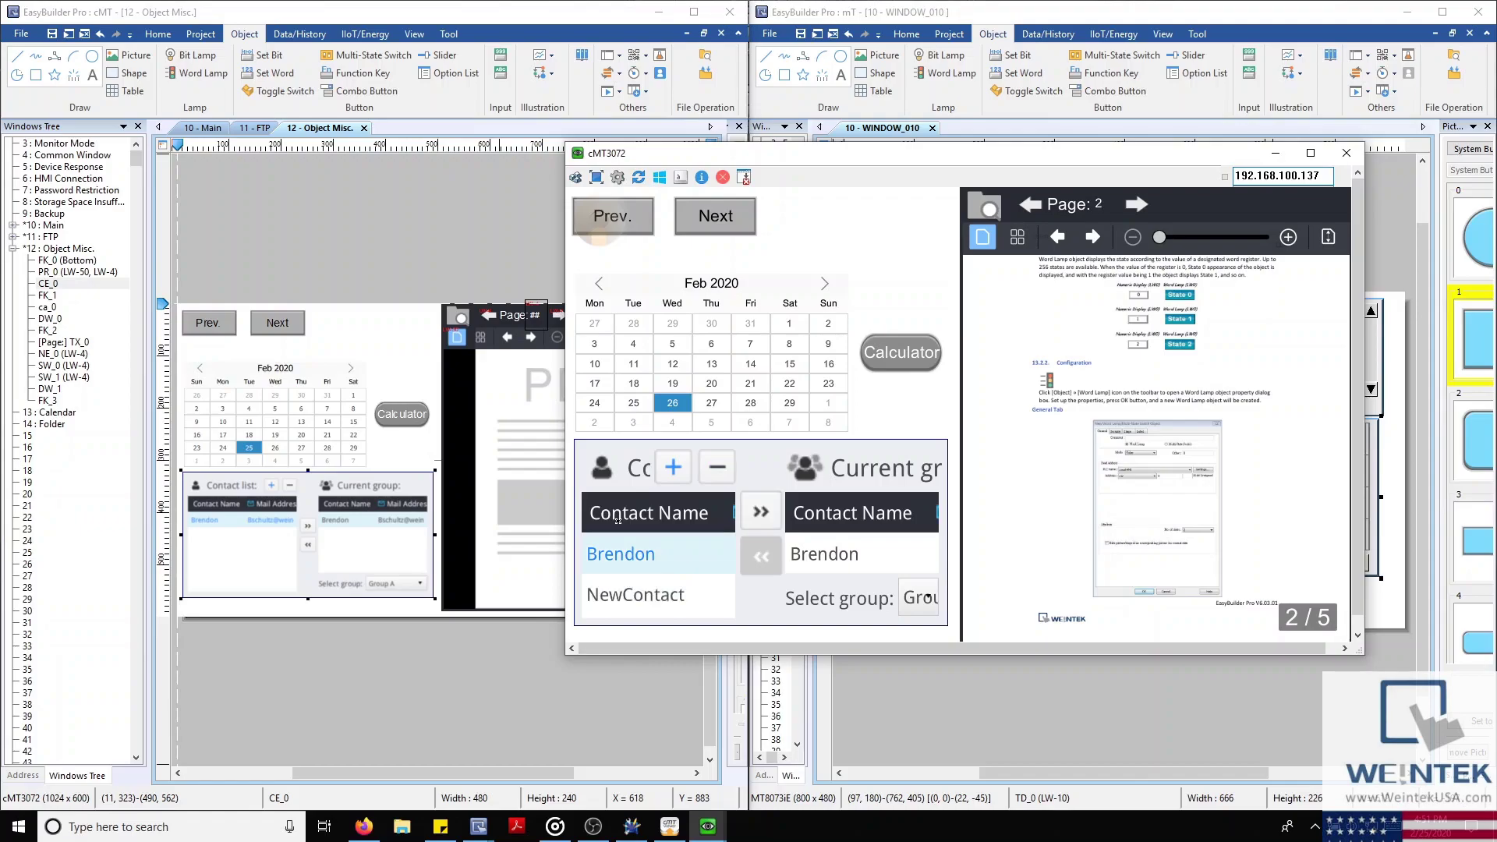
pyautogui.click(685, 615)
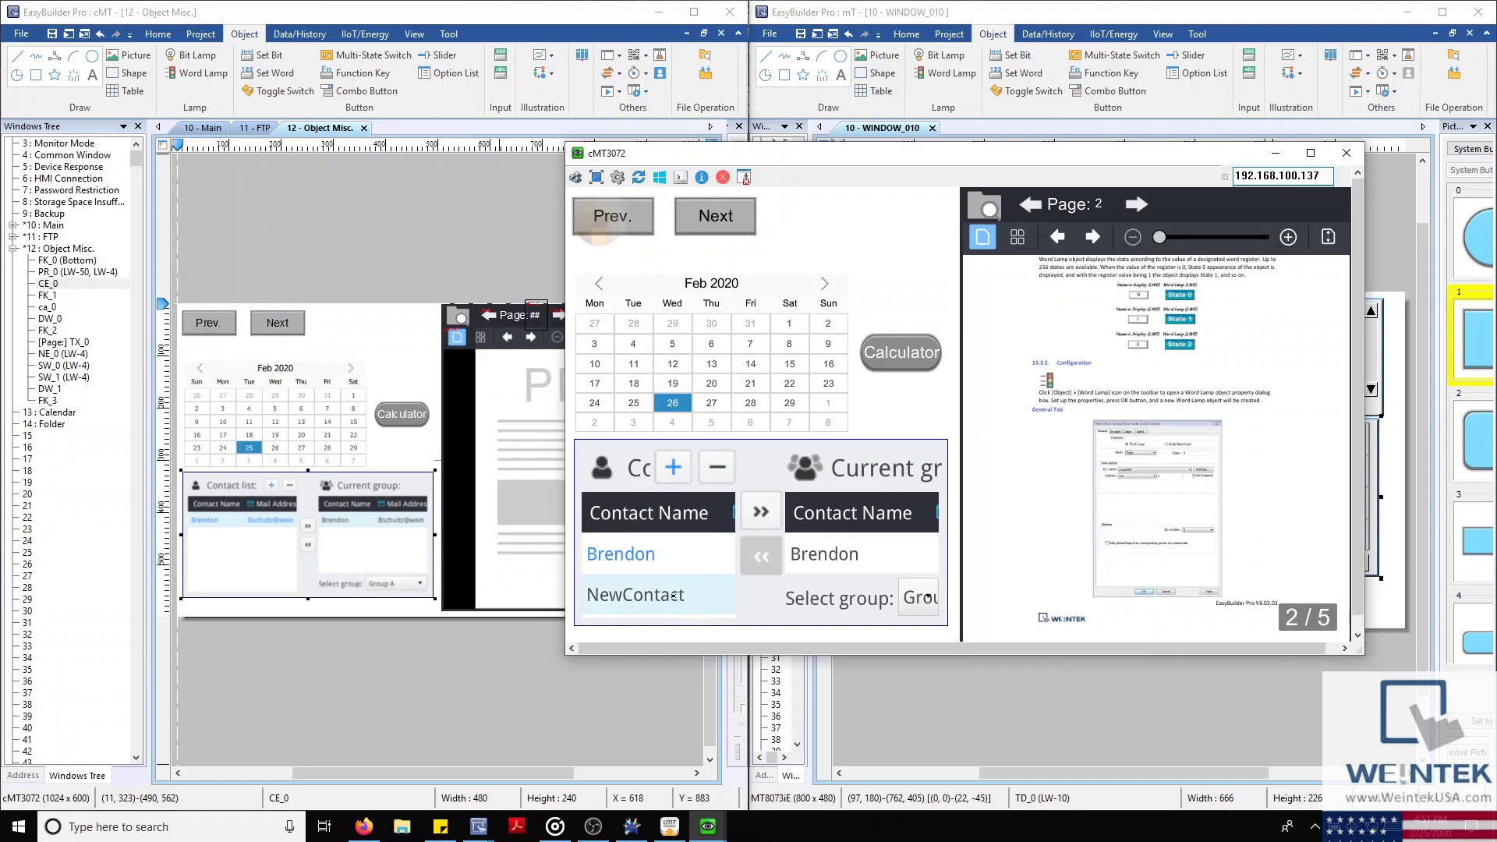
pyautogui.click(673, 595)
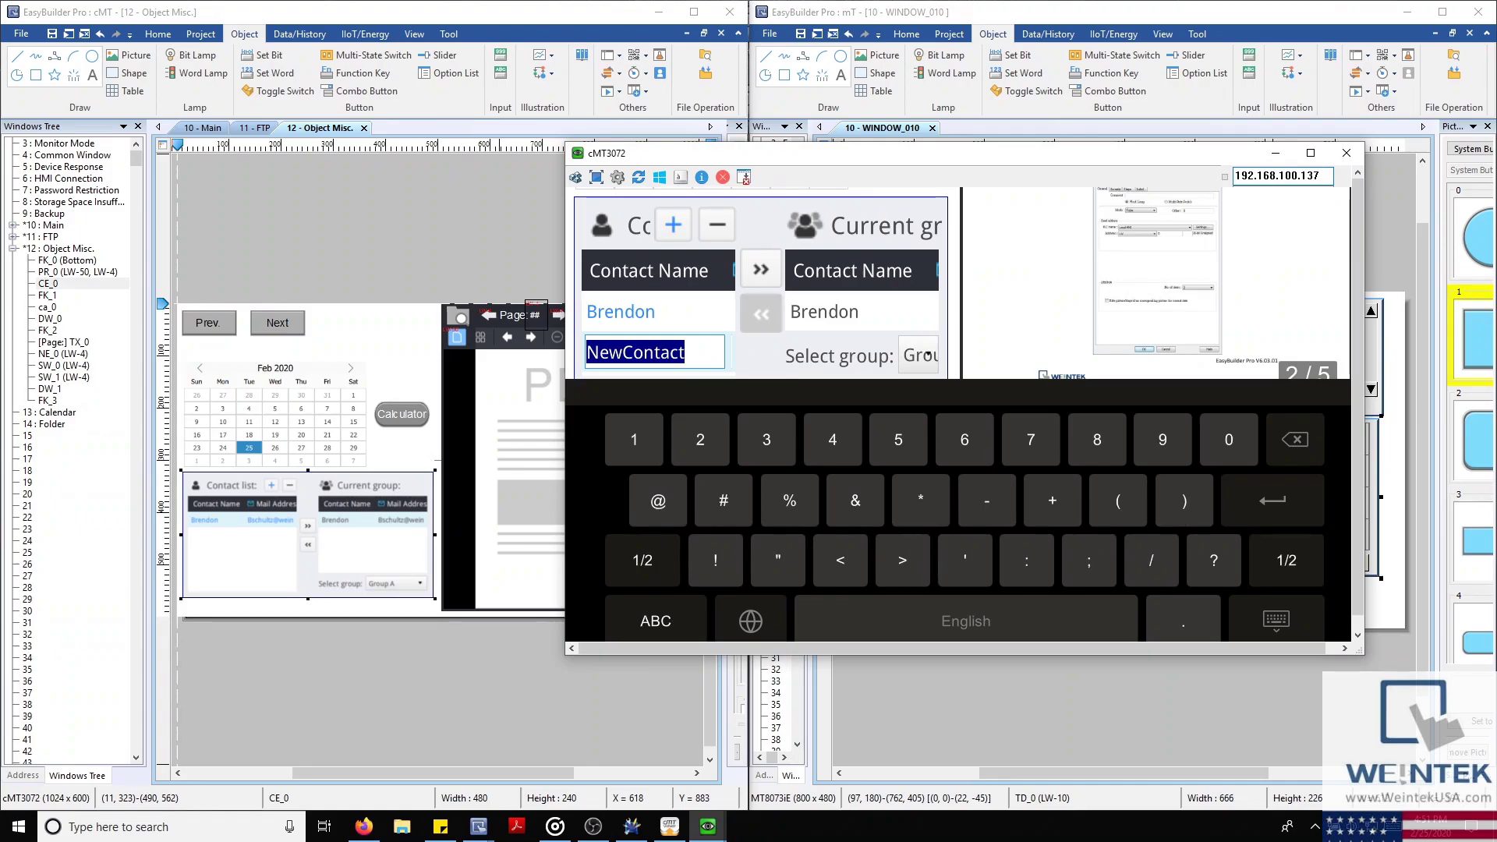
pyautogui.press('Return')
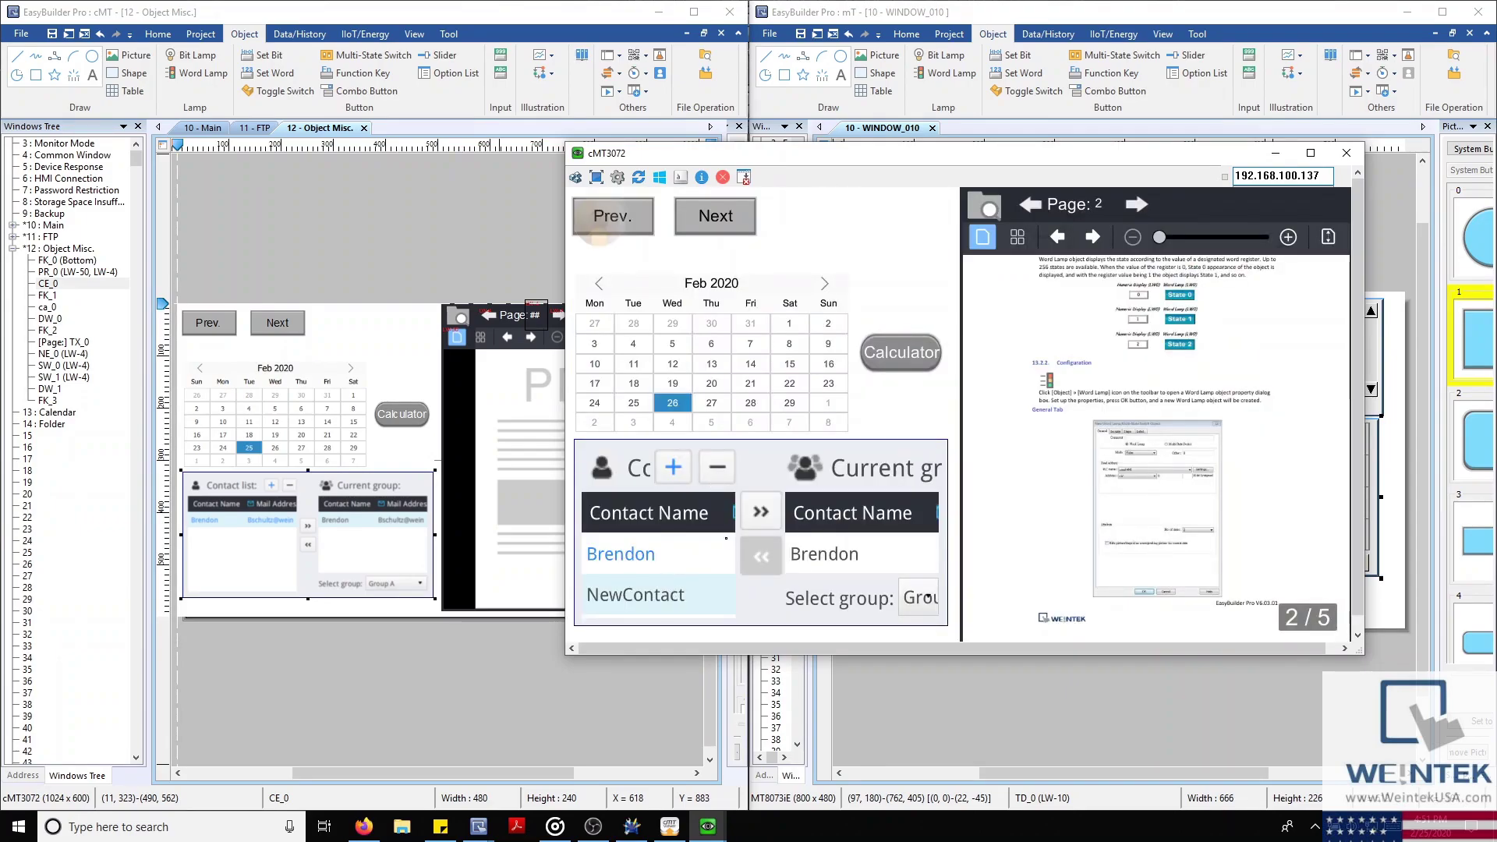
pyautogui.press('Delete')
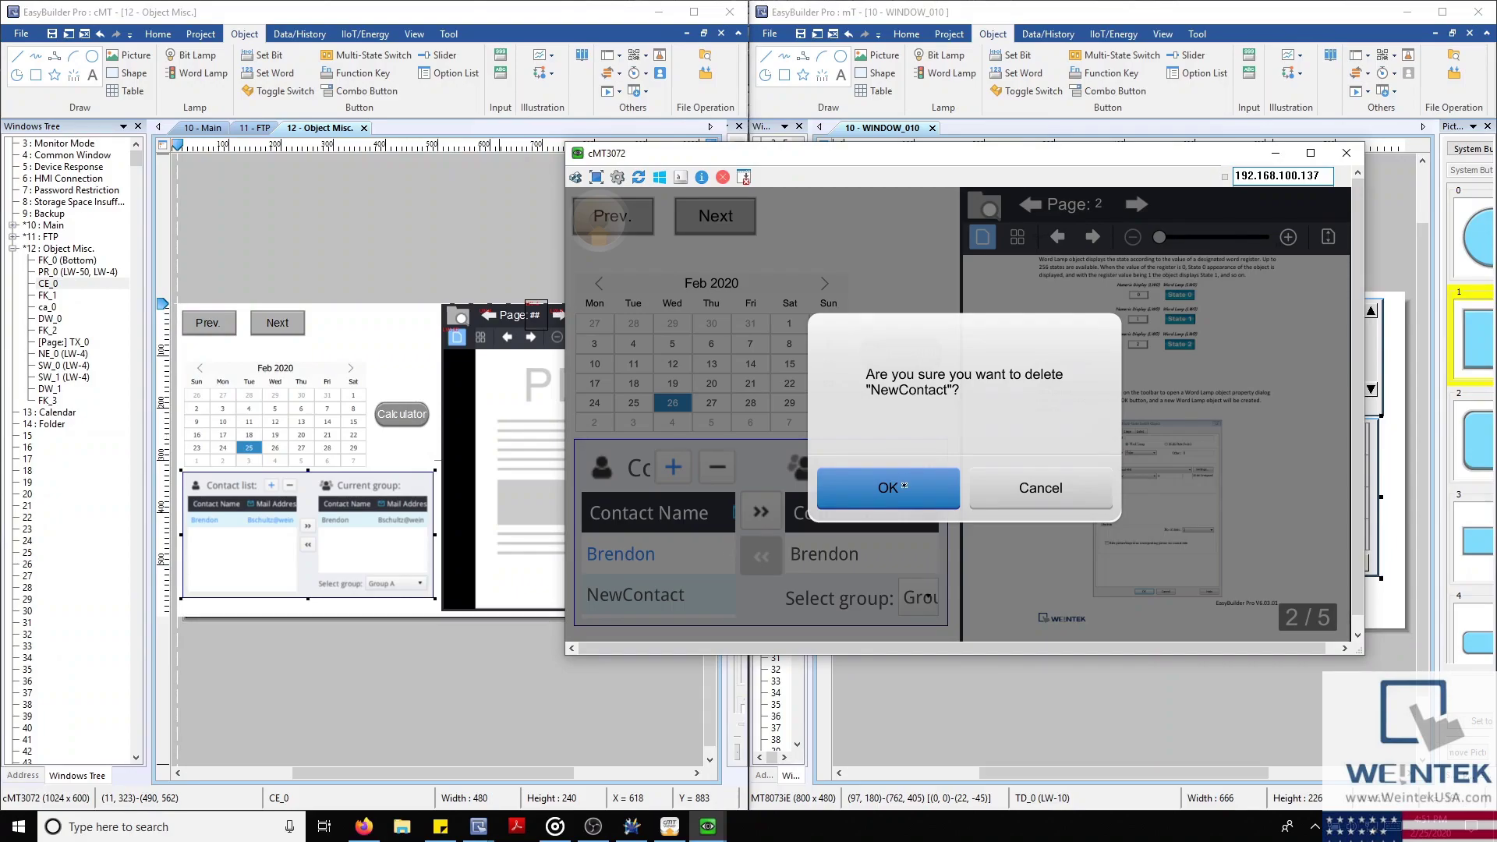
pyautogui.press('Return')
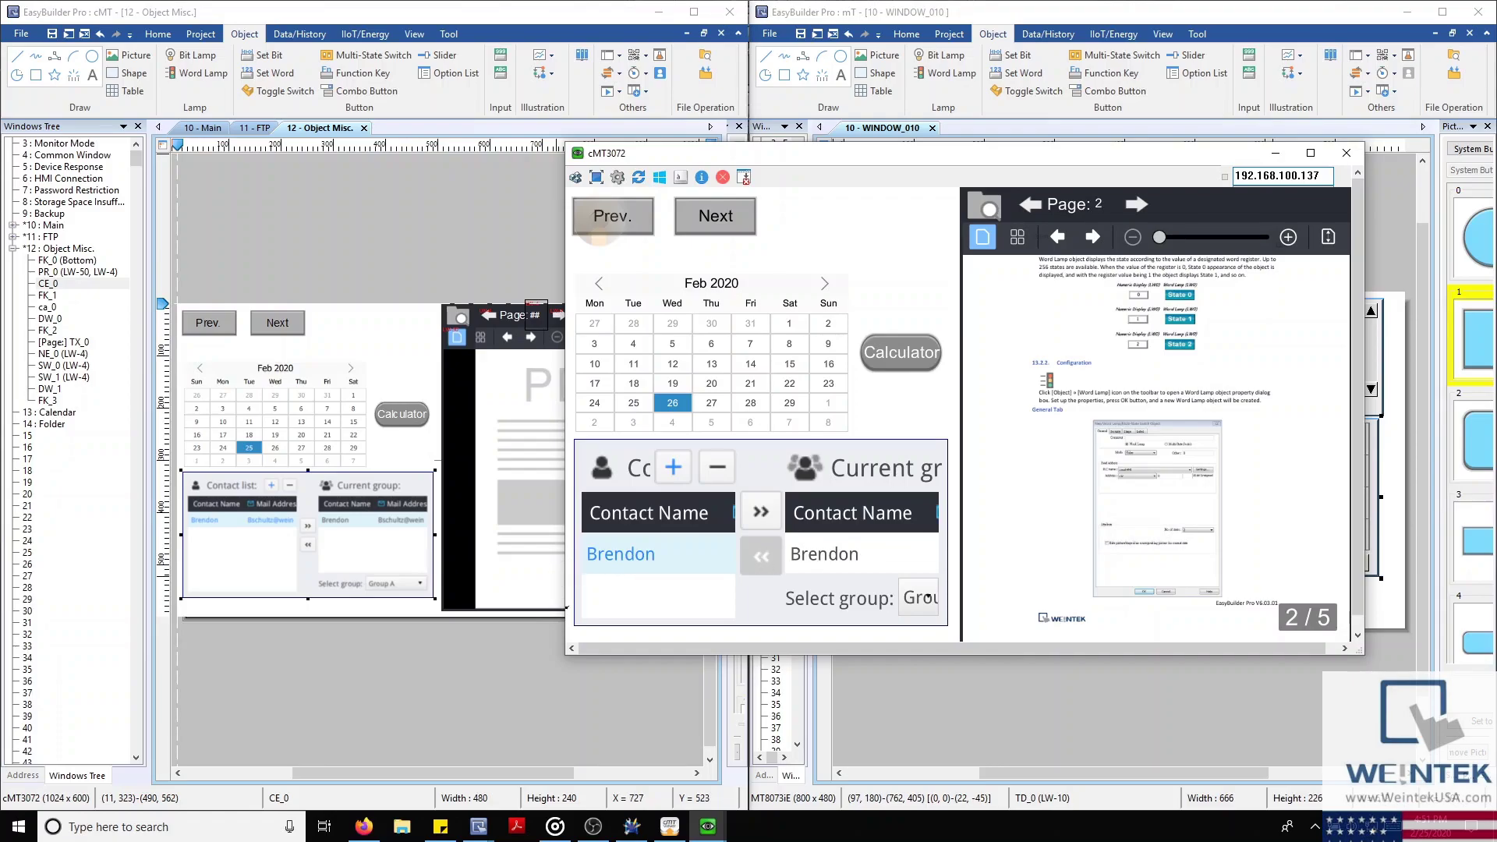
pyautogui.moveTo(563, 631); pyautogui.dragTo(372, 629)
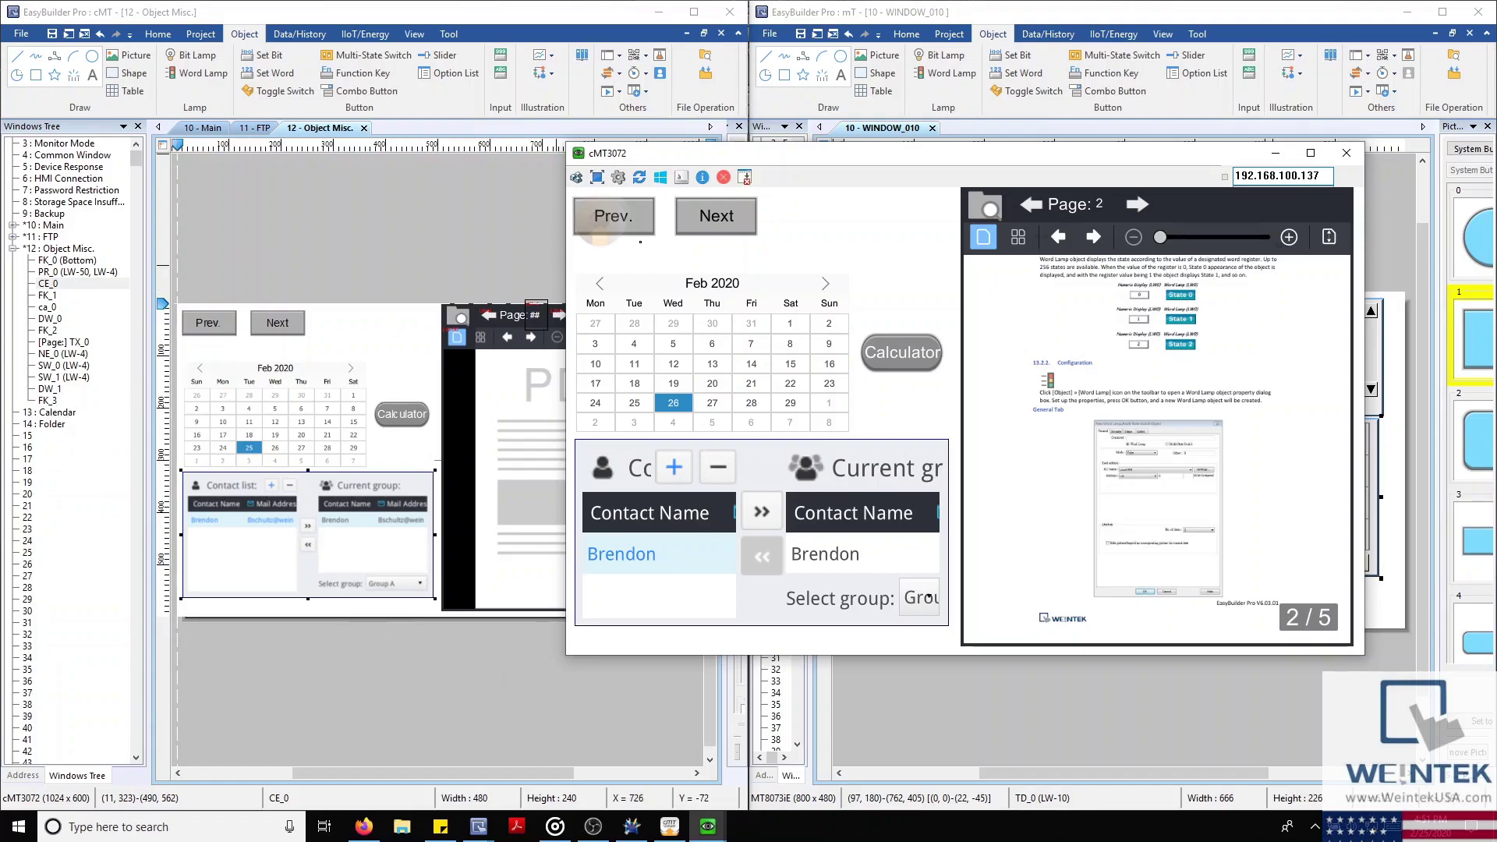
# Move the simulator left and page forward to the full-size calendar page
pyautogui.click(705, 221)
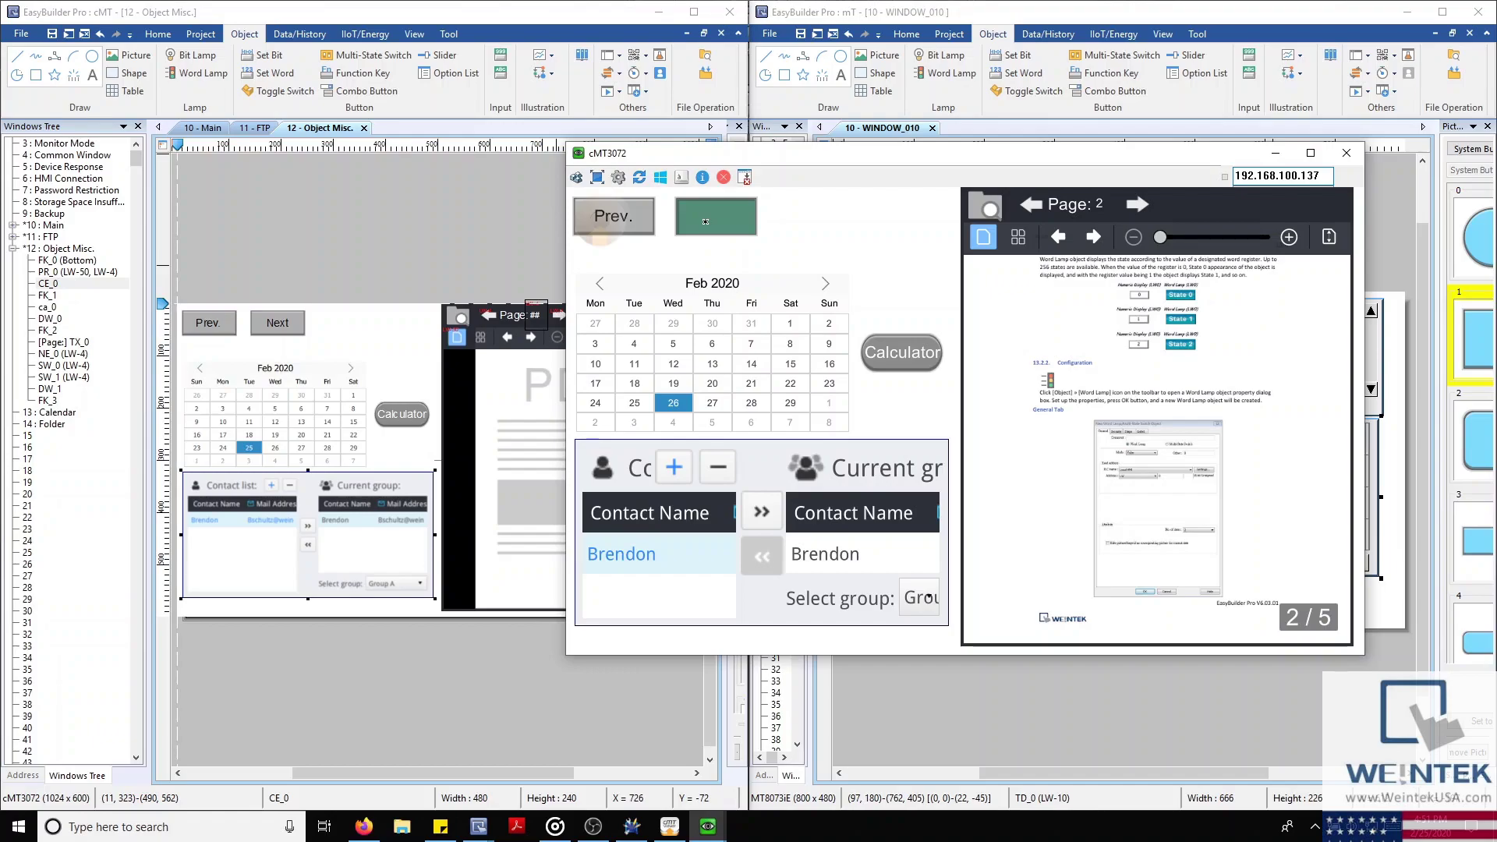
pyautogui.moveTo(807, 164); pyautogui.dragTo(274, 248)
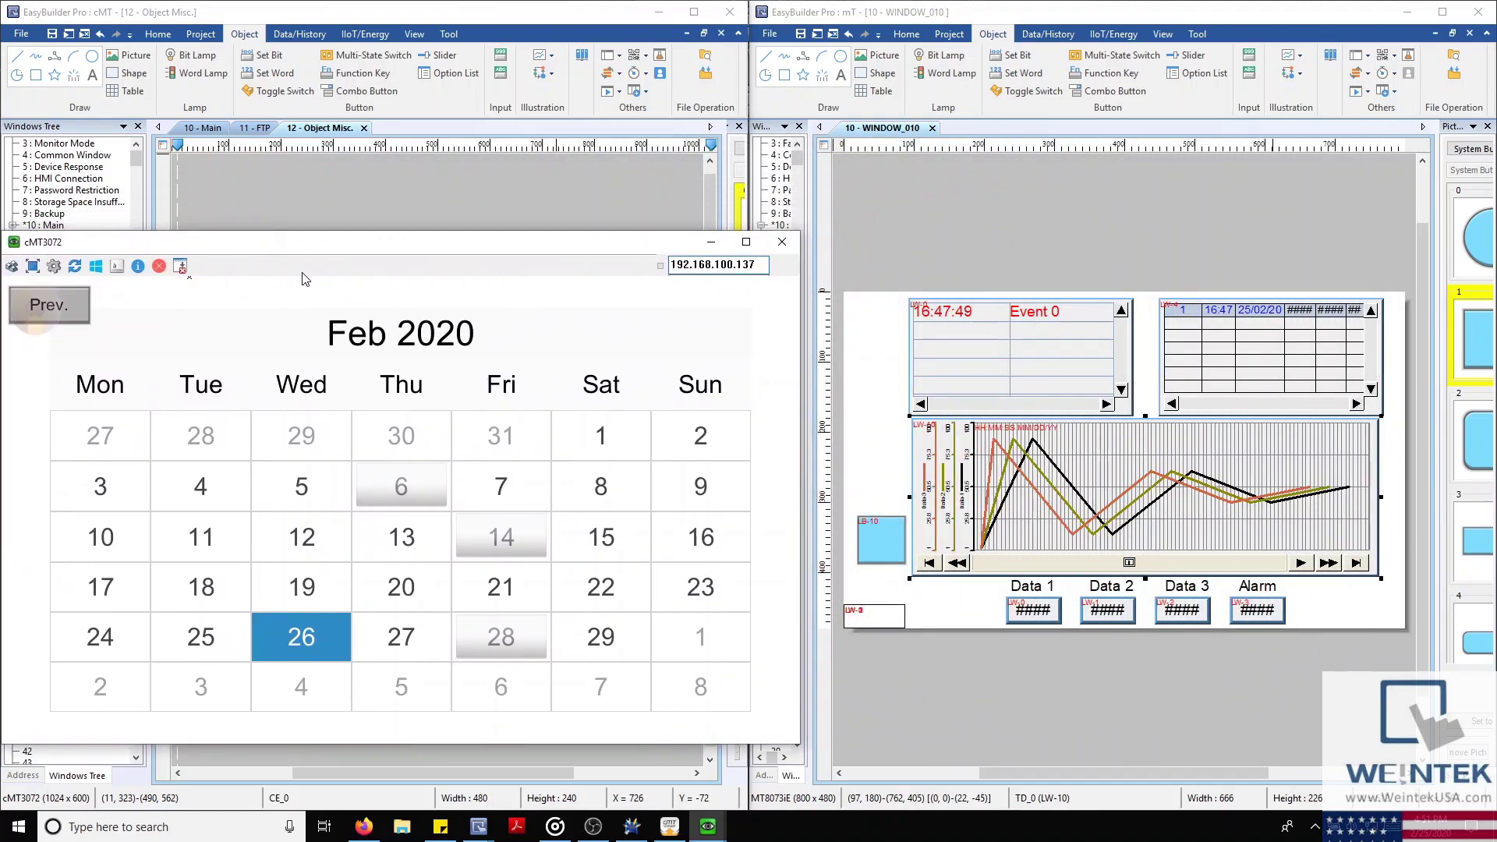
pyautogui.click(350, 579)
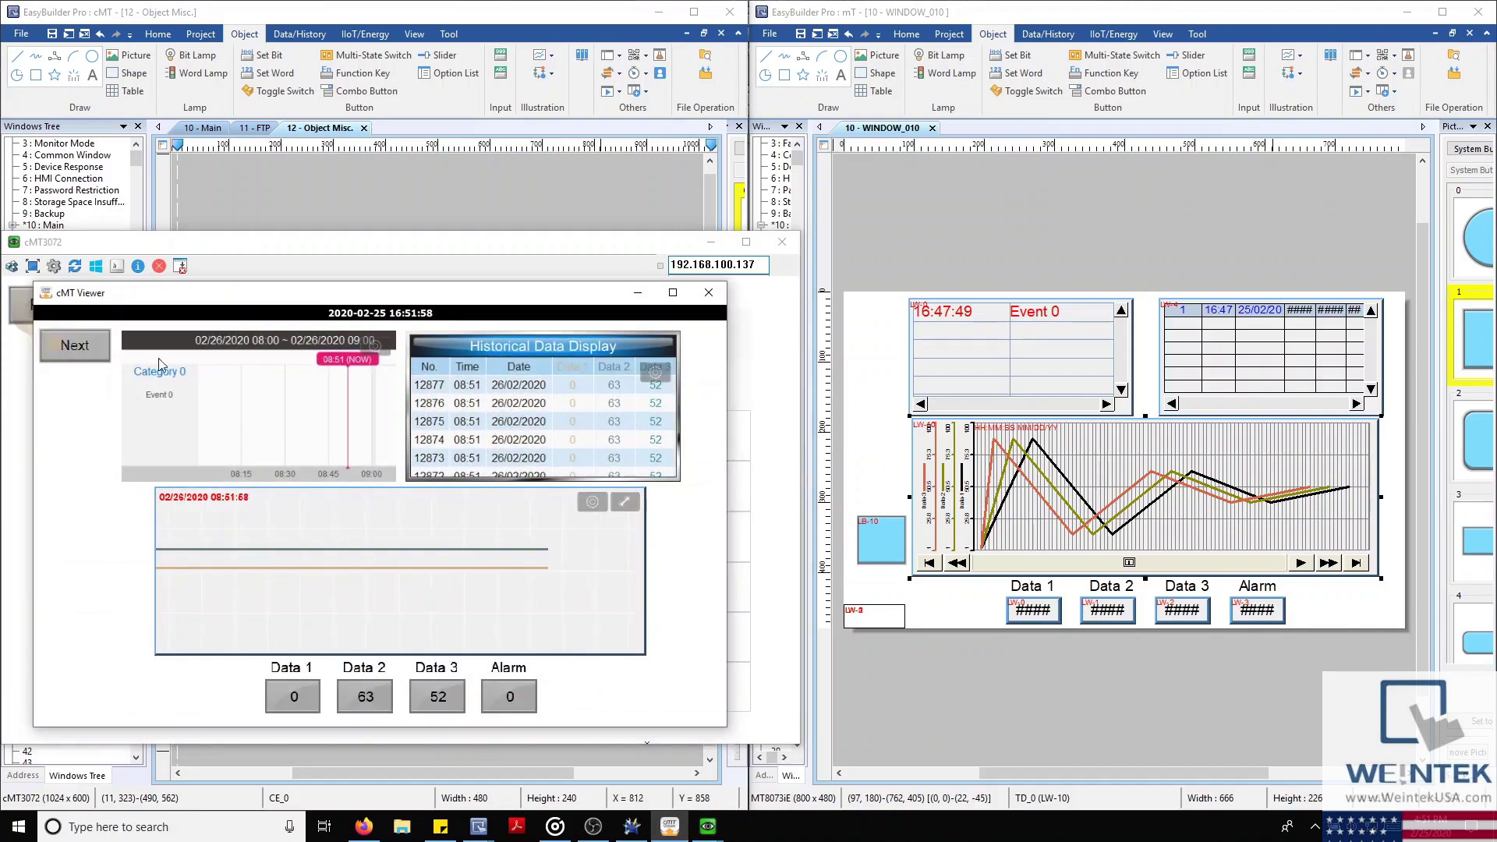
pyautogui.click(109, 342)
pyautogui.click(146, 345)
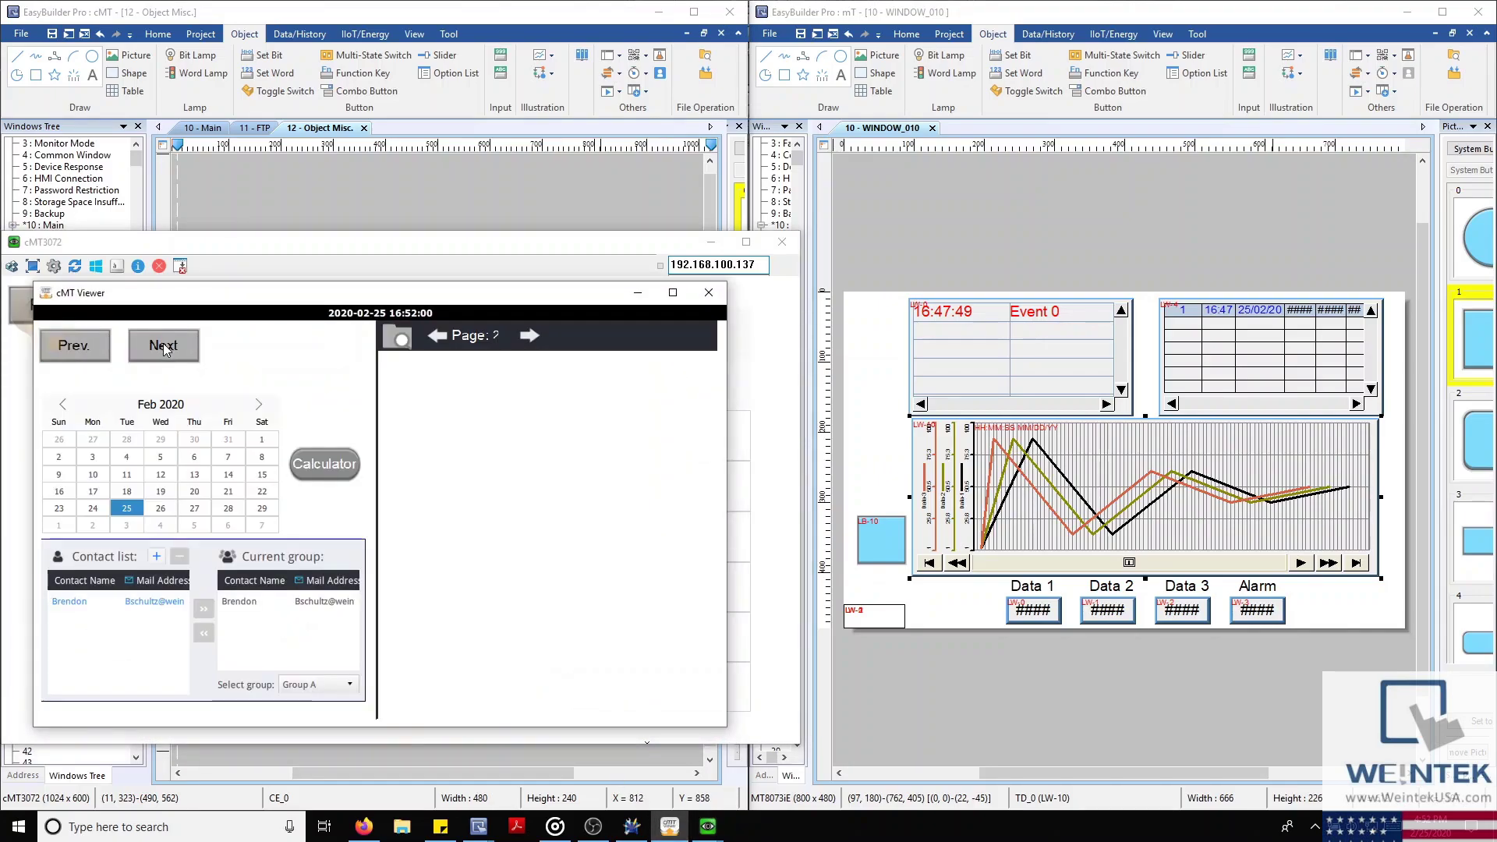
pyautogui.click(162, 343)
# View and close the calendar events on the 5th, 27th and 13th
pyautogui.click(384, 518)
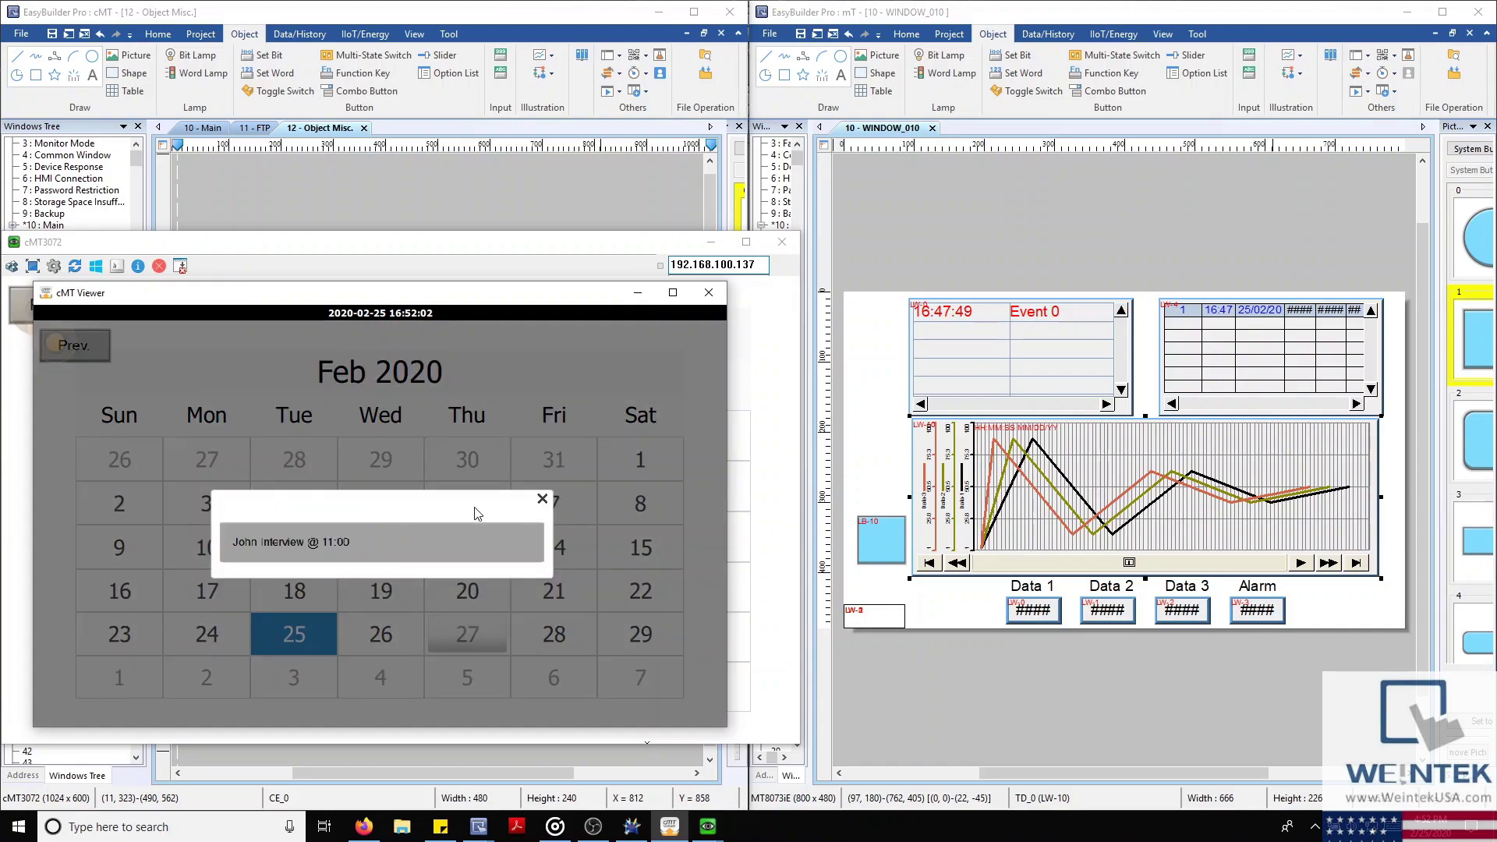
pyautogui.click(542, 500)
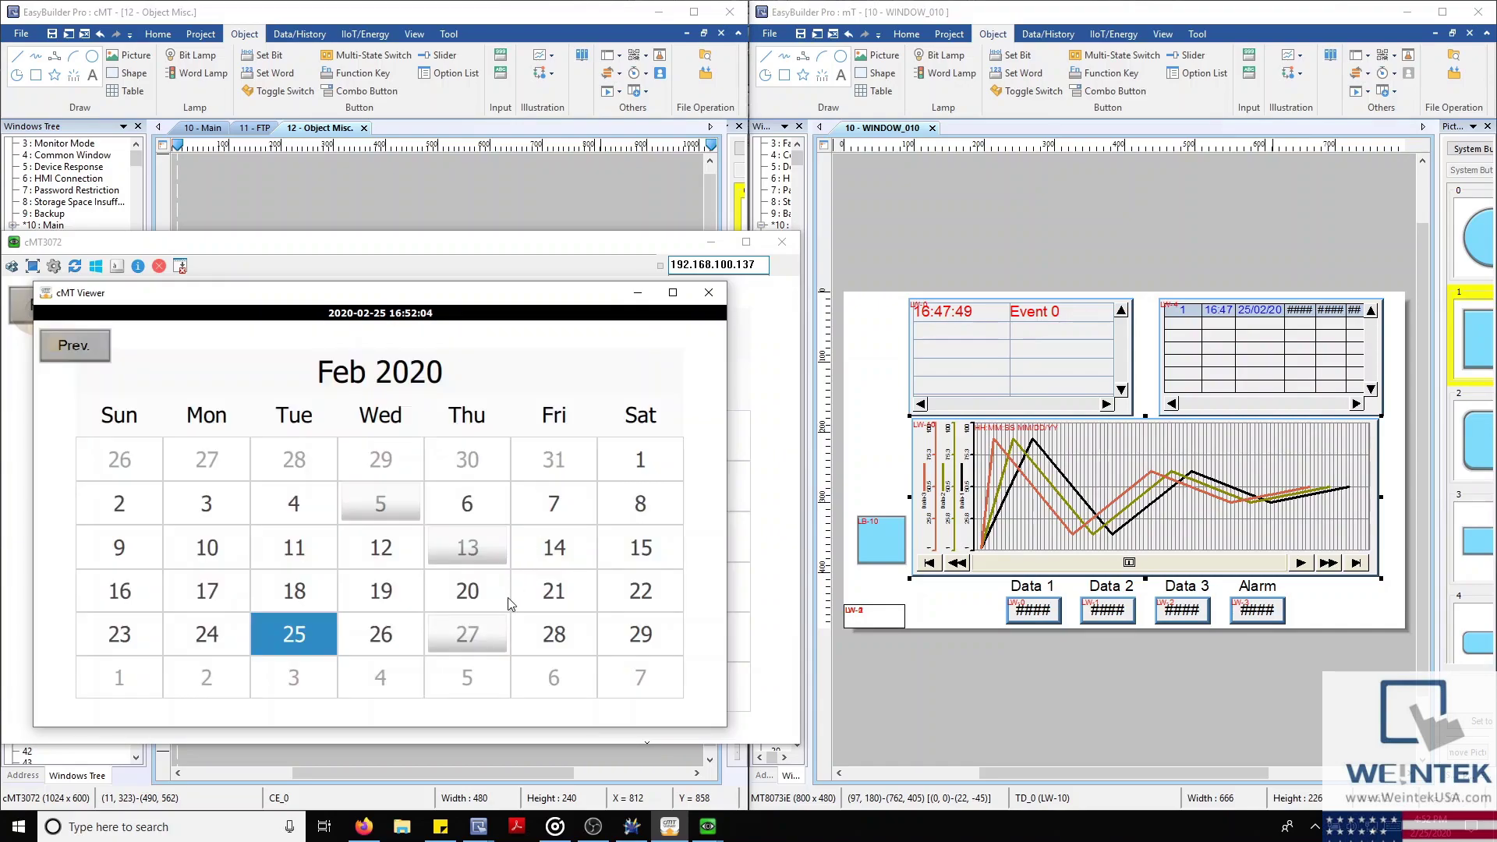
pyautogui.click(480, 630)
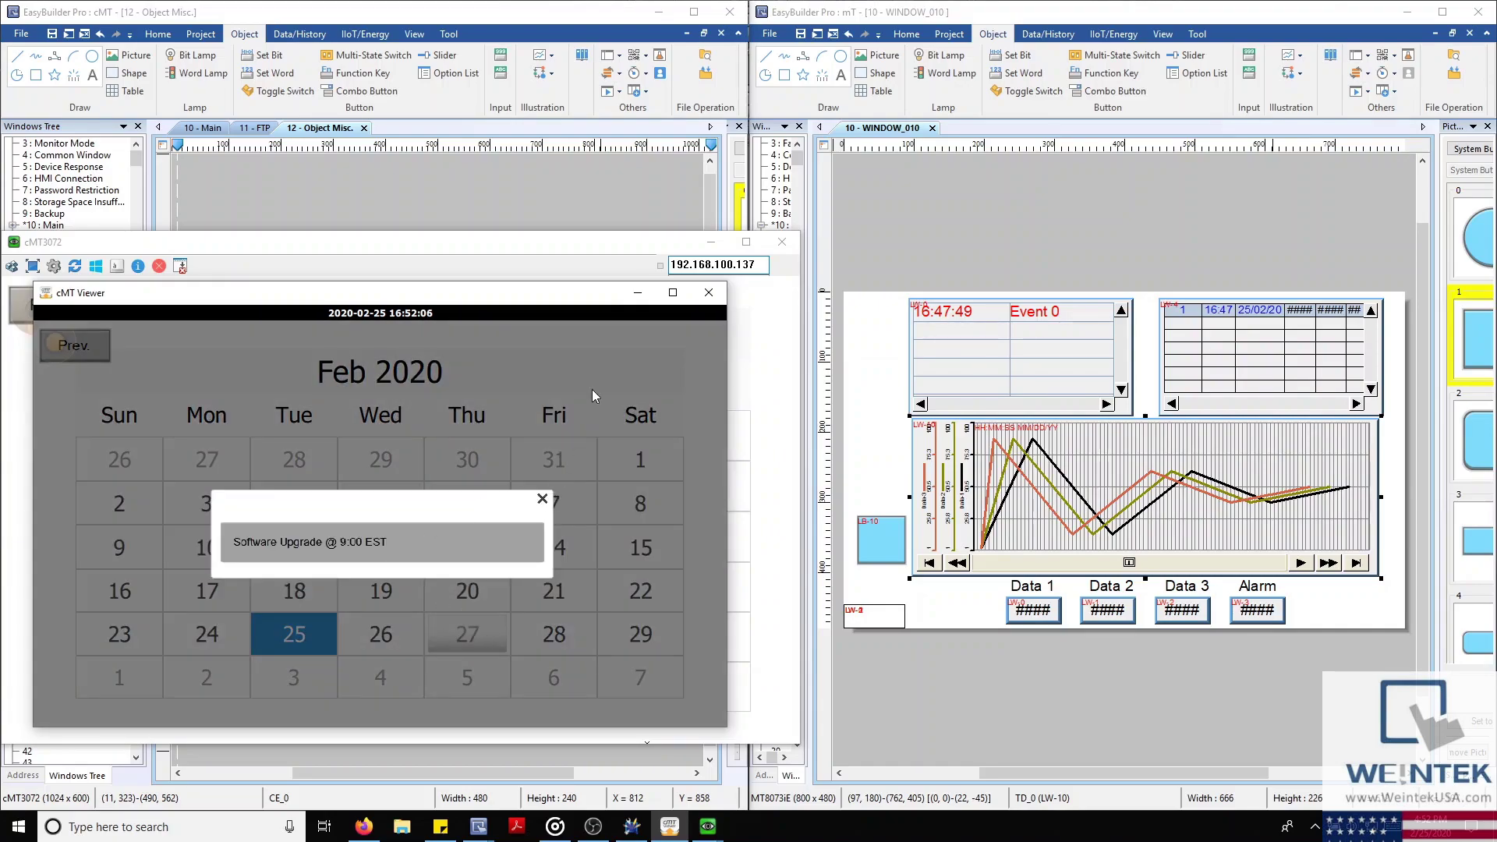
pyautogui.moveTo(555, 301); pyautogui.dragTo(633, 215)
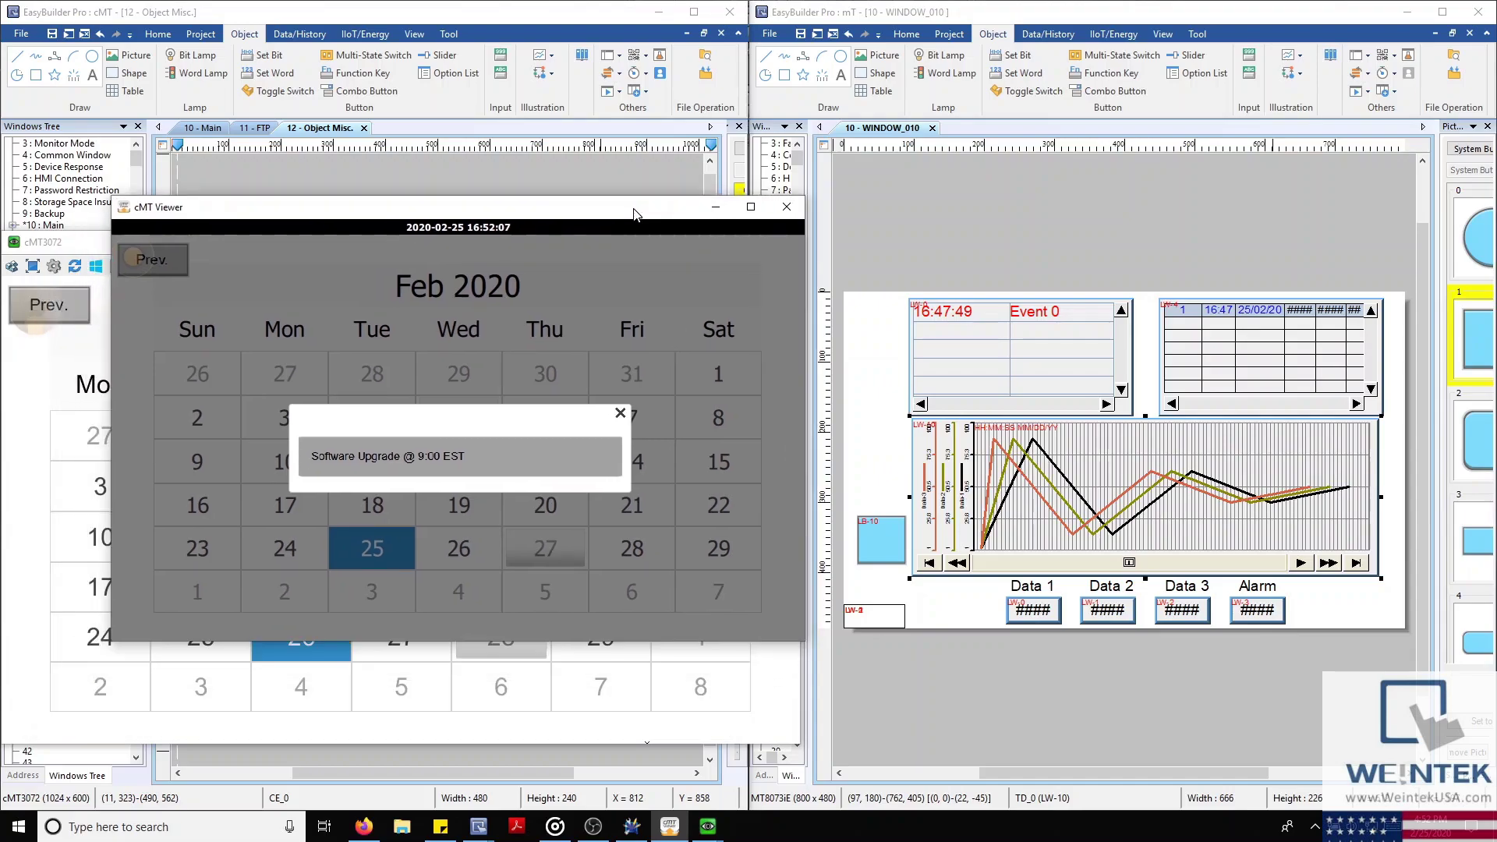
pyautogui.click(620, 414)
pyautogui.click(550, 464)
pyautogui.click(621, 414)
pyautogui.click(636, 472)
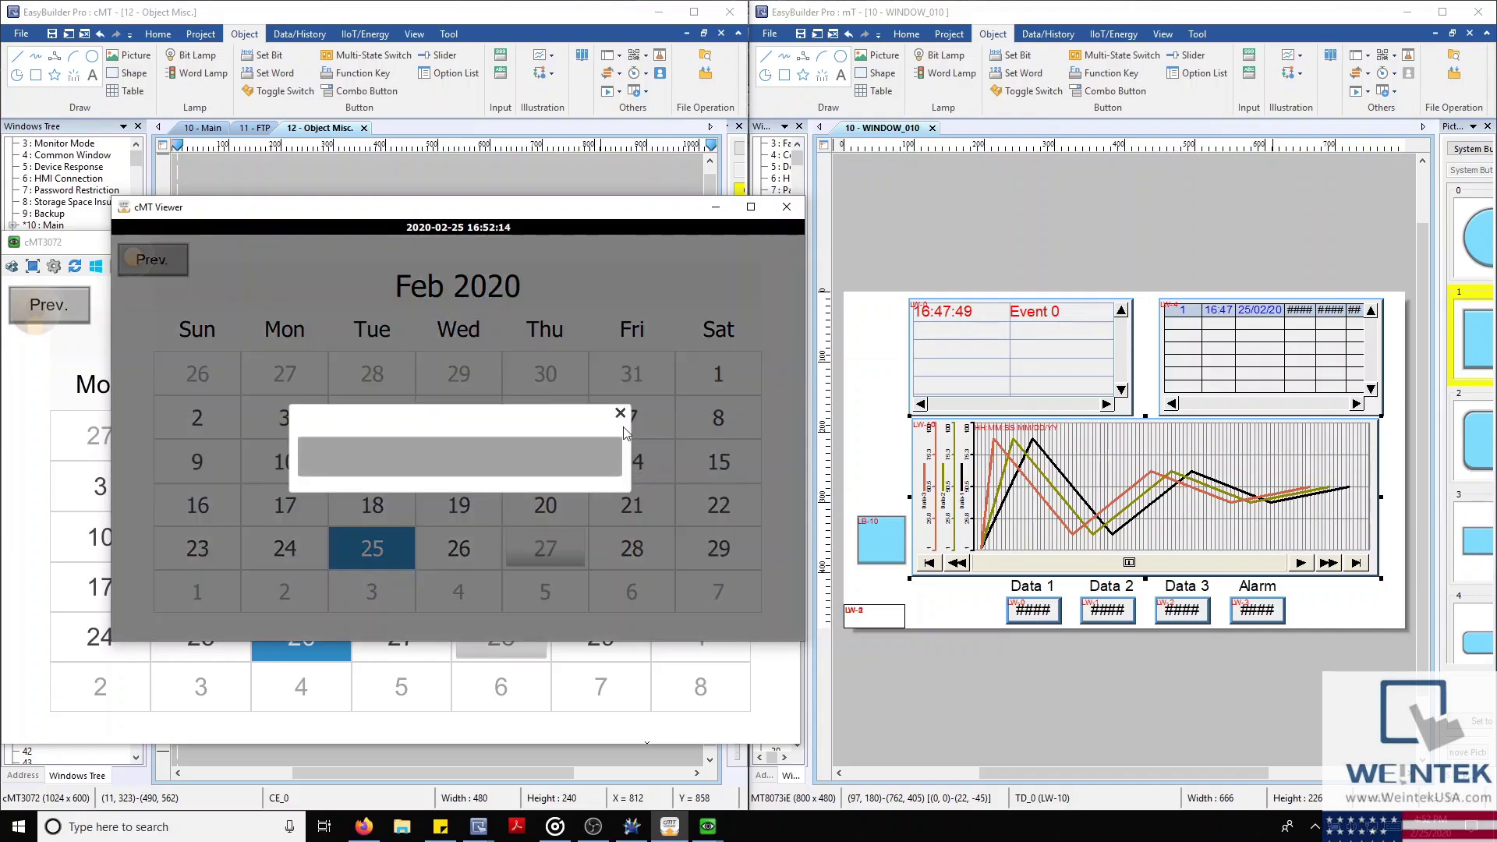
pyautogui.click(620, 414)
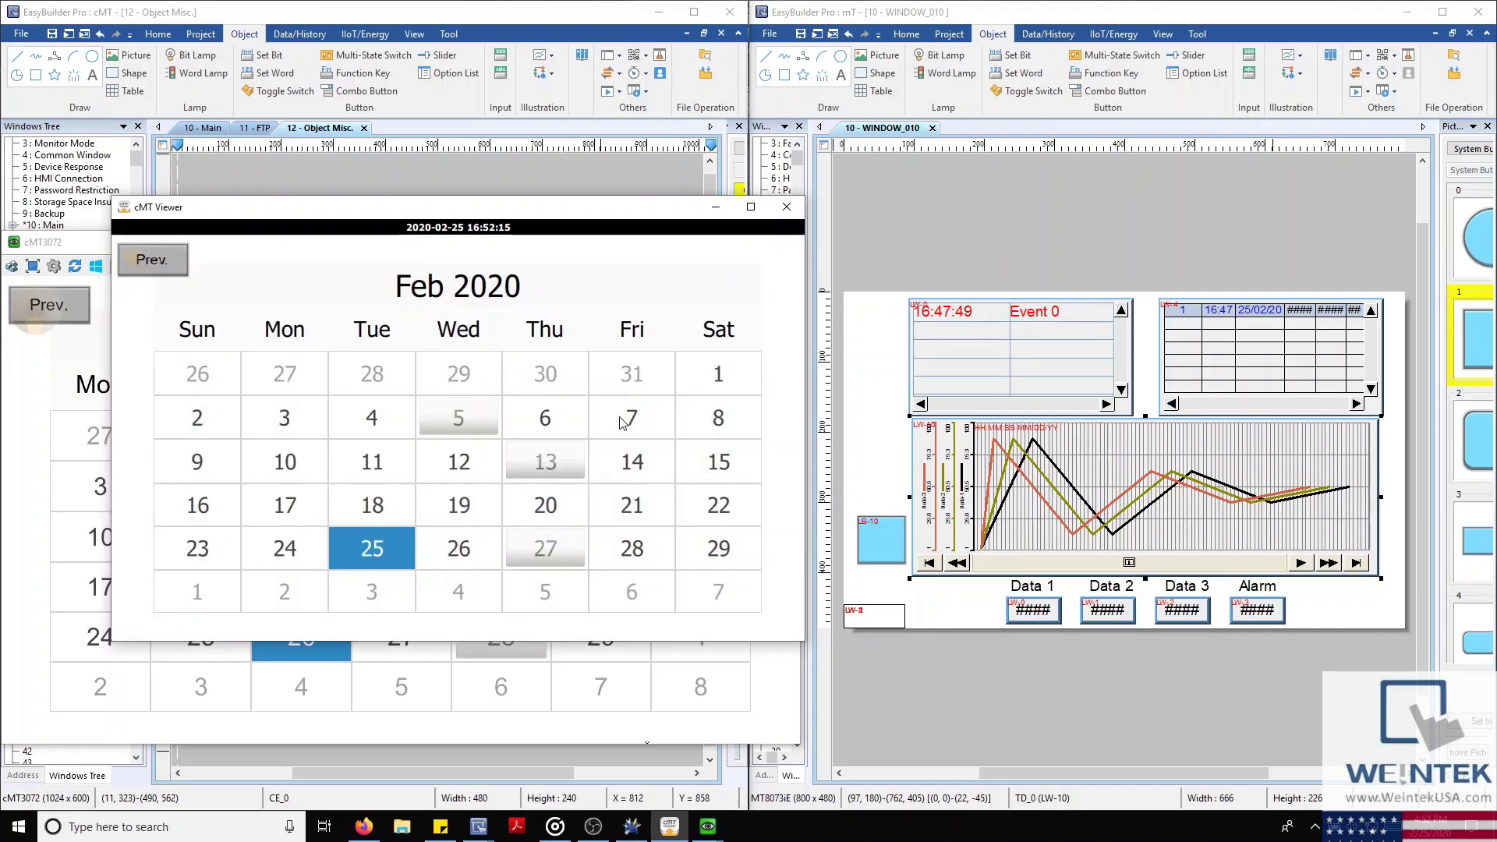
# Hide the simulator windows, then restore the cMT Viewer calendar
pyautogui.click(706, 209)
pyautogui.click(710, 242)
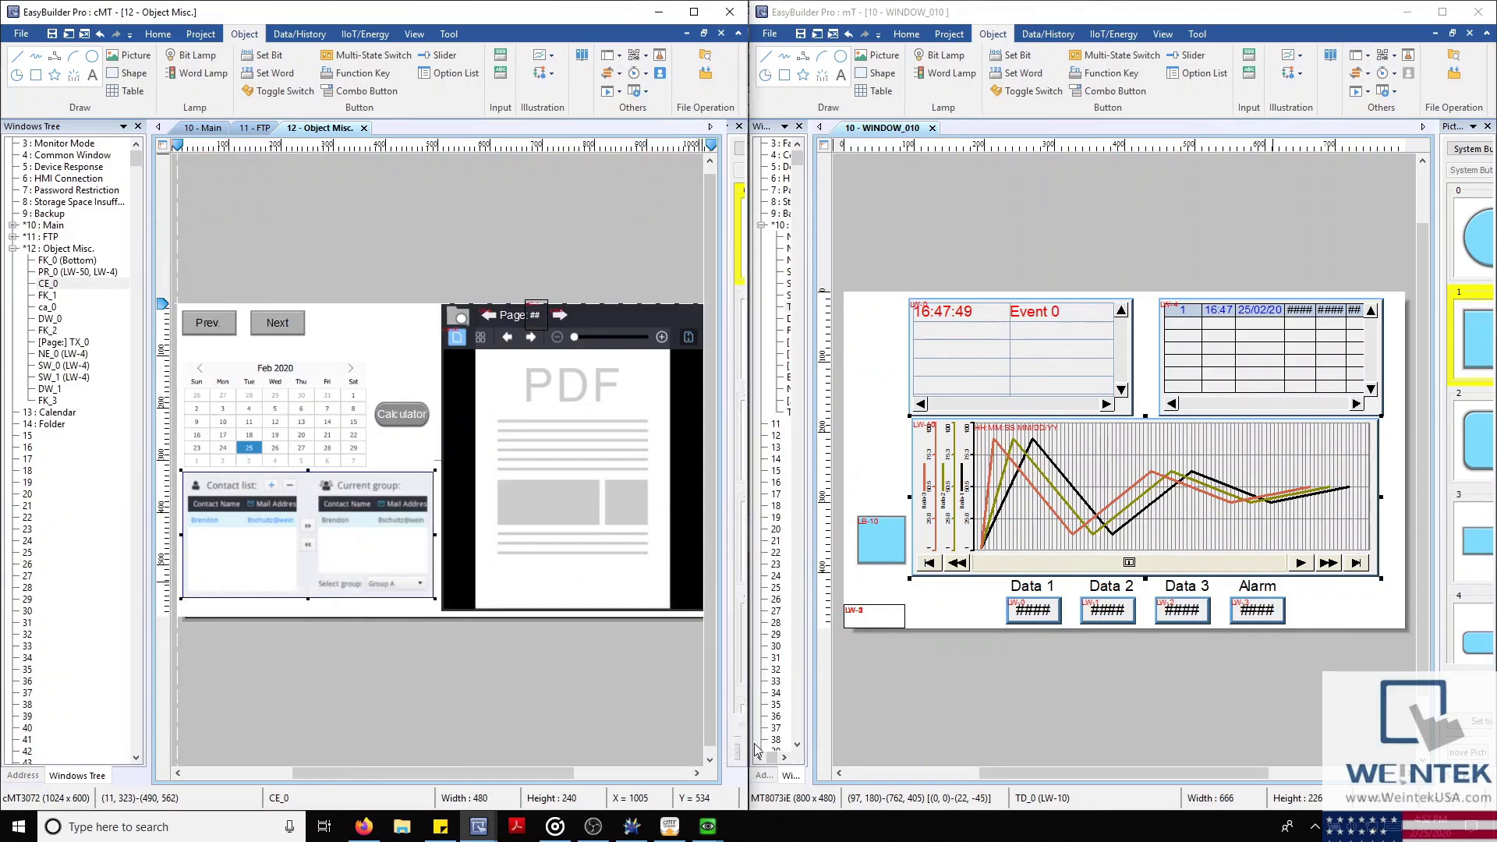
pyautogui.click(669, 826)
# Launch the Diagnoser from cMT Viewer's context menu and move it beside the calendar
pyautogui.rightClick(438, 423)
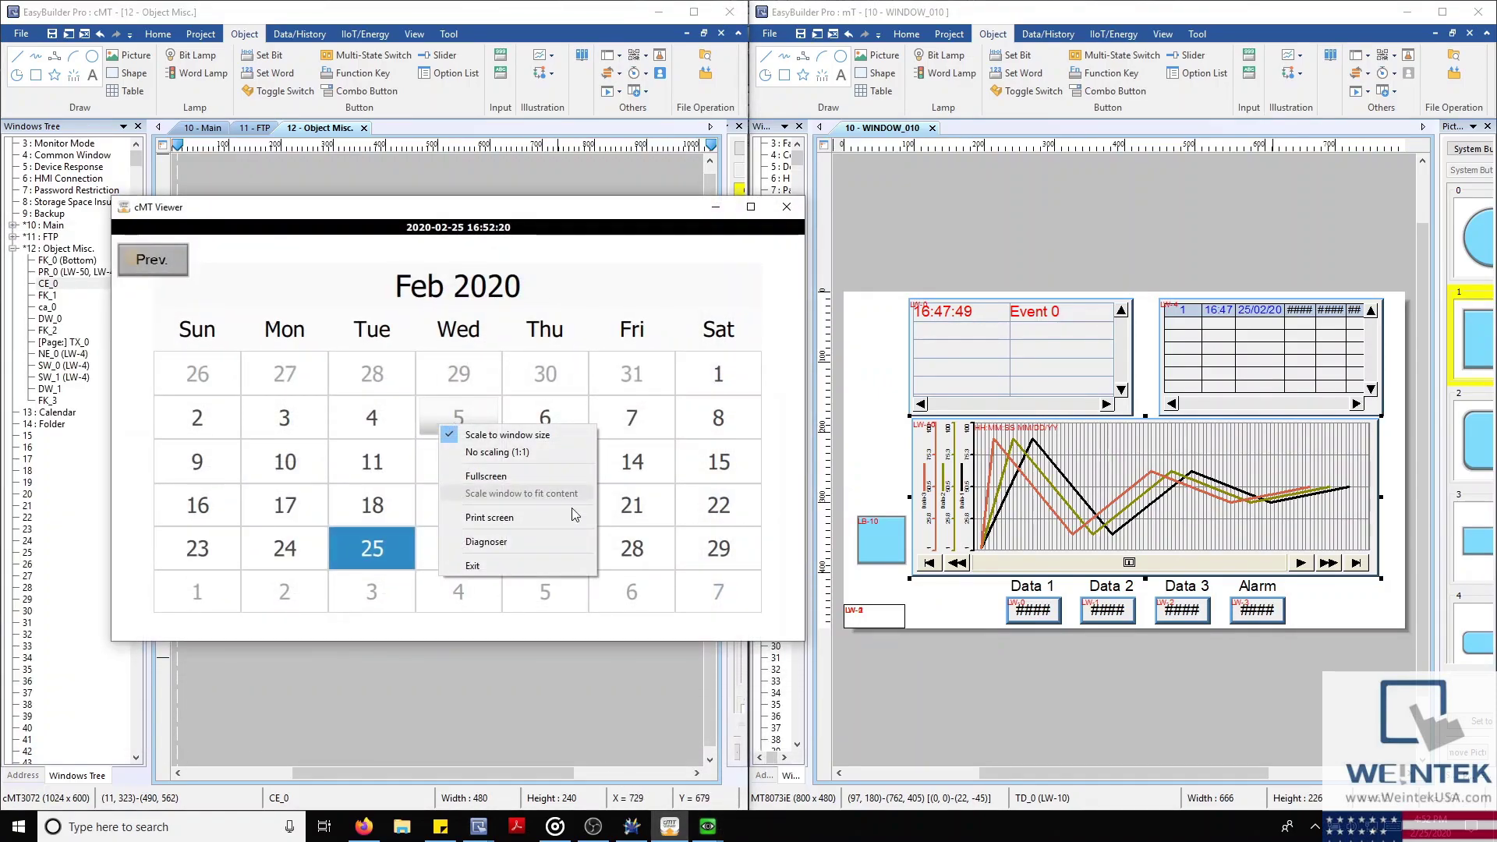
pyautogui.click(535, 544)
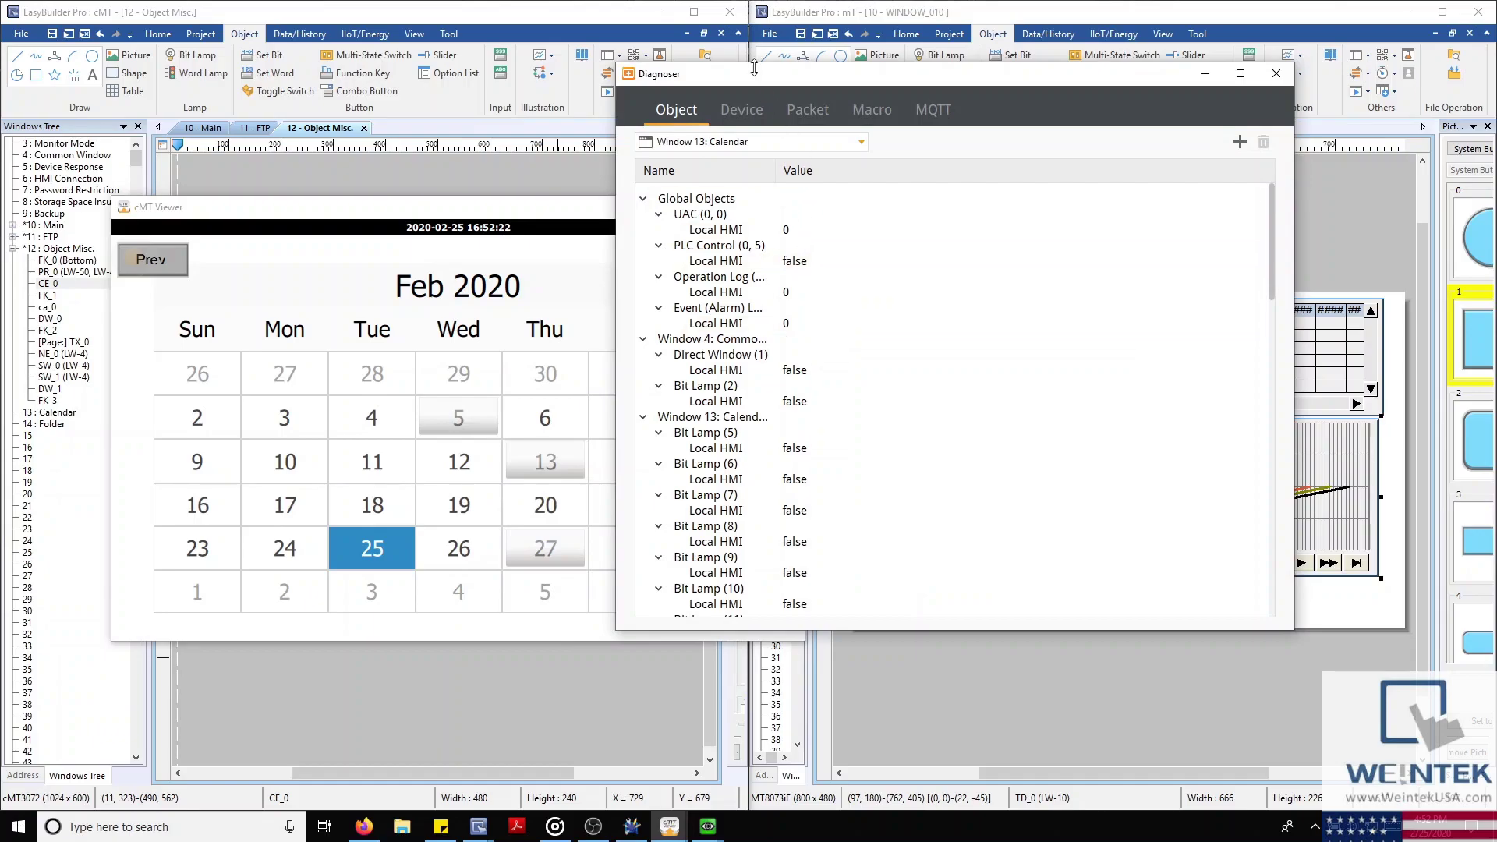
pyautogui.moveTo(755, 76); pyautogui.dragTo(858, 204)
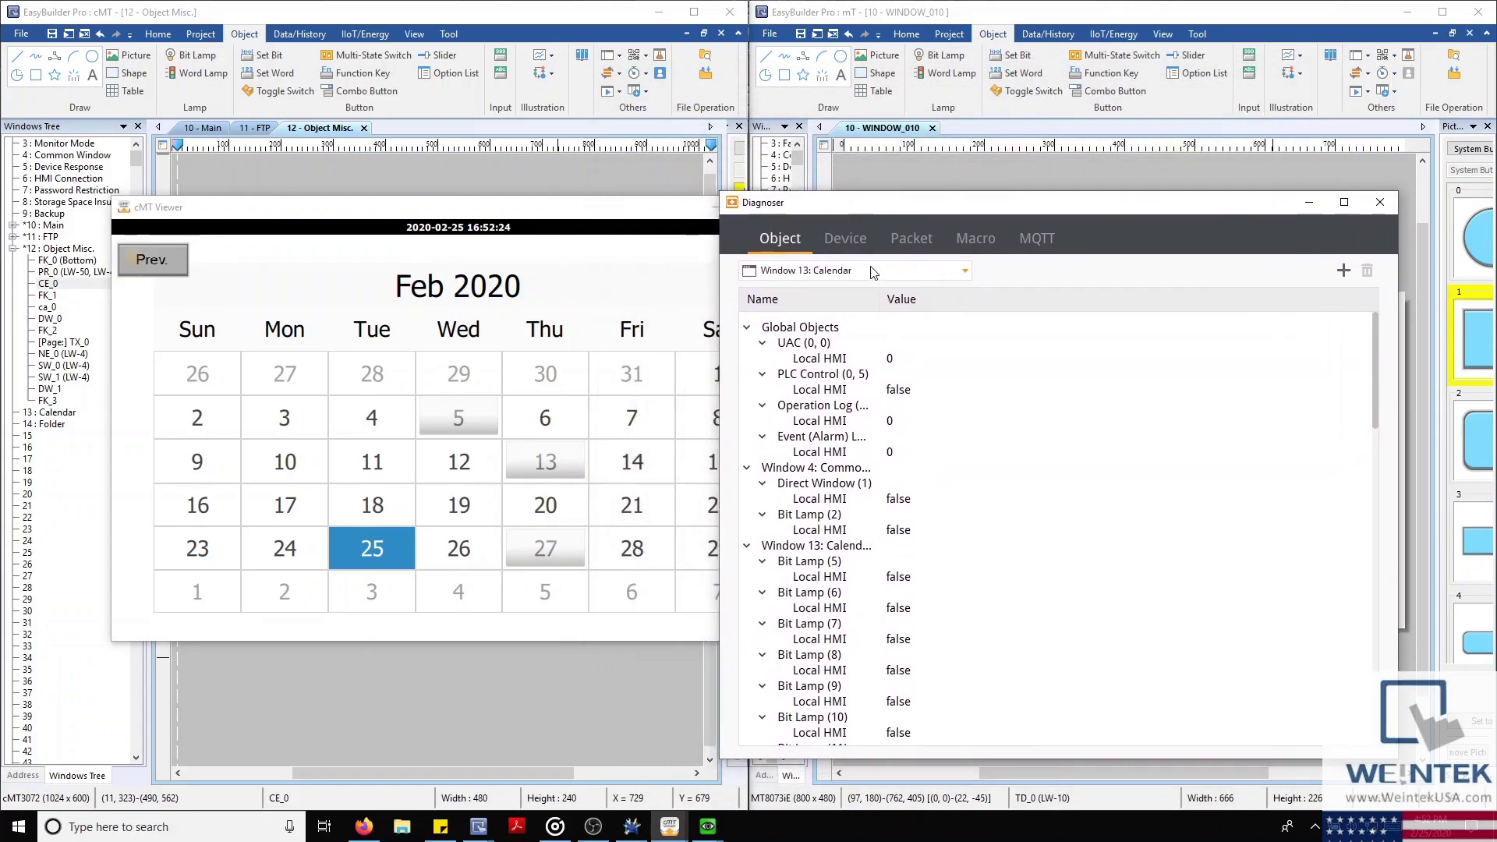
# Inspect objects of Windows 10, 11, 50 keypads and 13: Calendar, ending on Window 10: Main
pyautogui.click(967, 271)
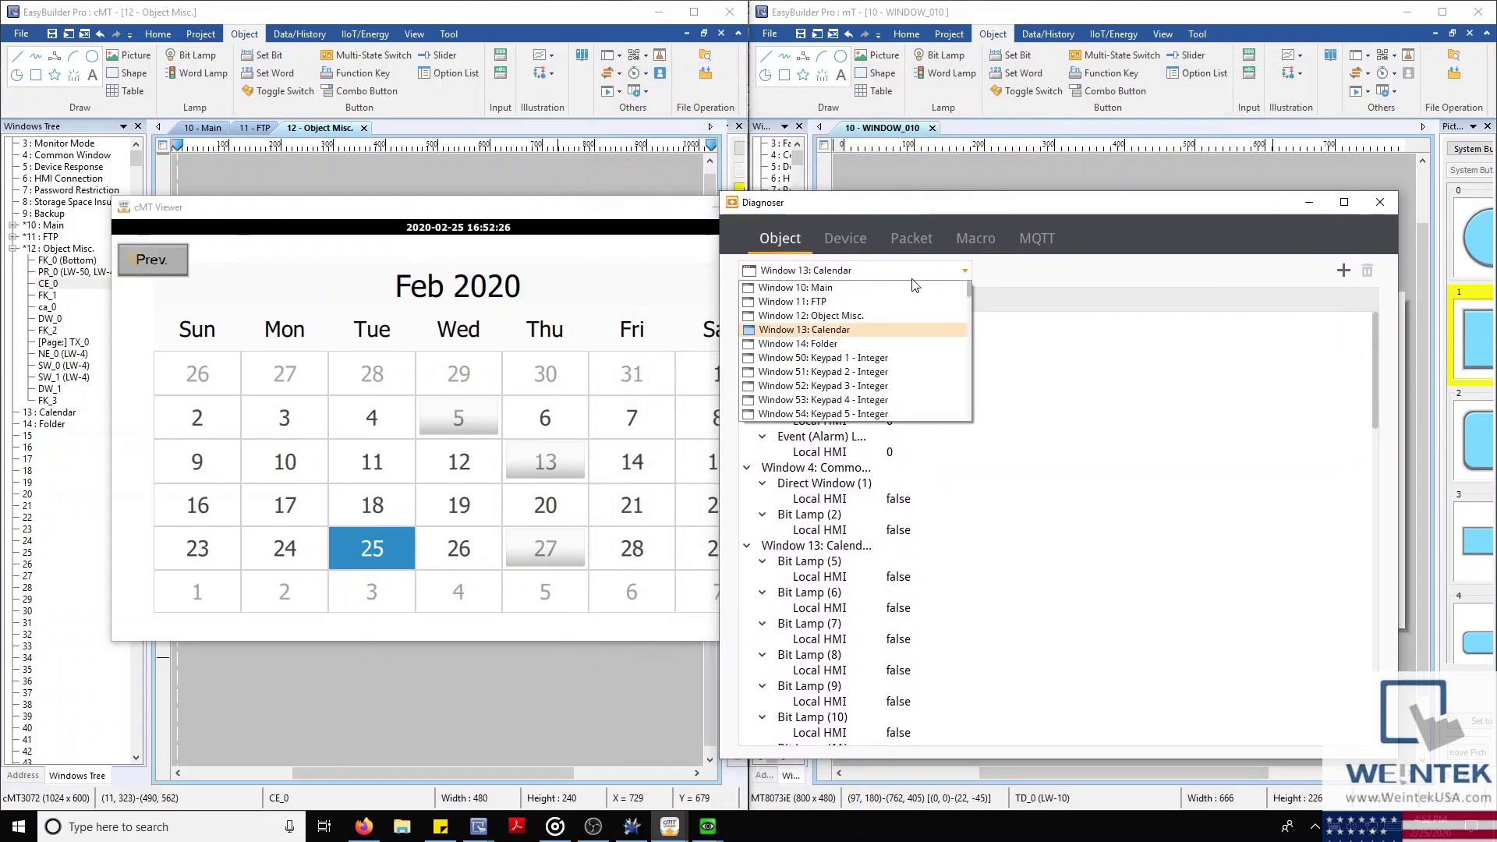
pyautogui.click(886, 288)
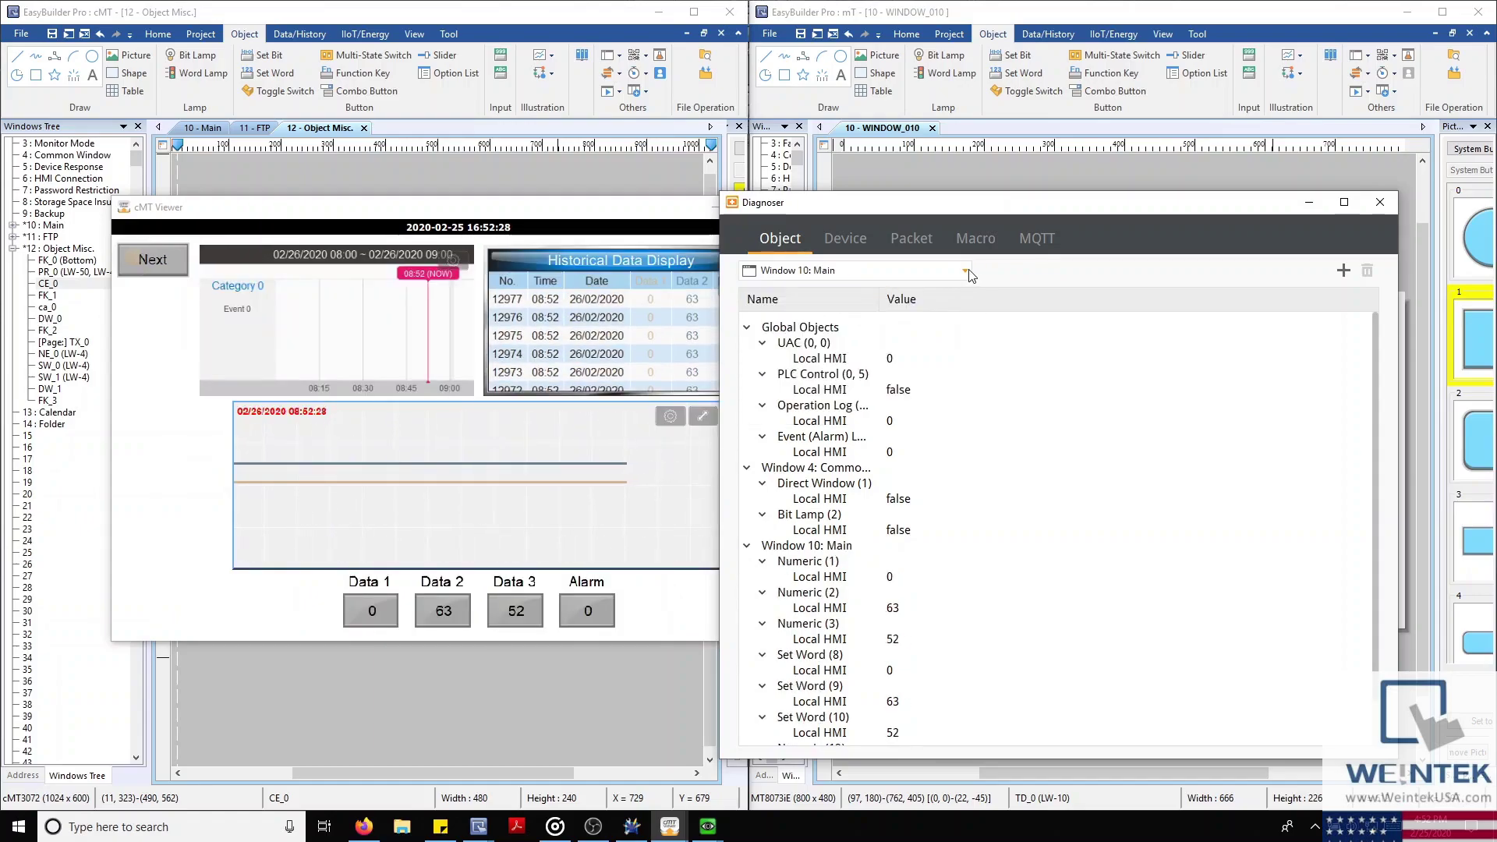
pyautogui.click(932, 272)
pyautogui.click(937, 299)
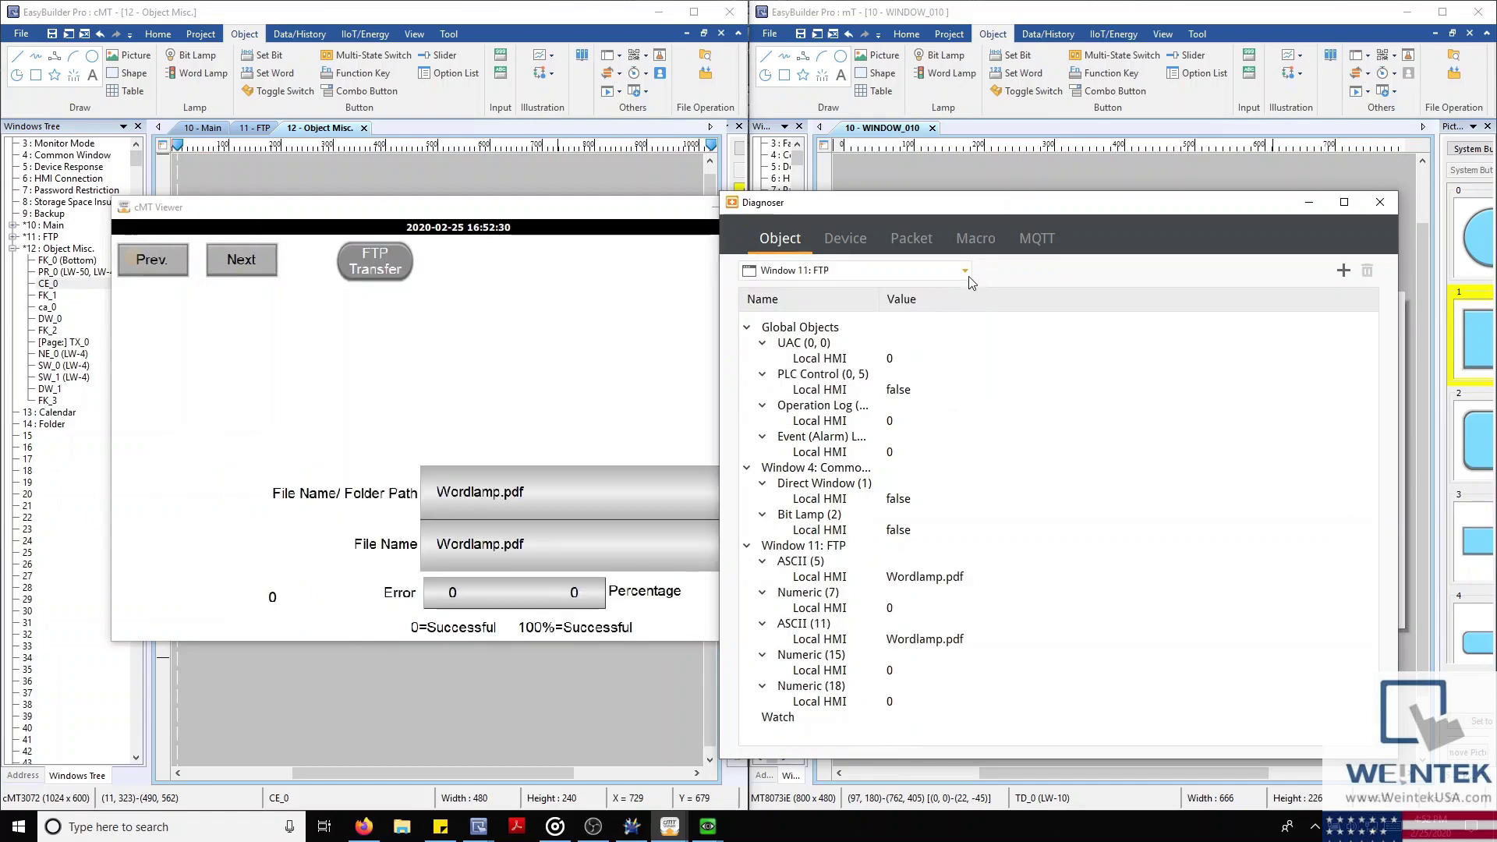
pyautogui.click(965, 275)
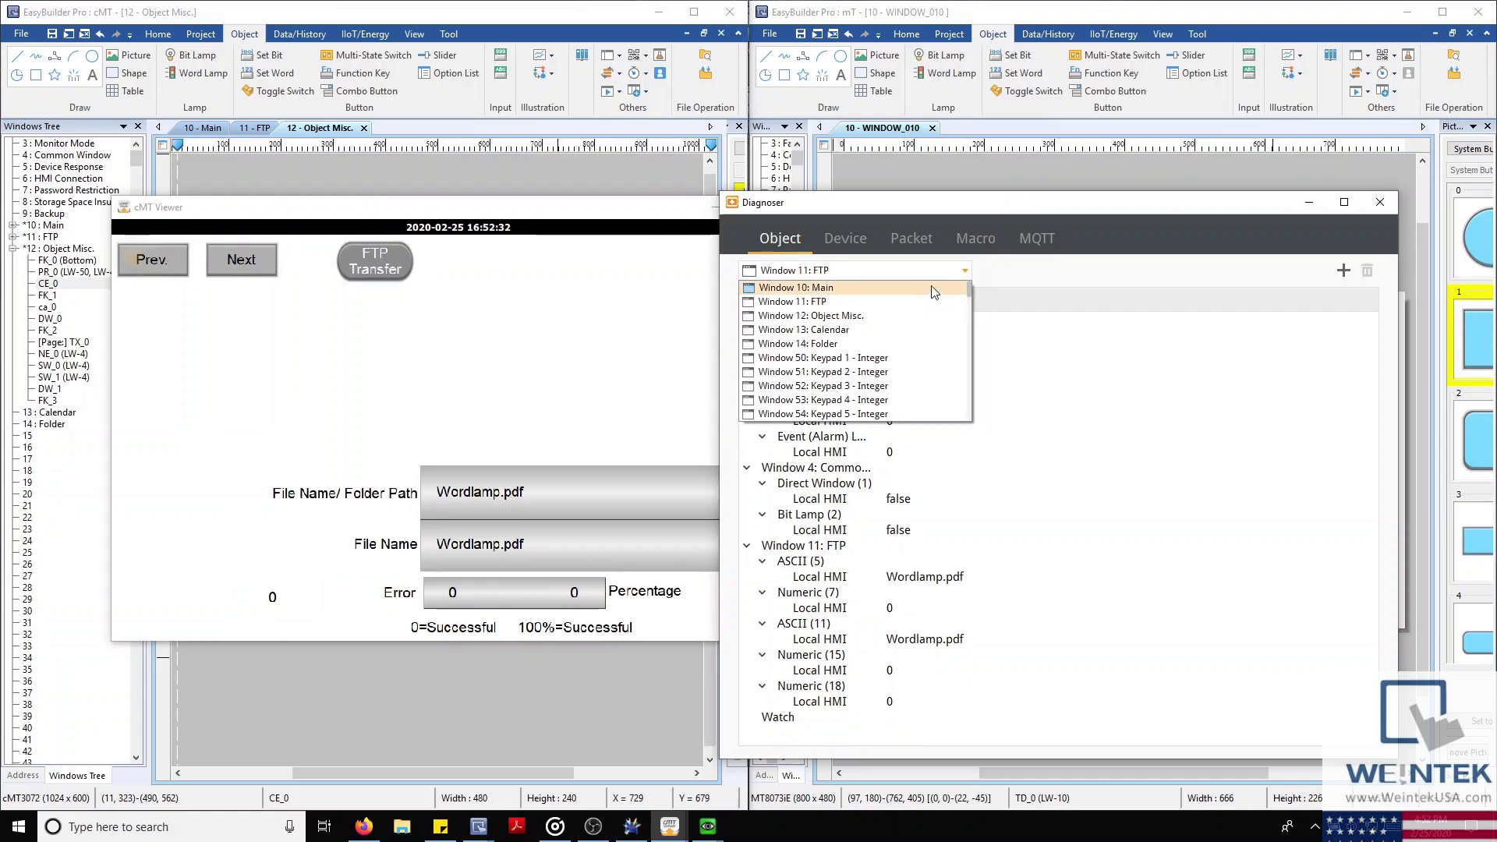
pyautogui.click(883, 360)
pyautogui.press('Down')
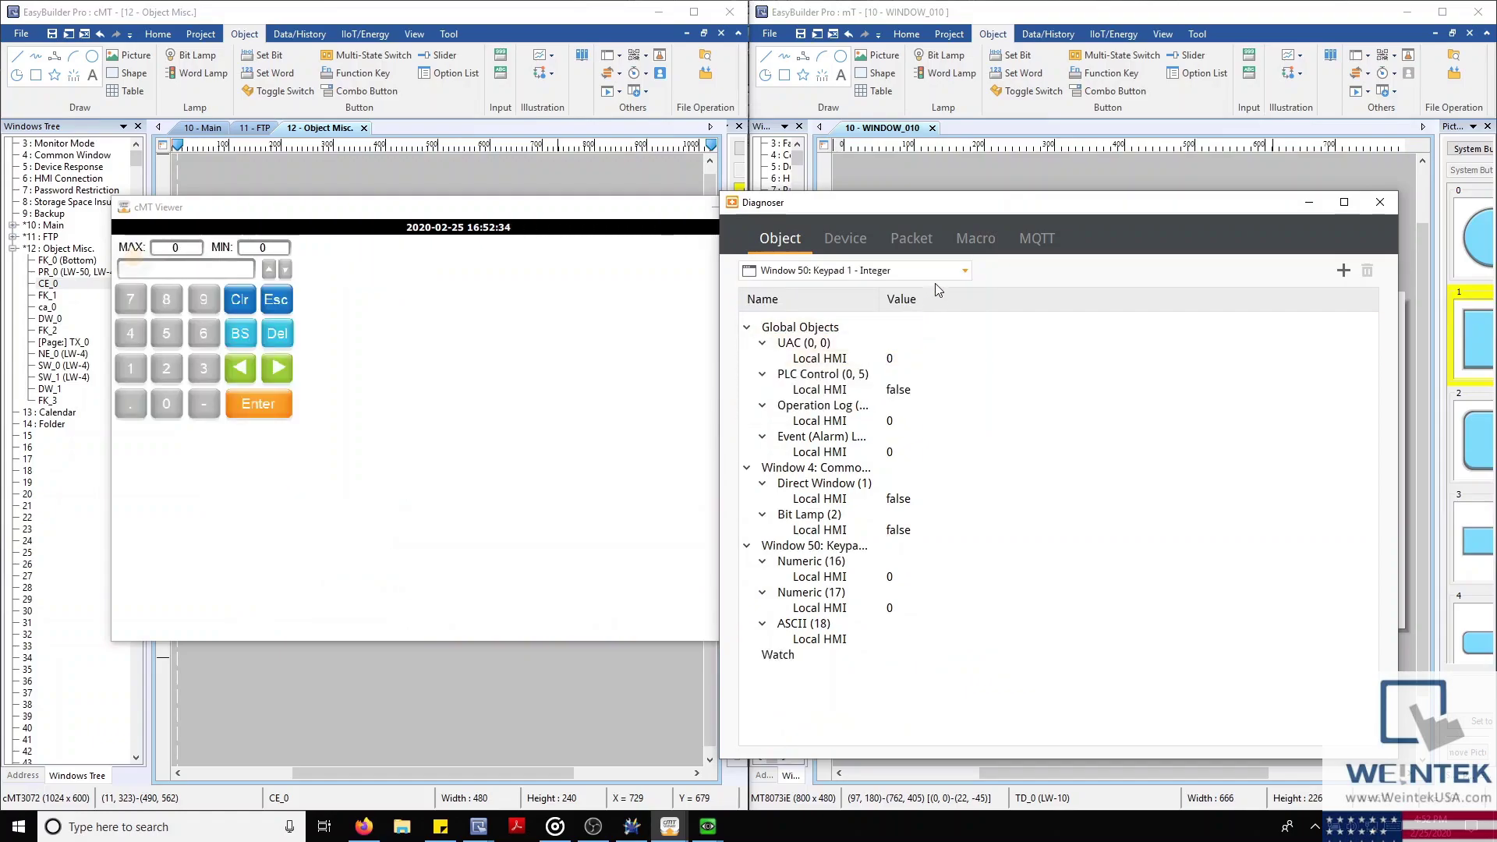
pyautogui.press('Down')
pyautogui.press('Down')
pyautogui.press('Down')
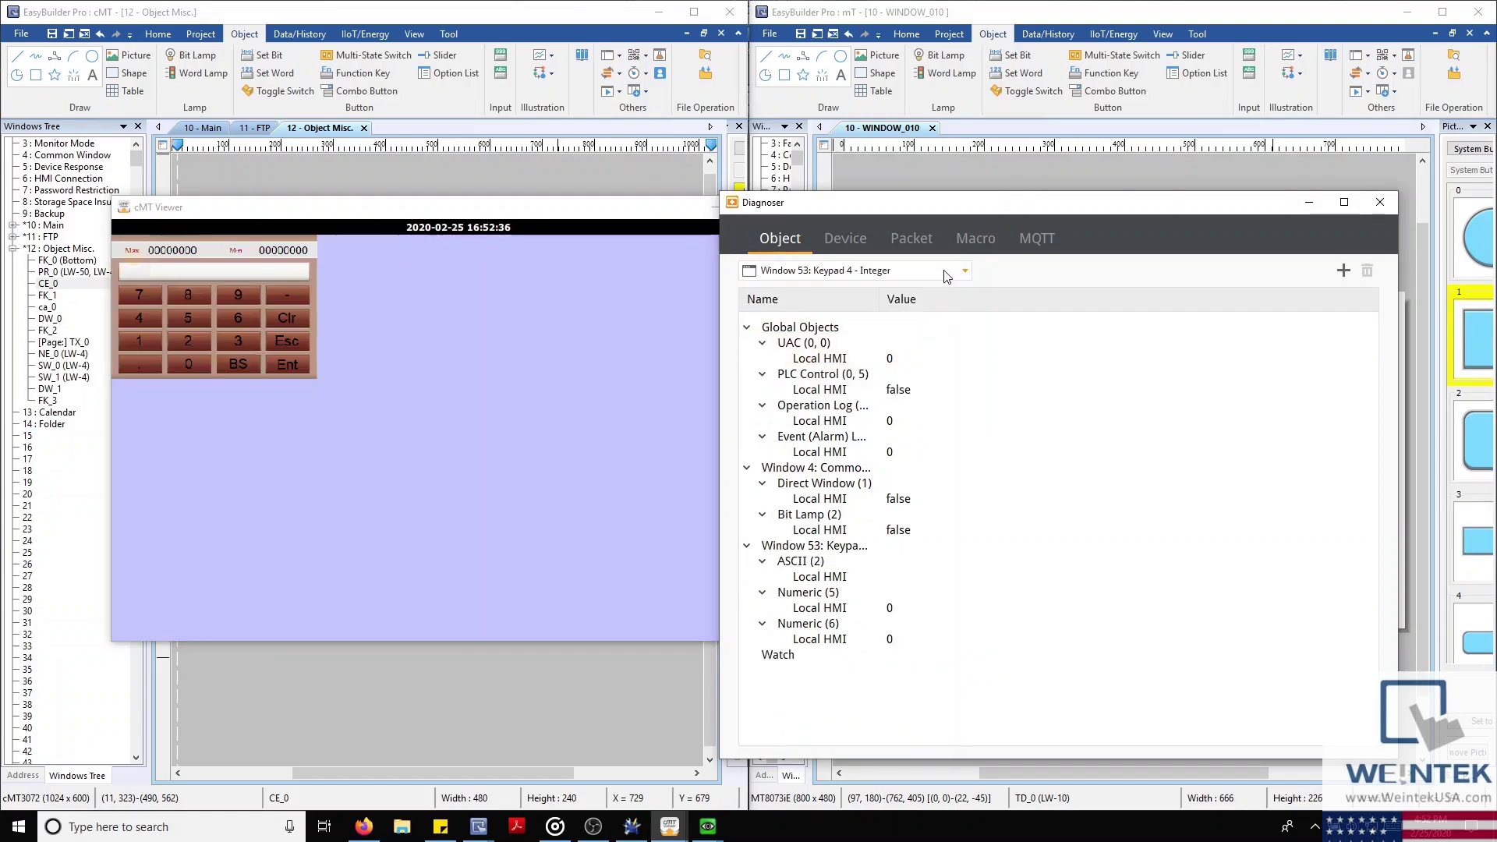
pyautogui.press('Down')
pyautogui.press('Down')
pyautogui.press('Down')
pyautogui.press('Down')
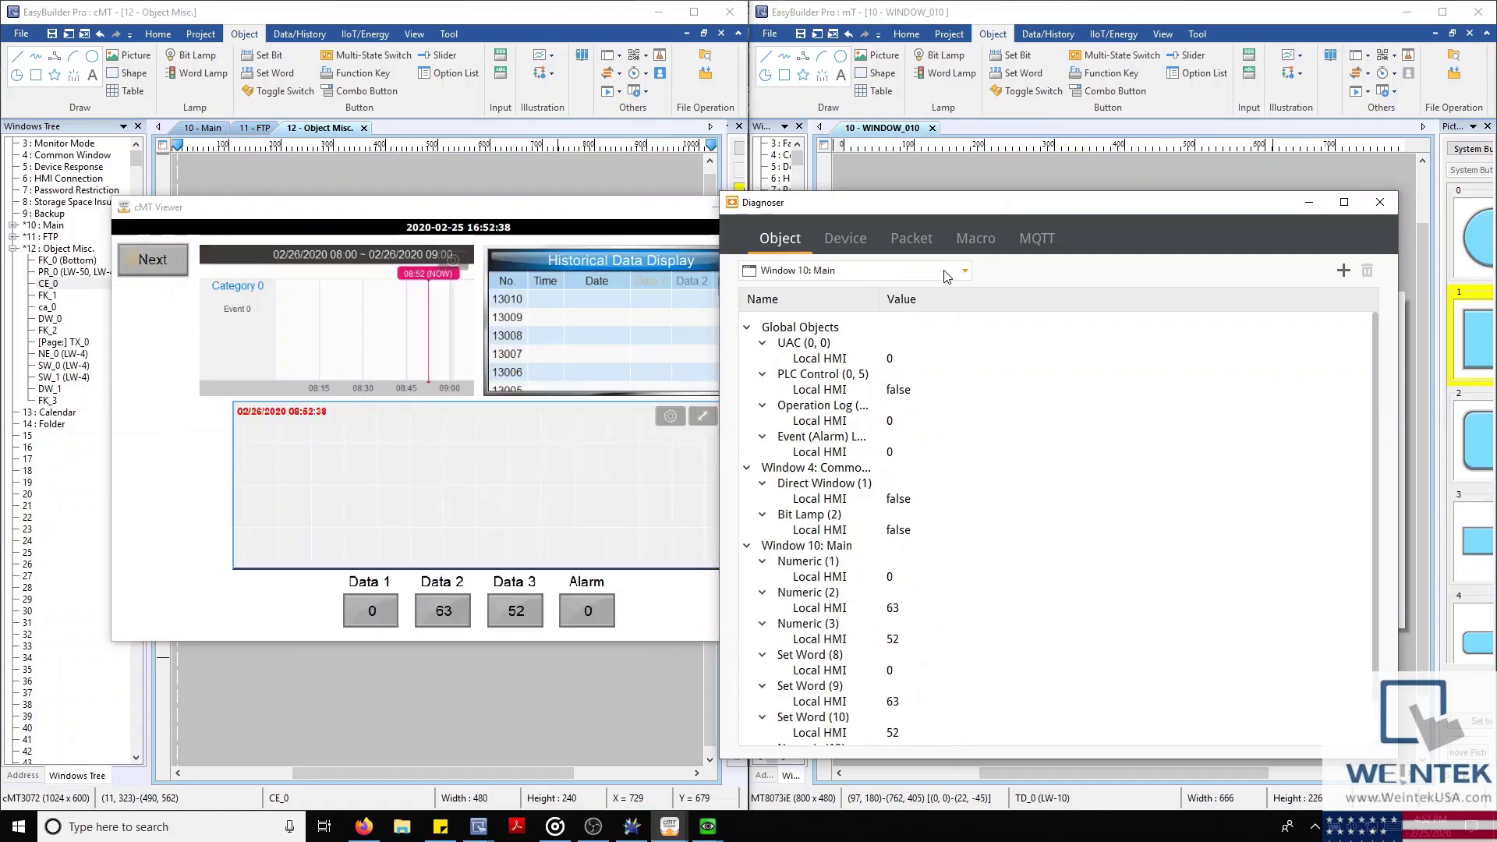
pyautogui.press('Down')
pyautogui.press('Down')
pyautogui.press('Down')
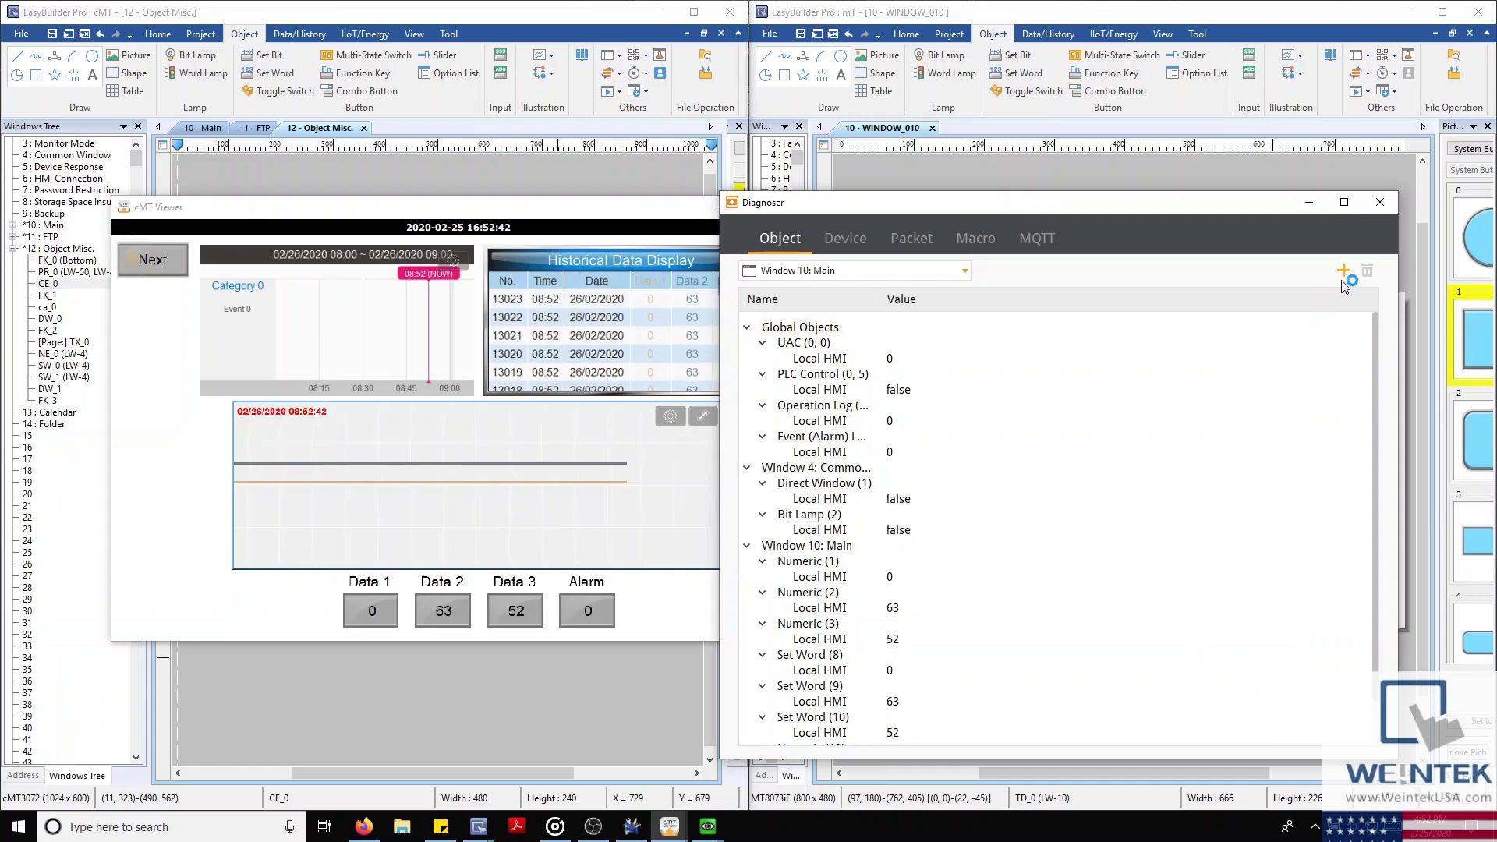
# Start adding a Word-type watch address, then dismiss the dialog without adding it
pyautogui.click(1343, 271)
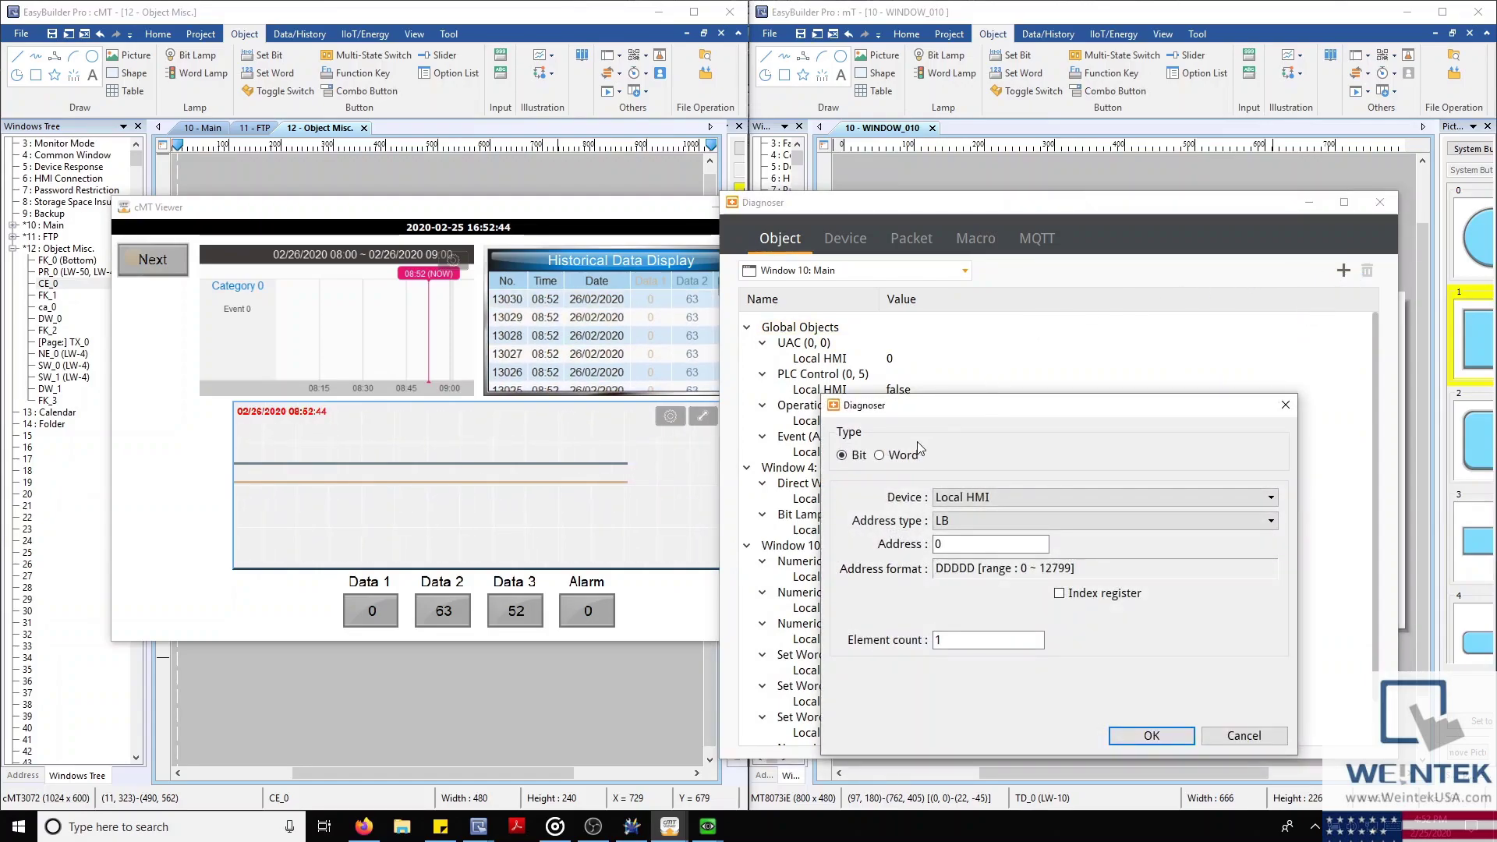
pyautogui.click(891, 458)
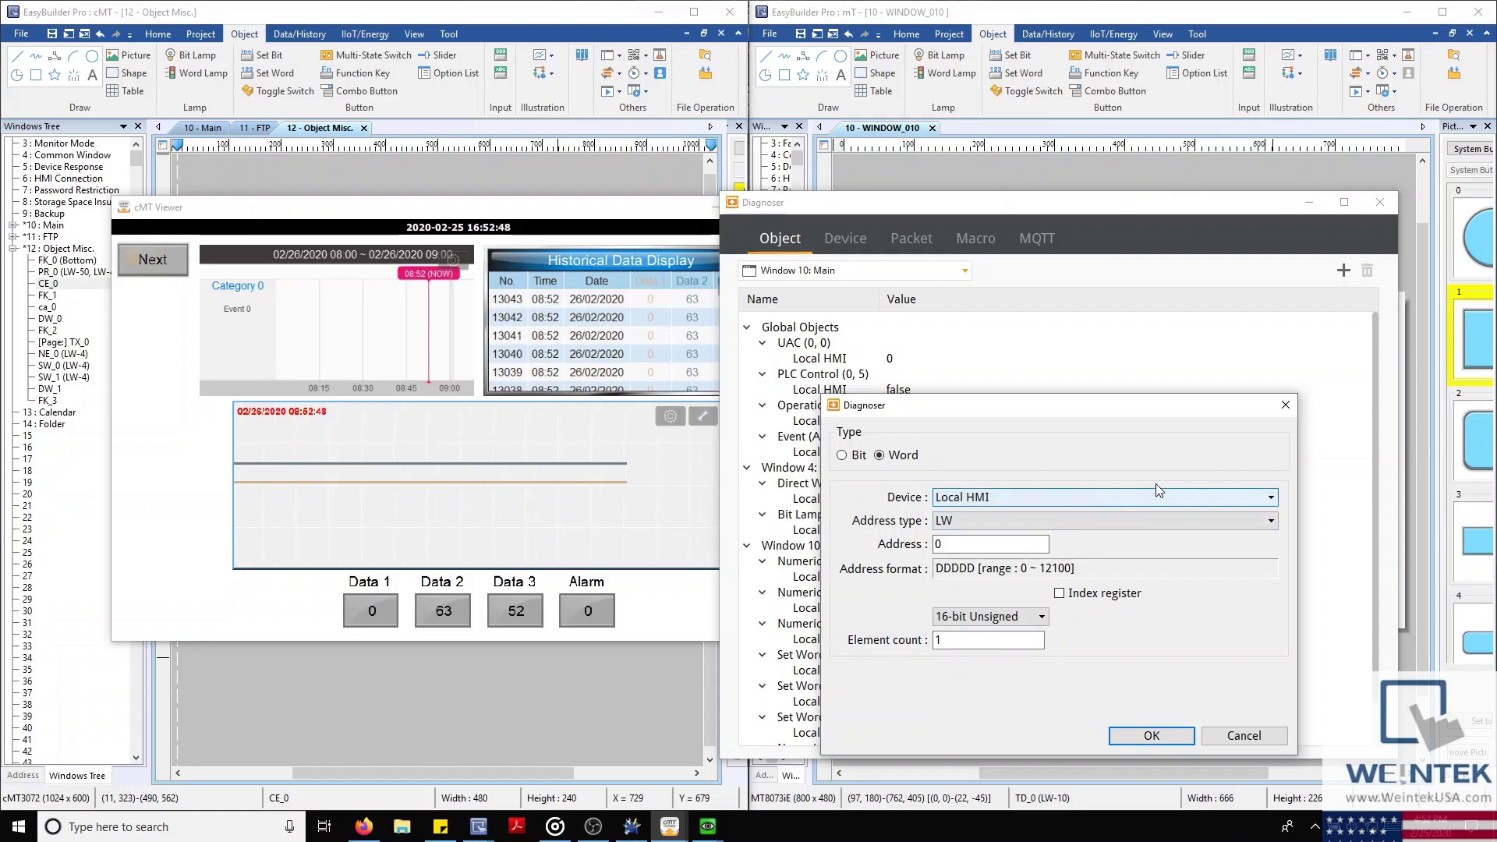
pyautogui.click(1286, 404)
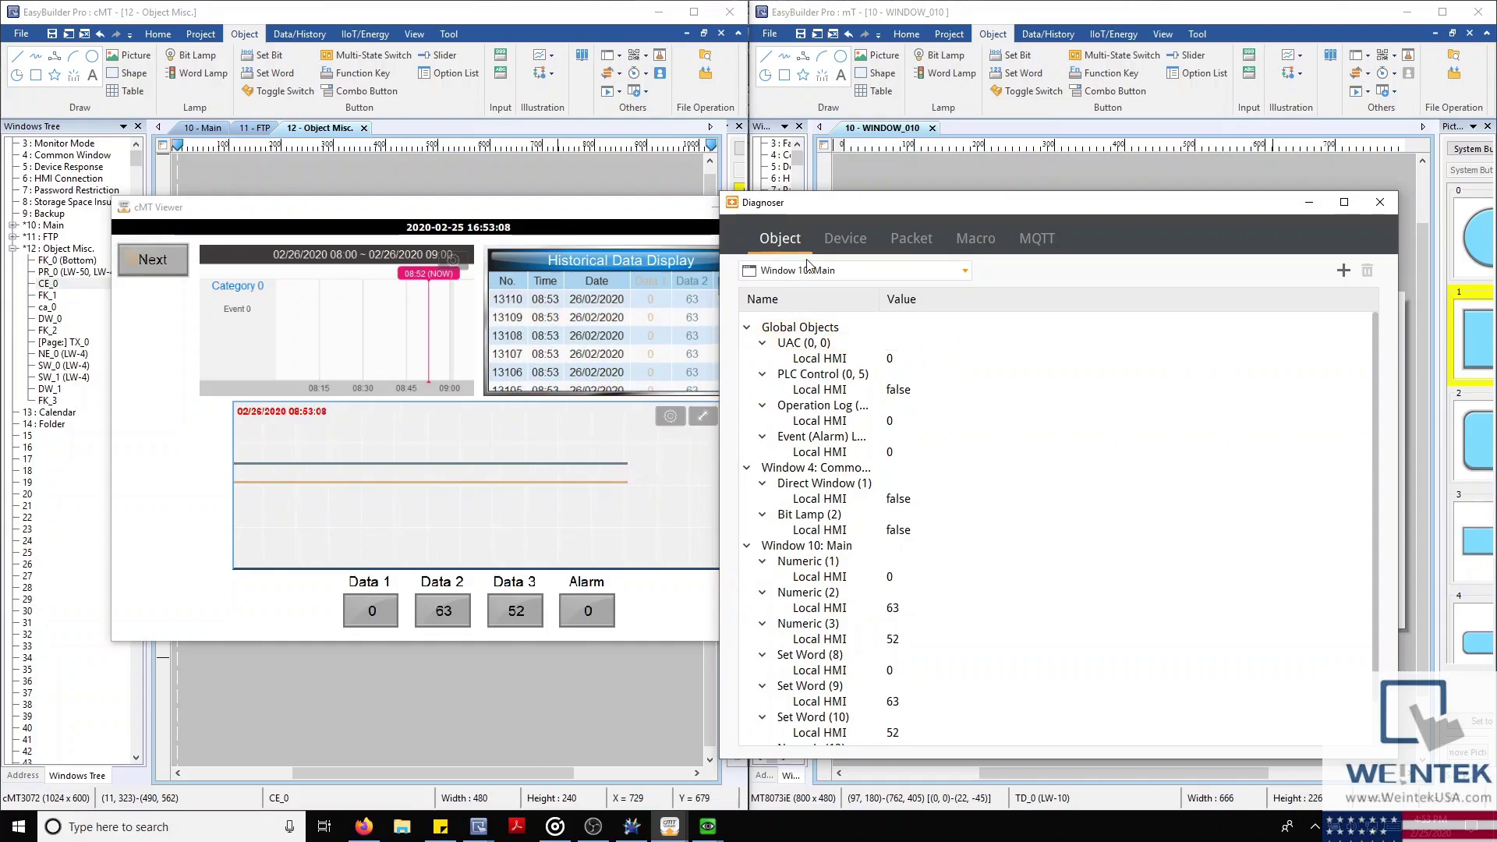
# Review the Local HMI device properties, then start recording on the Packet tab
pyautogui.click(845, 238)
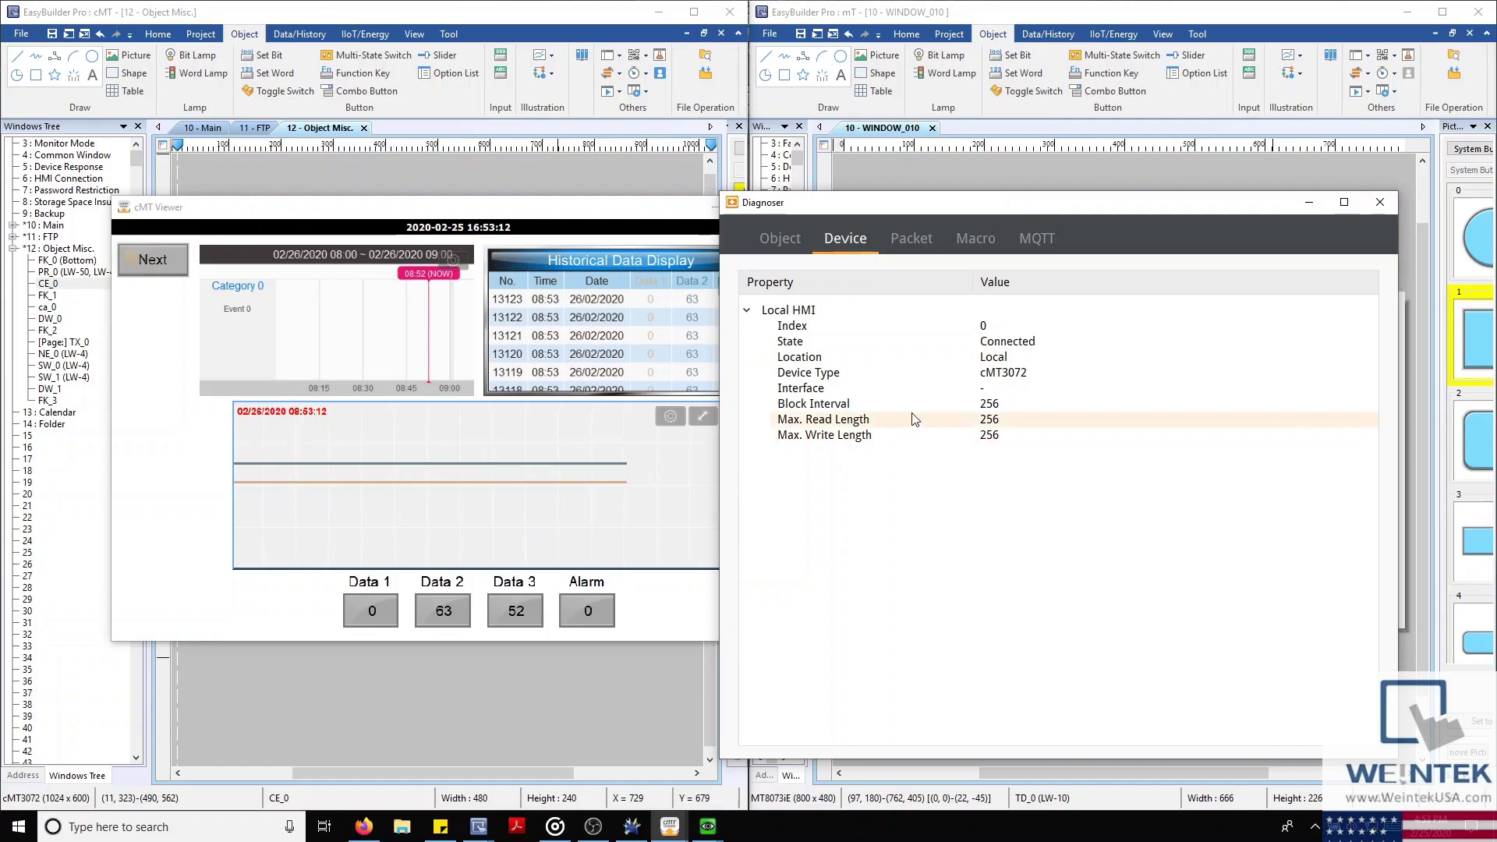
pyautogui.click(911, 239)
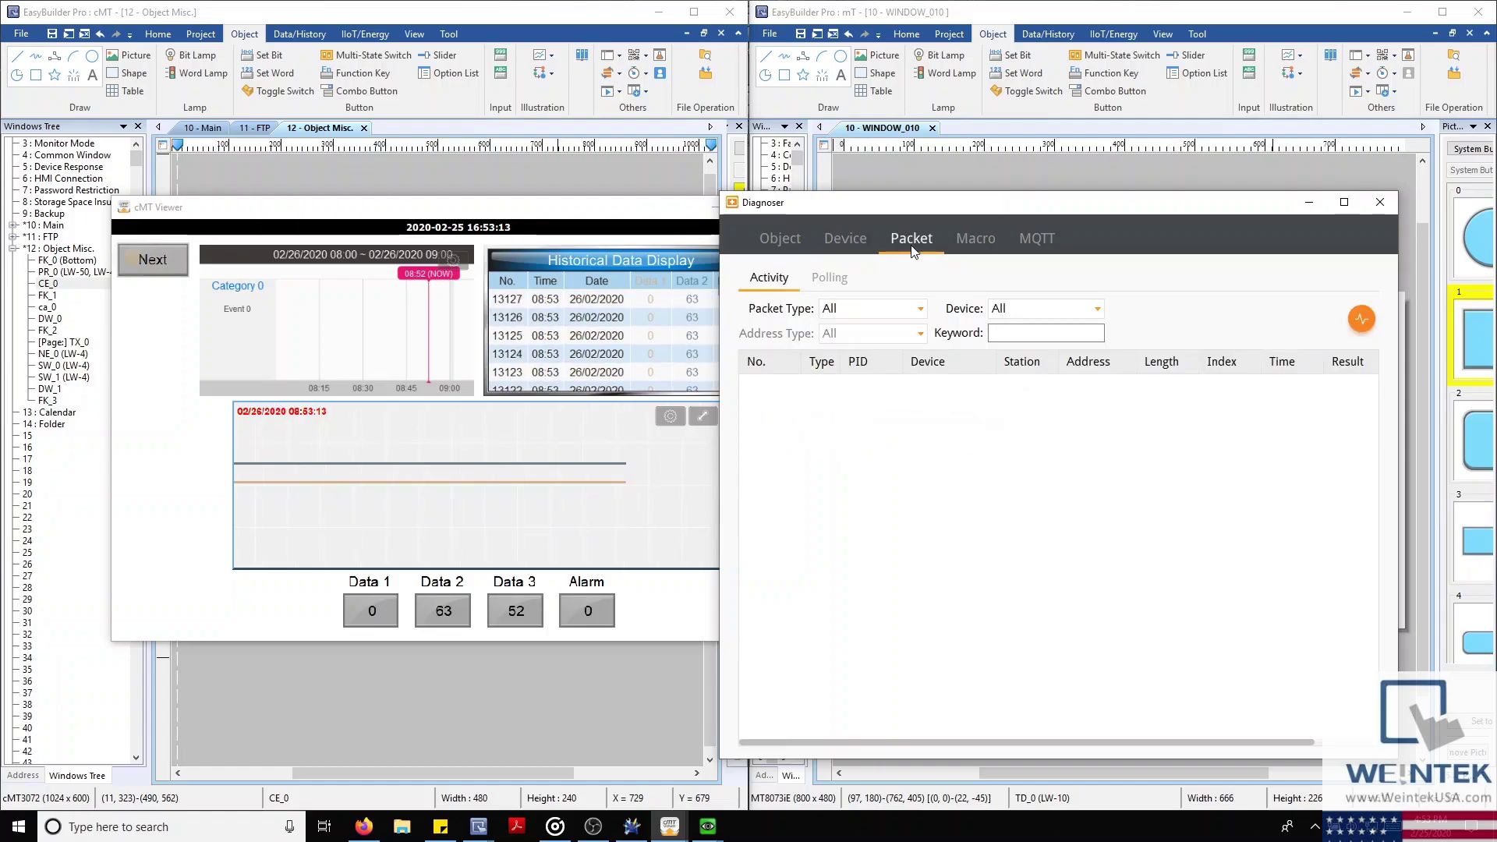
pyautogui.click(1361, 320)
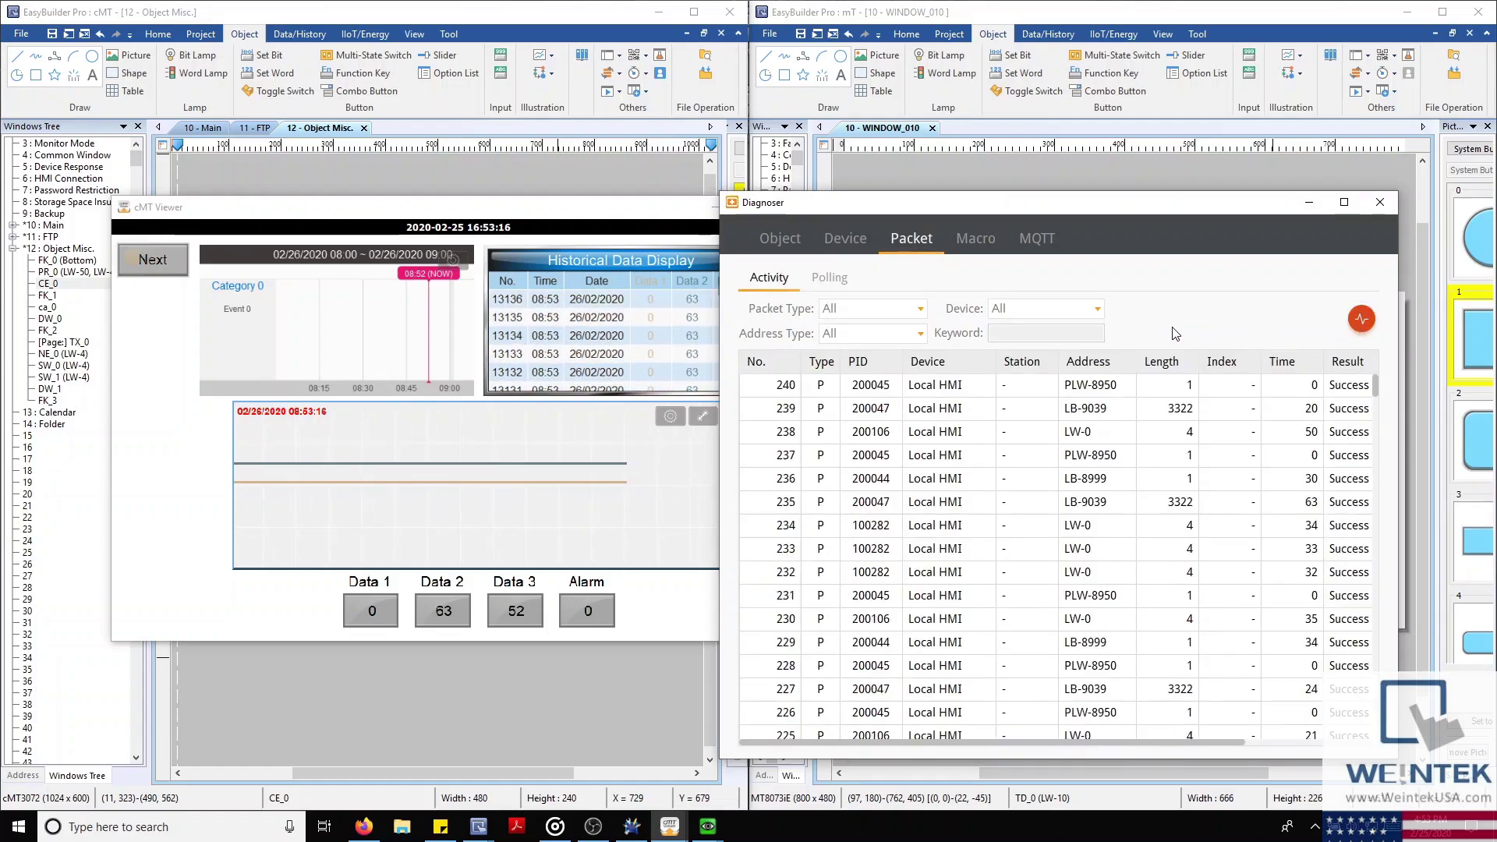
# Execute the String Manager macro and check the MQTT server status
pyautogui.click(975, 239)
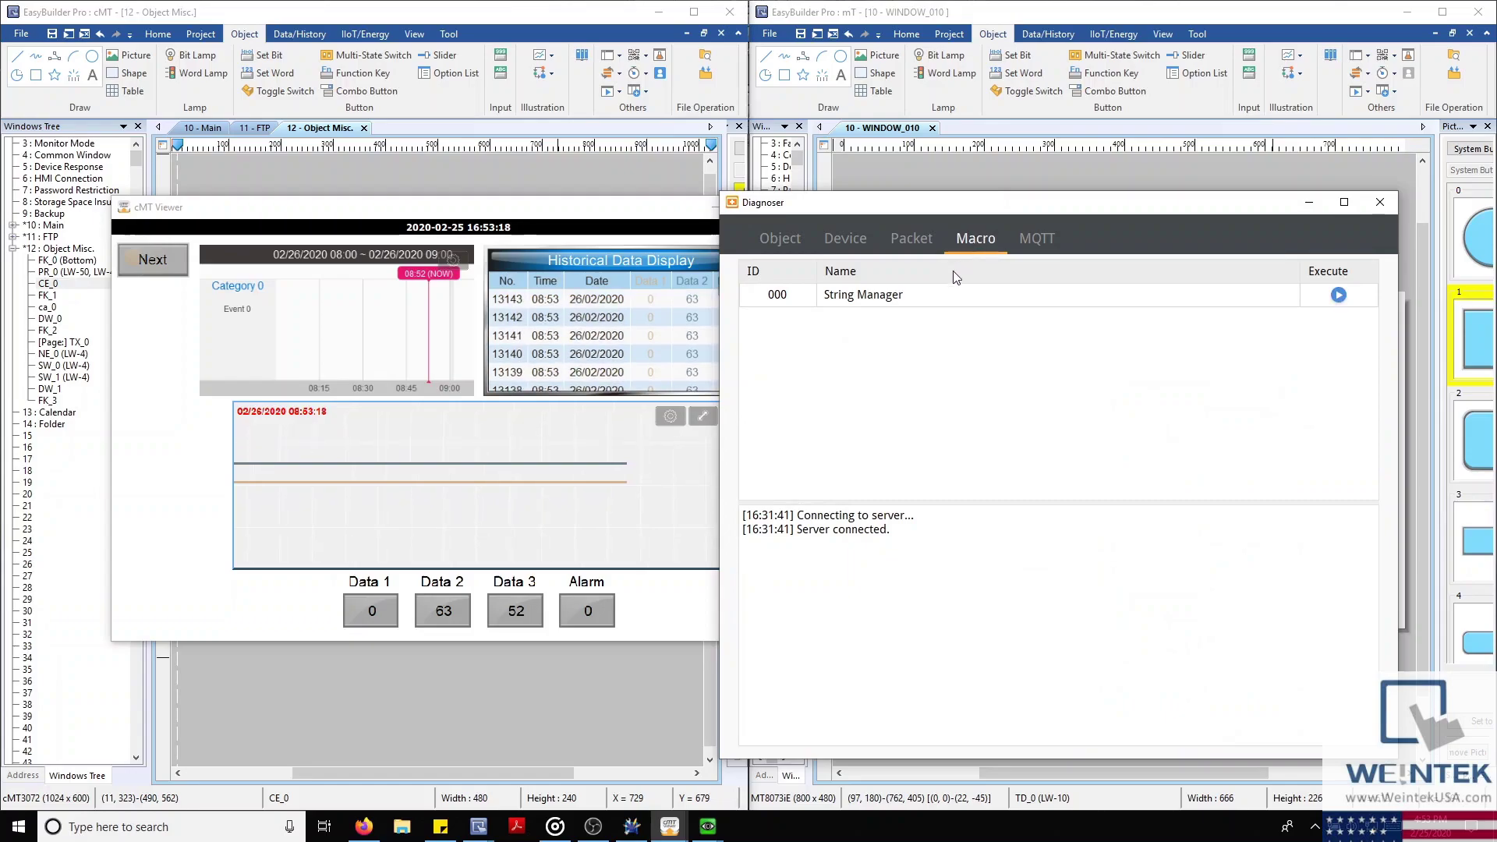
pyautogui.click(1338, 296)
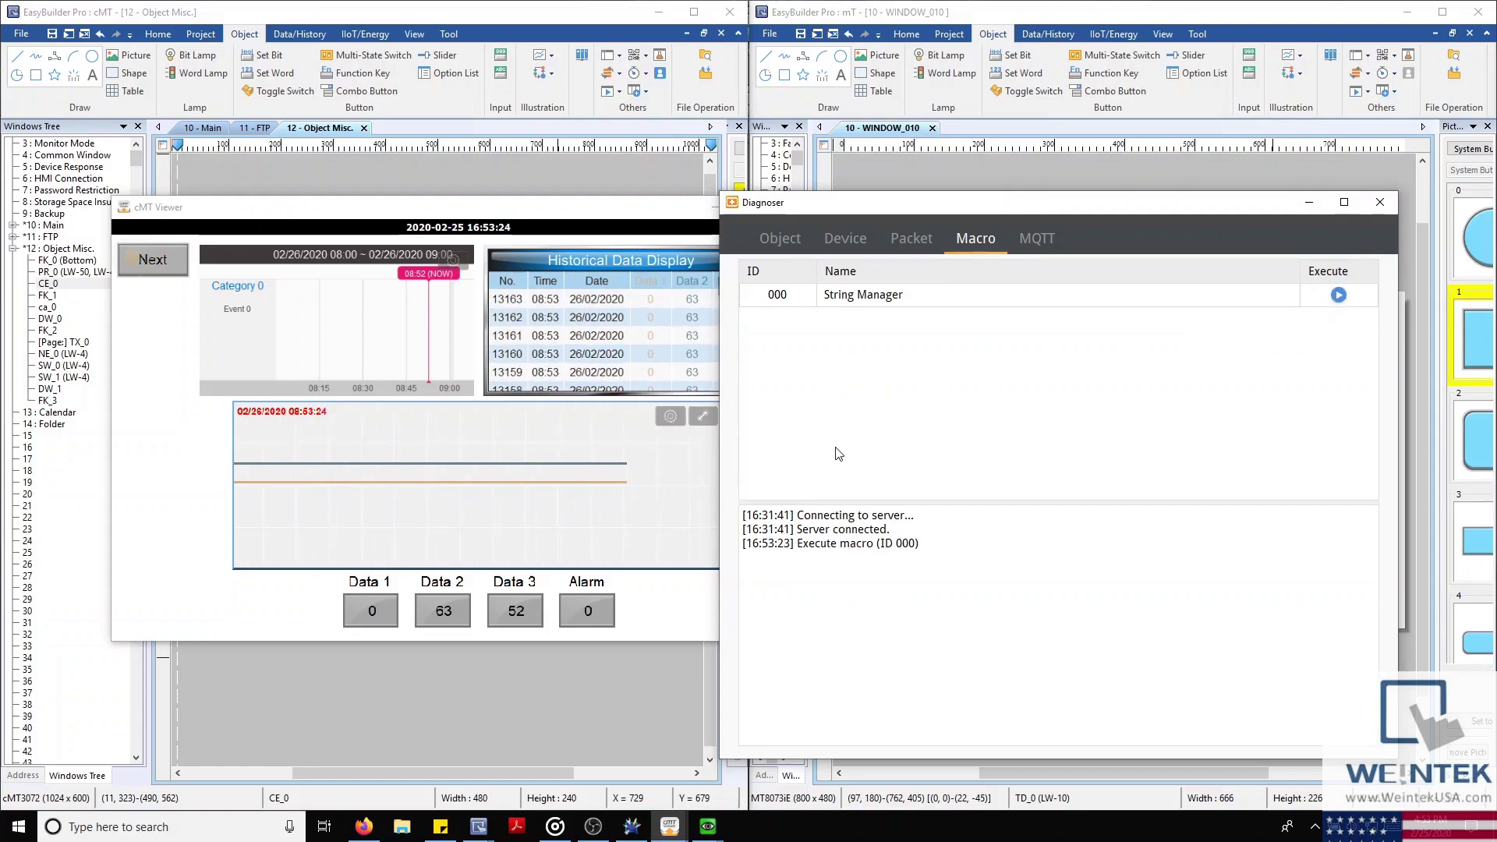
pyautogui.click(1036, 247)
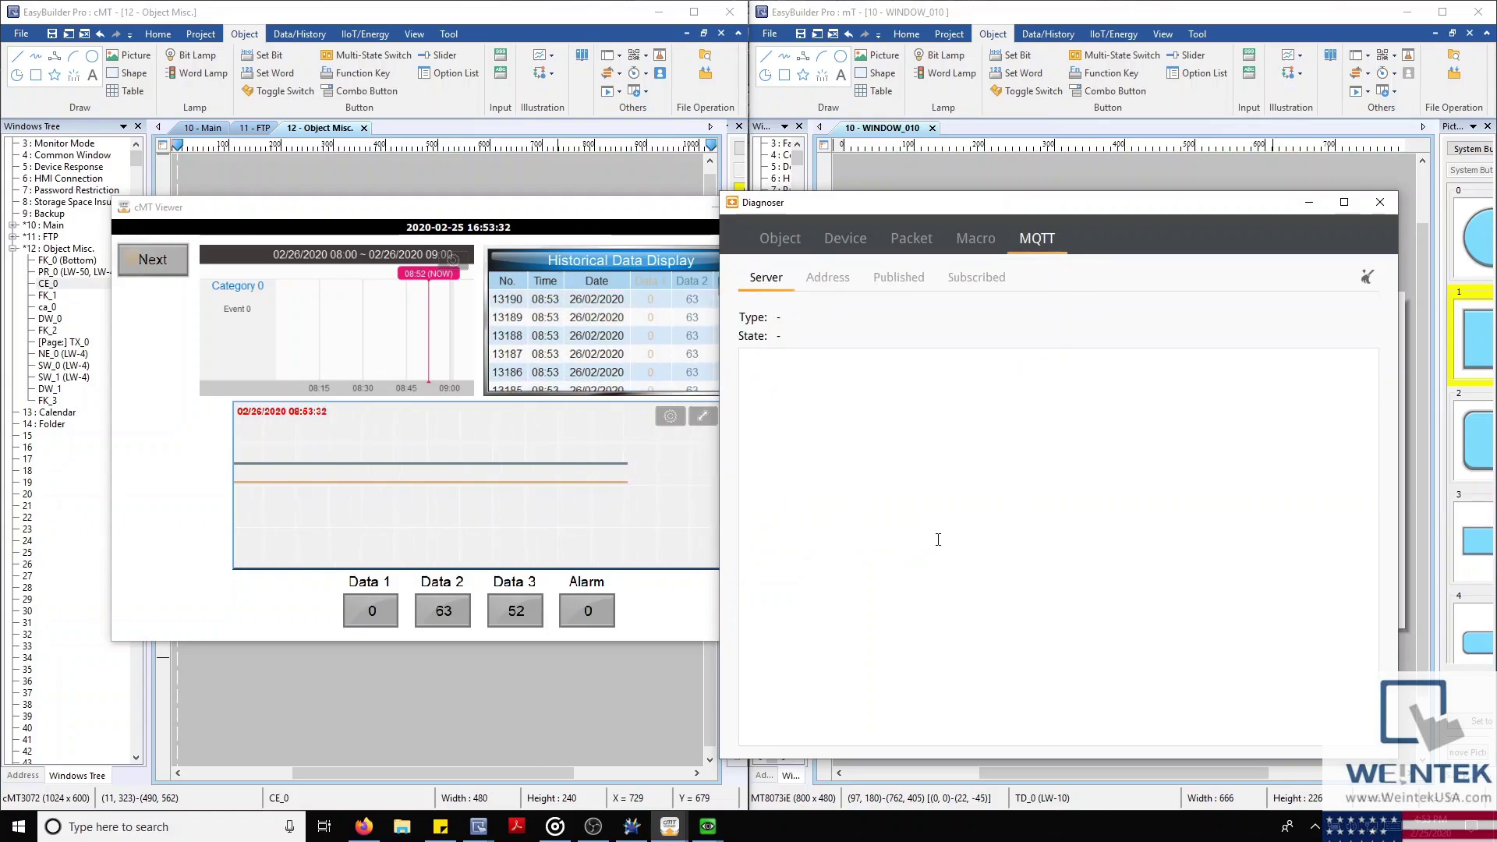
# Step back through the Macro, Packet and Object tabs, then close the Diagnoser
pyautogui.click(979, 236)
pyautogui.click(893, 240)
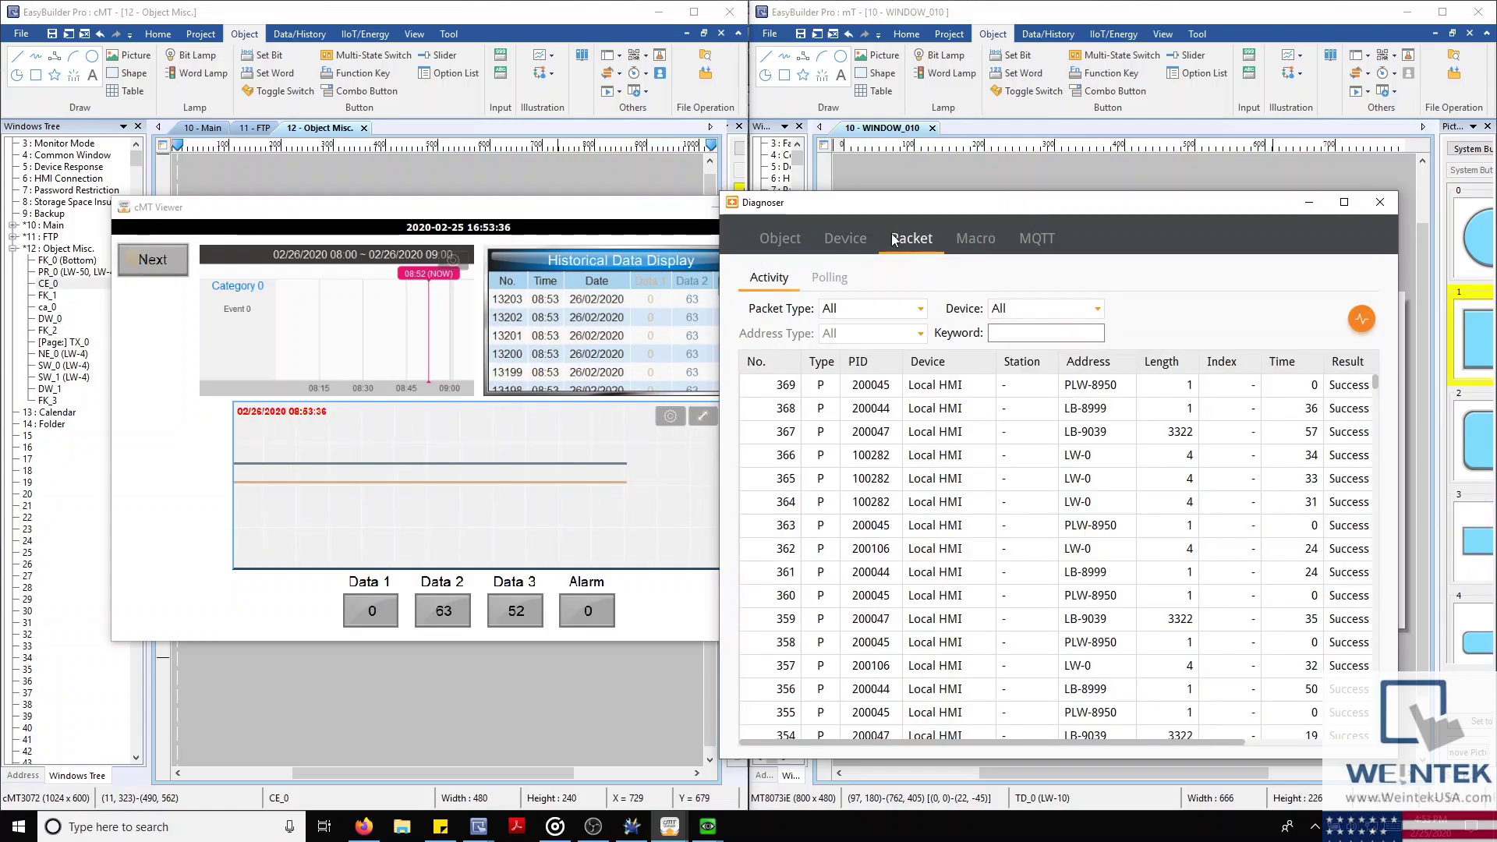
pyautogui.click(794, 239)
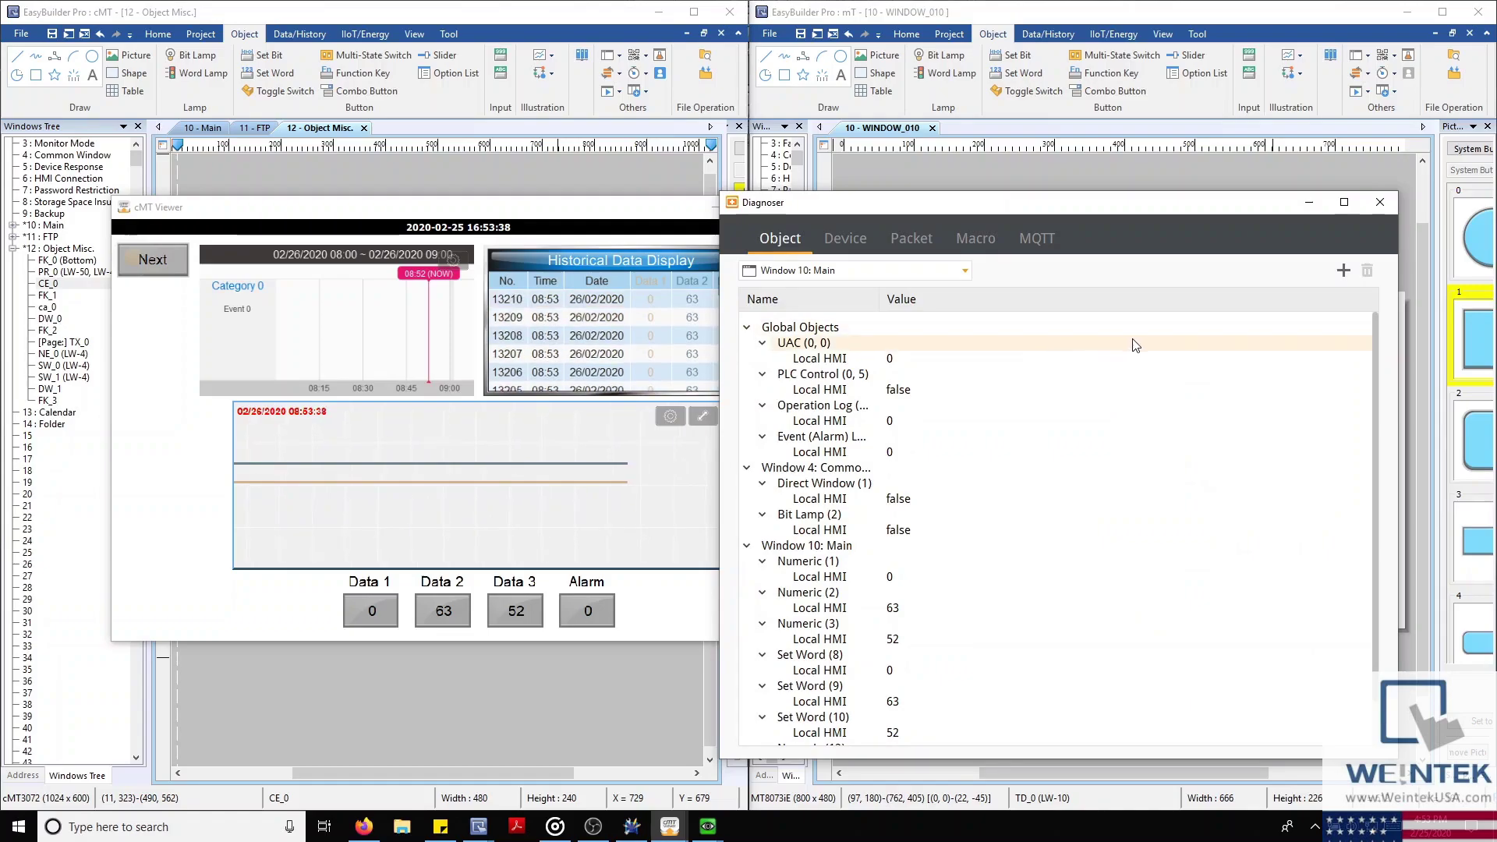
pyautogui.click(1378, 204)
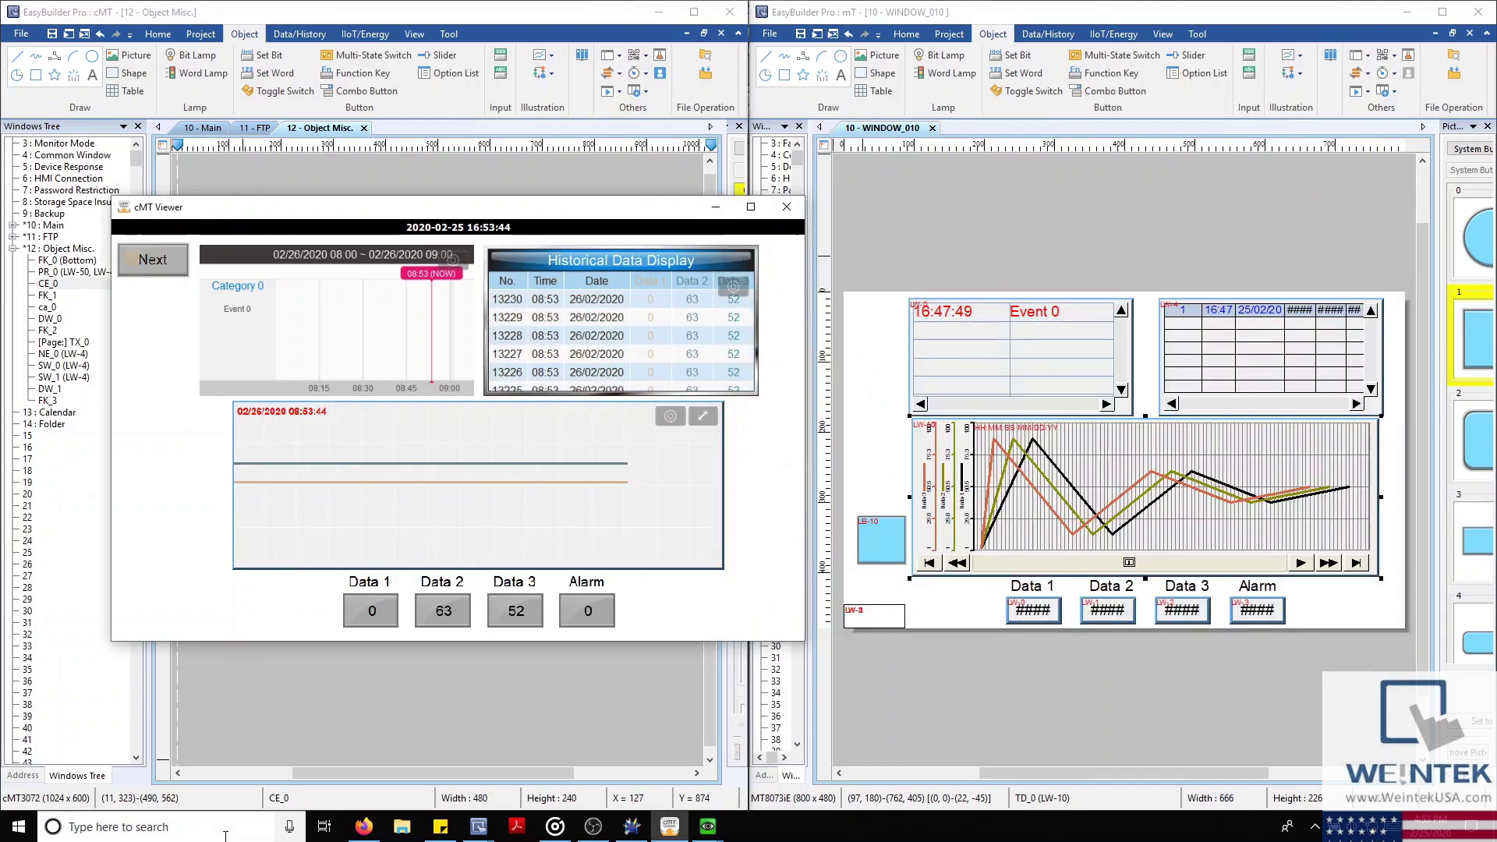
# Launch cMT Viewer via Windows search and select the first HMI found on the network
pyautogui.click(225, 835)
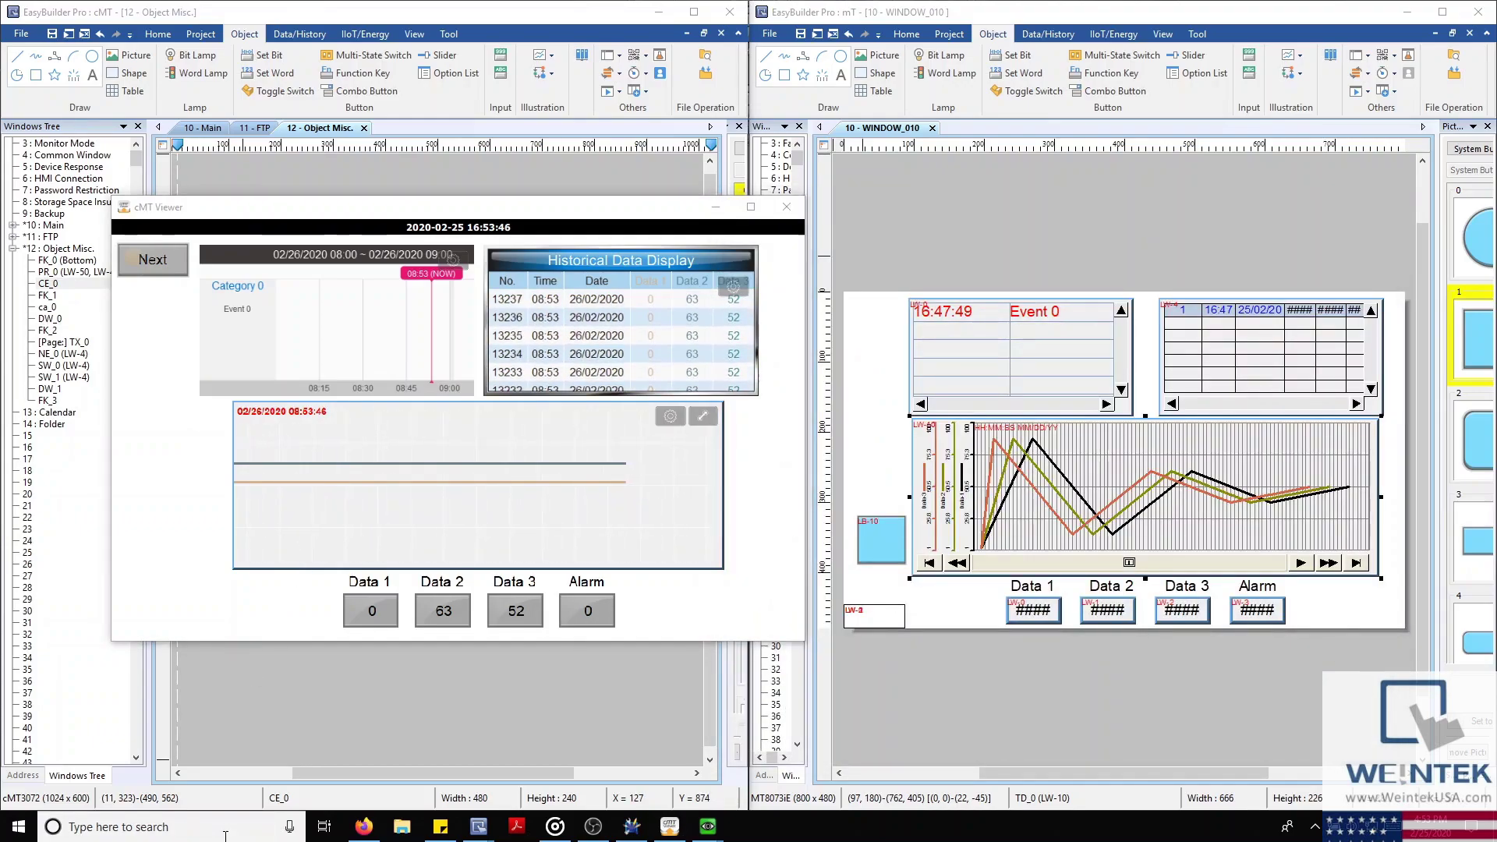
pyautogui.write('cmt')
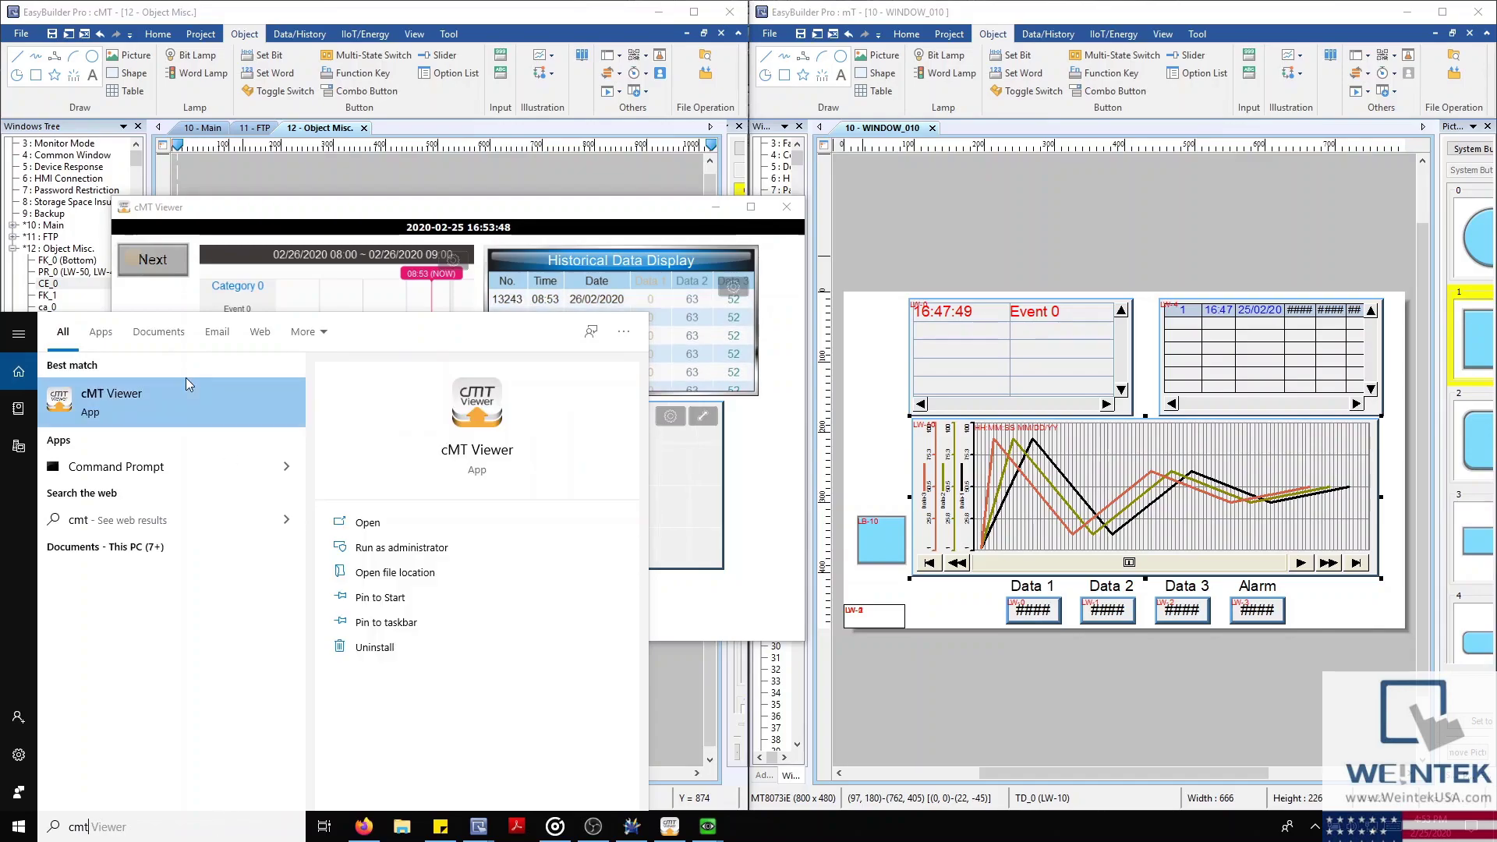
pyautogui.click(148, 400)
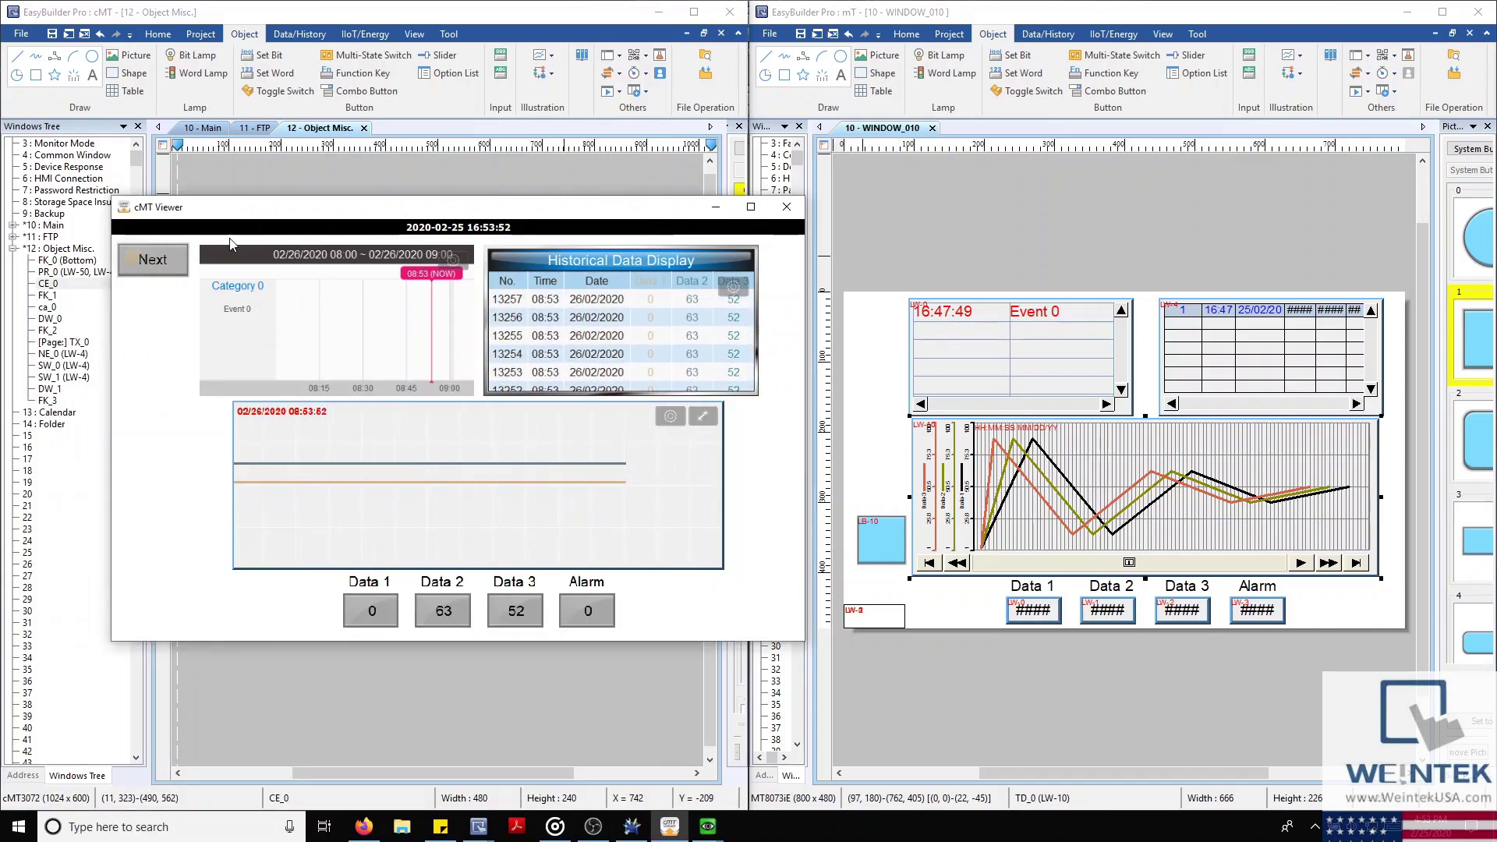
pyautogui.click(760, 266)
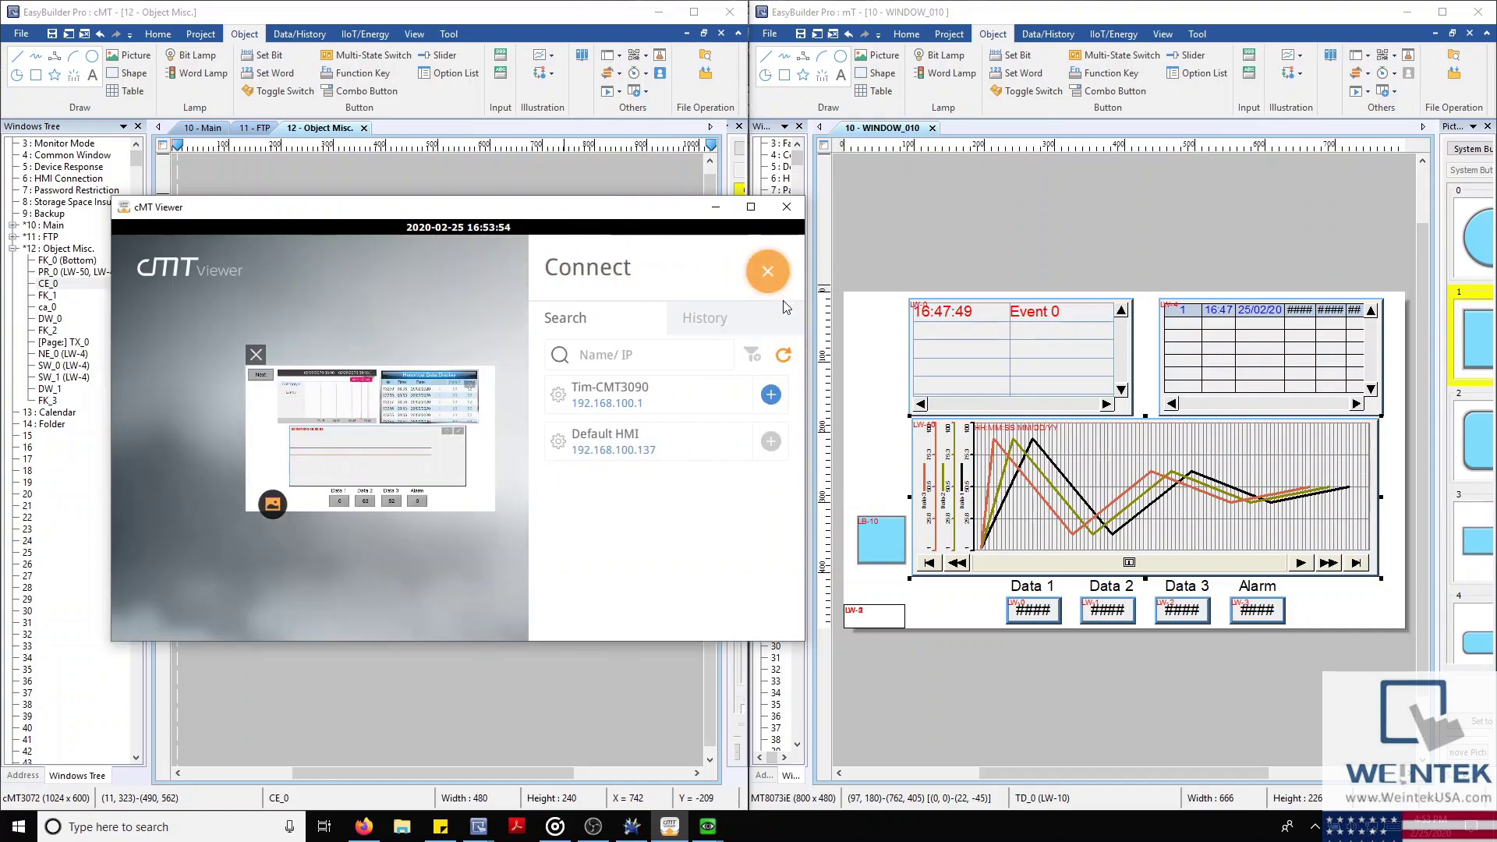
pyautogui.click(771, 396)
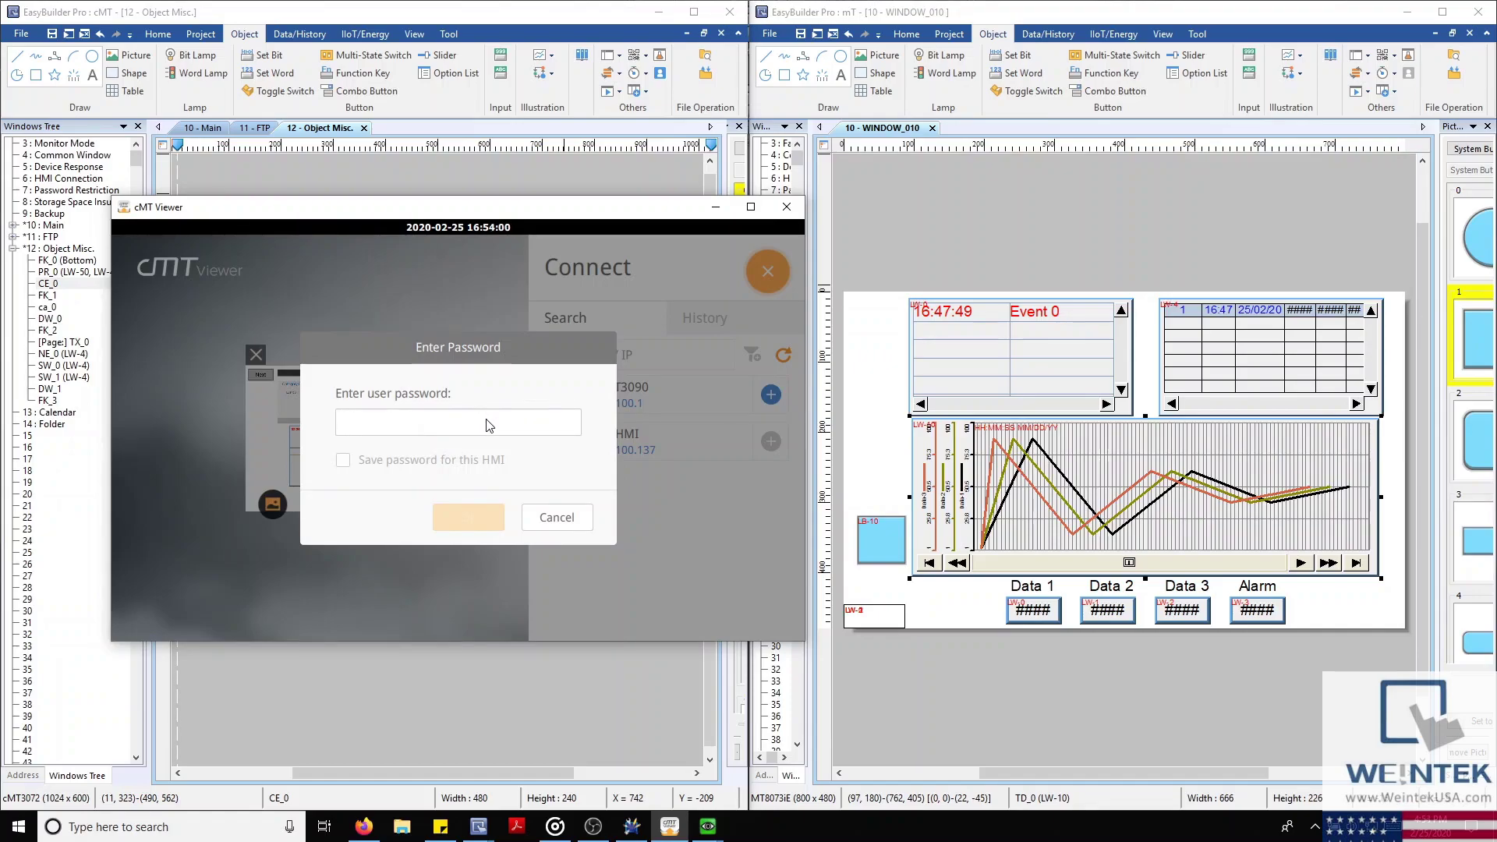
# Enter the HMI user password to connect, then bring up the cMT-3090 Pass through project
pyautogui.click(457, 437)
pyautogui.write('11111')
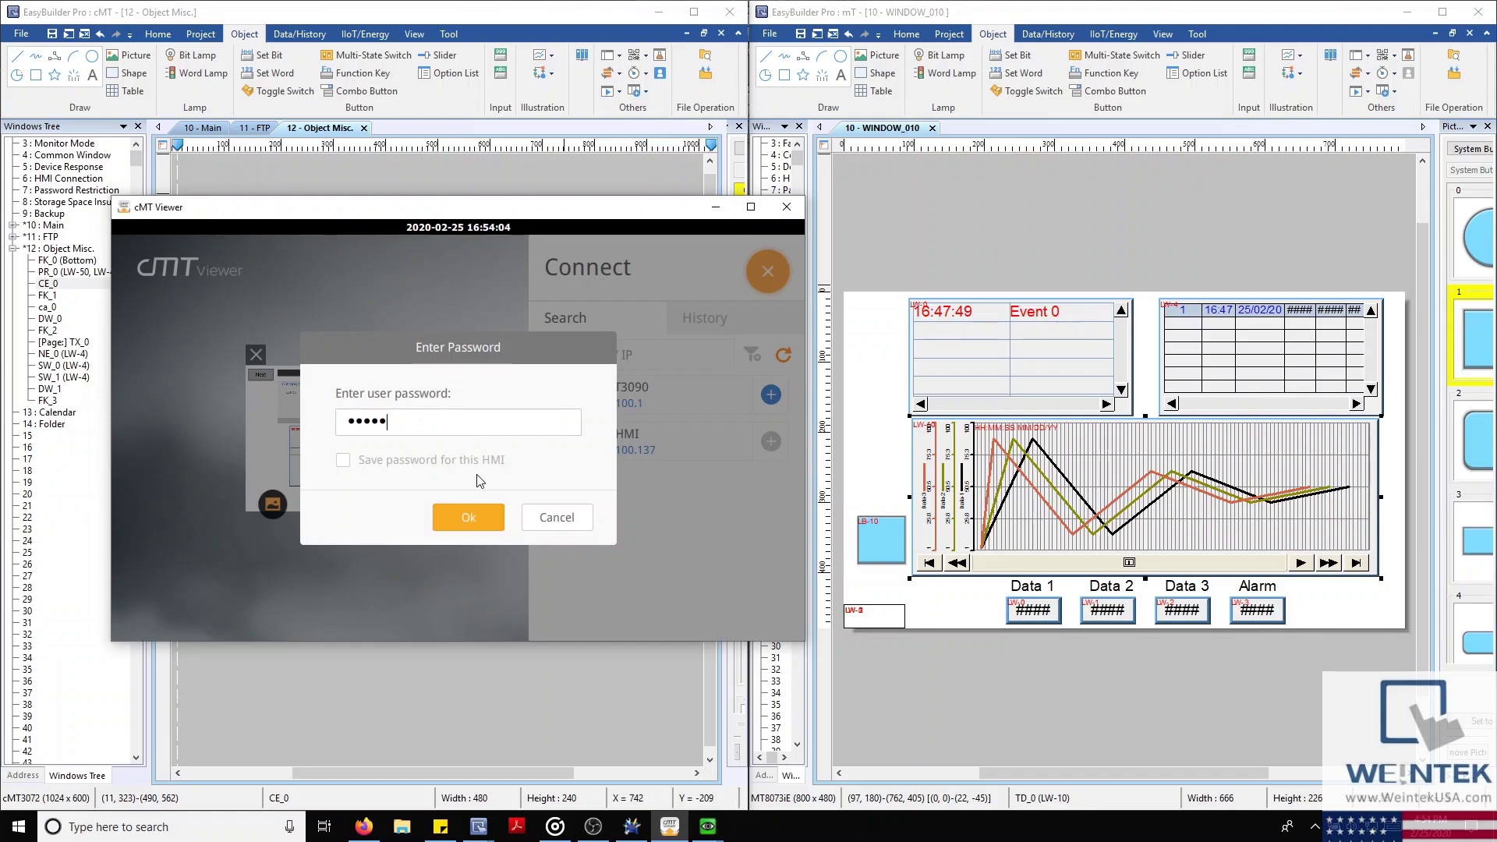
pyautogui.write('1')
pyautogui.click(467, 517)
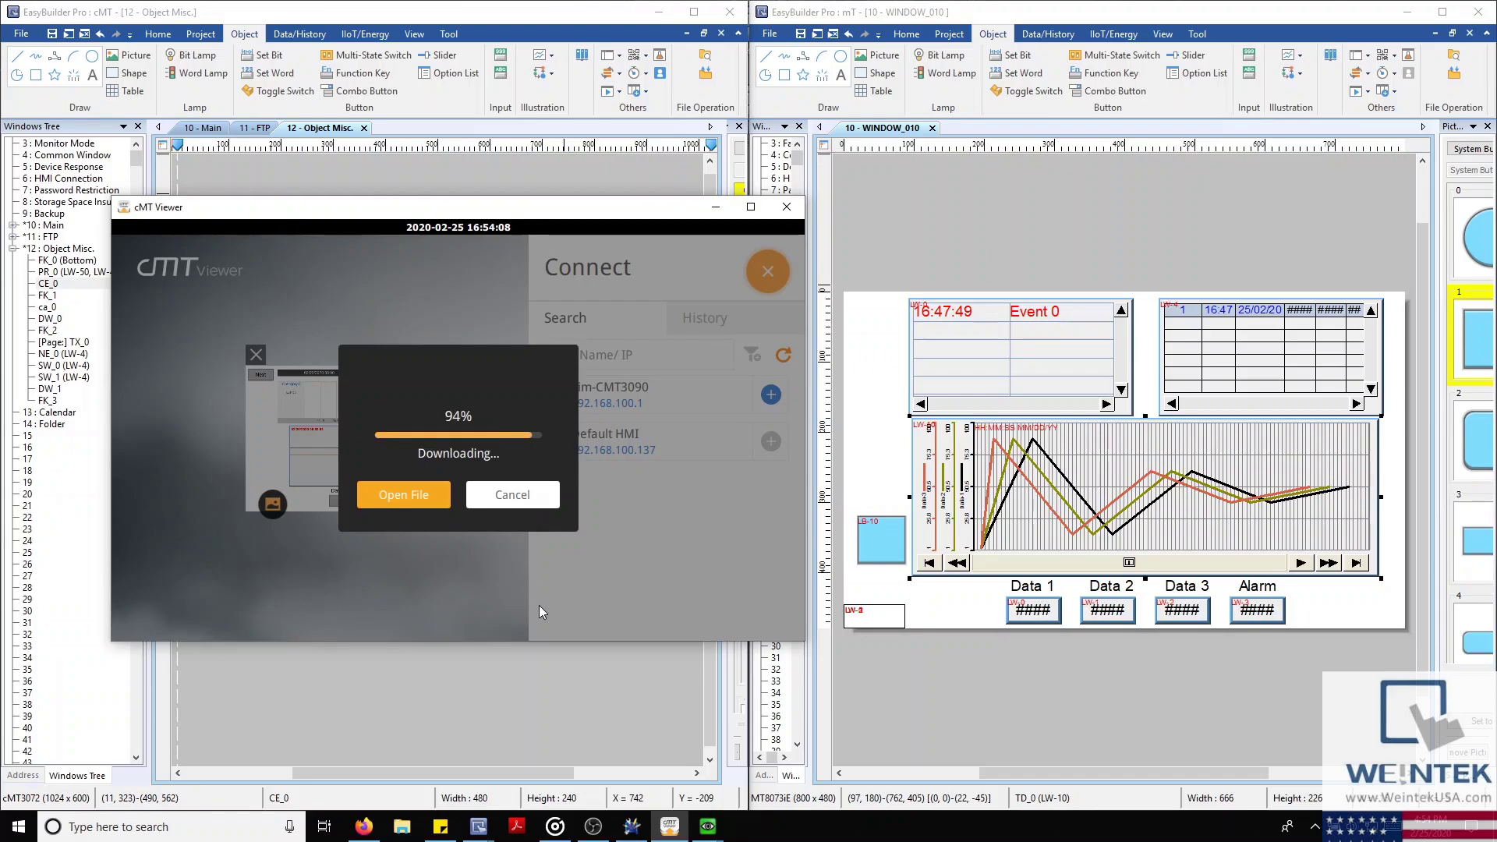
pyautogui.moveTo(631, 826)
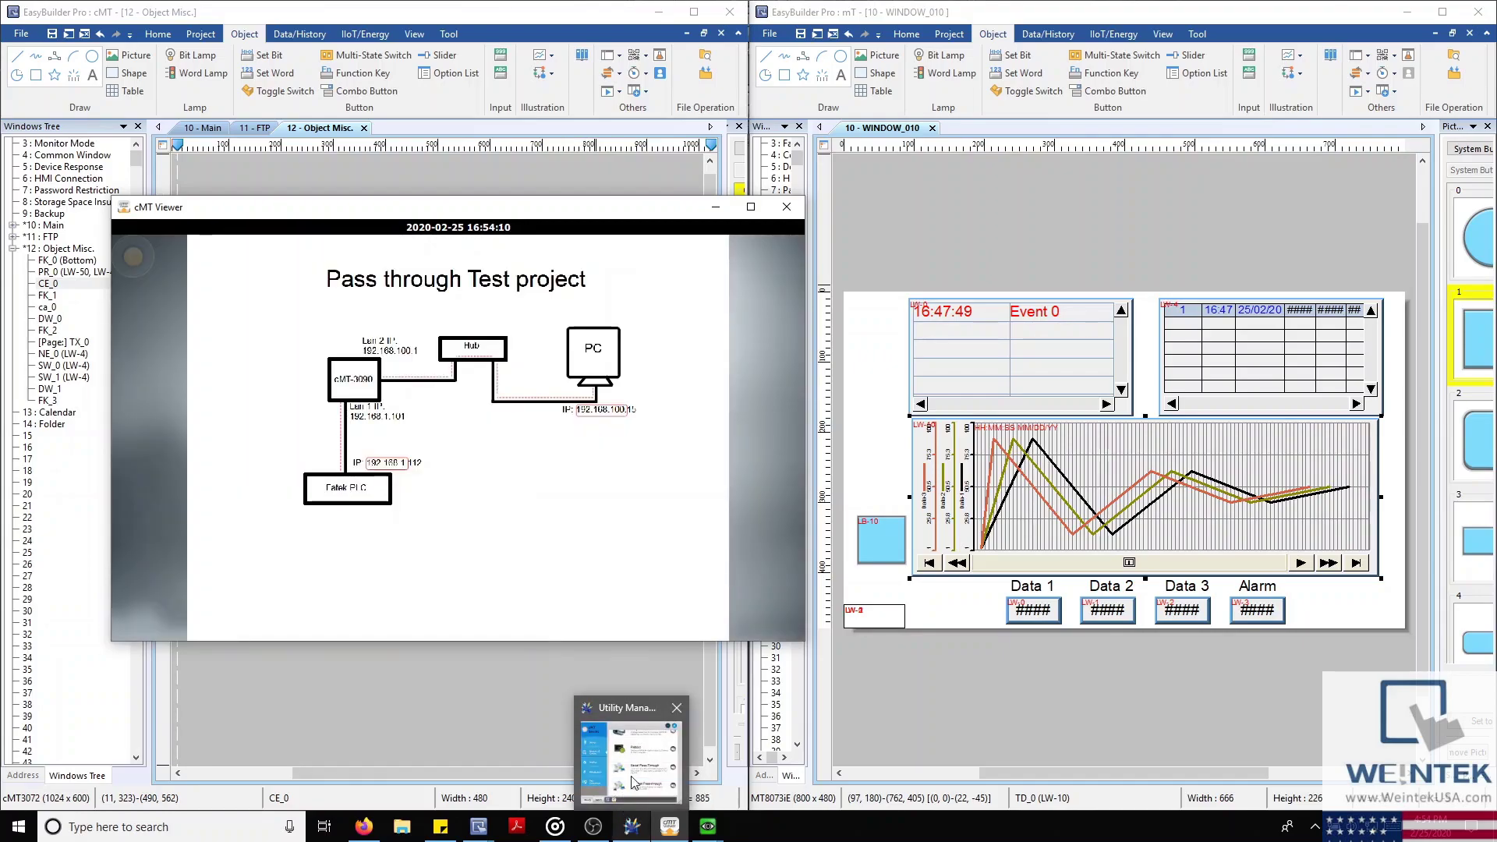
pyautogui.click(582, 791)
pyautogui.click(535, 780)
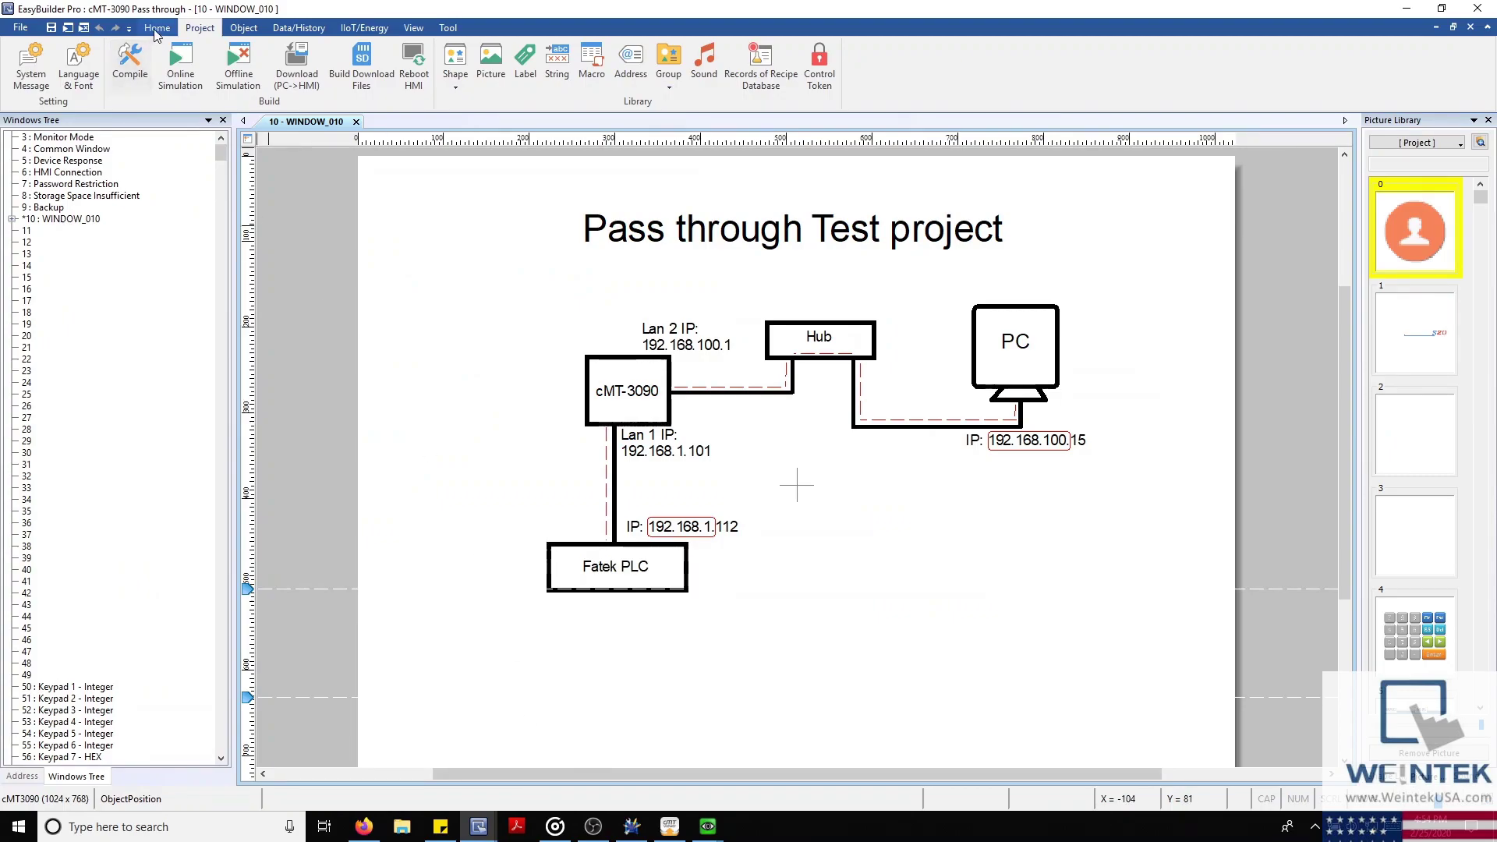
# Open System Parameters to inspect the FATEK FB/FBs Ethernet device, then bring Viewer and cMT tools forward
pyautogui.click(118, 65)
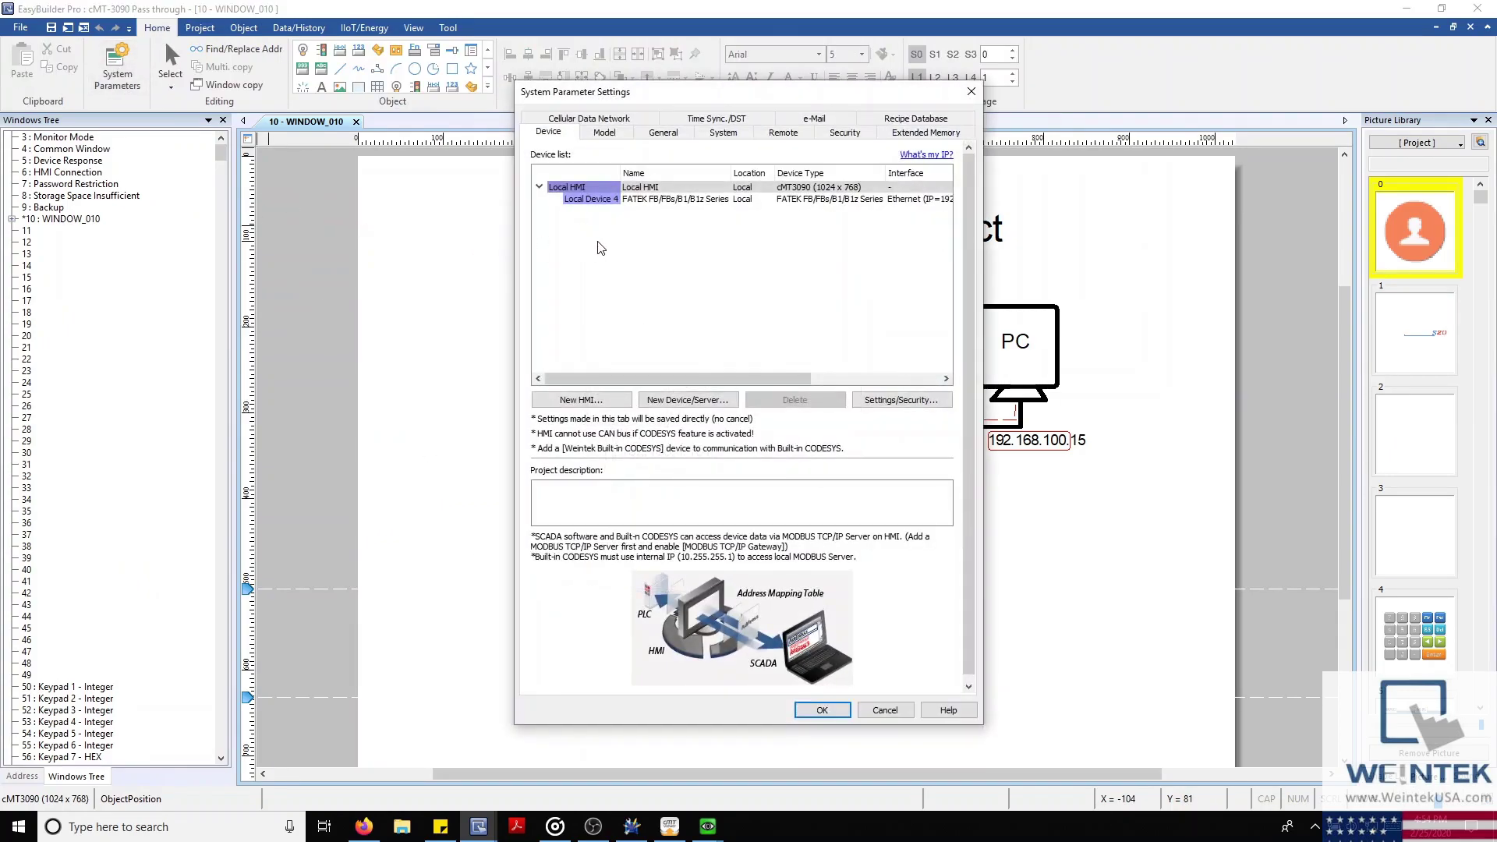
pyautogui.click(799, 198)
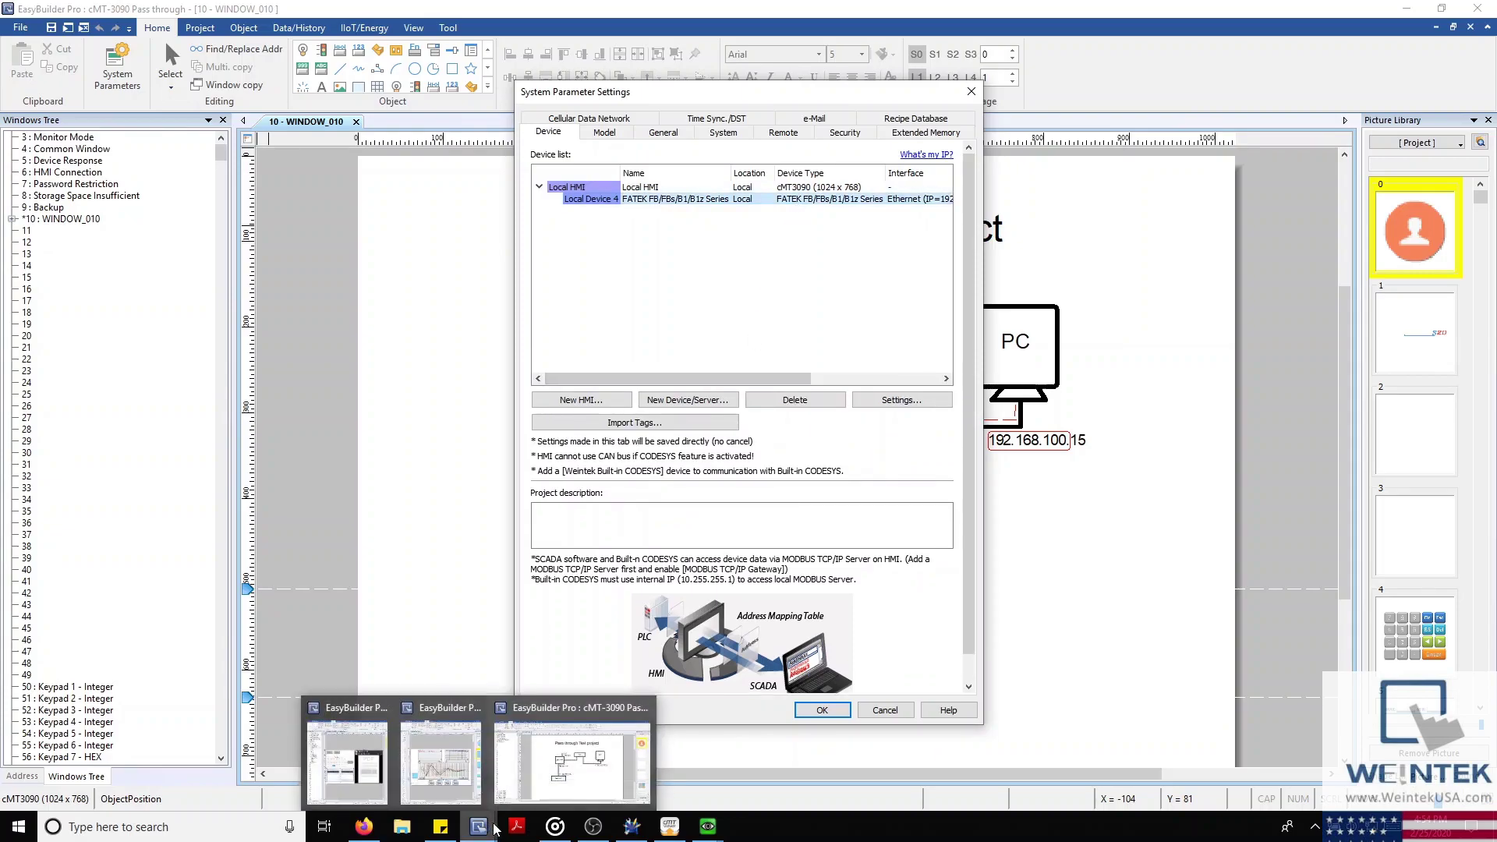
pyautogui.moveTo(669, 826)
pyautogui.click(646, 791)
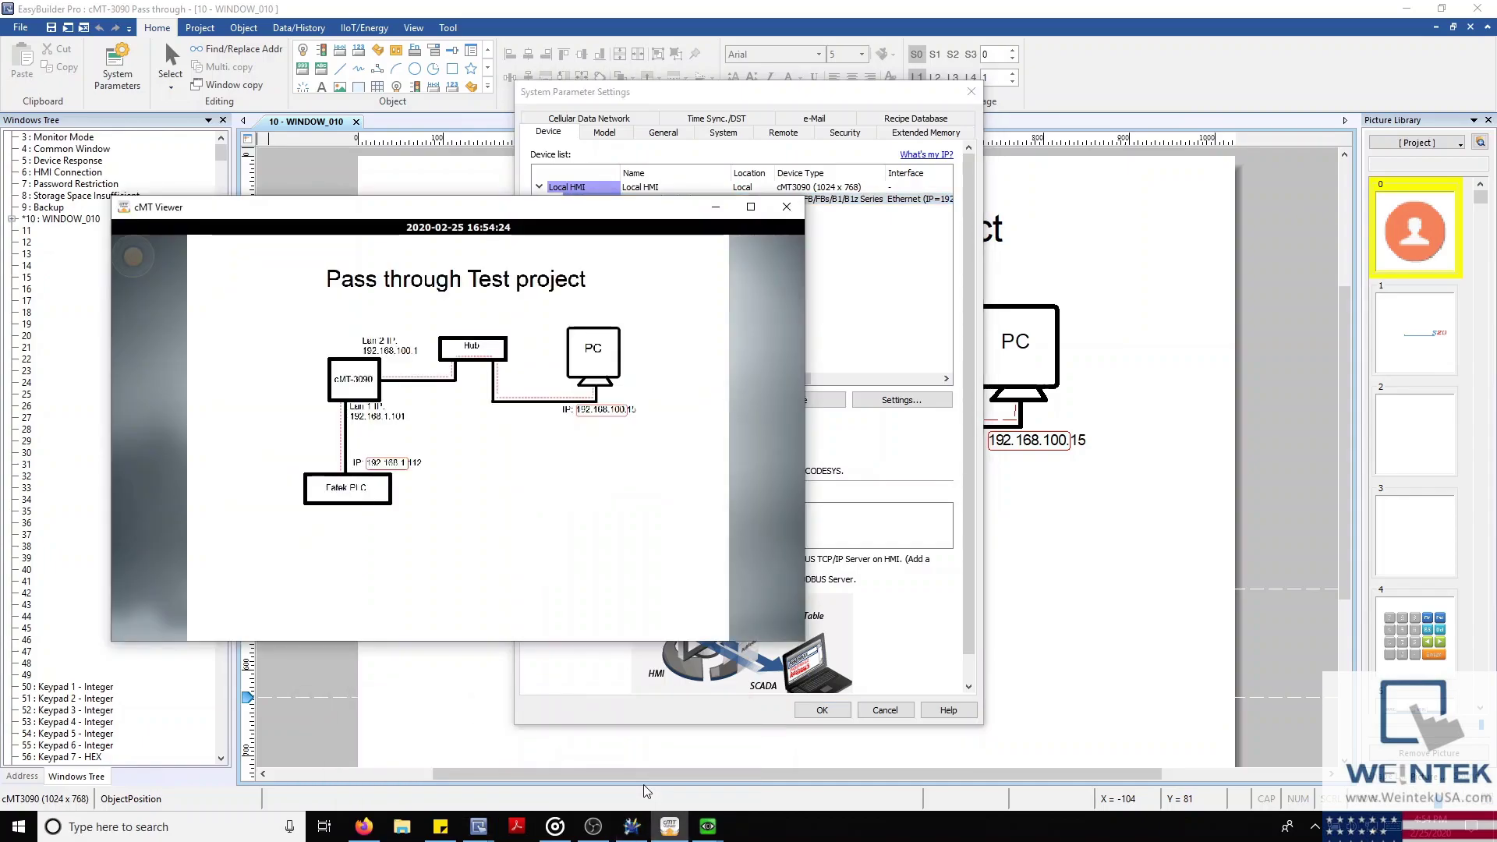
pyautogui.click(631, 825)
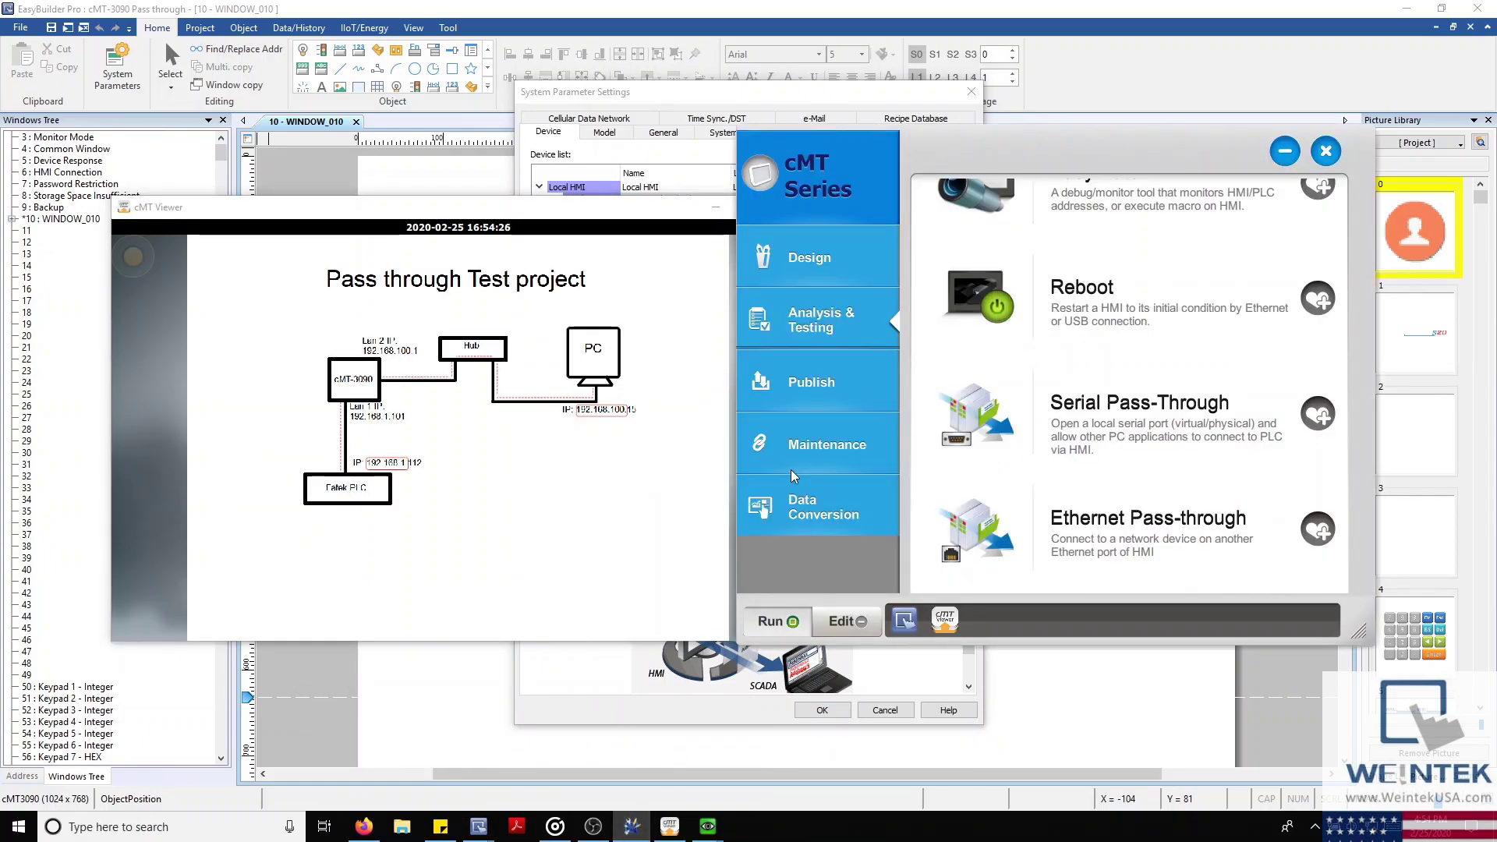
# Reposition the cMT tools and Viewer windows, then cancel System Parameters without changes
pyautogui.moveTo(965, 156); pyautogui.dragTo(961, 183)
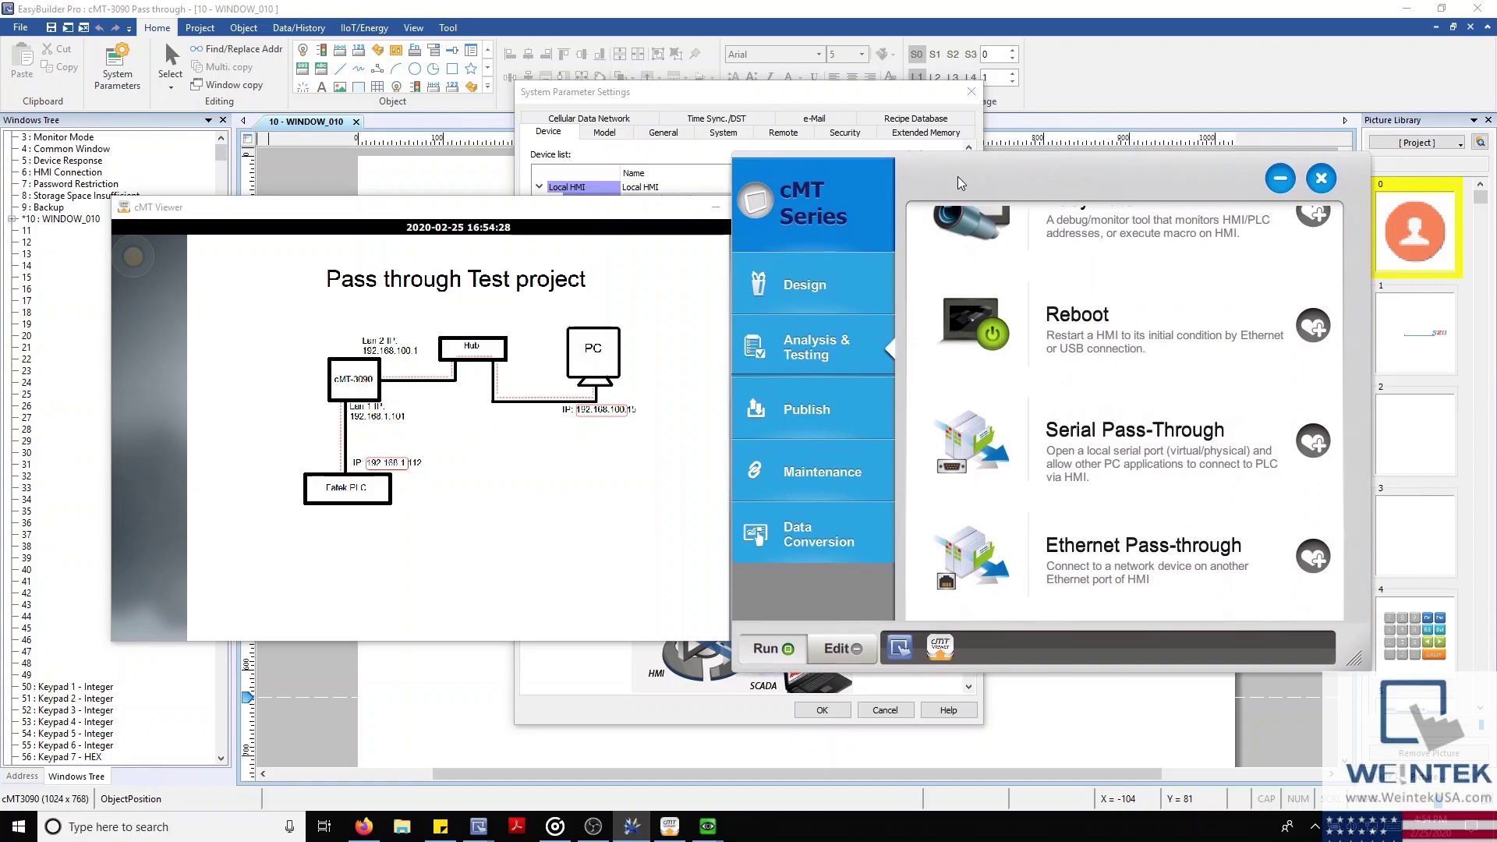
pyautogui.moveTo(597, 217); pyautogui.dragTo(510, 178)
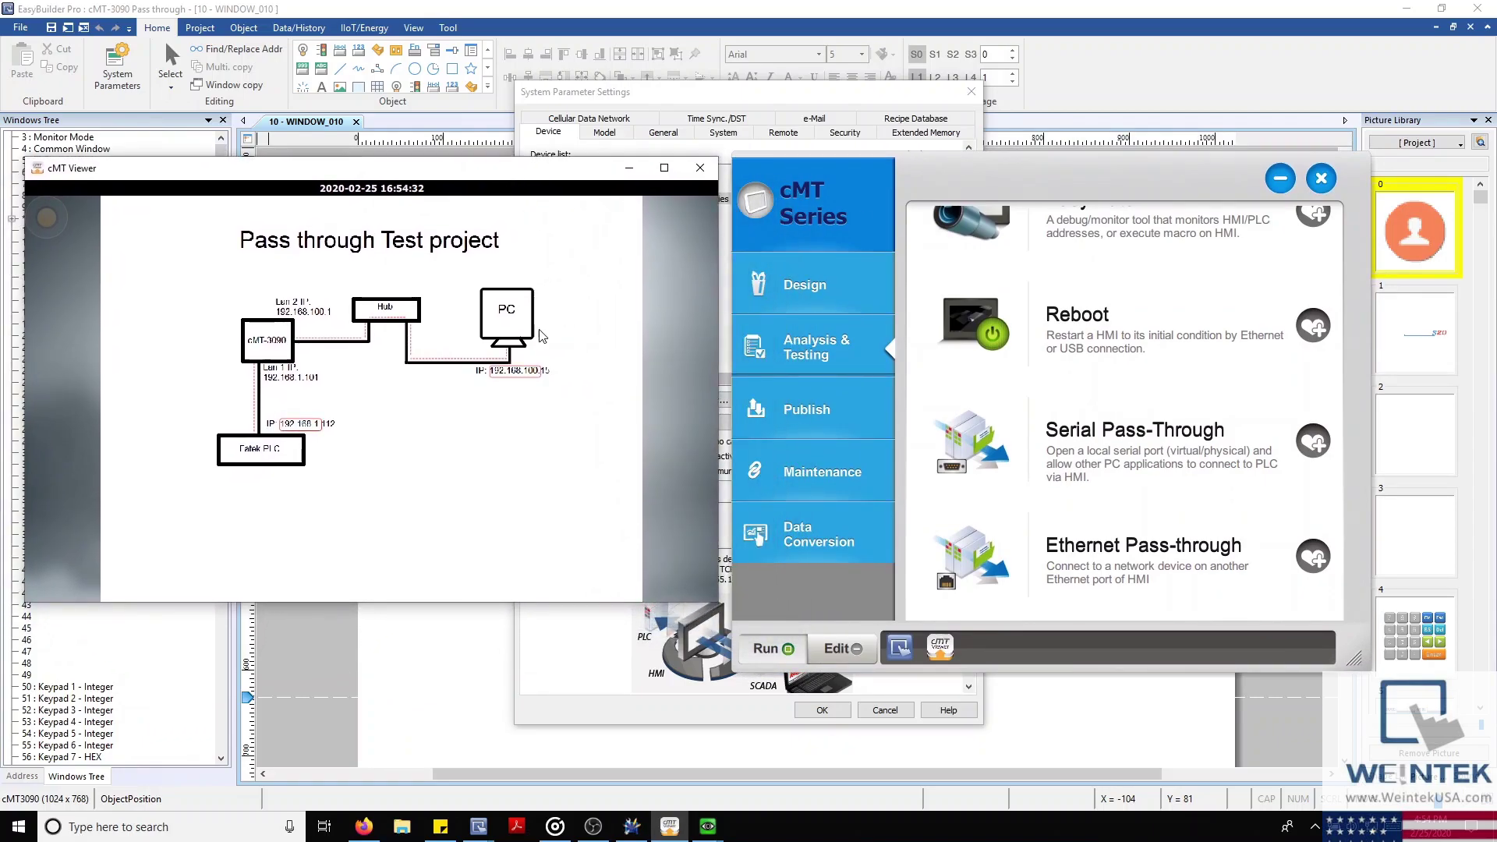
pyautogui.click(411, 648)
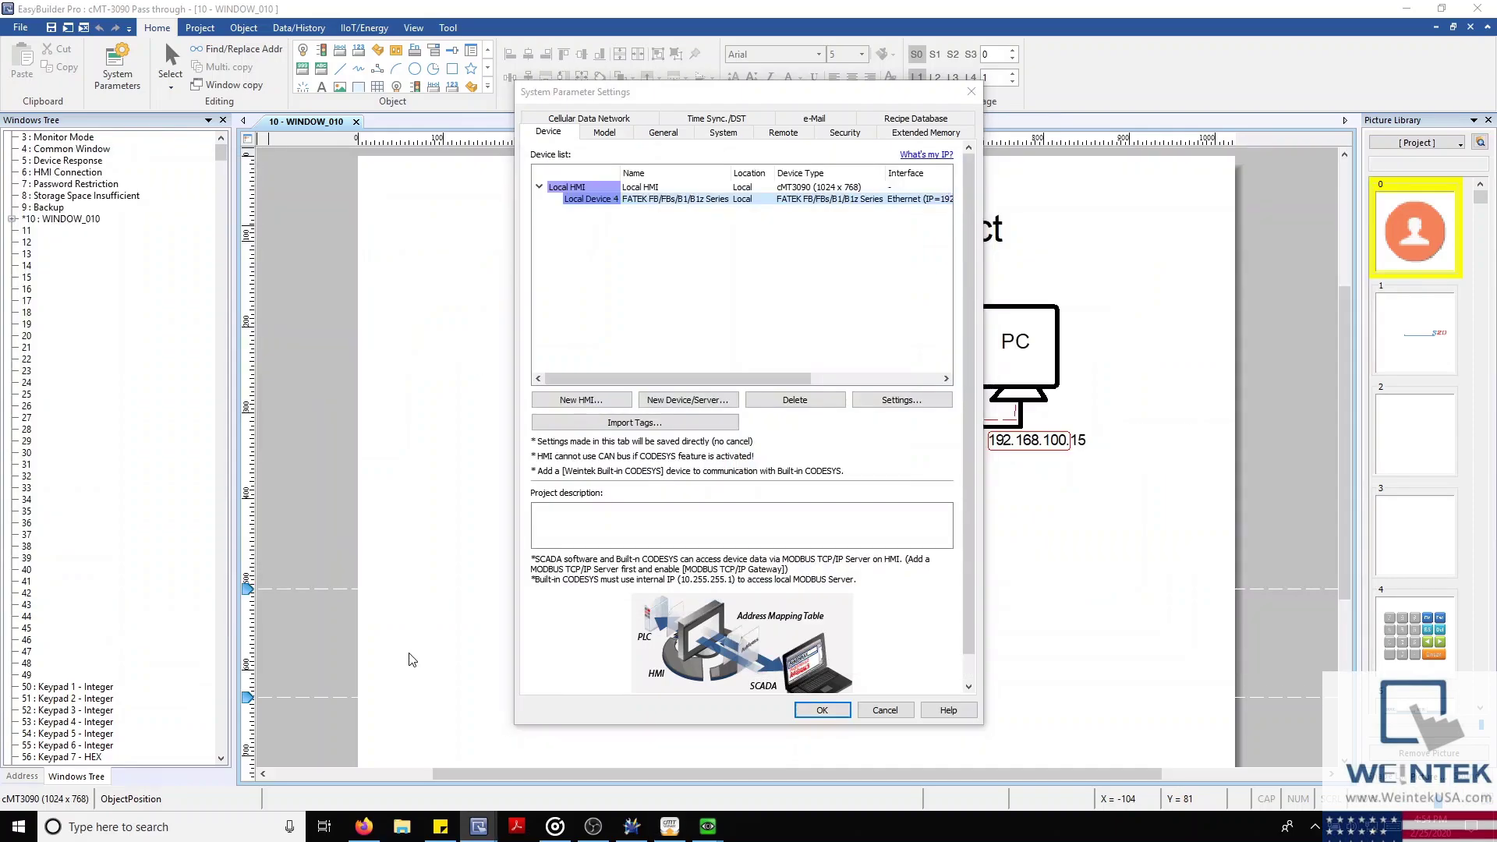
pyautogui.click(888, 711)
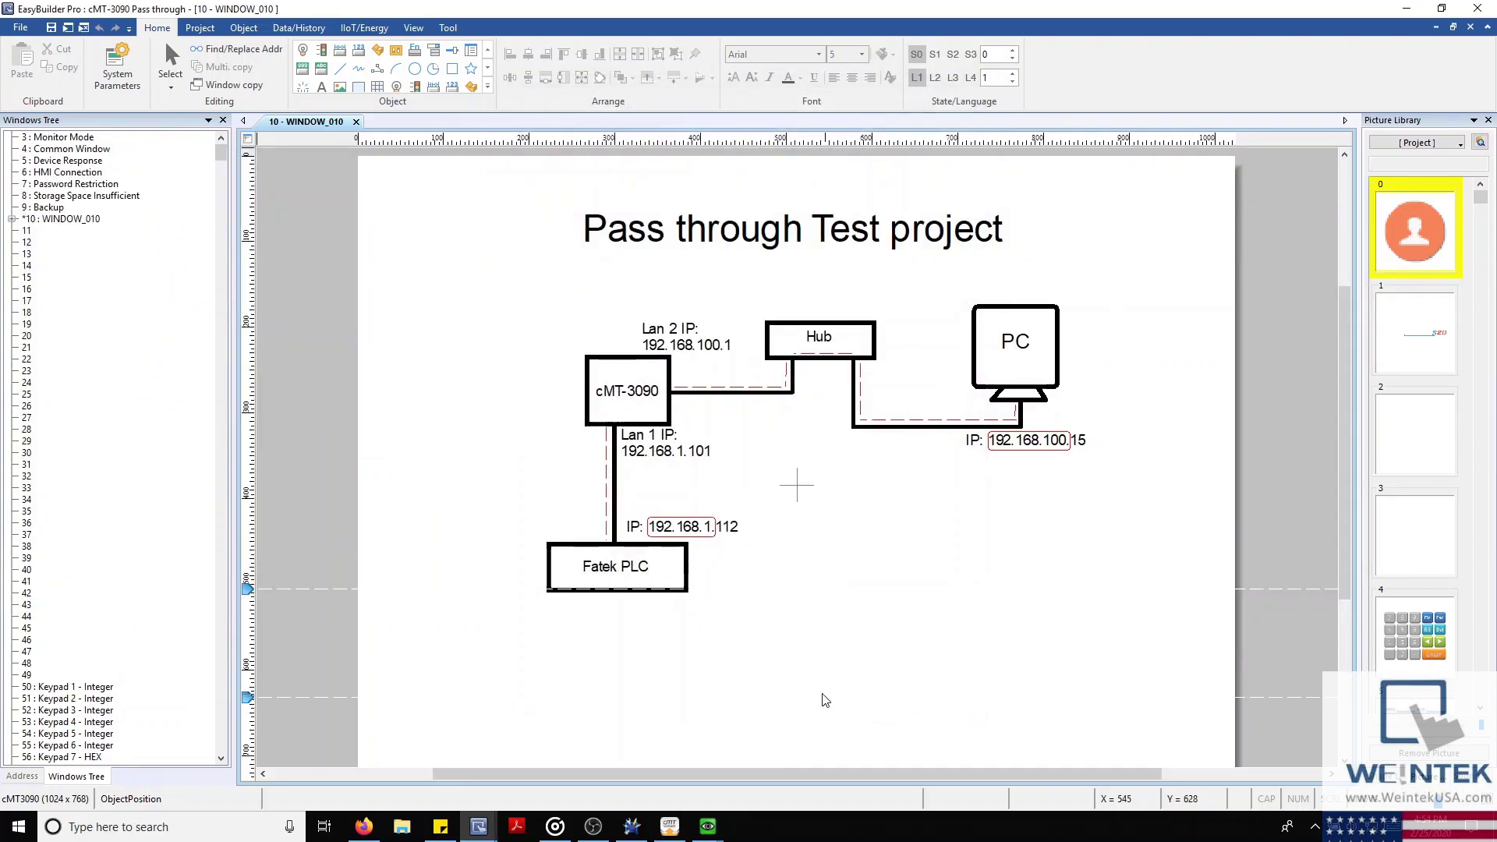
# Bring Utility Manager forward and keep the cMT Series tool set selected
pyautogui.click(636, 828)
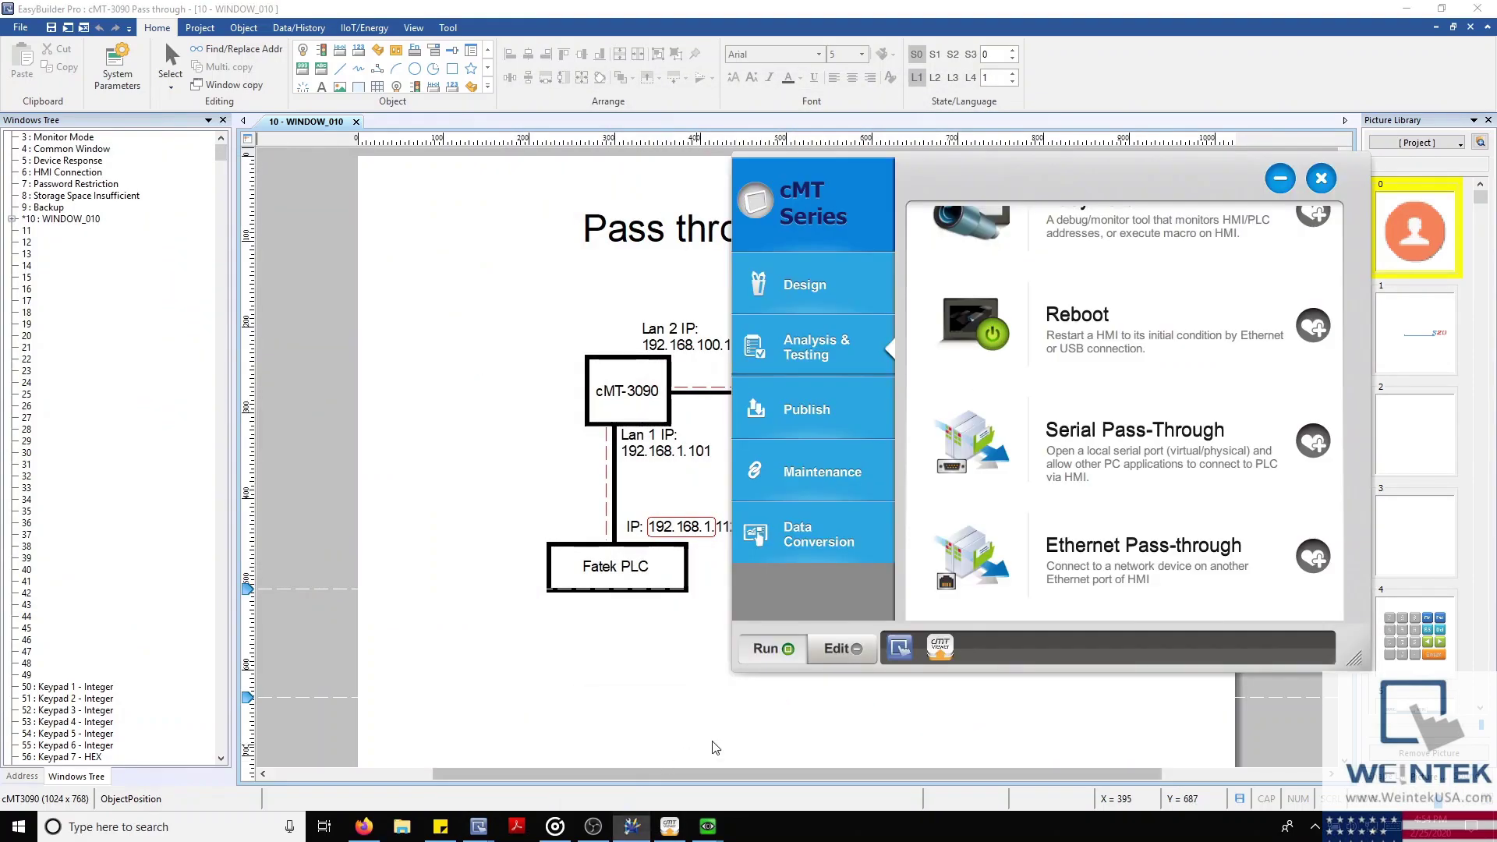
pyautogui.moveTo(1065, 173); pyautogui.dragTo(1151, 152)
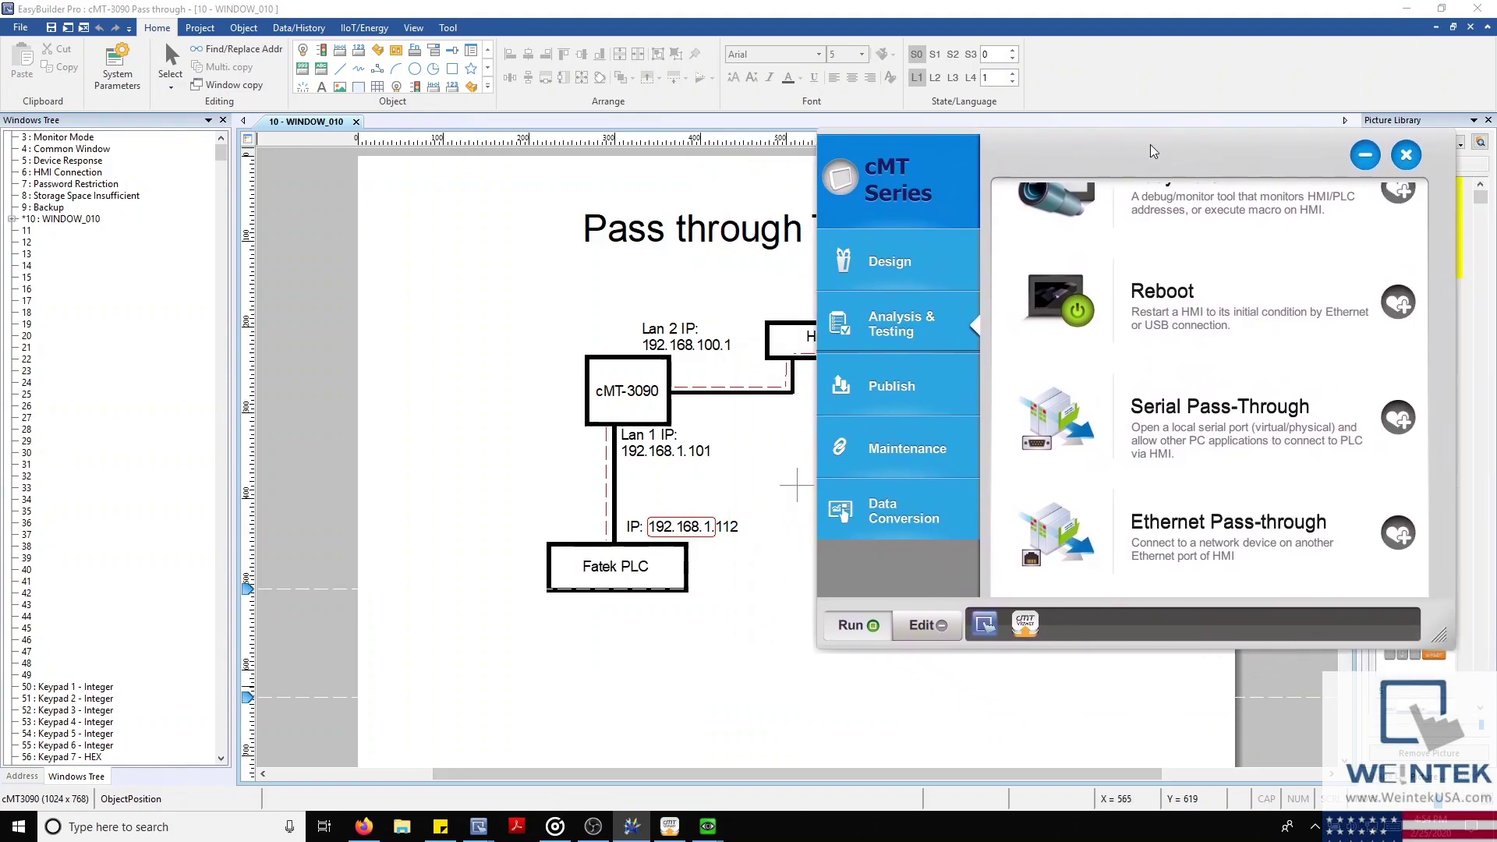
pyautogui.click(833, 193)
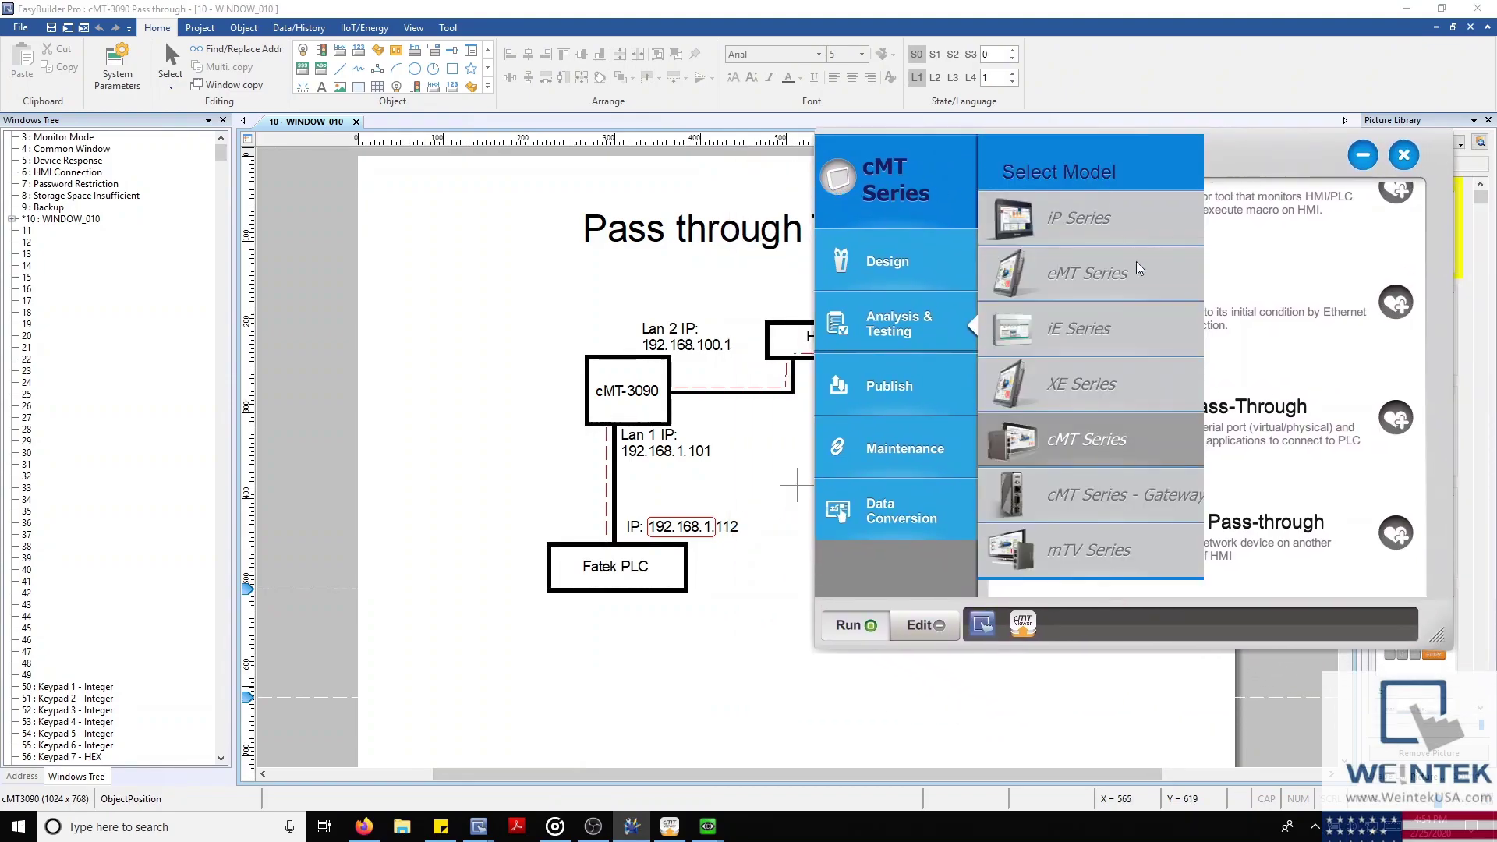
pyautogui.click(1069, 442)
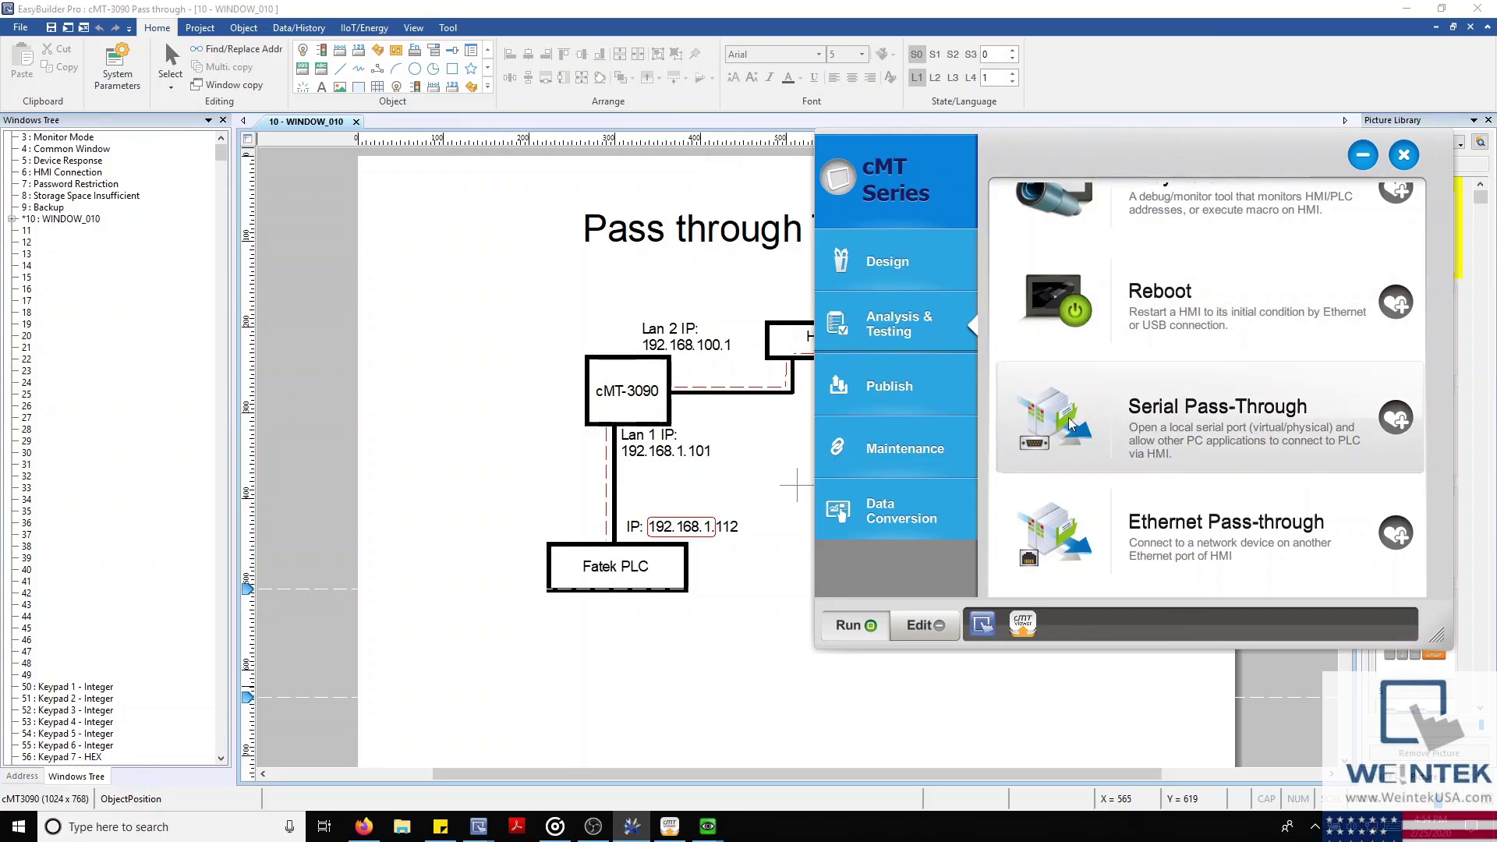
pyautogui.scroll(3, 1127, 540)
pyautogui.scroll(-3, 1146, 544)
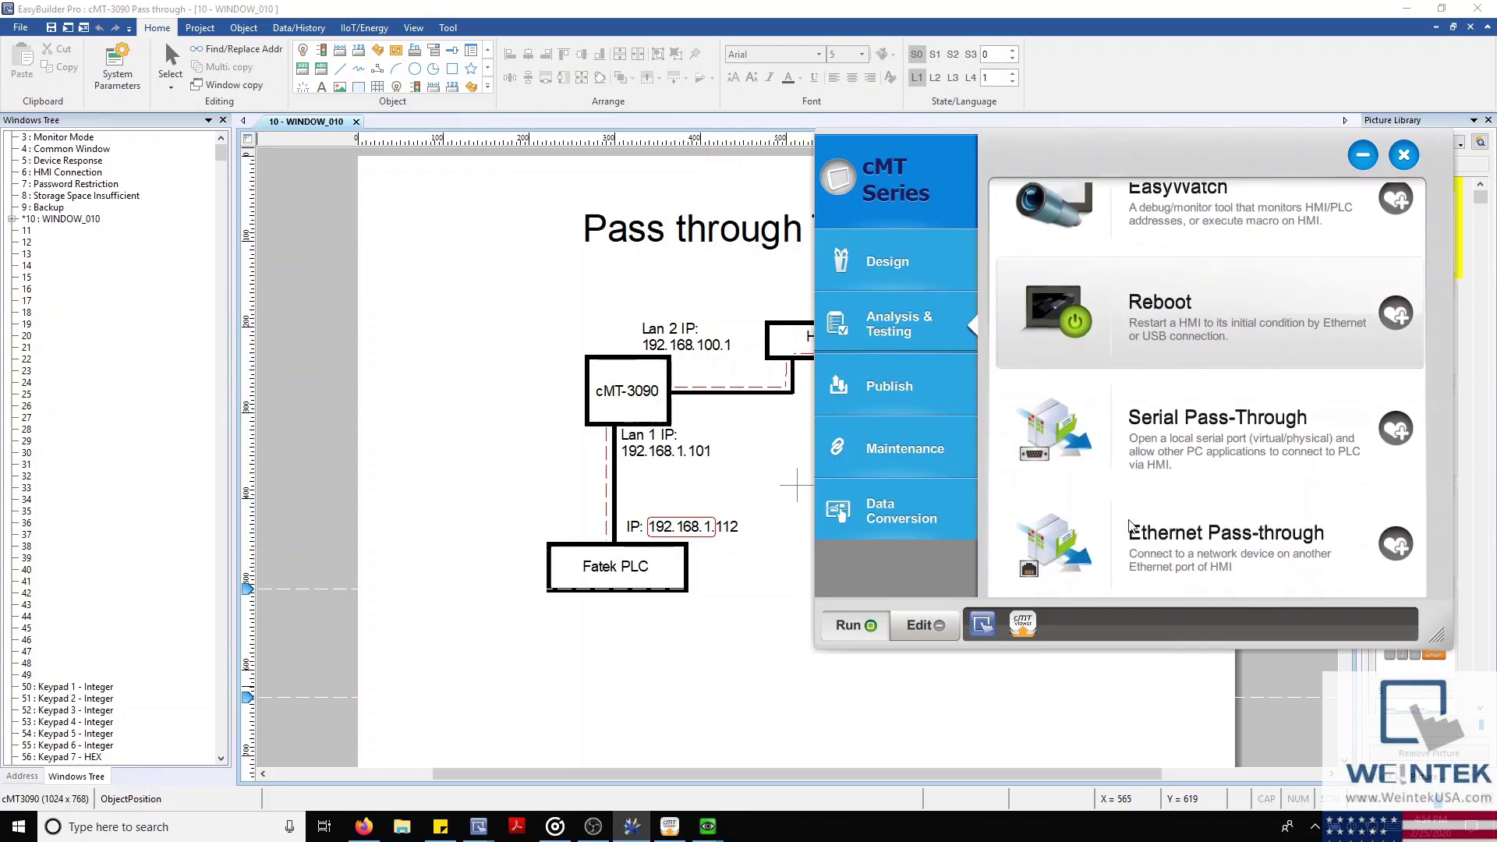
# Connect Ethernet Pass-through from HMI 192.168.100.1, port 8000, to 192.168.1.112 and confirm the success log
pyautogui.click(1089, 521)
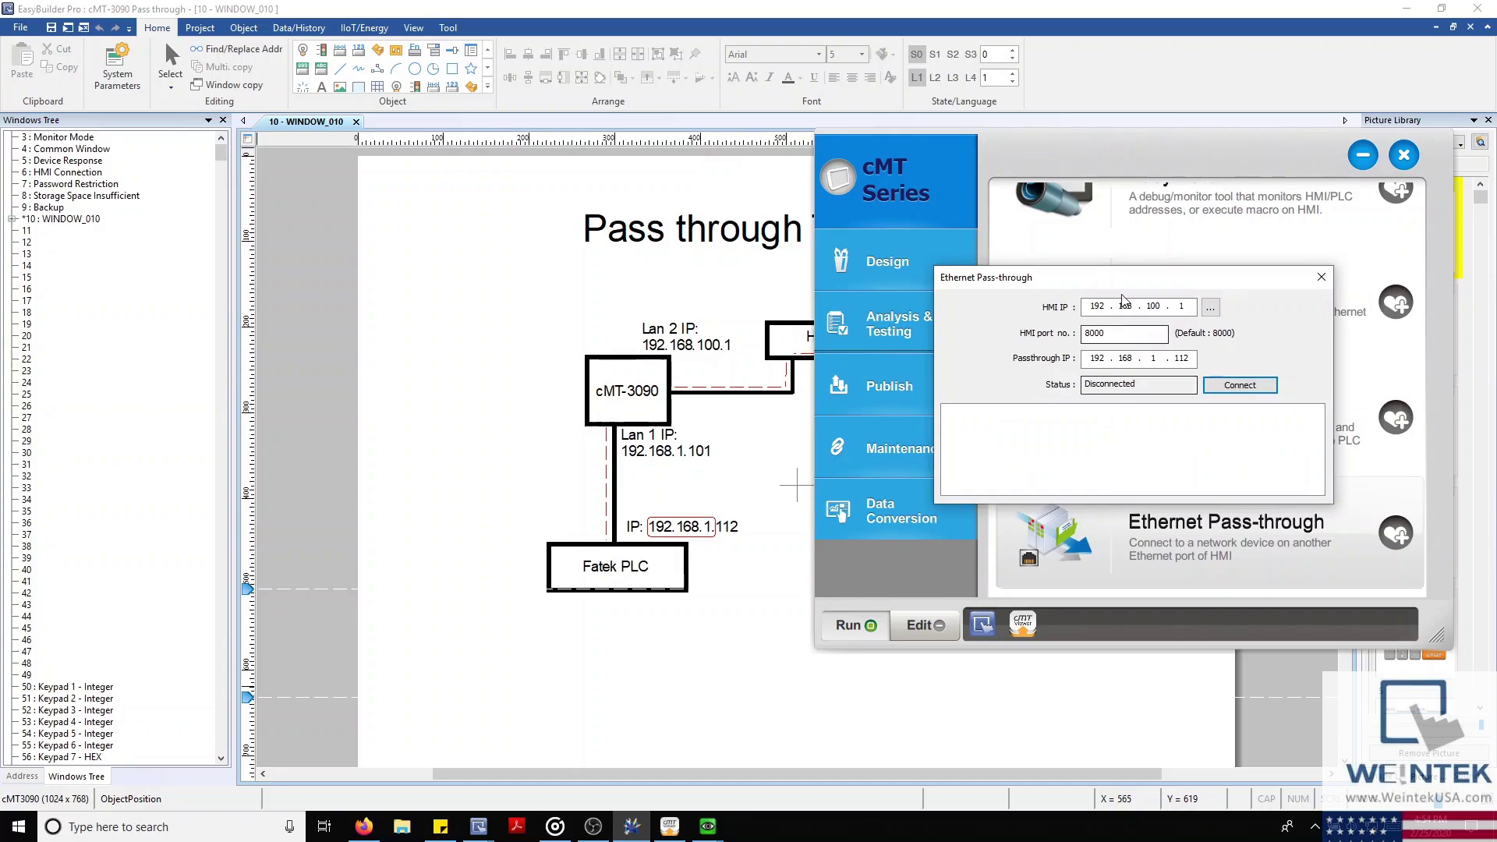
pyautogui.moveTo(1115, 278); pyautogui.dragTo(1022, 248)
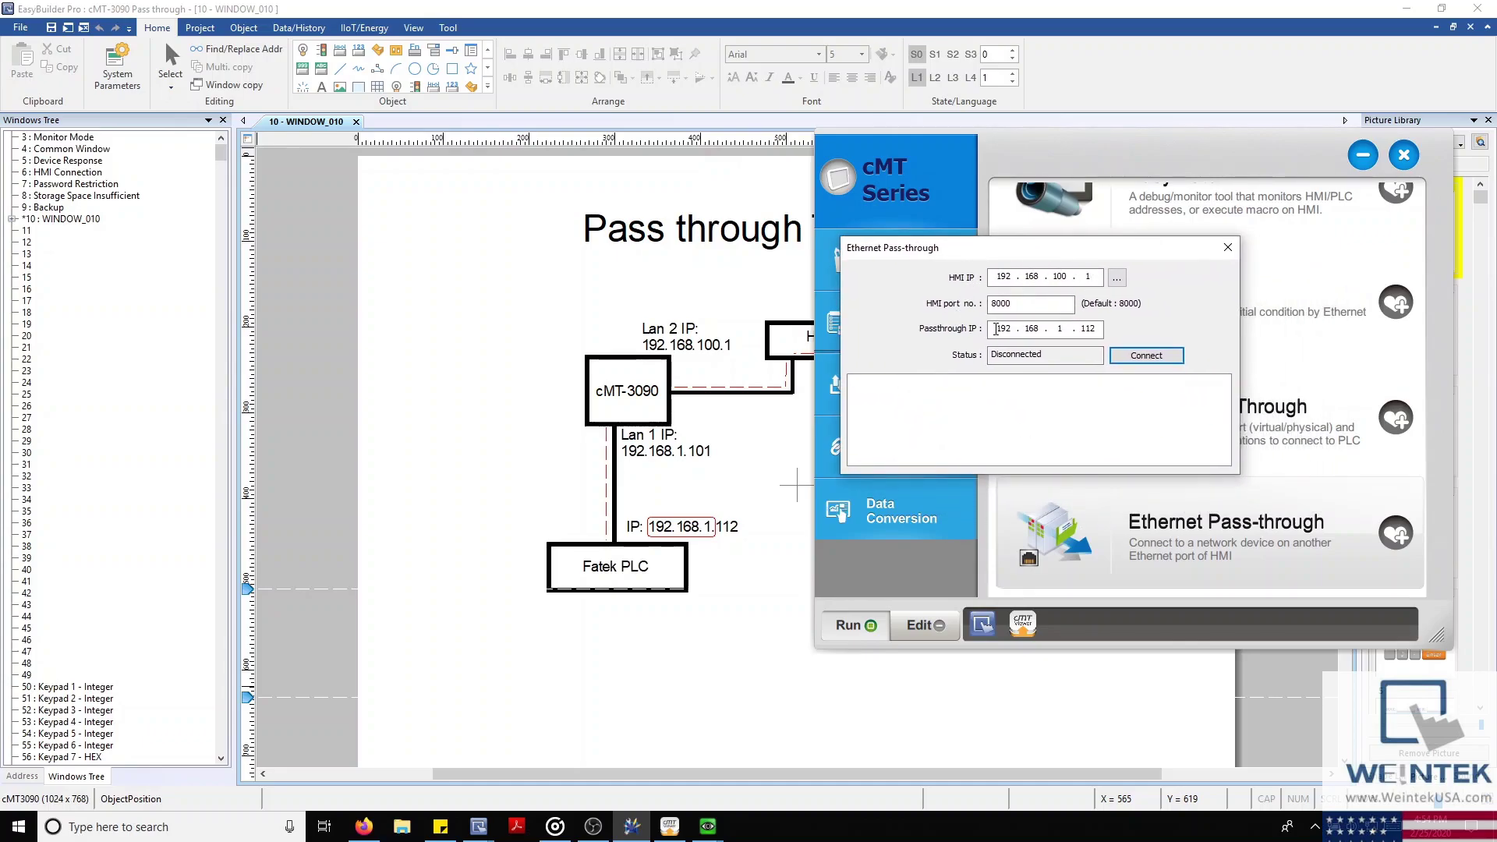
pyautogui.click(1146, 356)
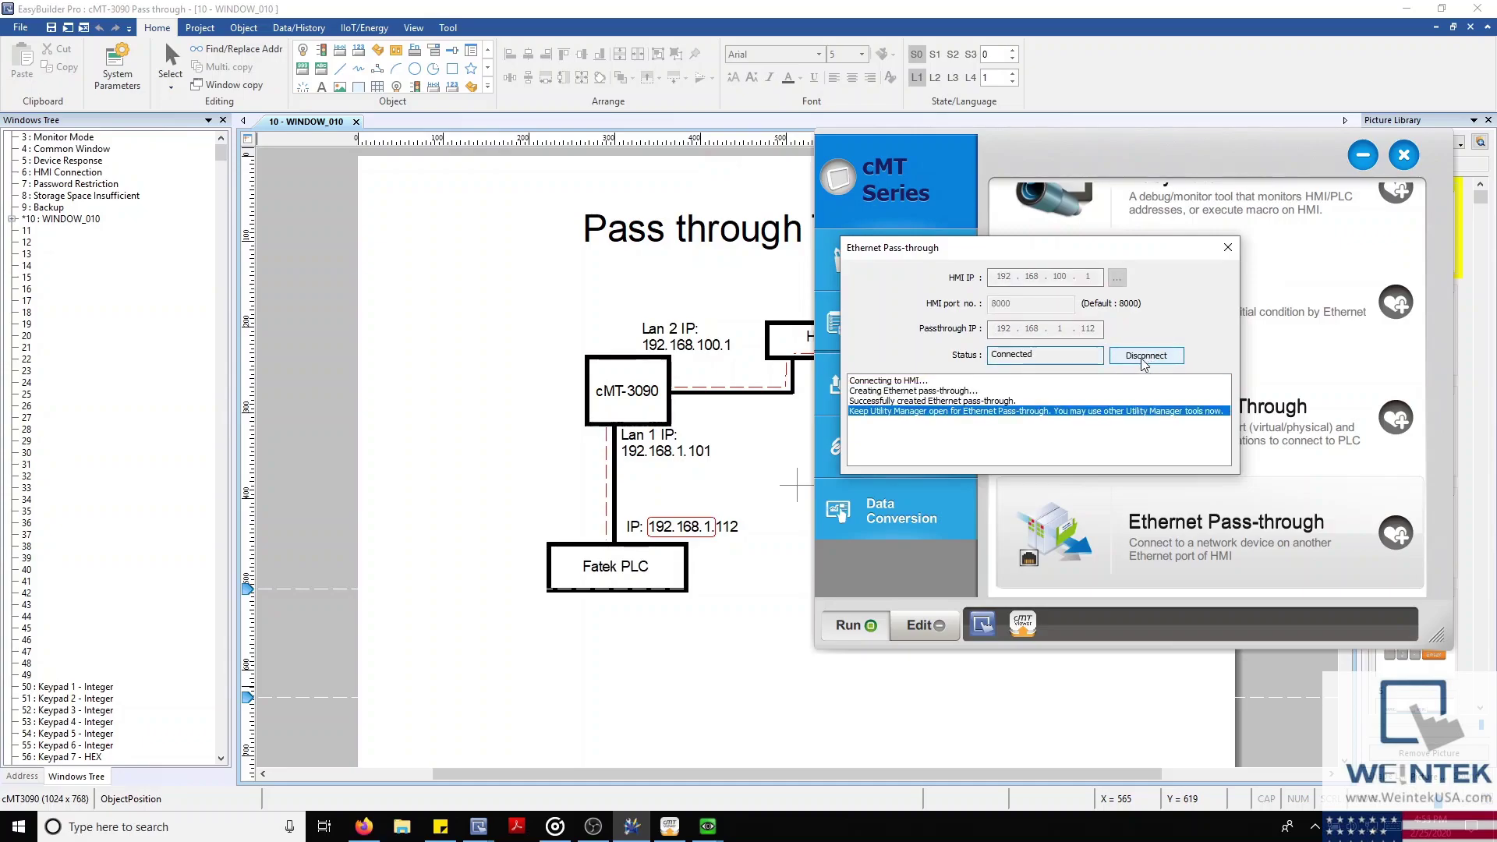
pyautogui.click(938, 401)
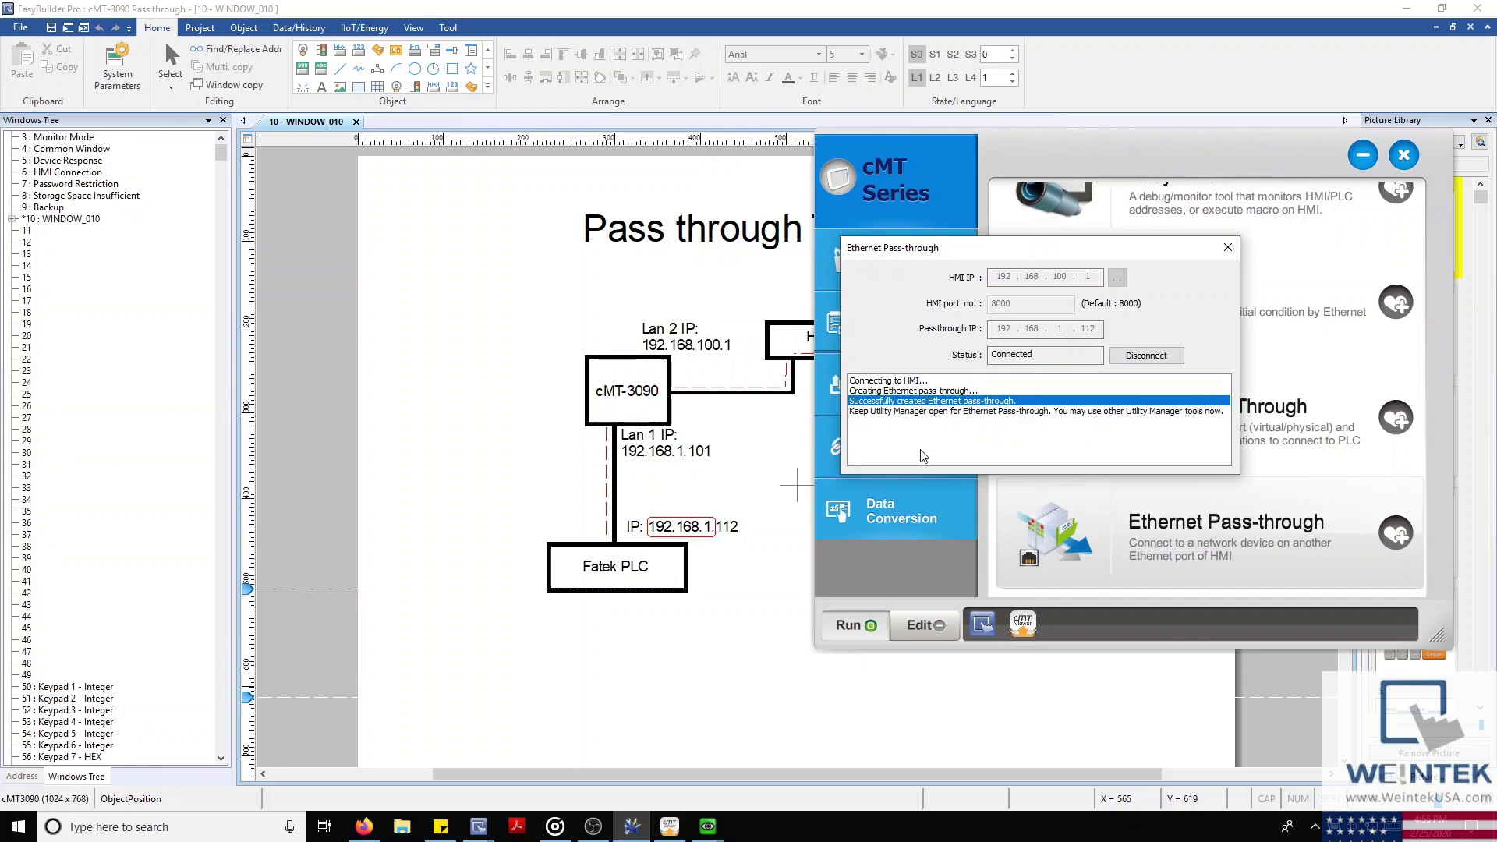
pyautogui.click(551, 392)
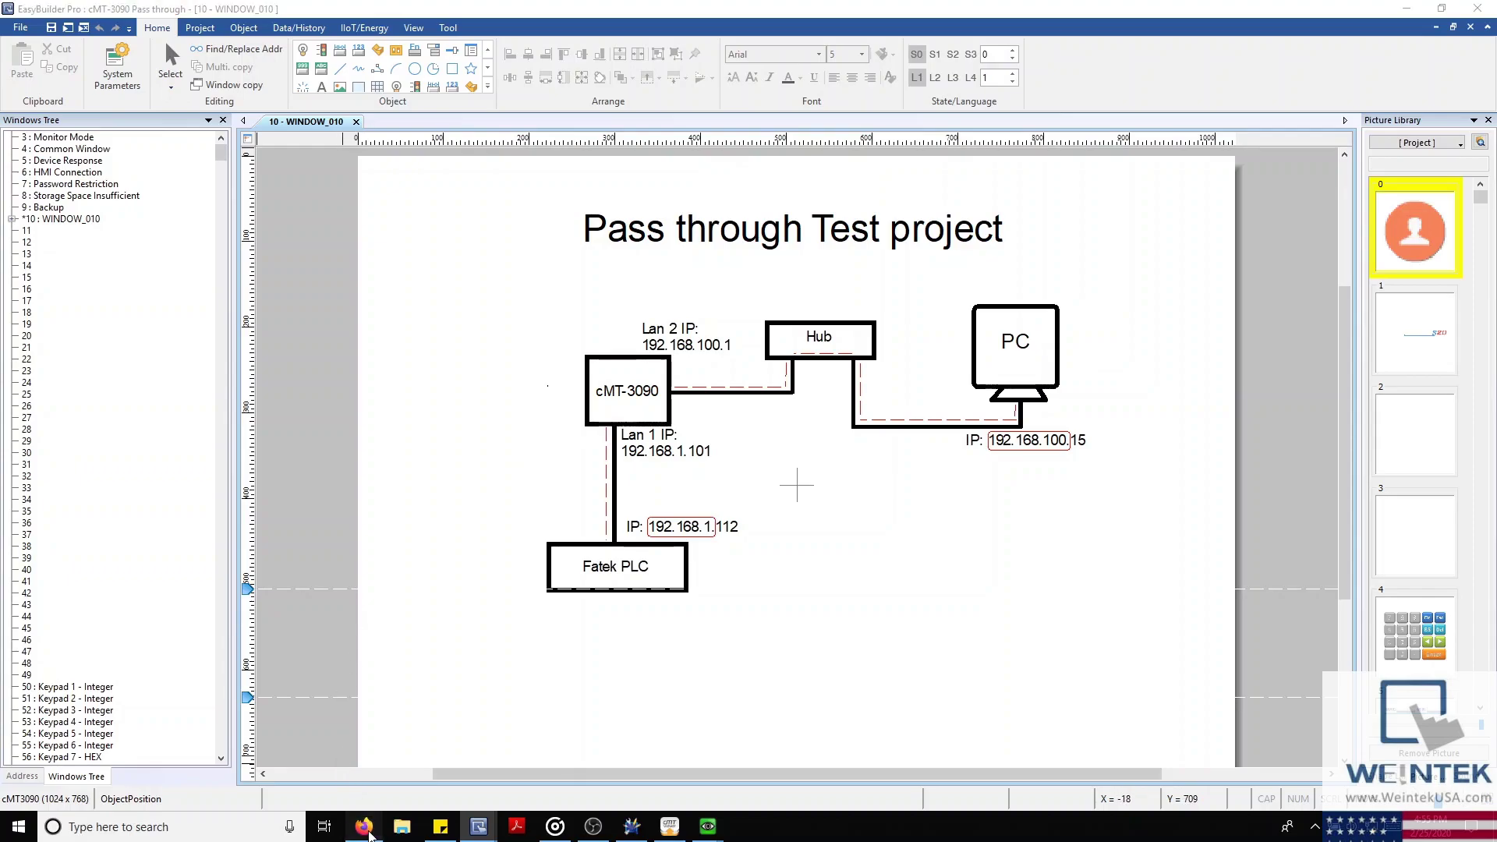
# Bring Firefox forward, glance at the Weintek USA YouTube playlists, then return to Weintek.com
pyautogui.click(364, 828)
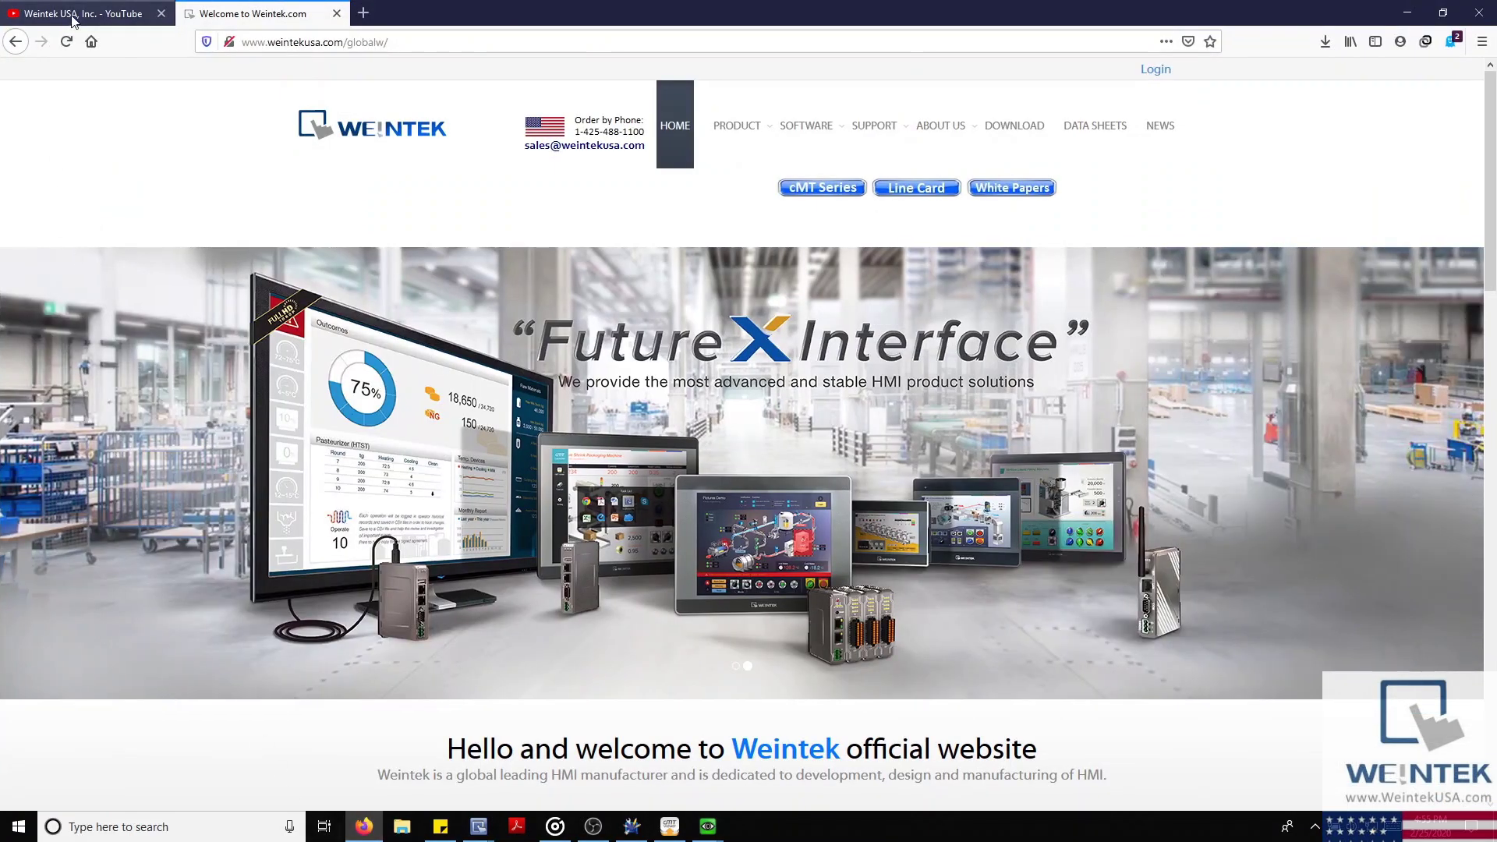
pyautogui.click(74, 16)
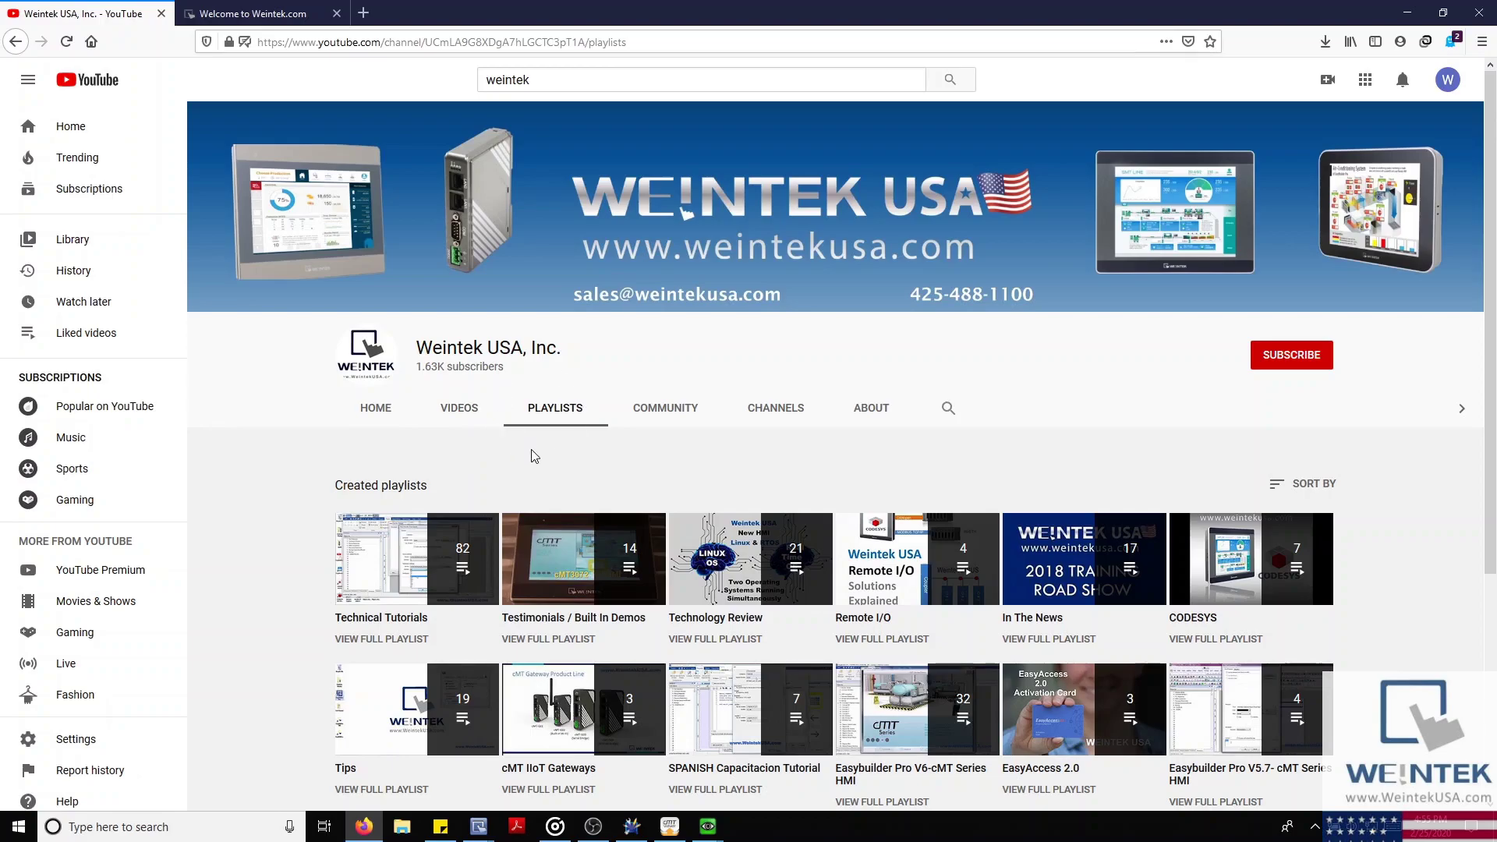
pyautogui.click(256, 16)
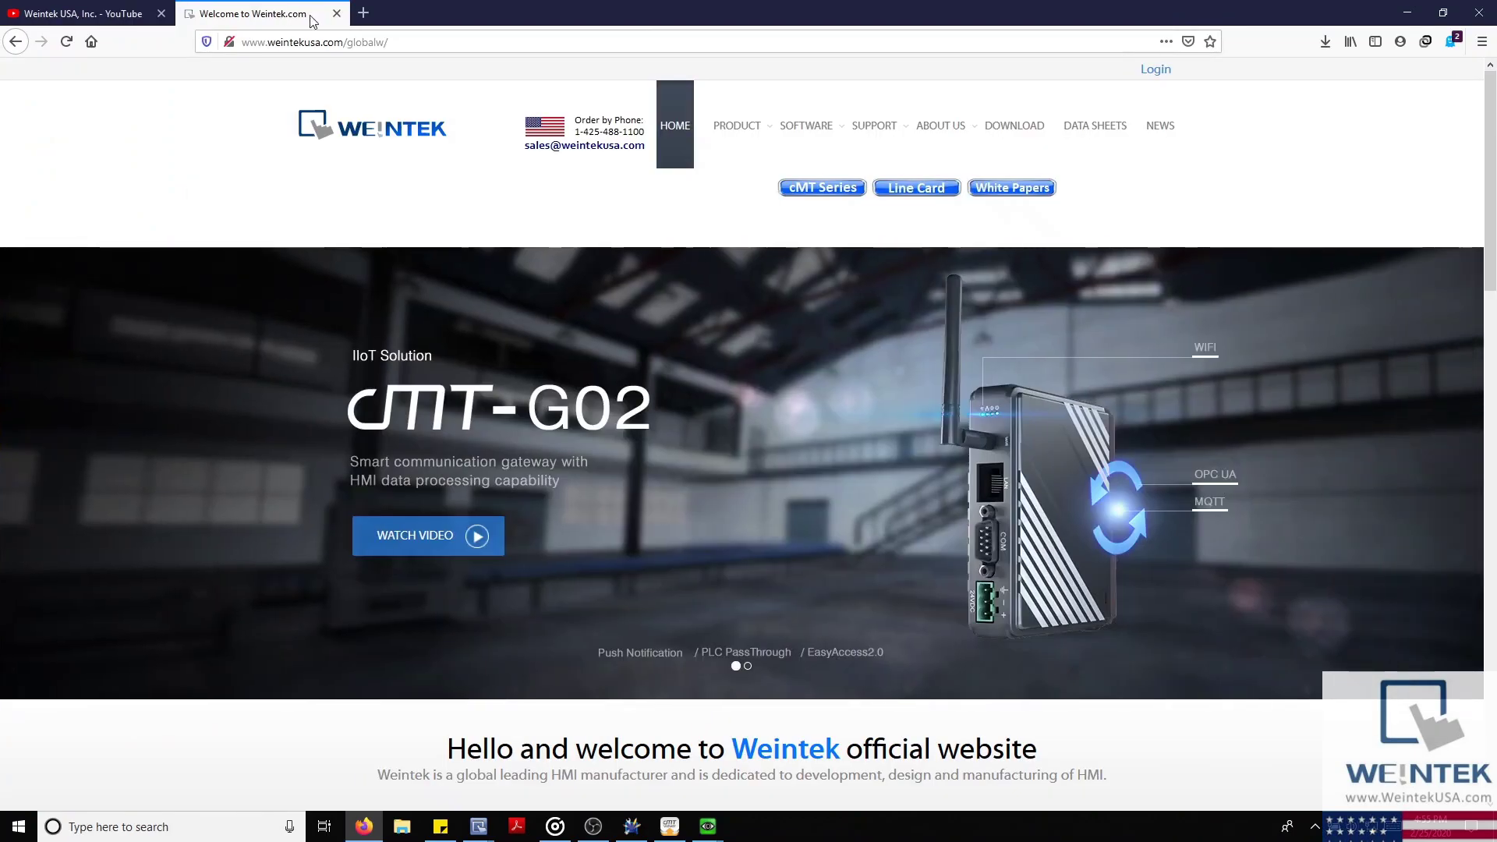
pyautogui.moveTo(1002, 134)
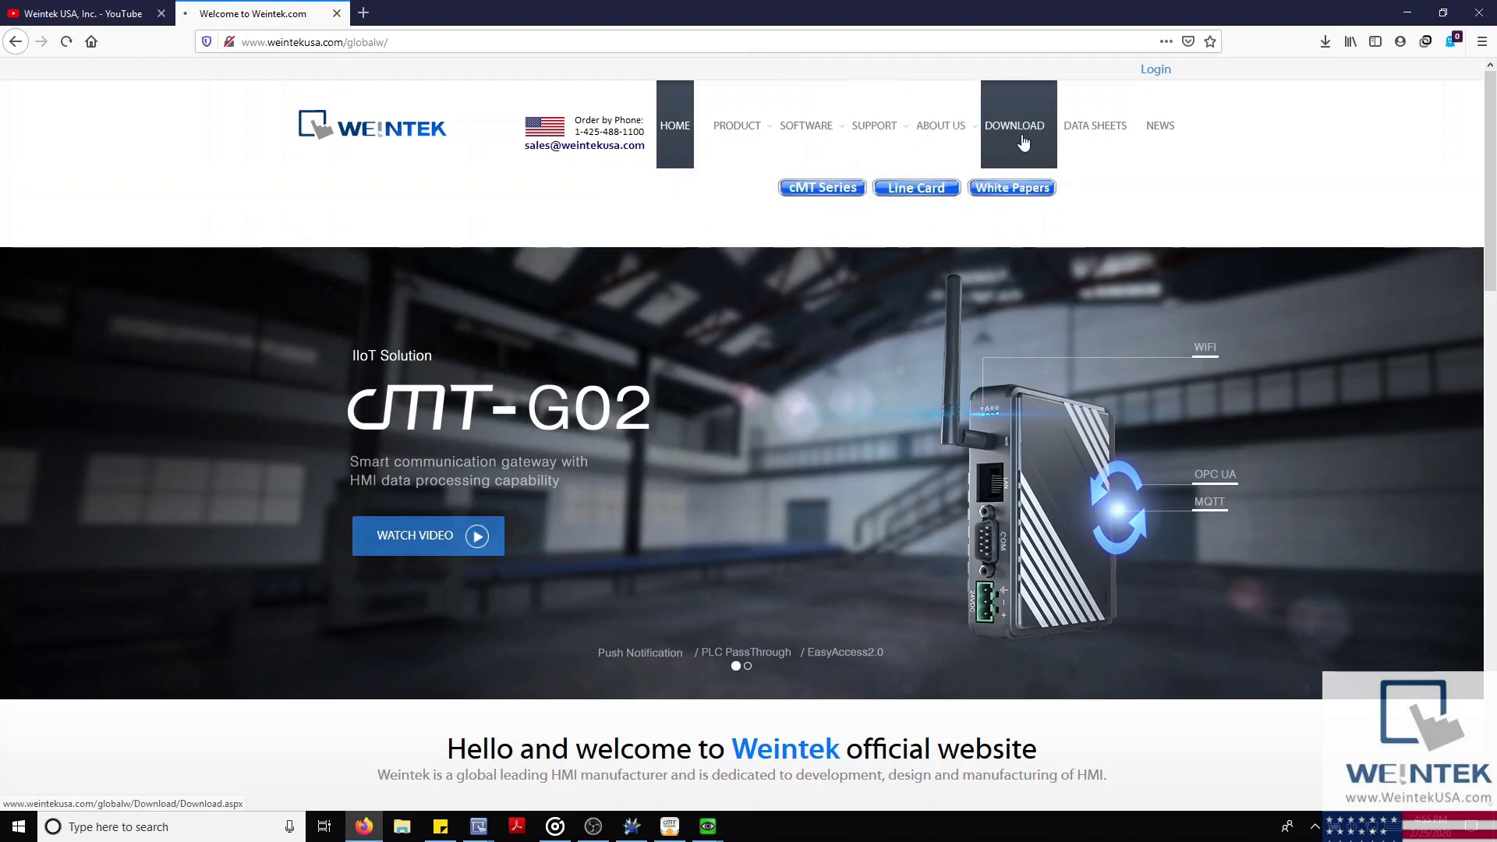